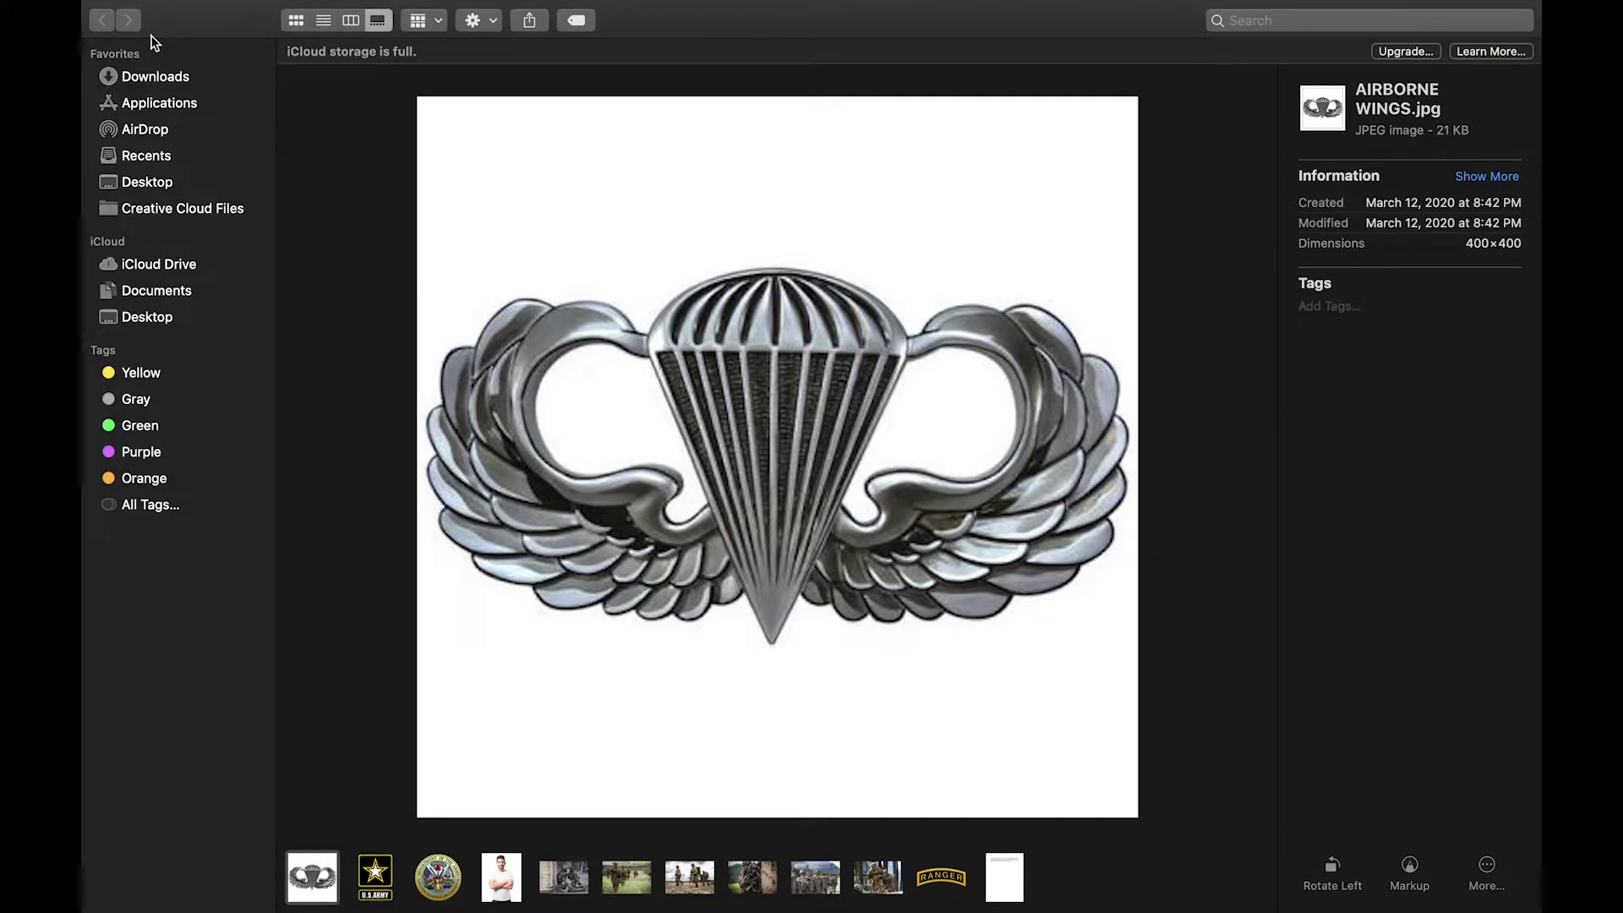
- Look through the source files one by one, from the airborne wings image to the WHY I JOINED.docx document
key("Right")
key("Right")
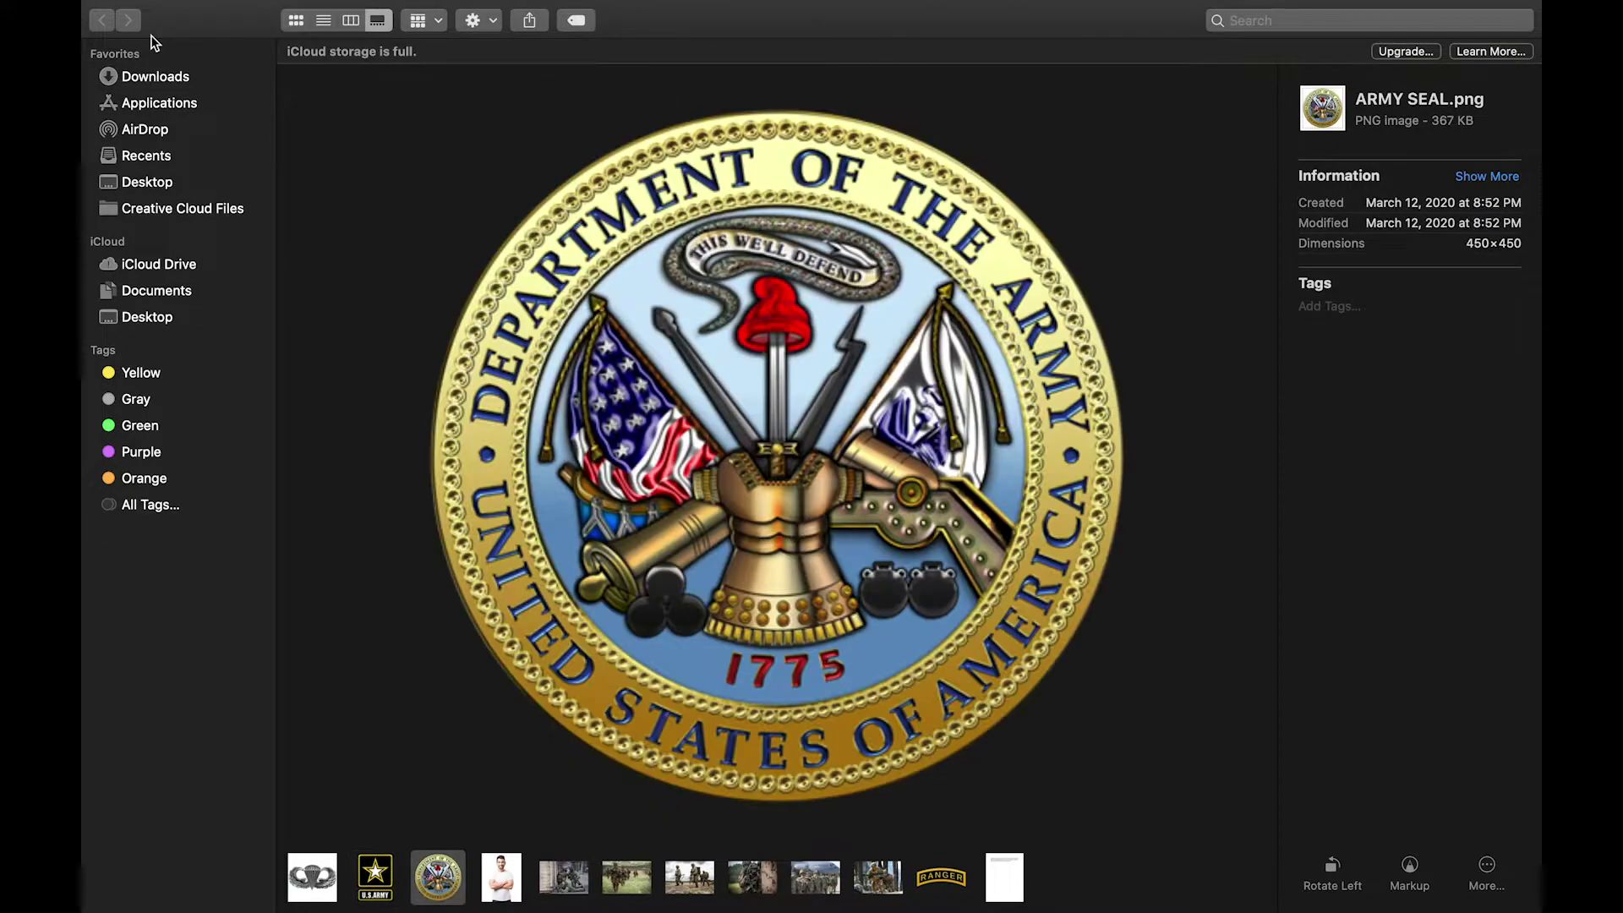
key("Right")
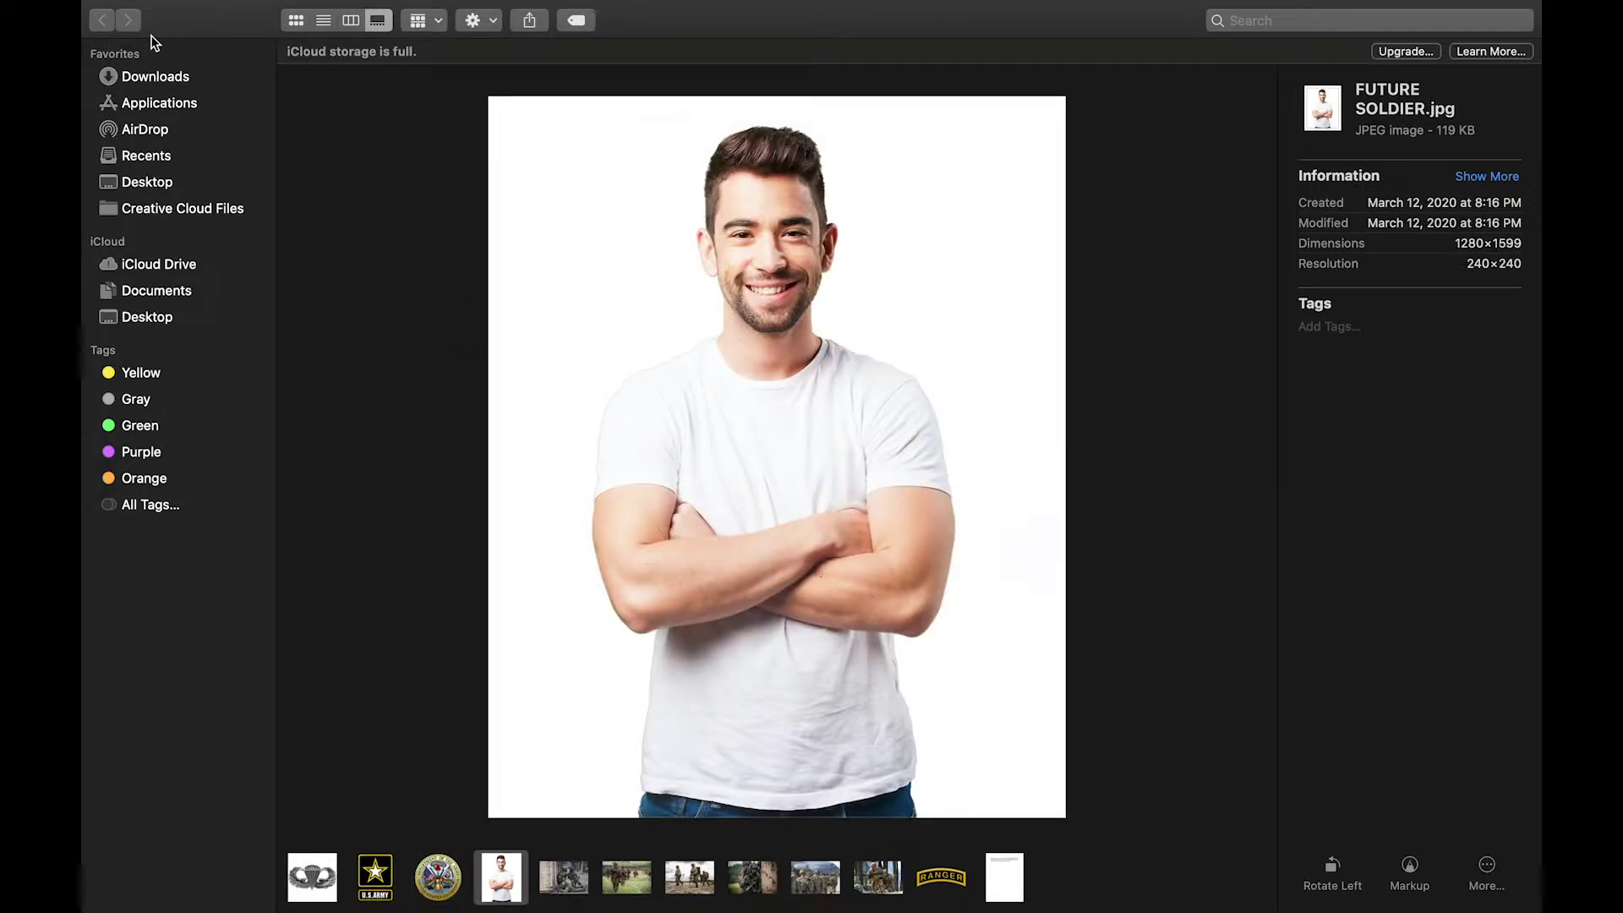
key("Right")
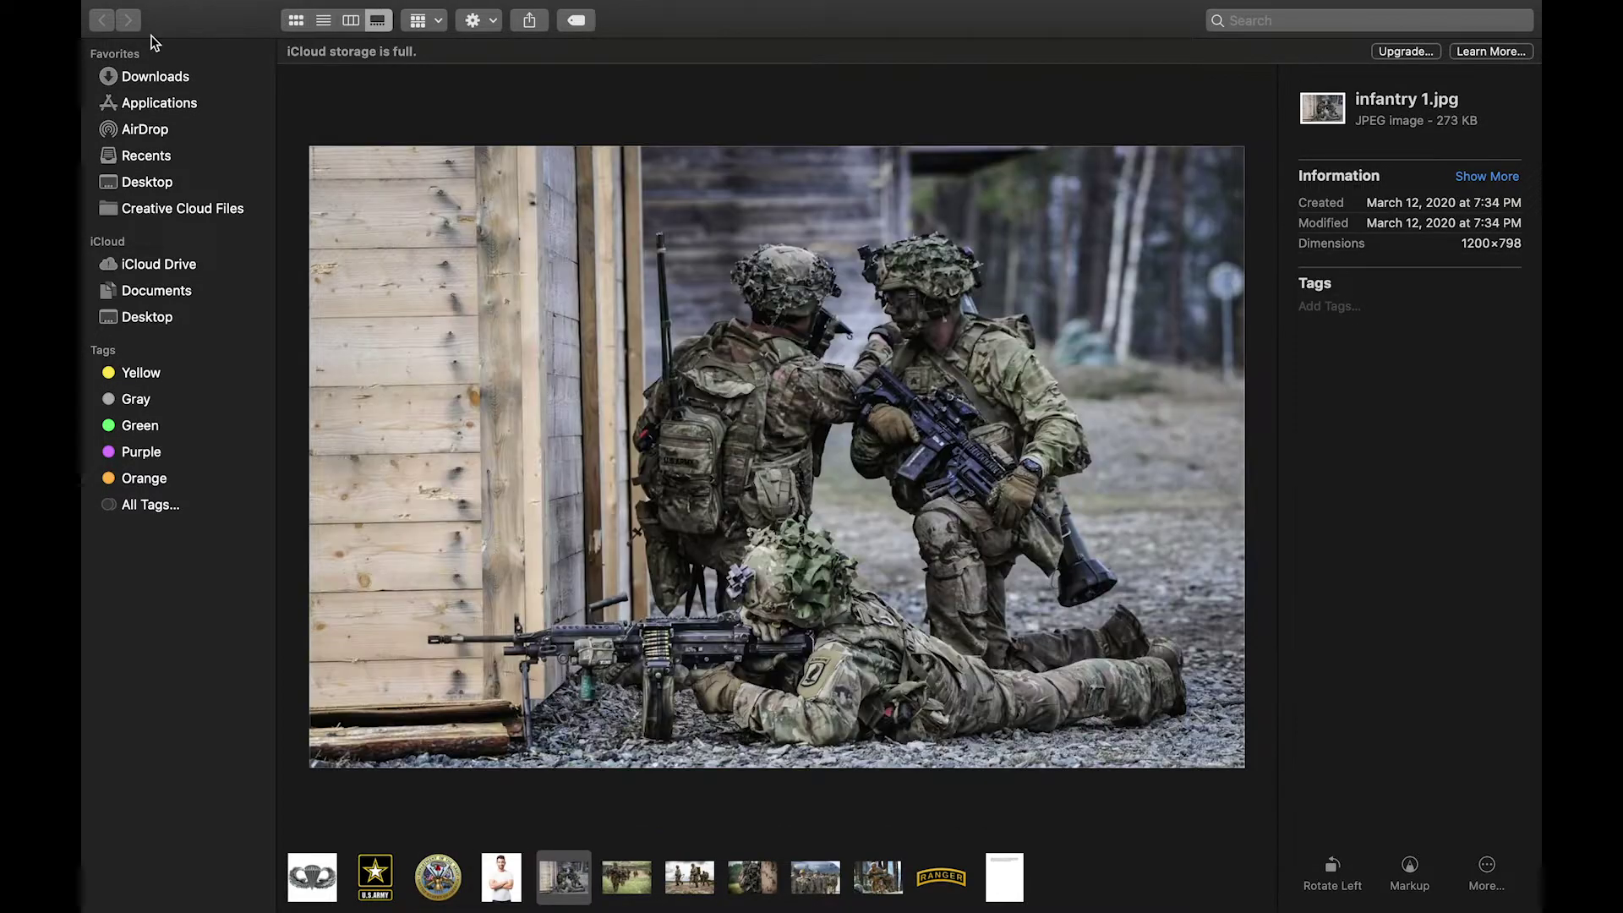
key("Right")
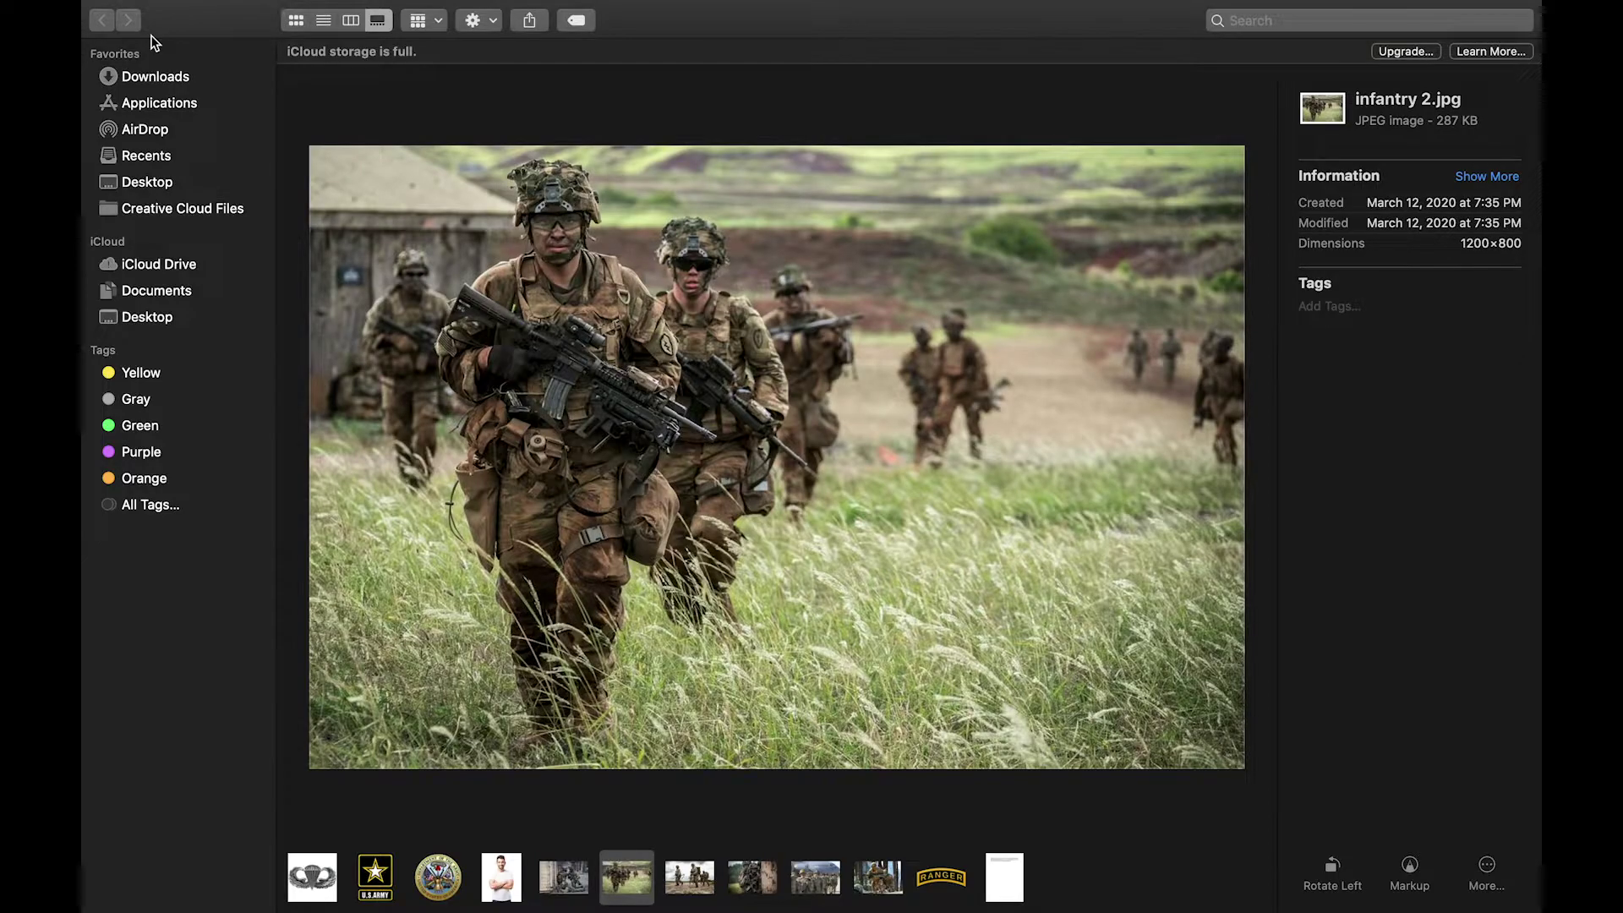
key("Right")
key("Right")
key("Left")
key("Right")
key("Right")
key("Right")
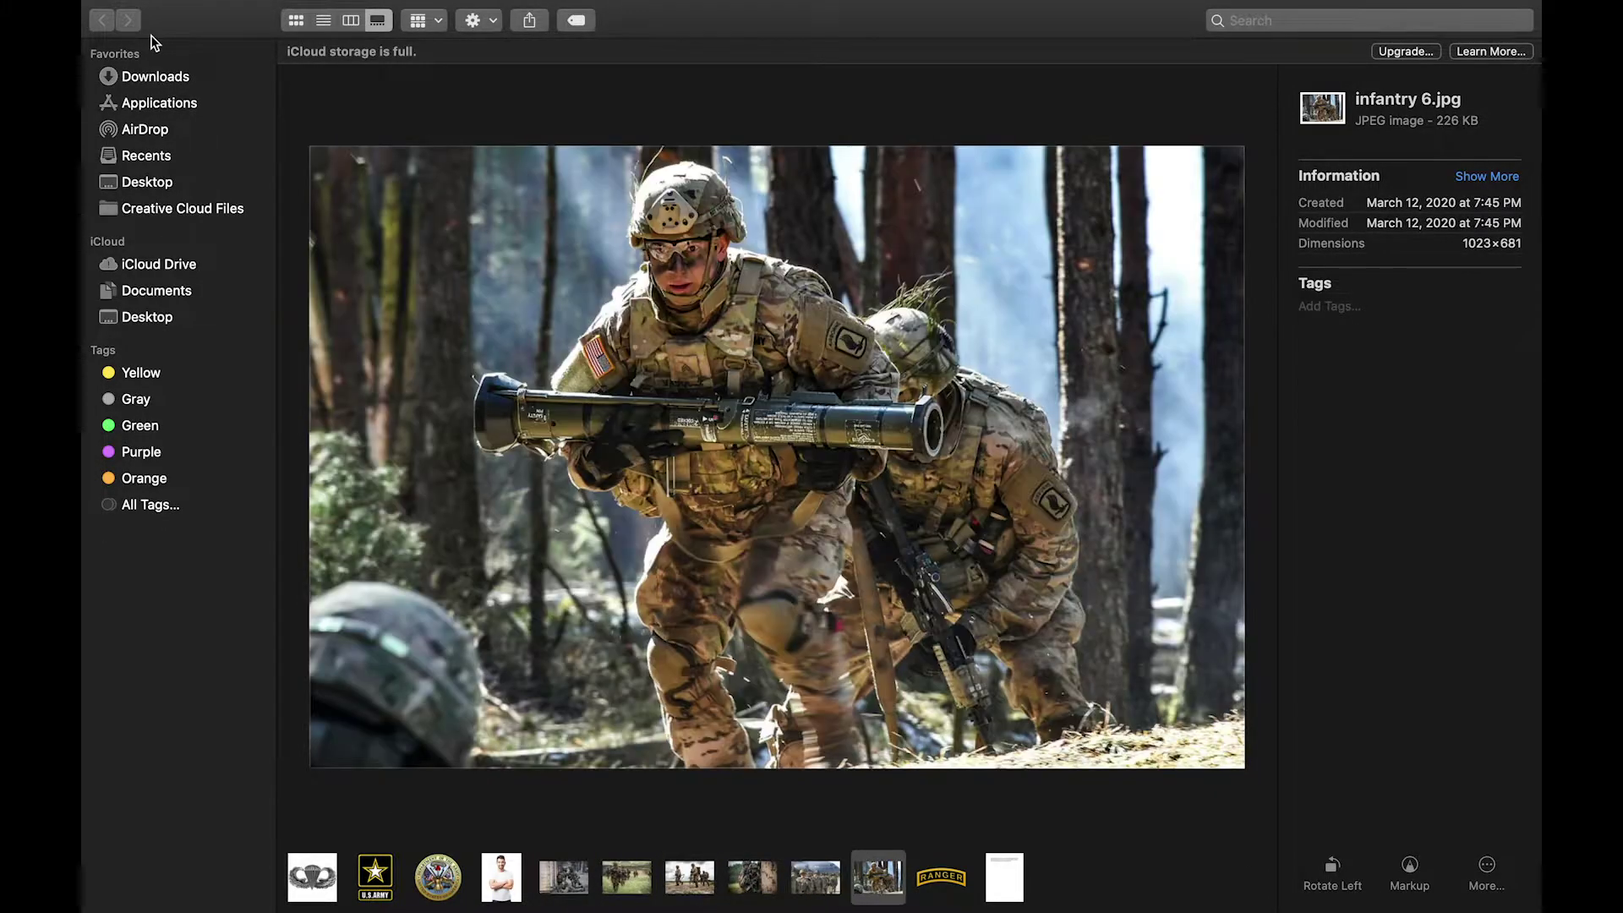
key("Right")
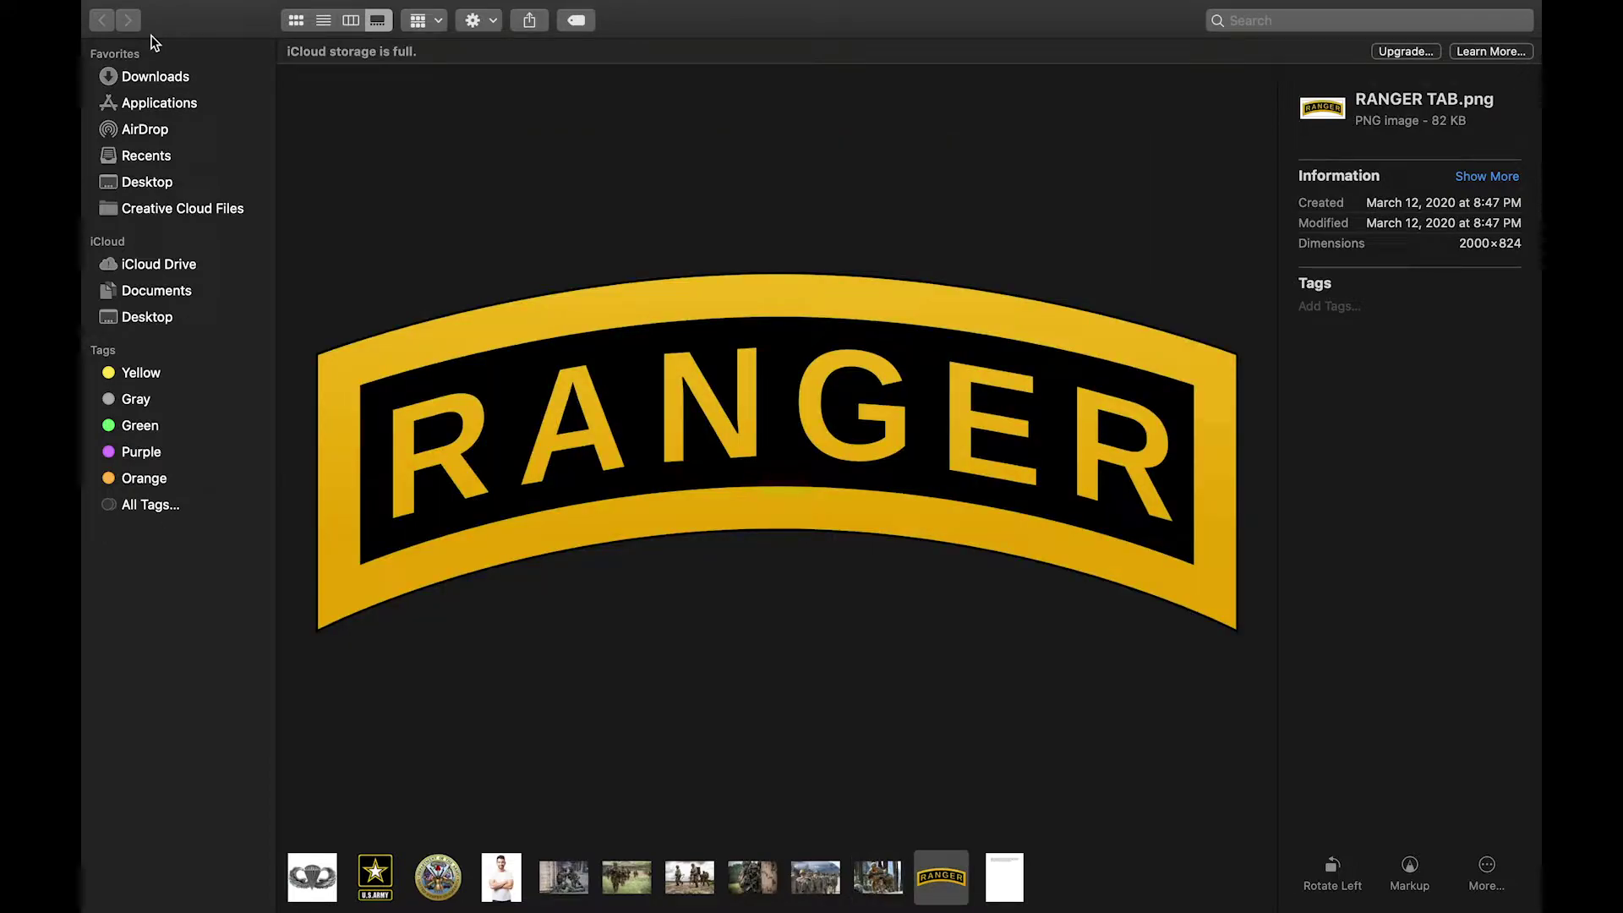
key("Right")
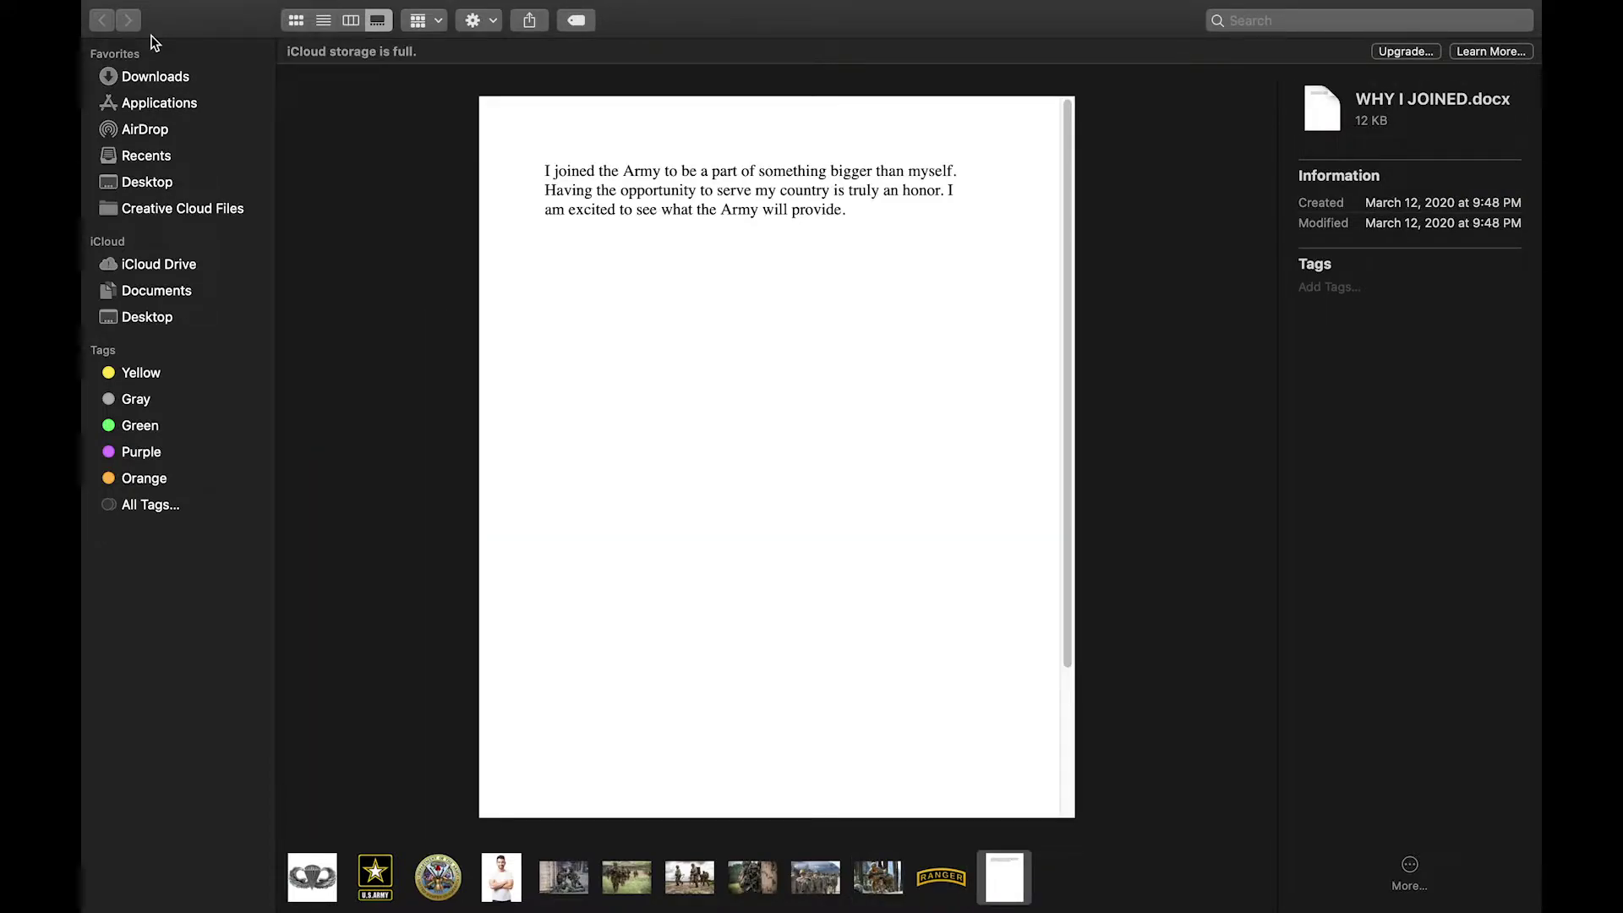
- Close the Source Files window, reopen the folder from the desktop and minimize it
mouse_move(164, 3)
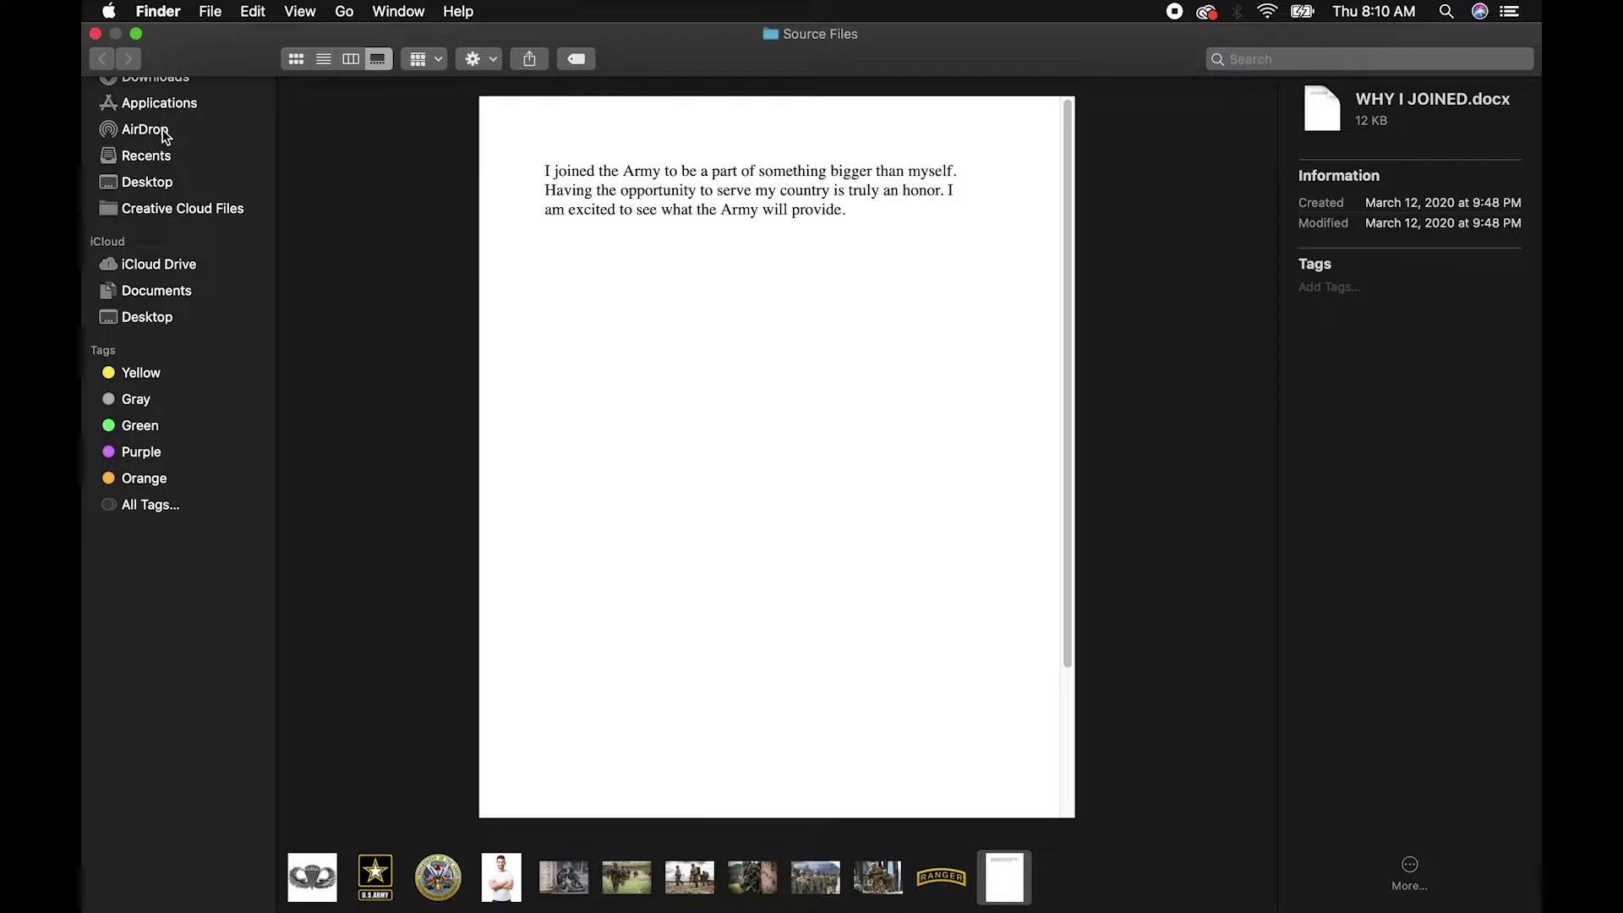
left_click(94, 36)
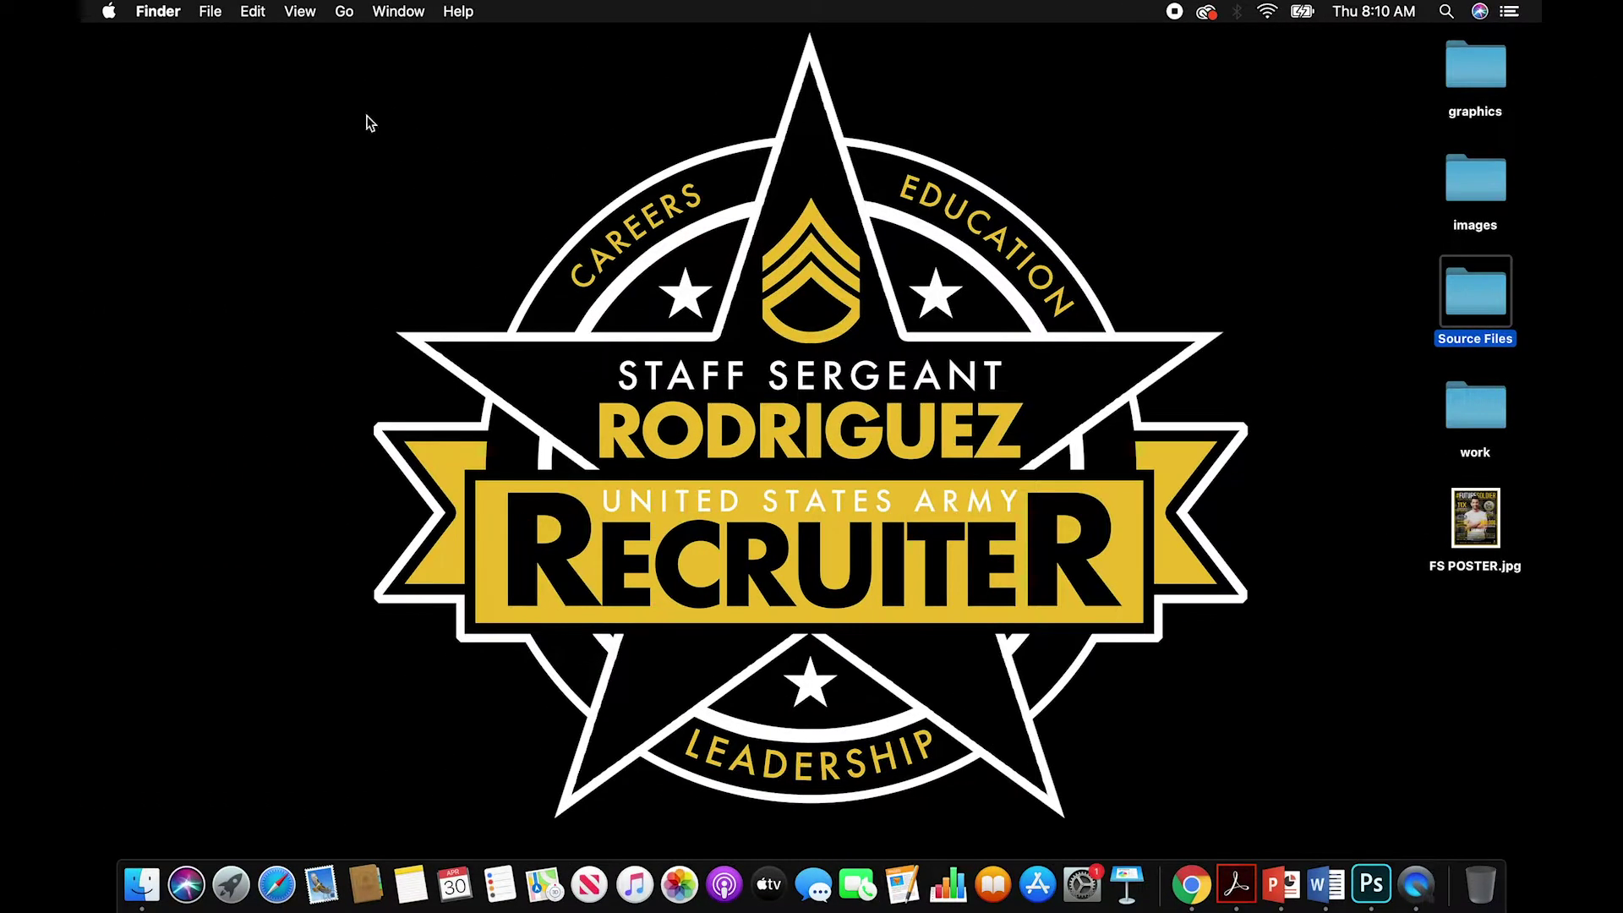
double_click(1469, 309)
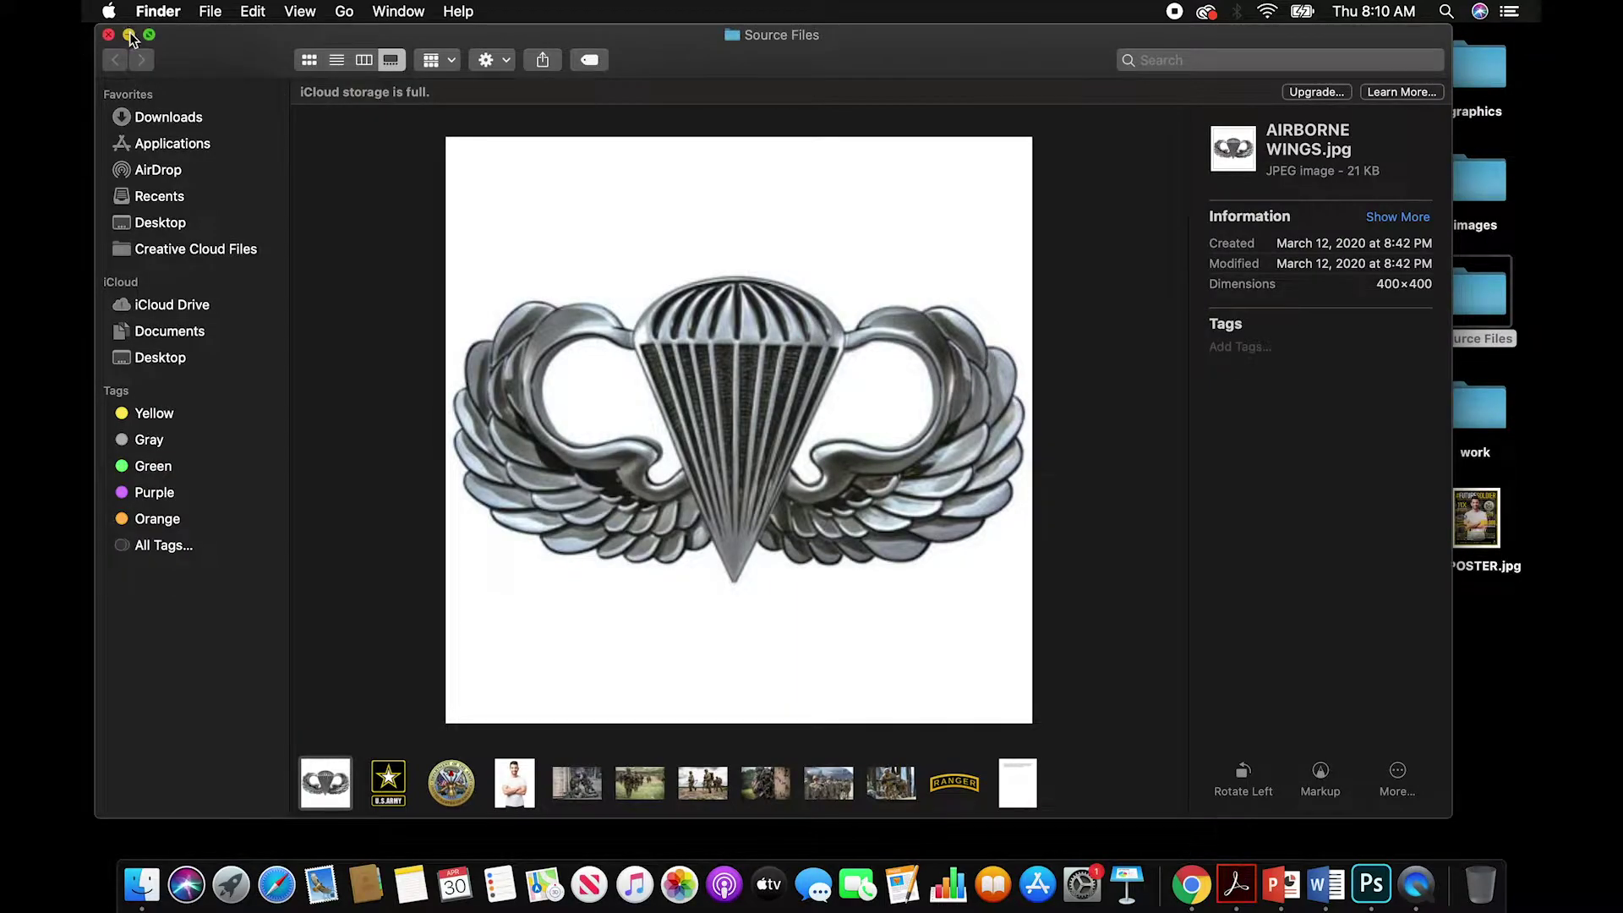
left_click(130, 35)
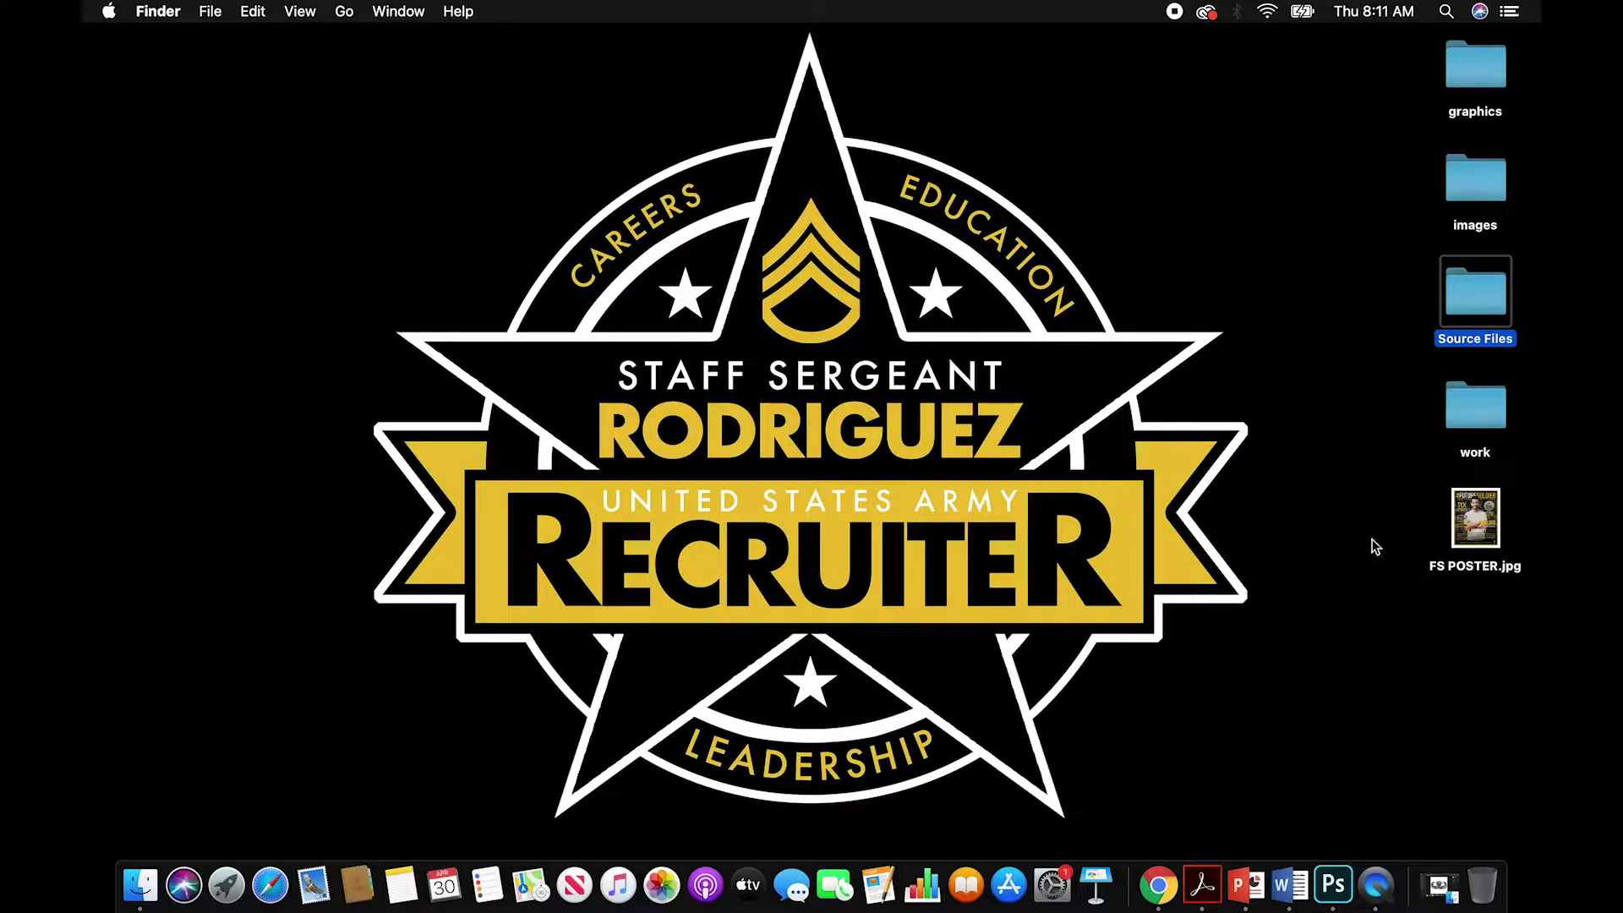
- Switch to PowerPoint, create a blank presentation and delete the title and subtitle placeholders from its slide
left_click(1246, 886)
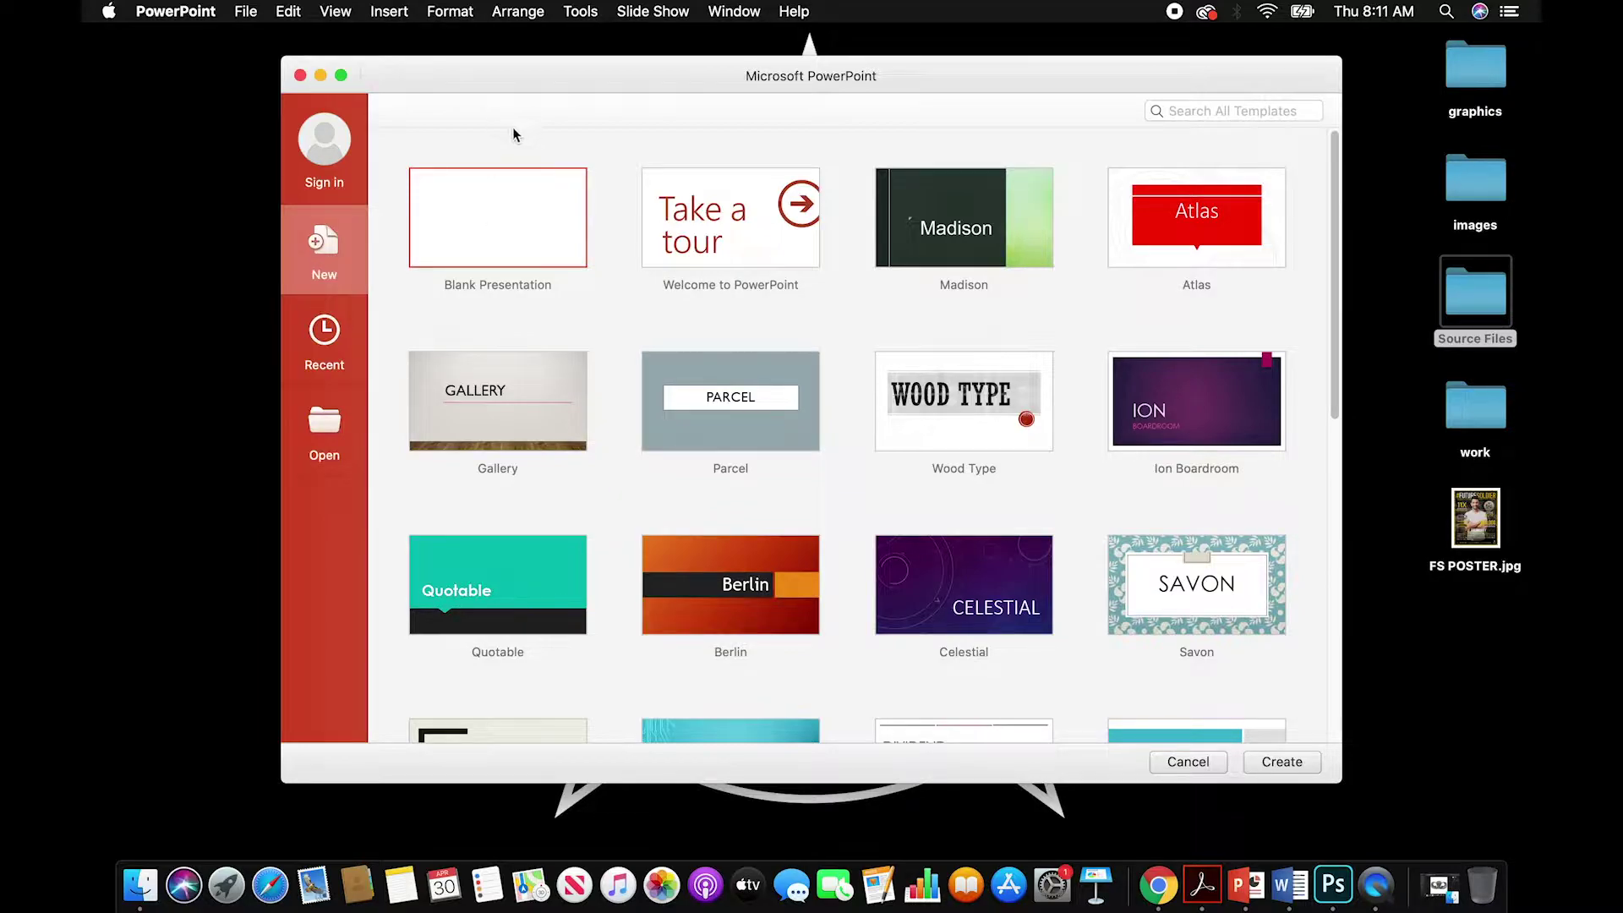
double_click(488, 225)
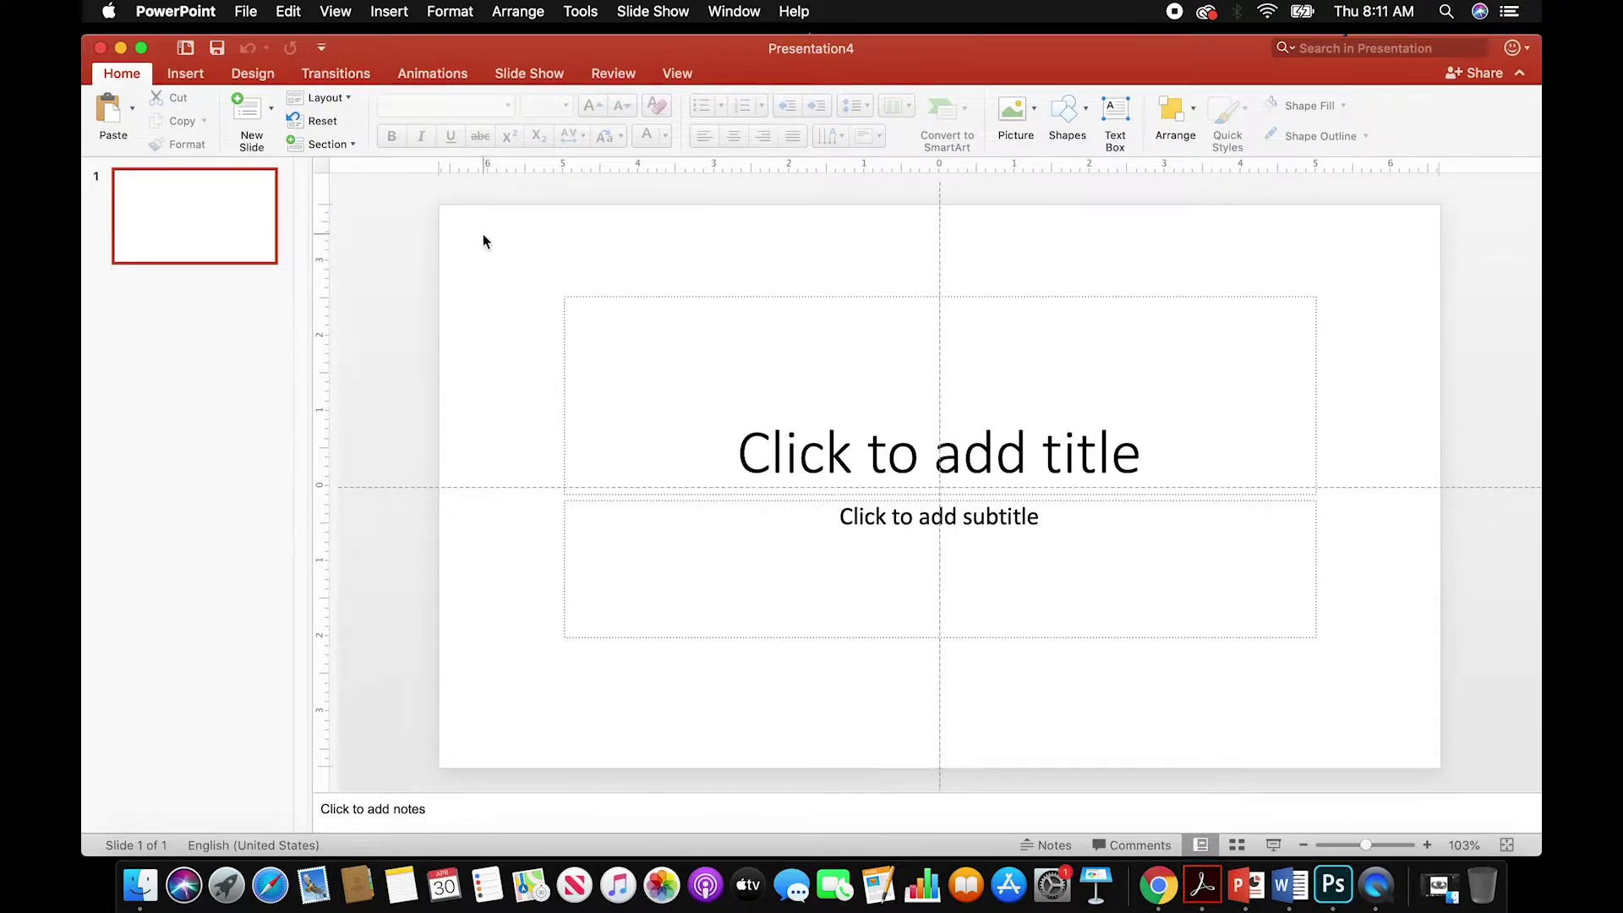
left_click_drag(449, 215, 1436, 762)
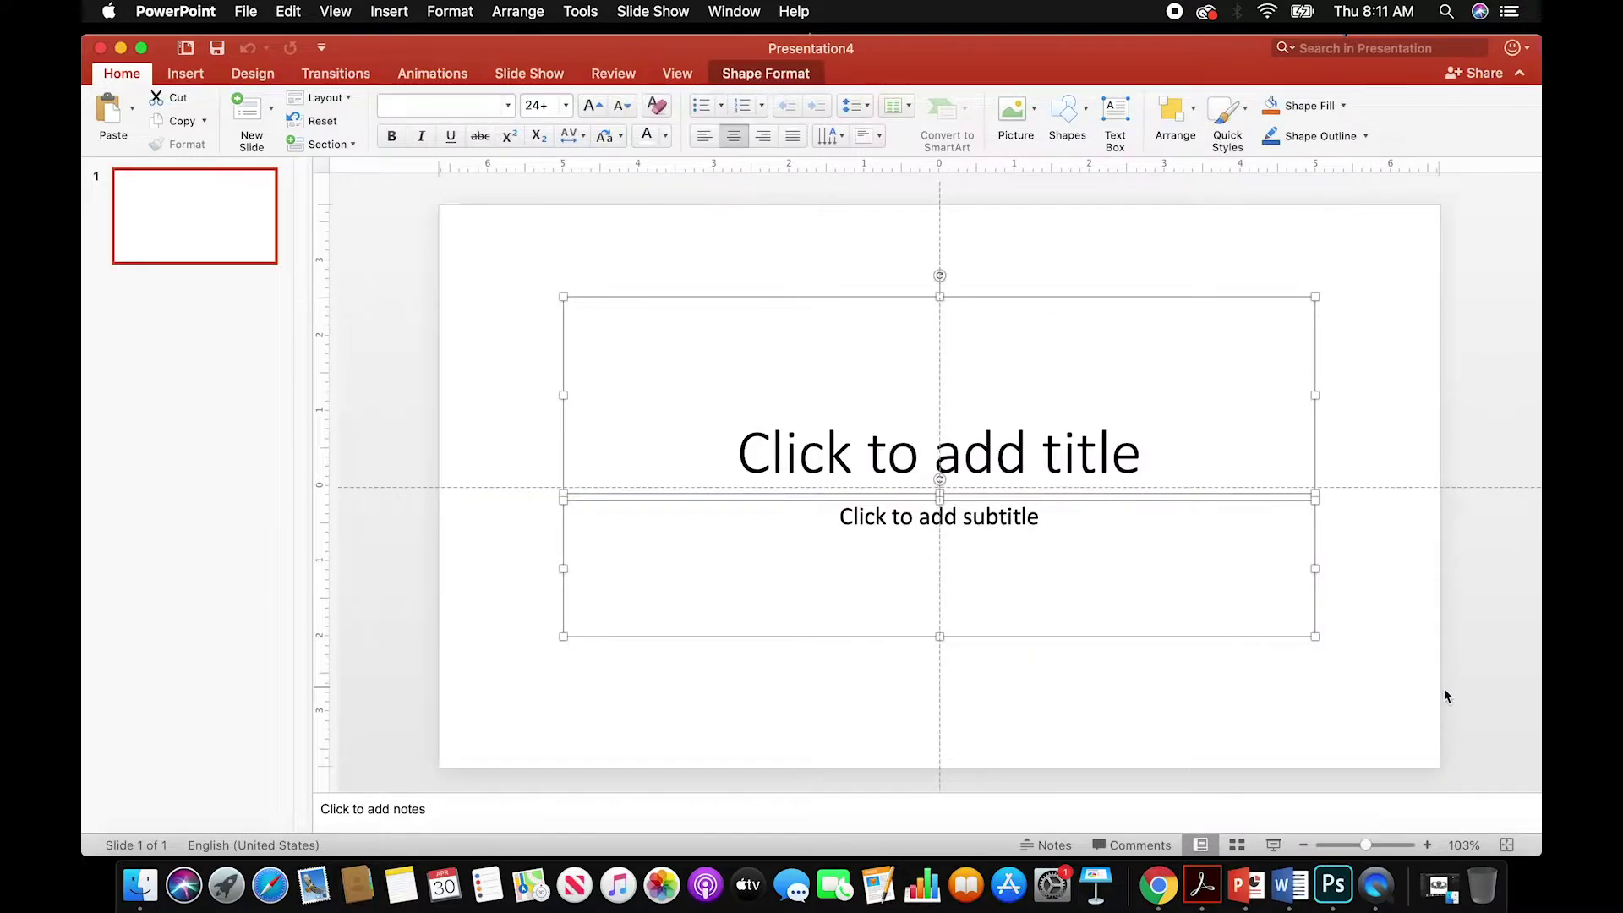
key("Delete")
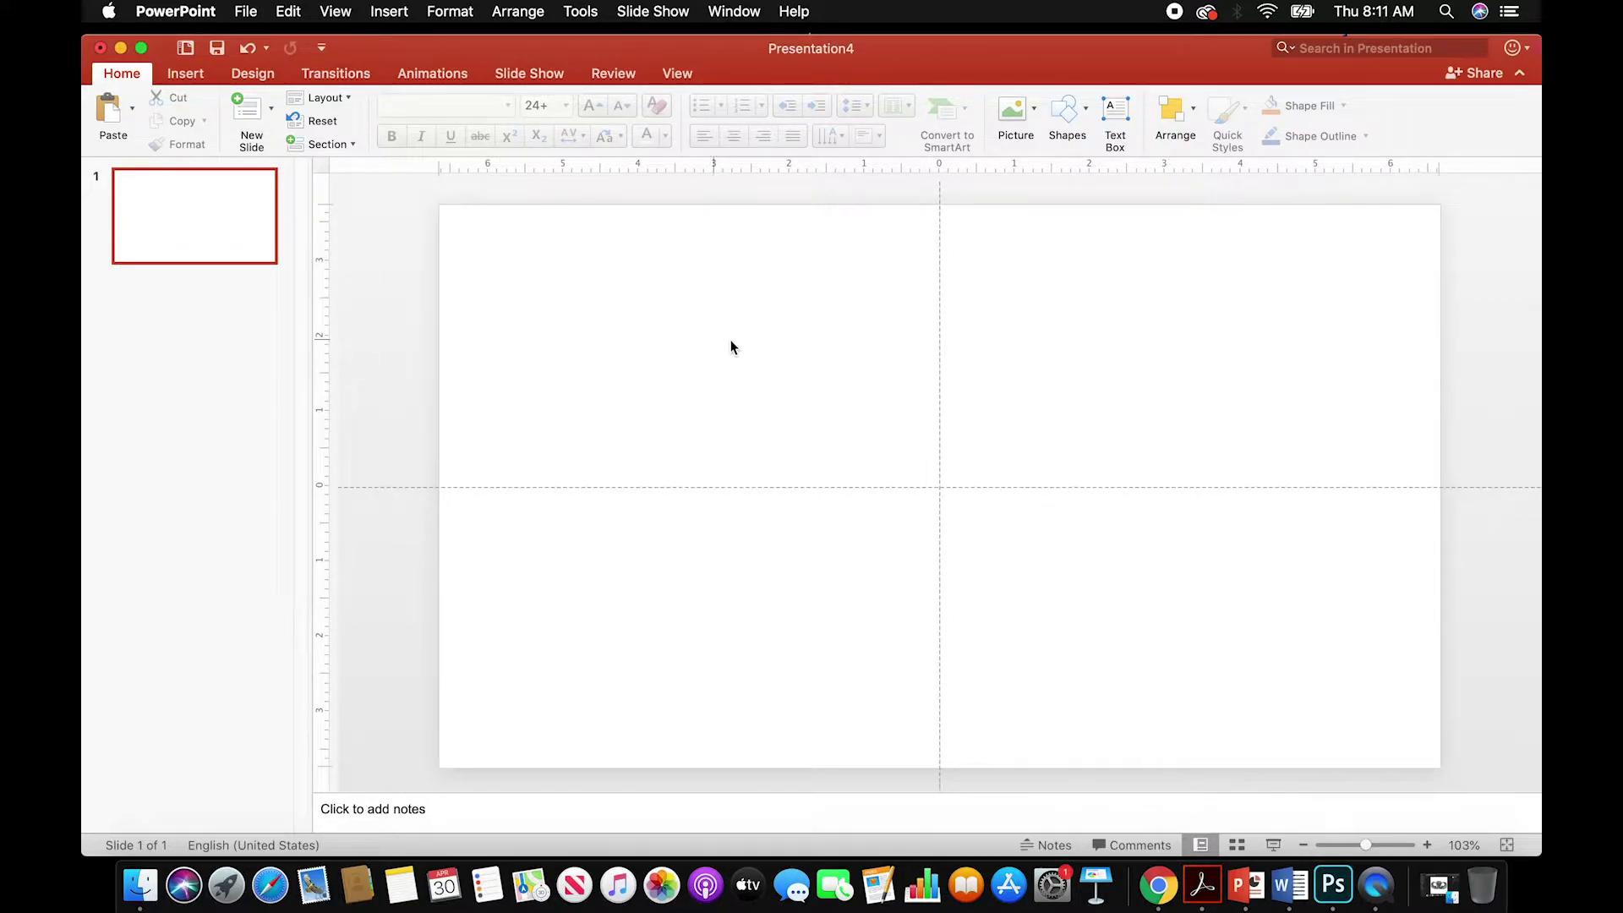
- Hide the slide's ruler and show it again
left_click(338, 11)
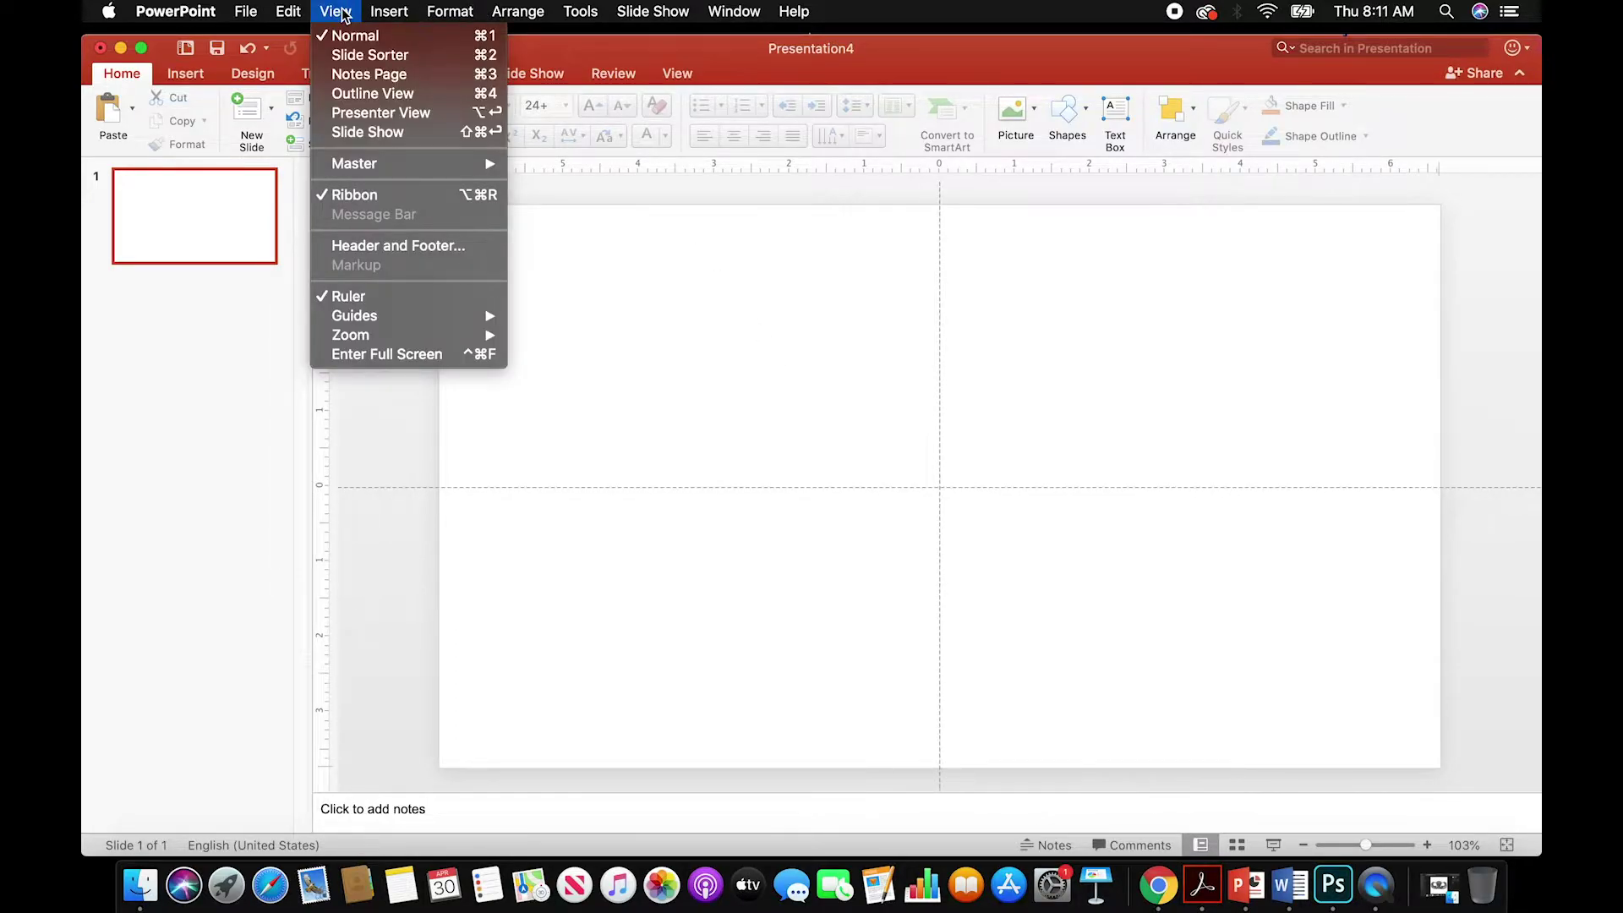
left_click(387, 303)
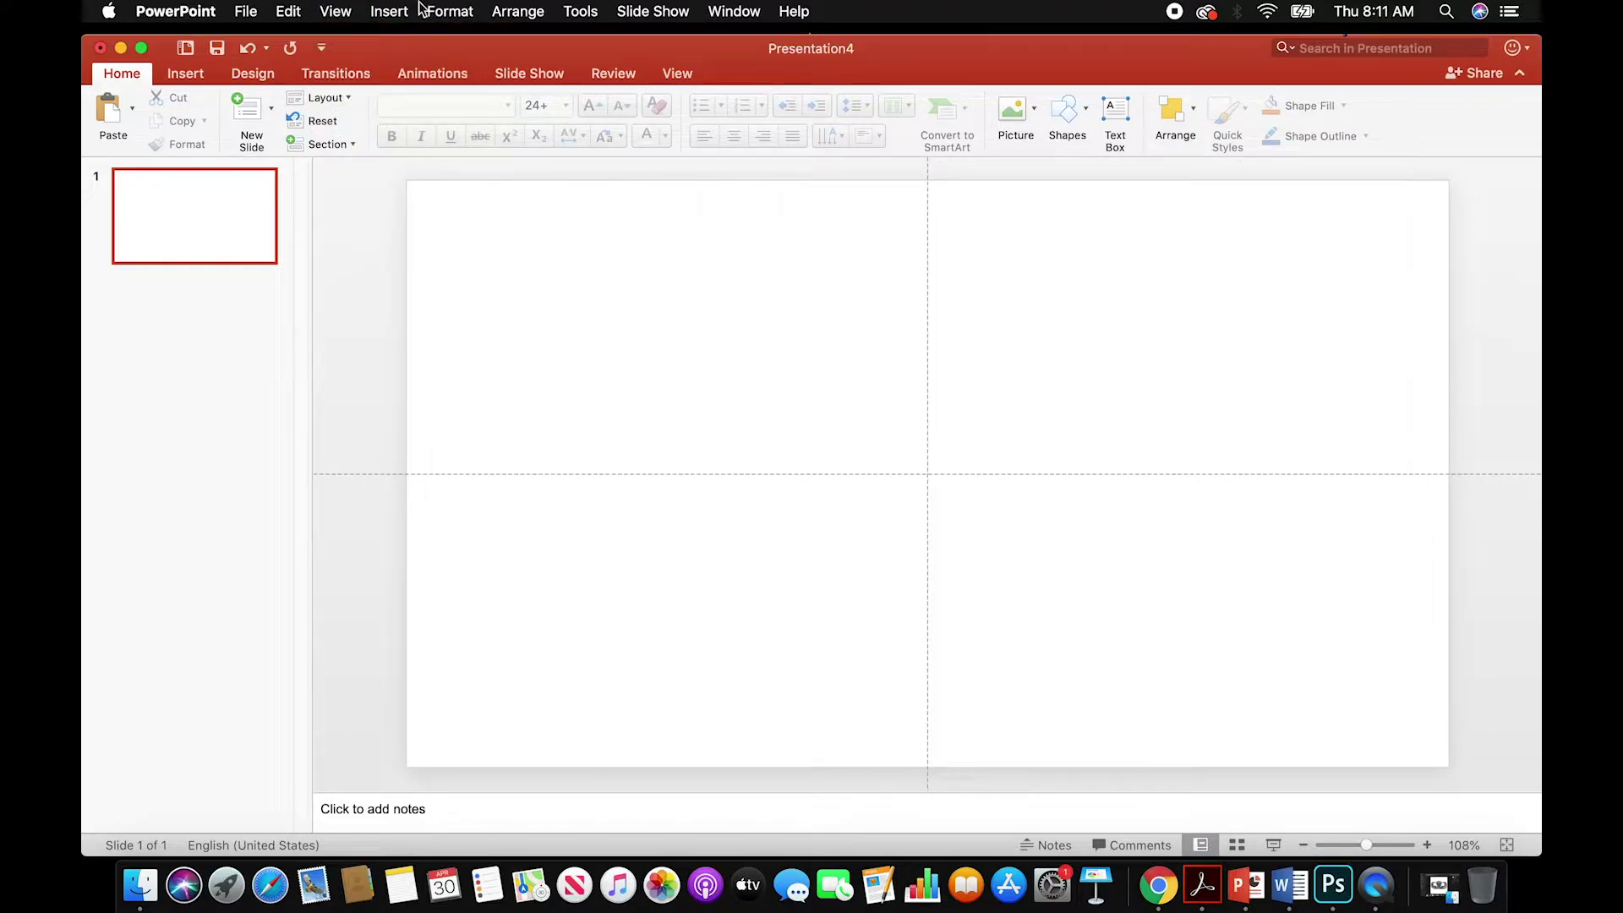
left_click(345, 15)
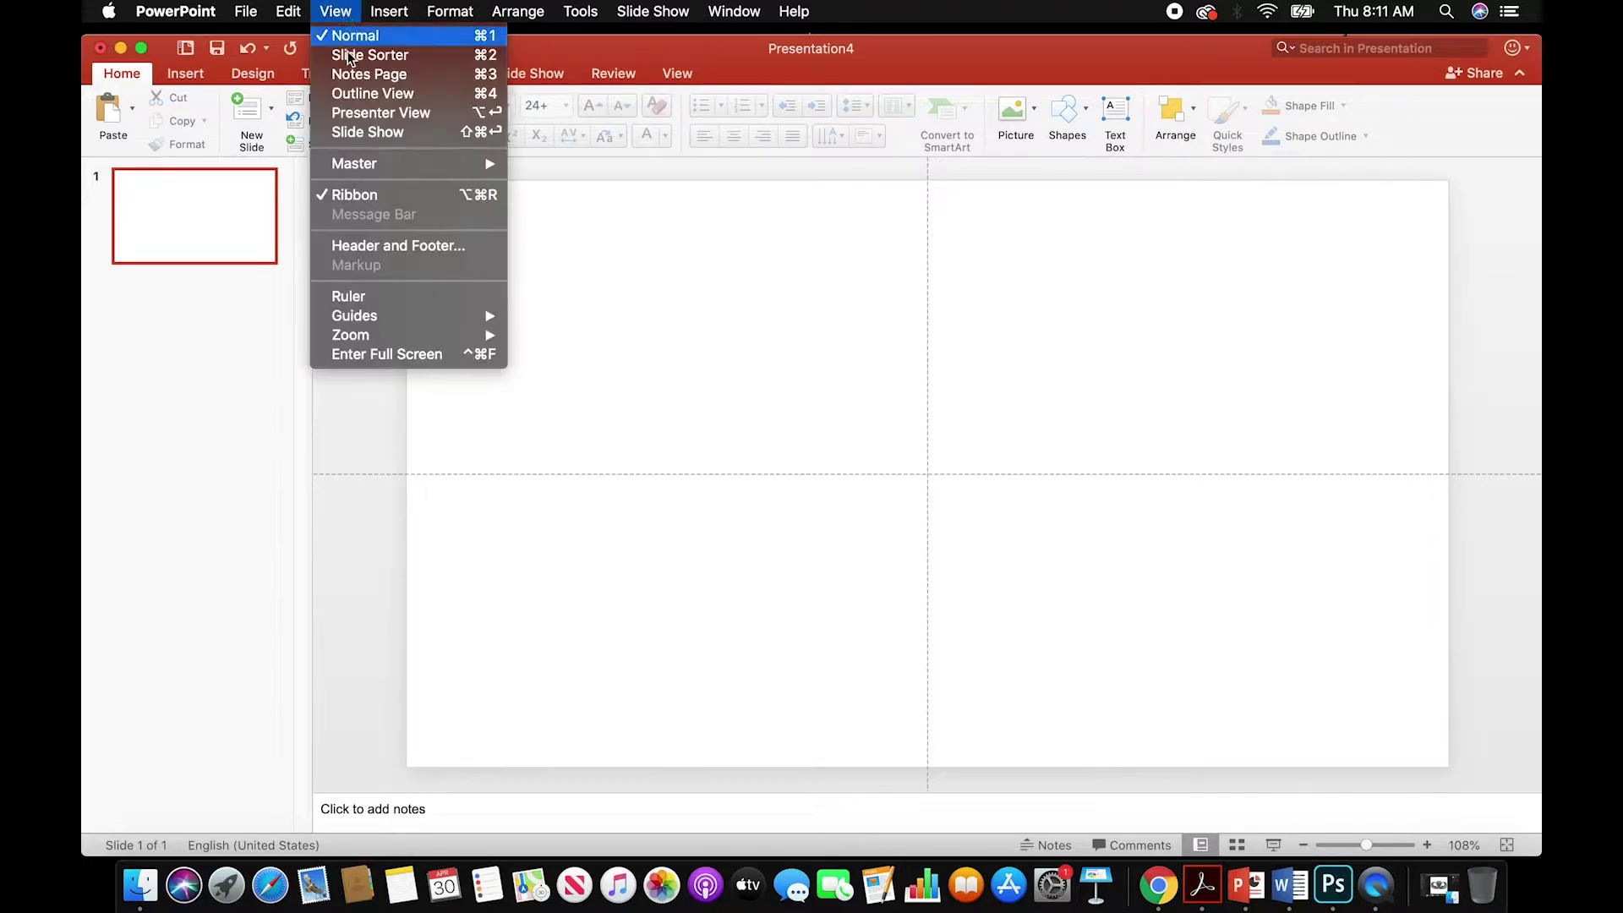
left_click(387, 297)
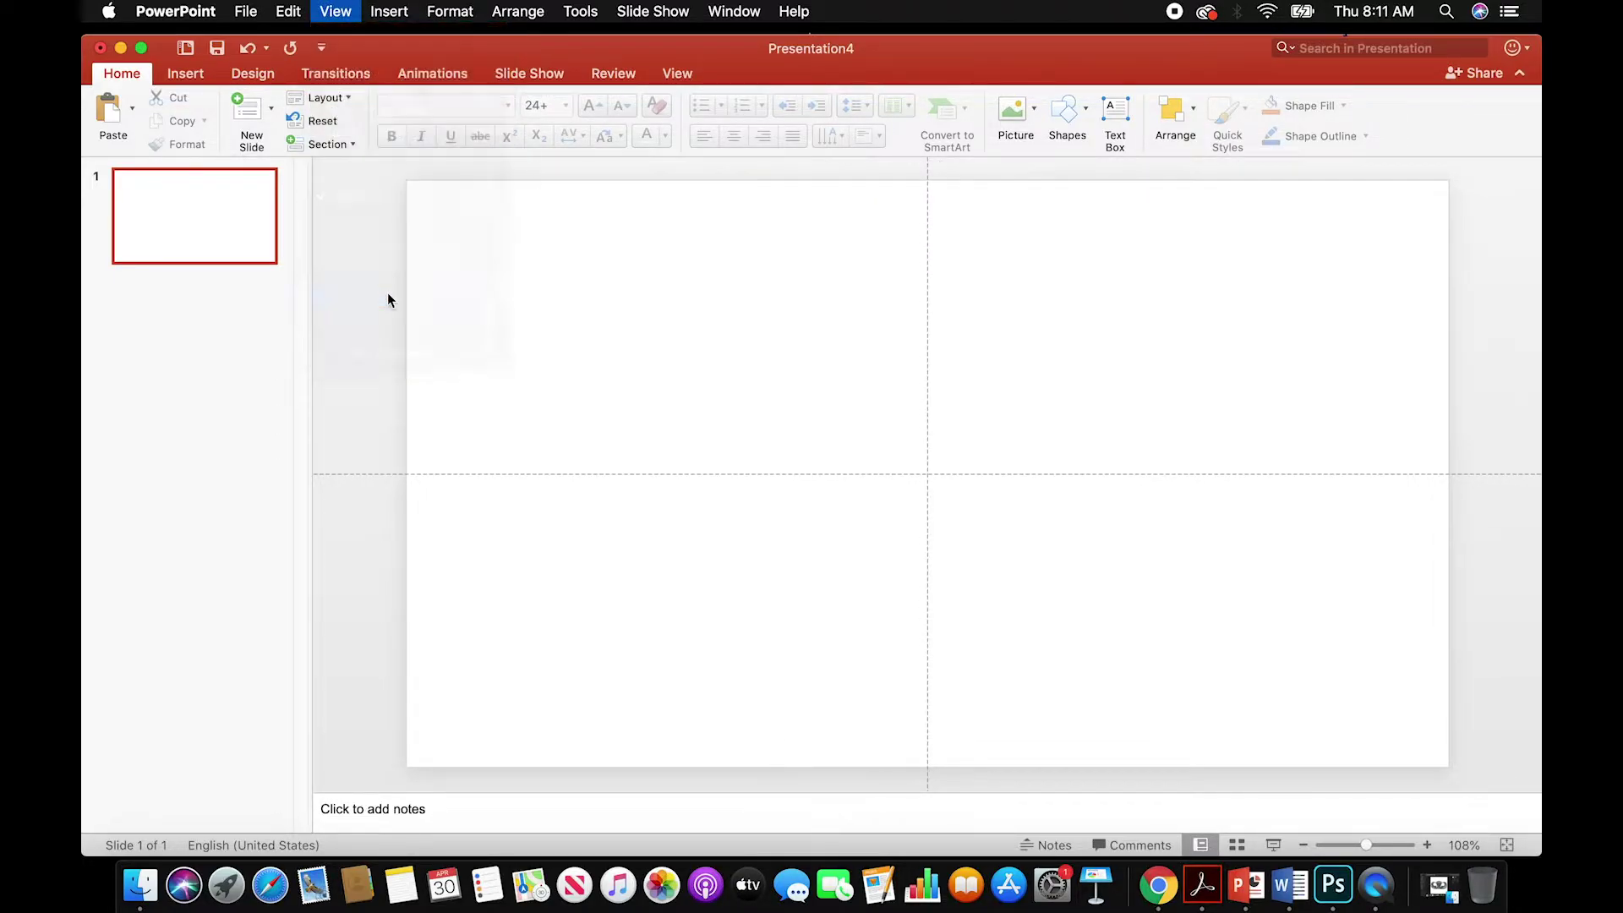
- Check whether Dynamic Guides and Guides are enabled for the slide
left_click(341, 14)
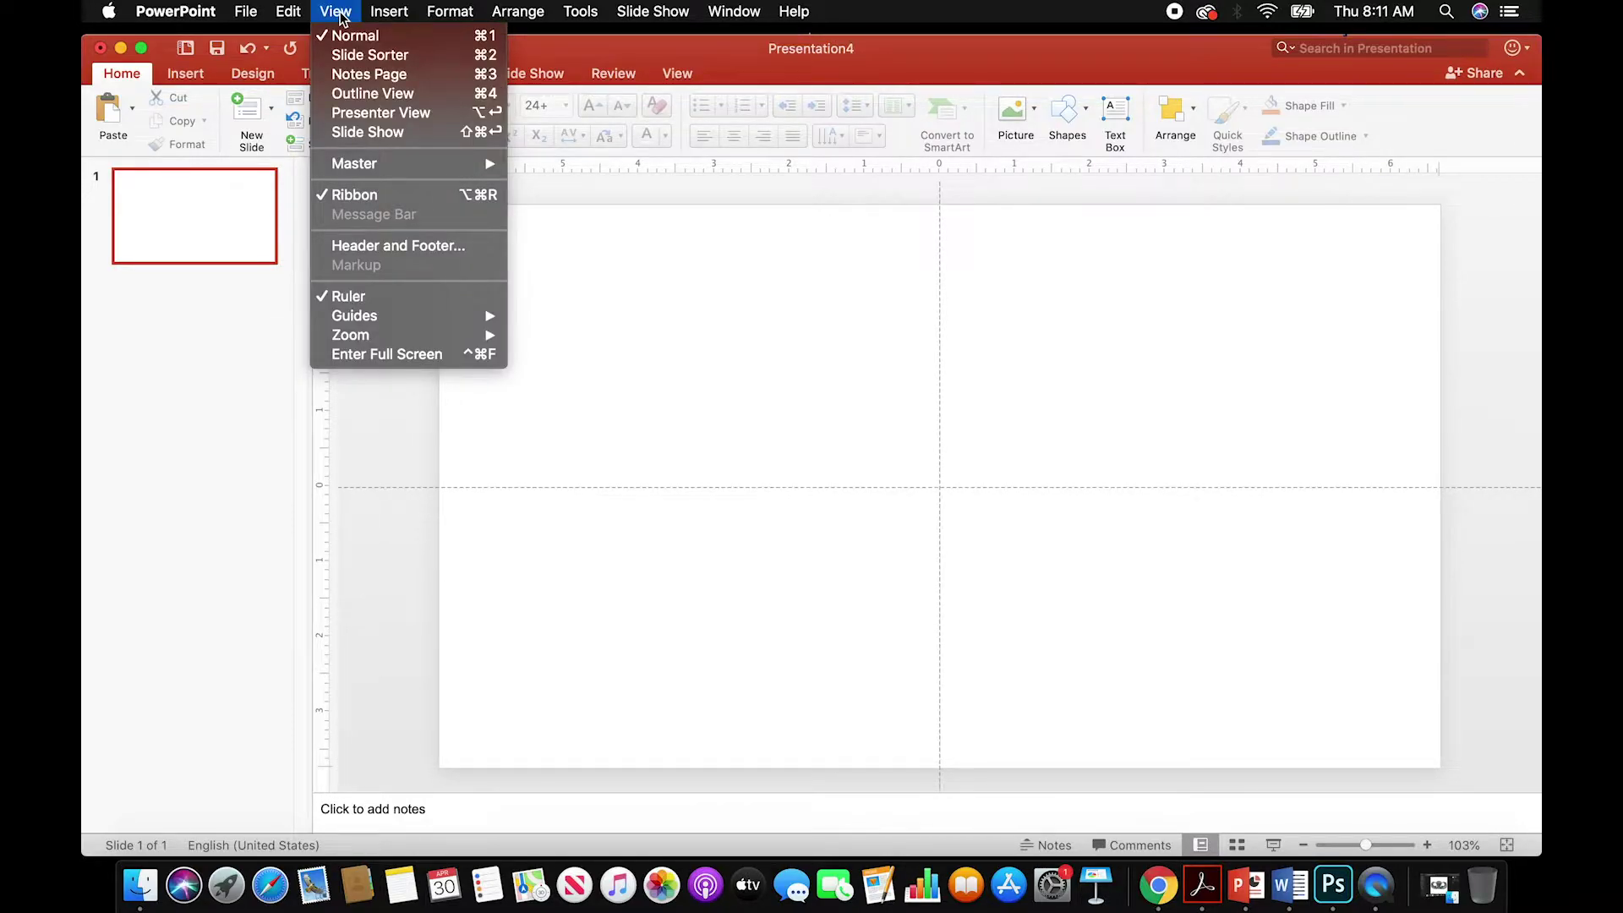
mouse_move(437, 317)
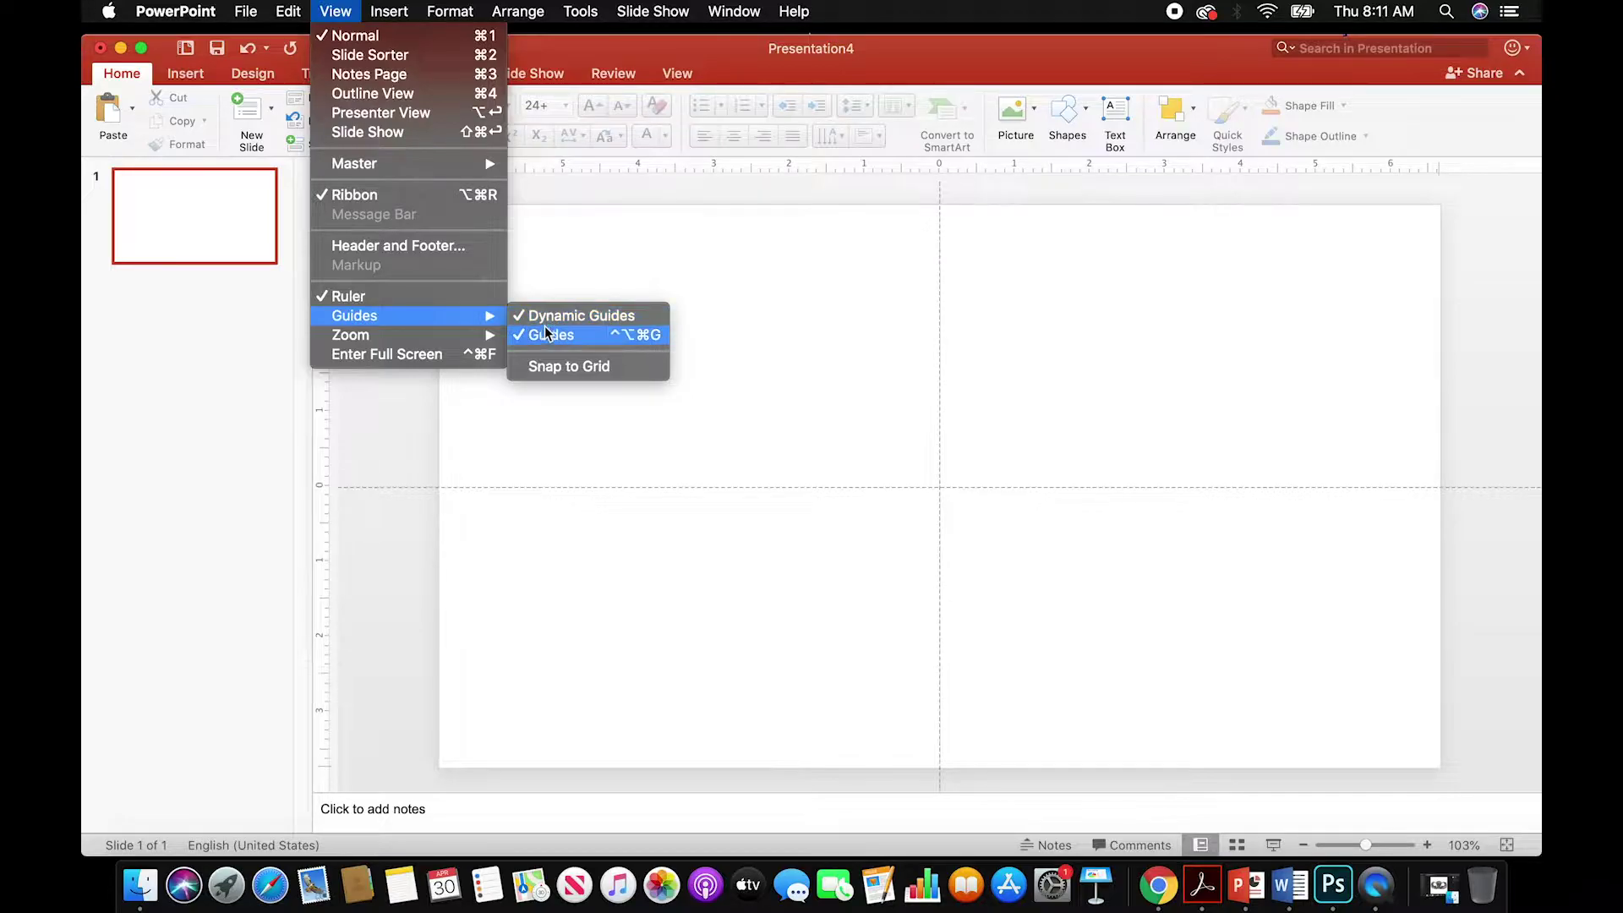
left_click(774, 258)
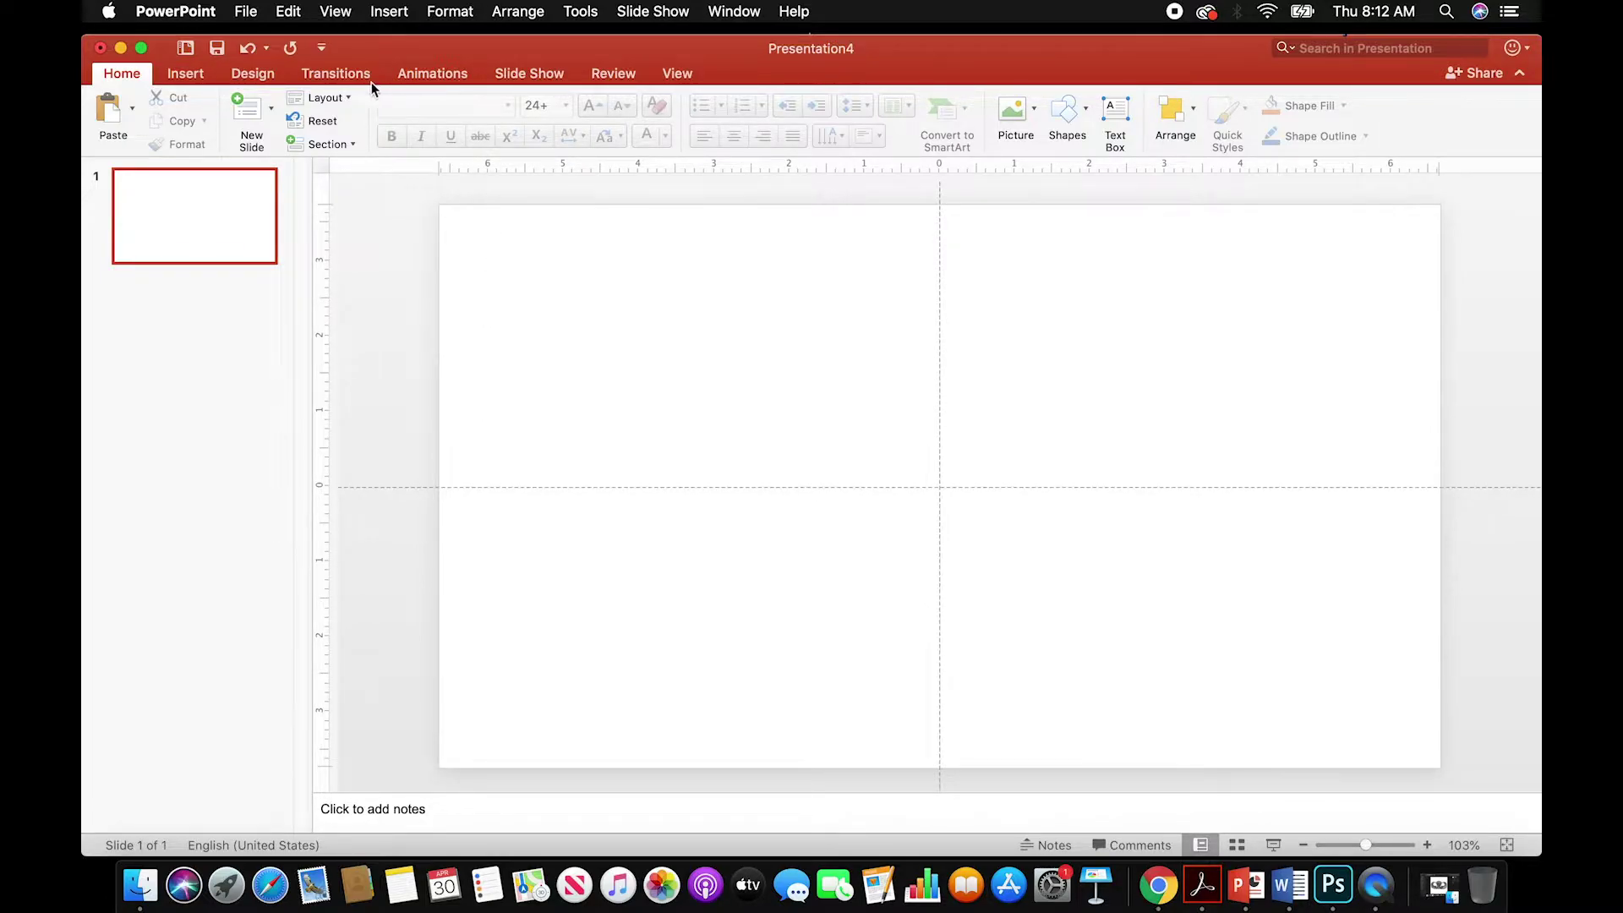
- Set a custom slide size of 8 in wide by 10 in high, scaling the content up
left_click(250, 76)
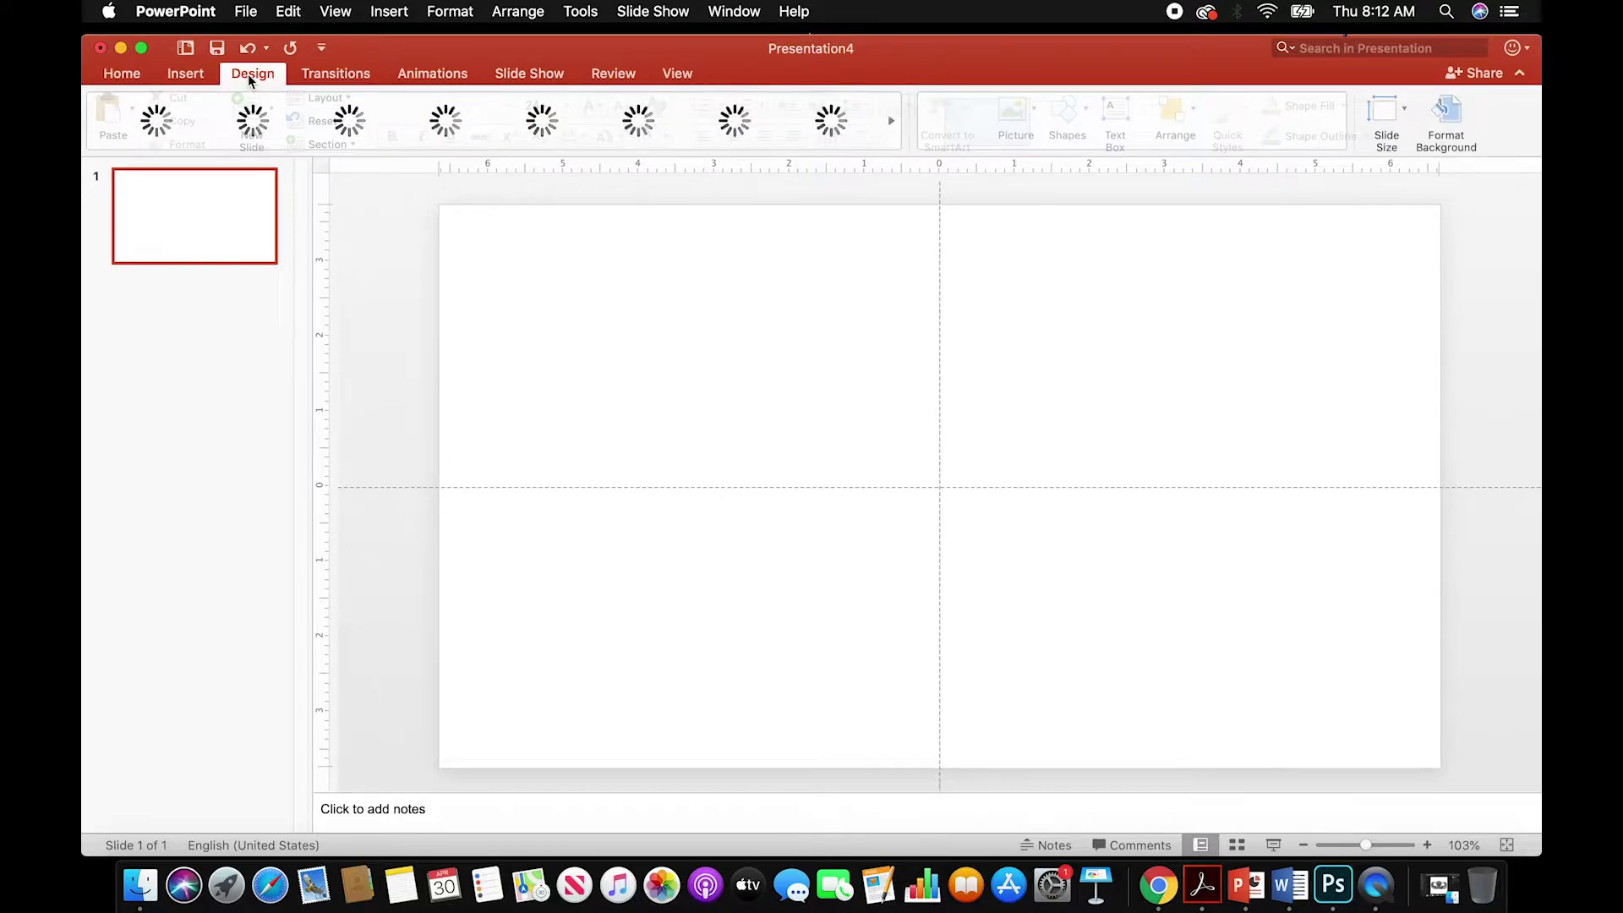
left_click(1408, 112)
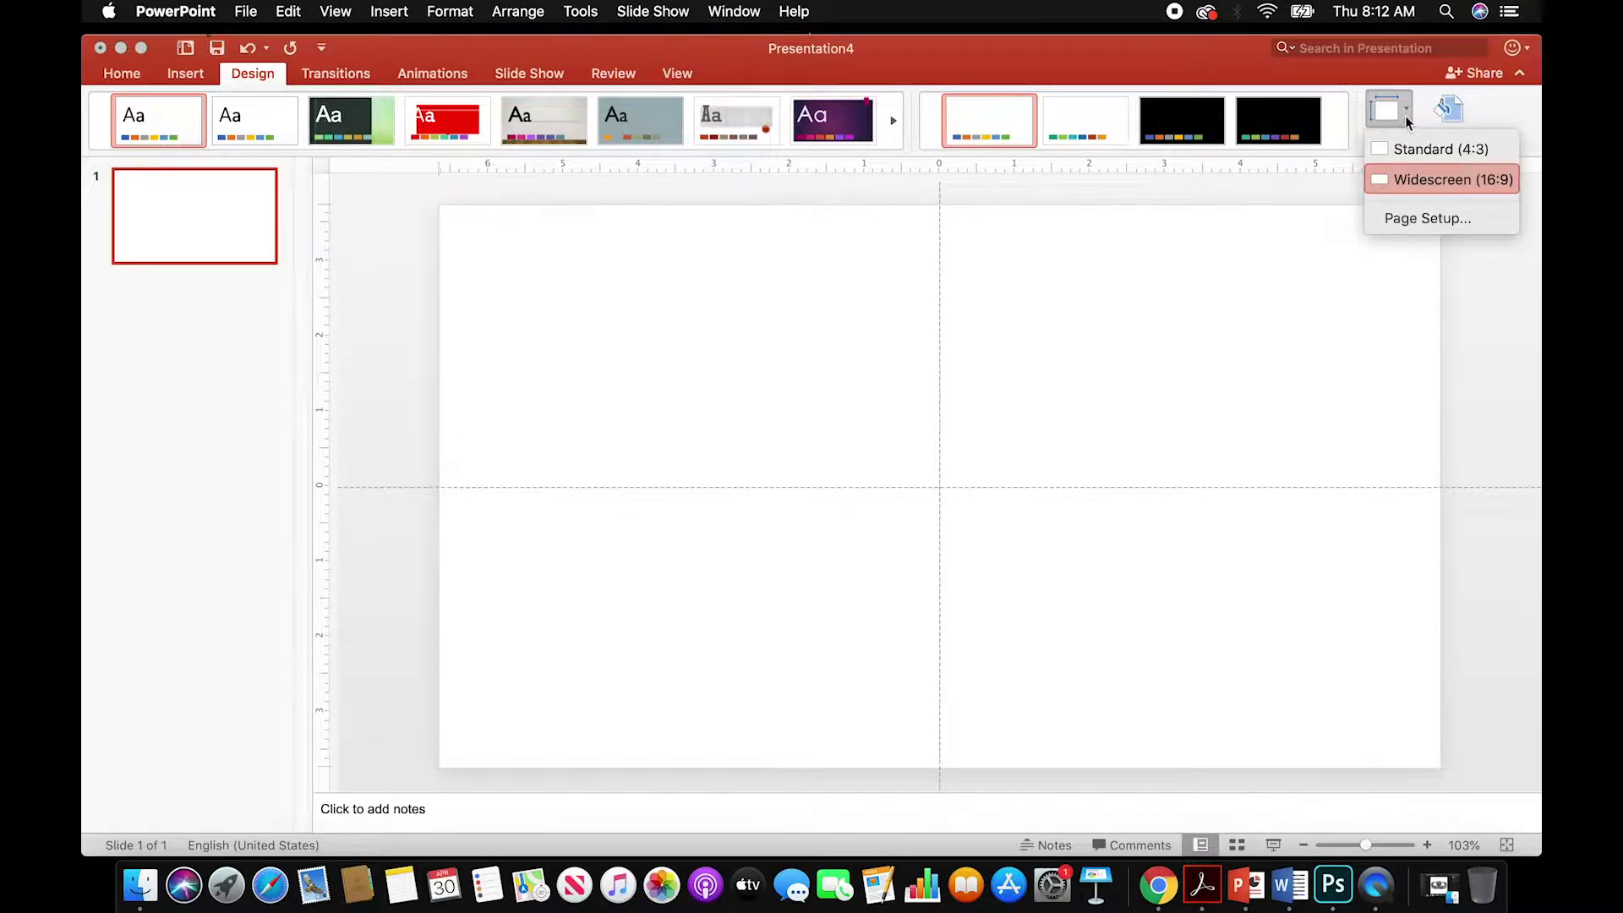
left_click(1427, 219)
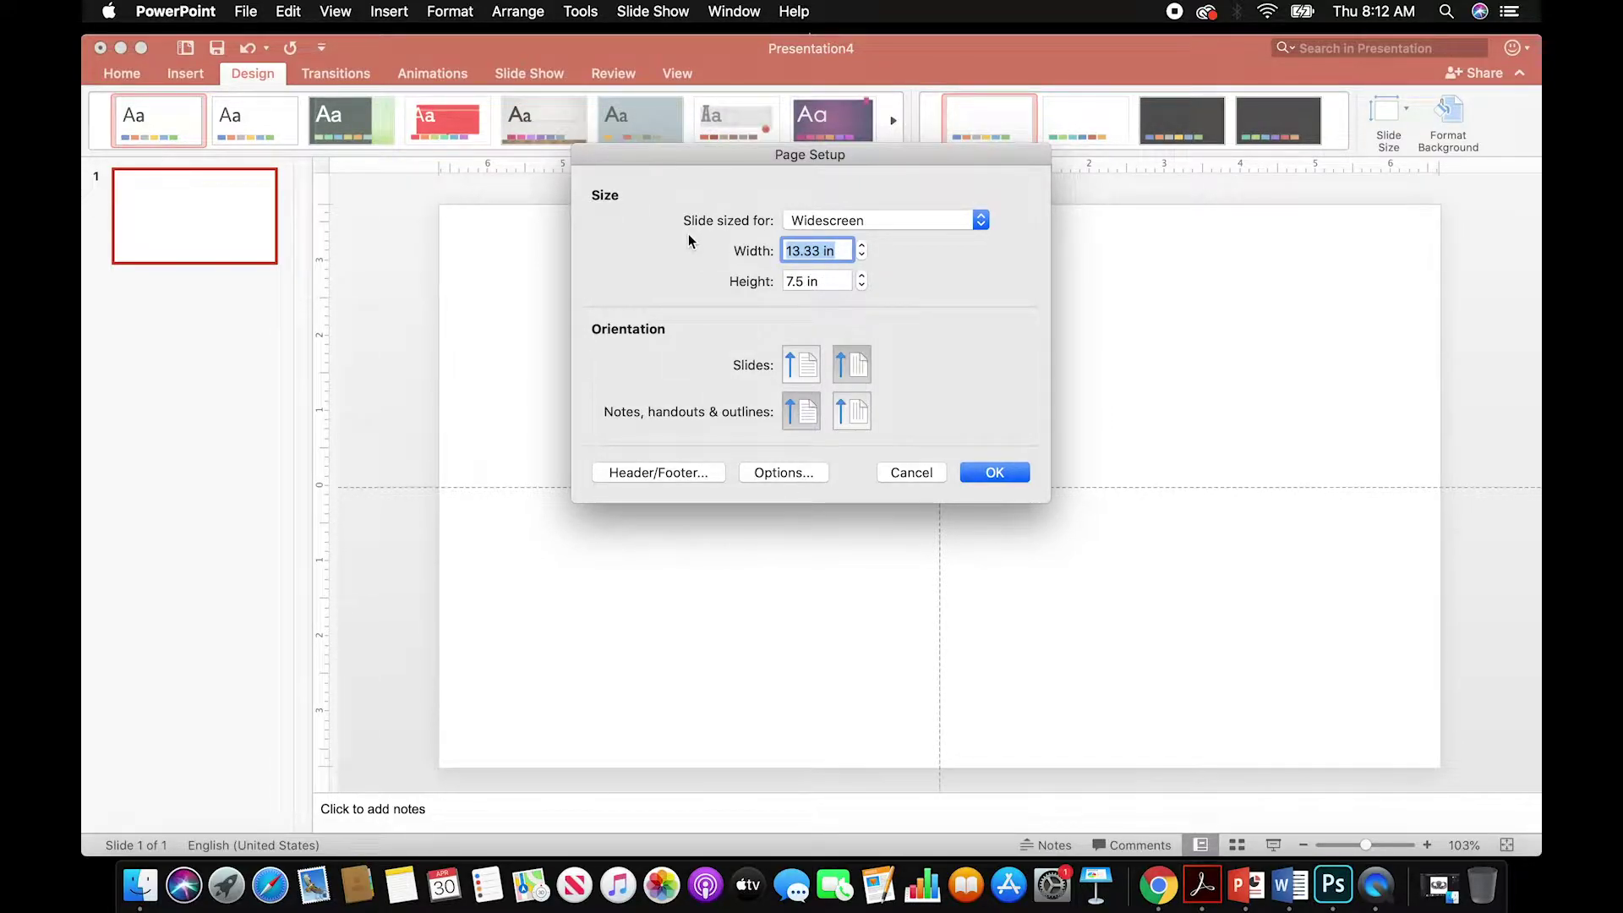
type("8")
left_click(818, 281)
type("10")
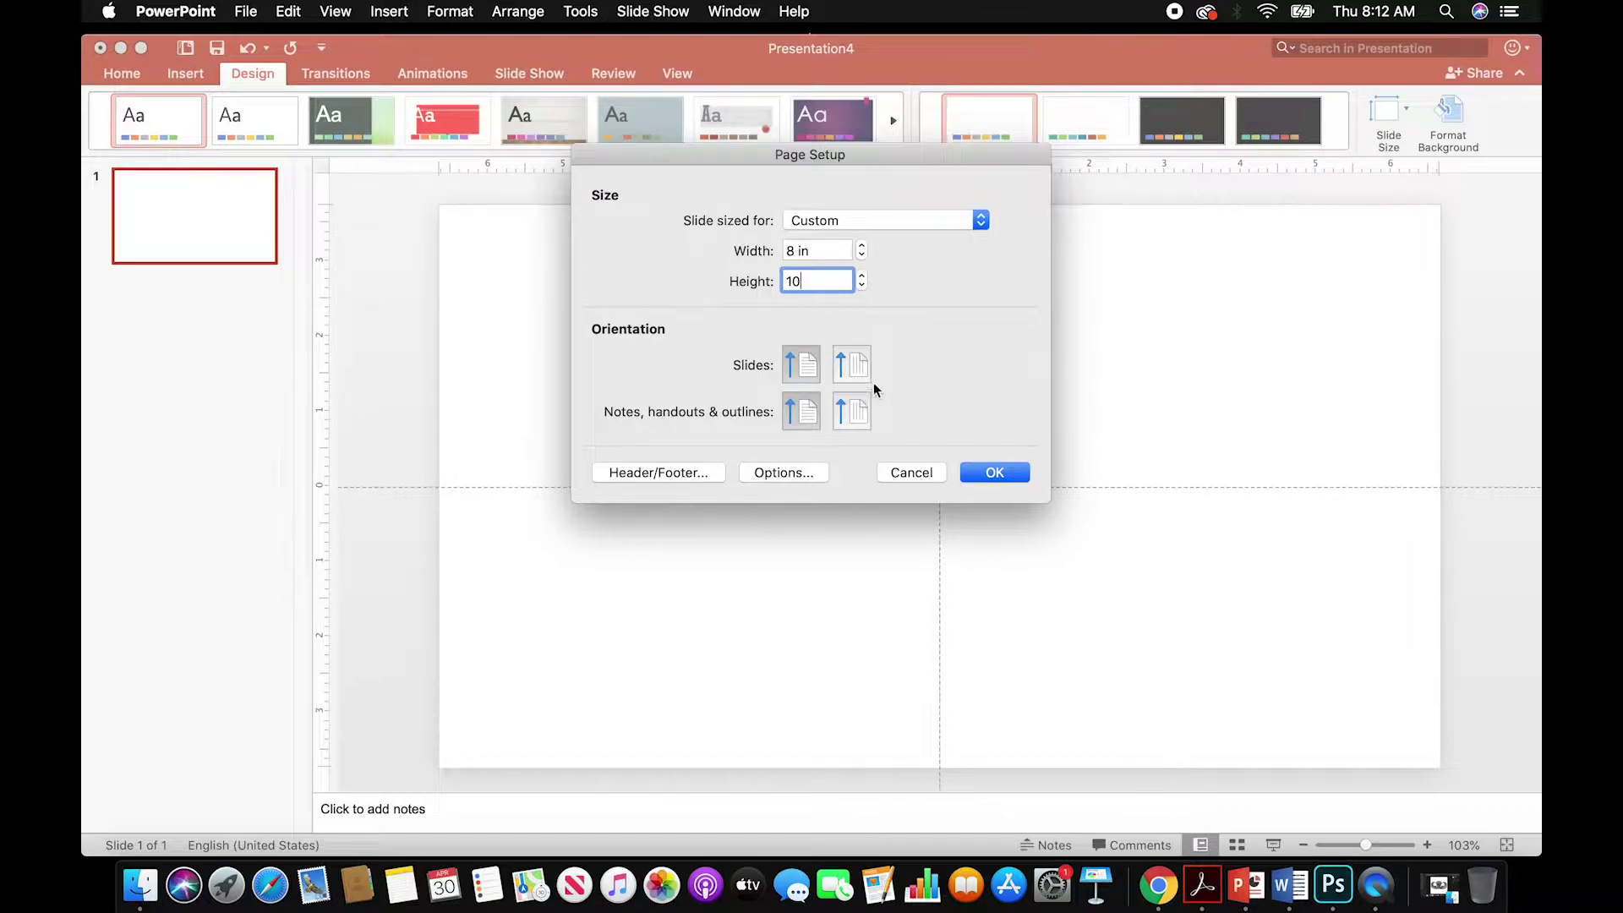
left_click(1001, 472)
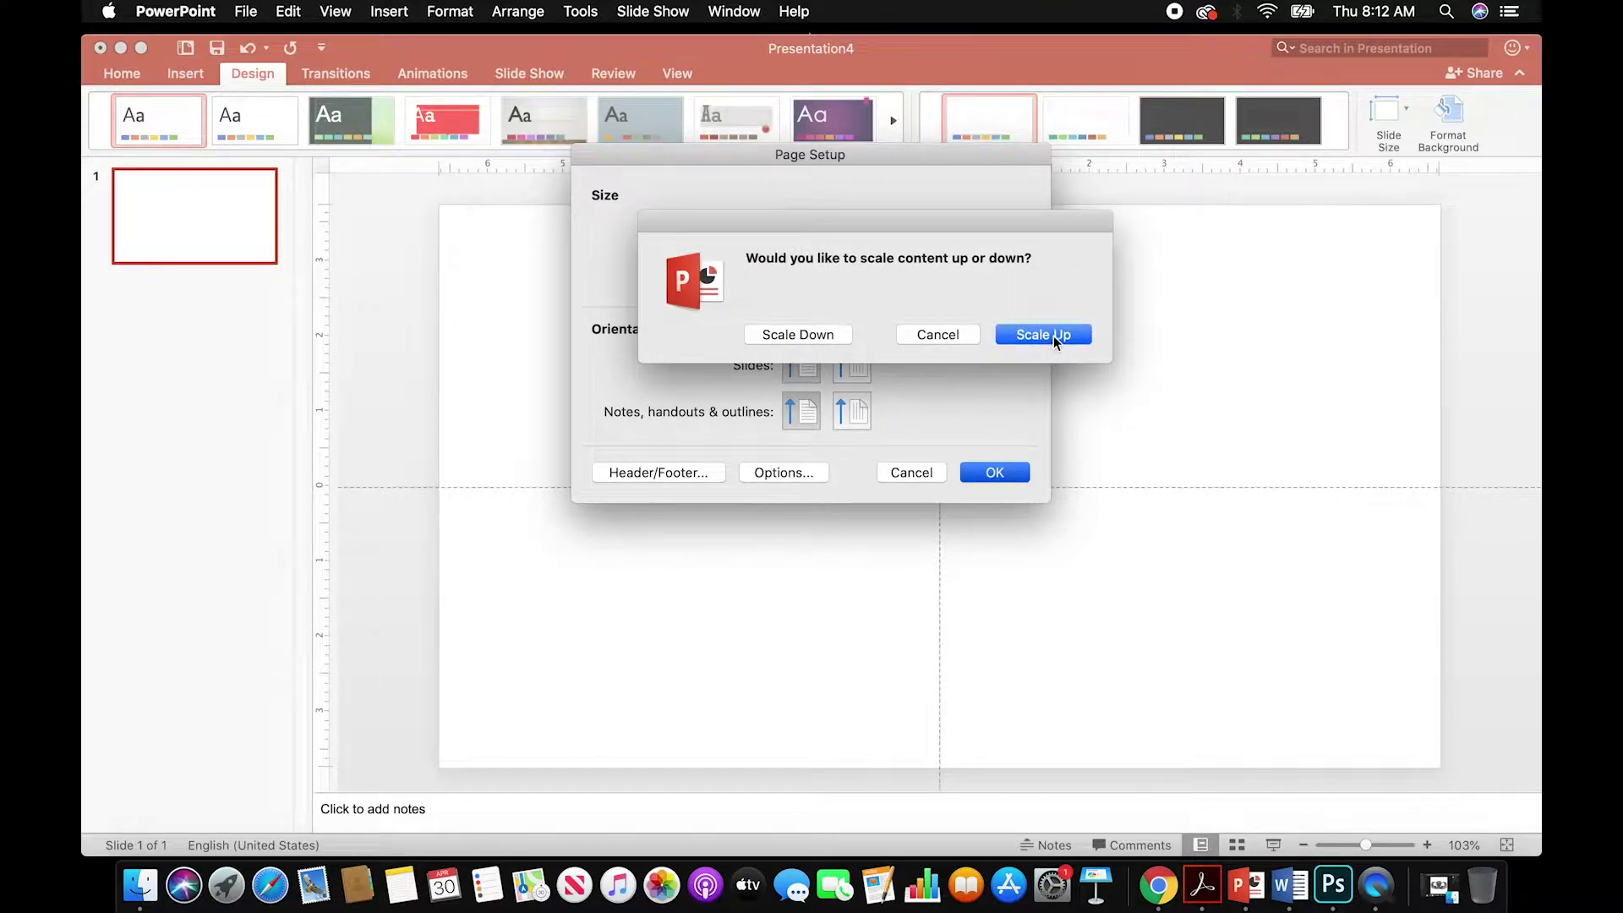
left_click(1053, 336)
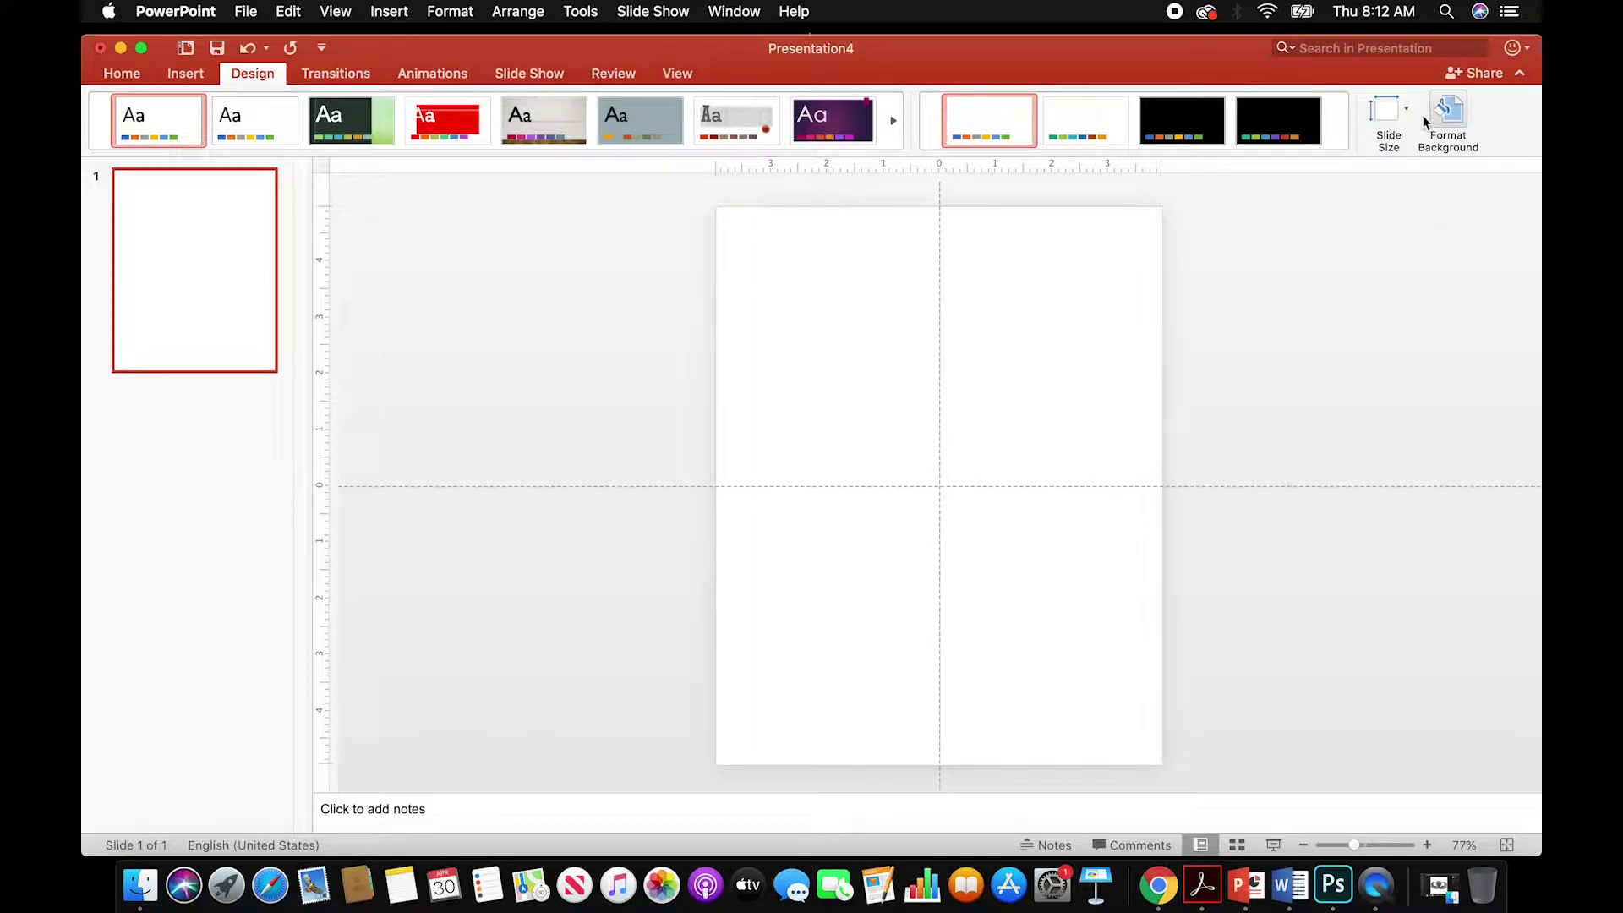
- Format the slide background with a solid black fill
left_click(1450, 114)
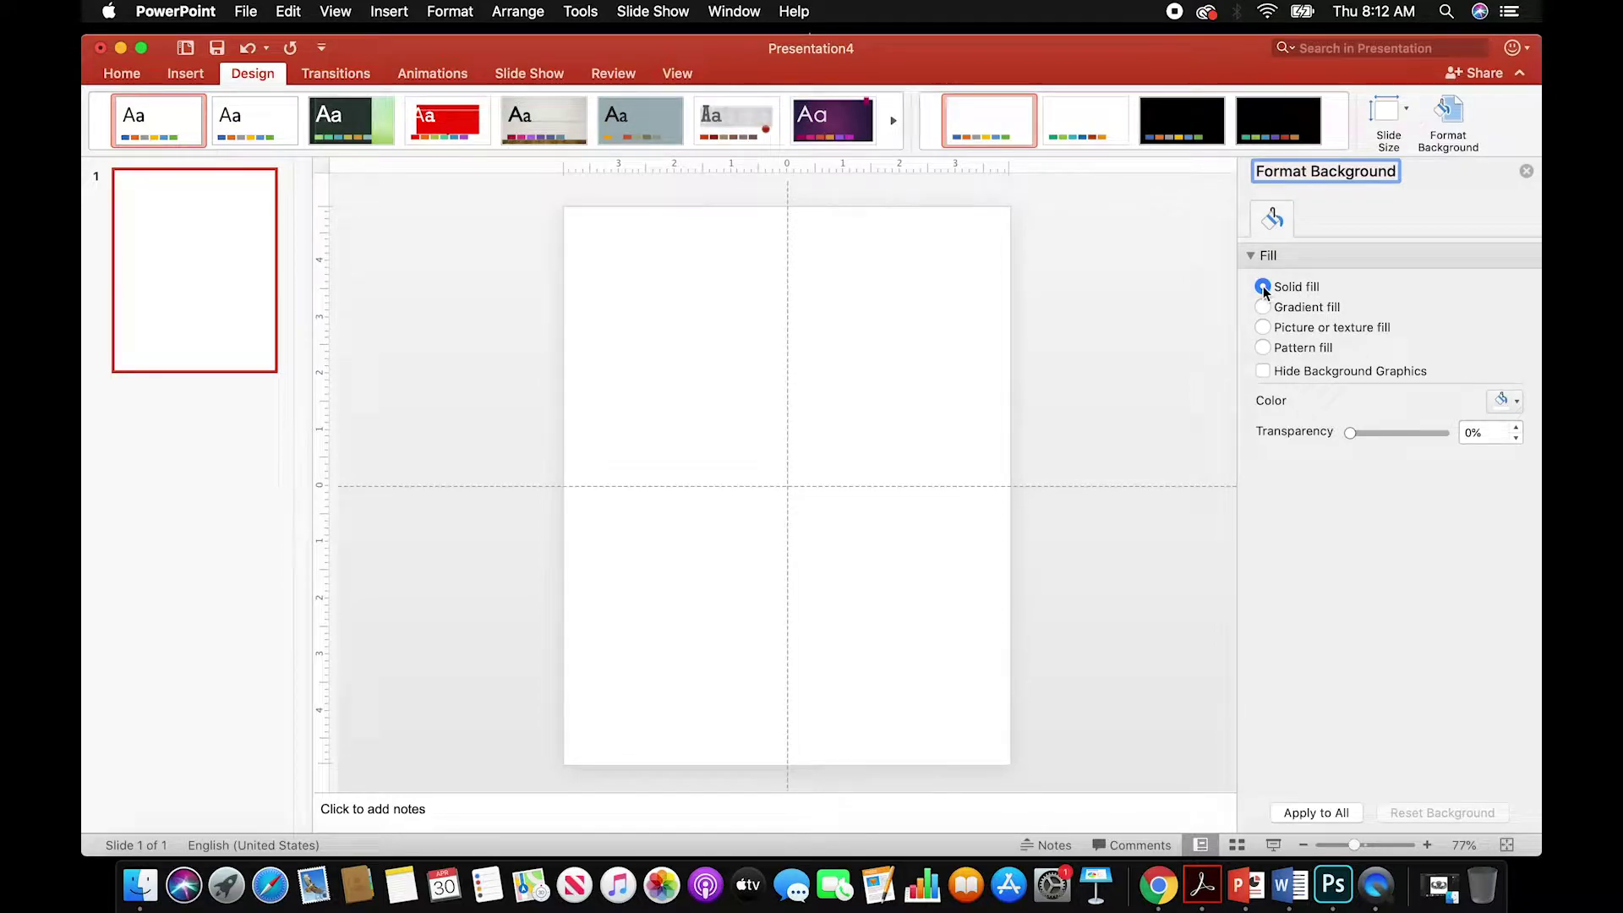
left_click(1509, 402)
left_click(1376, 502)
left_click(1047, 403)
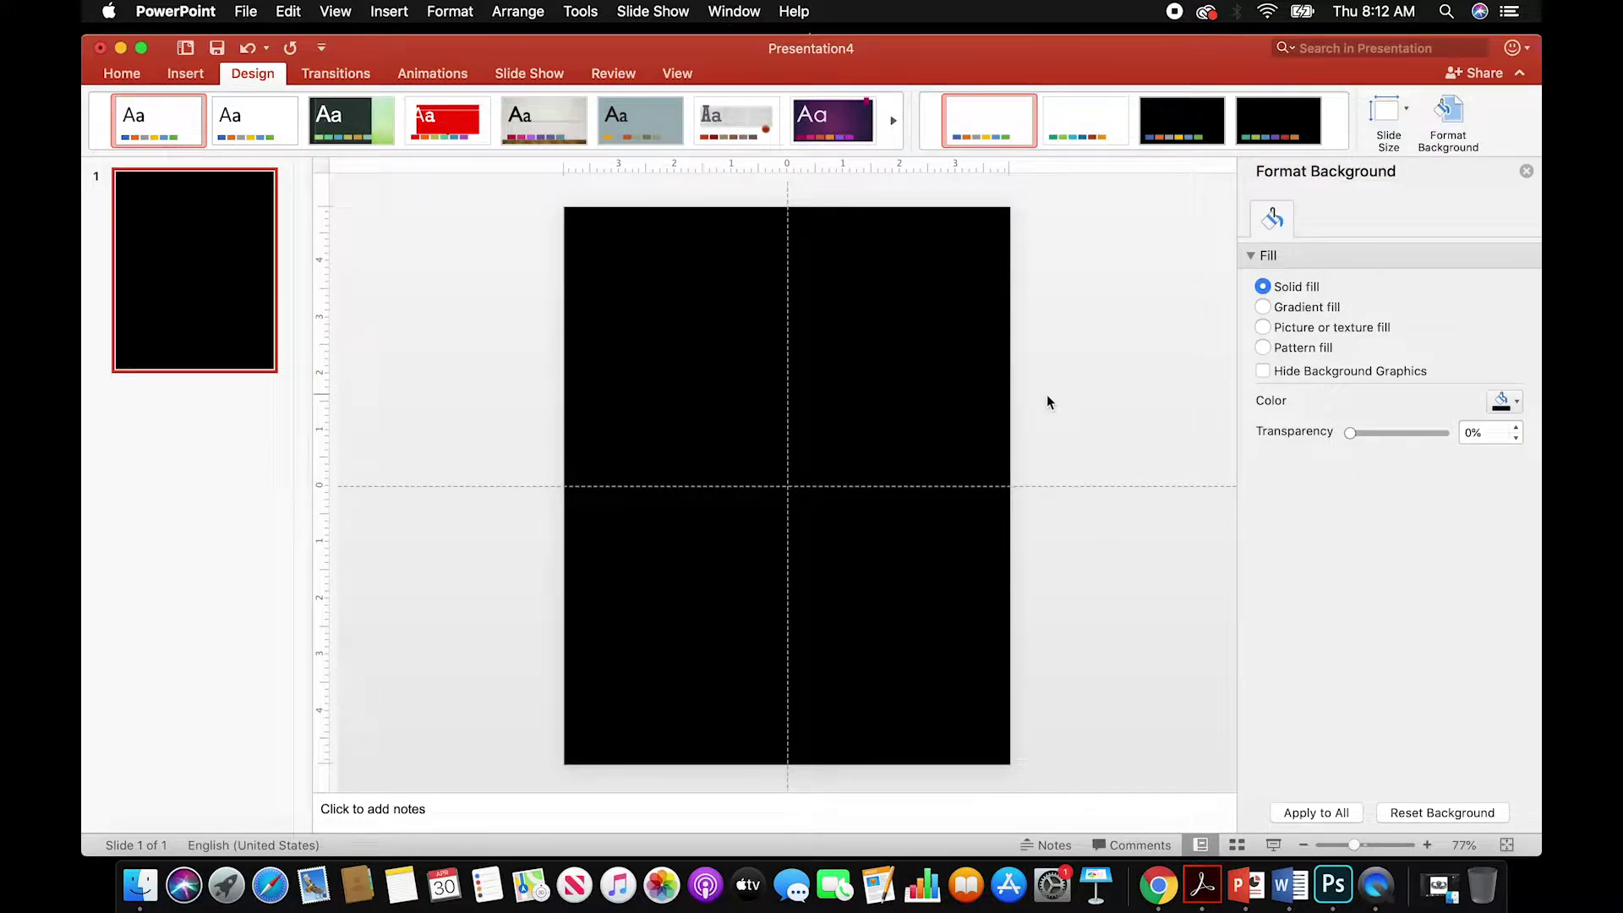
left_click(1526, 172)
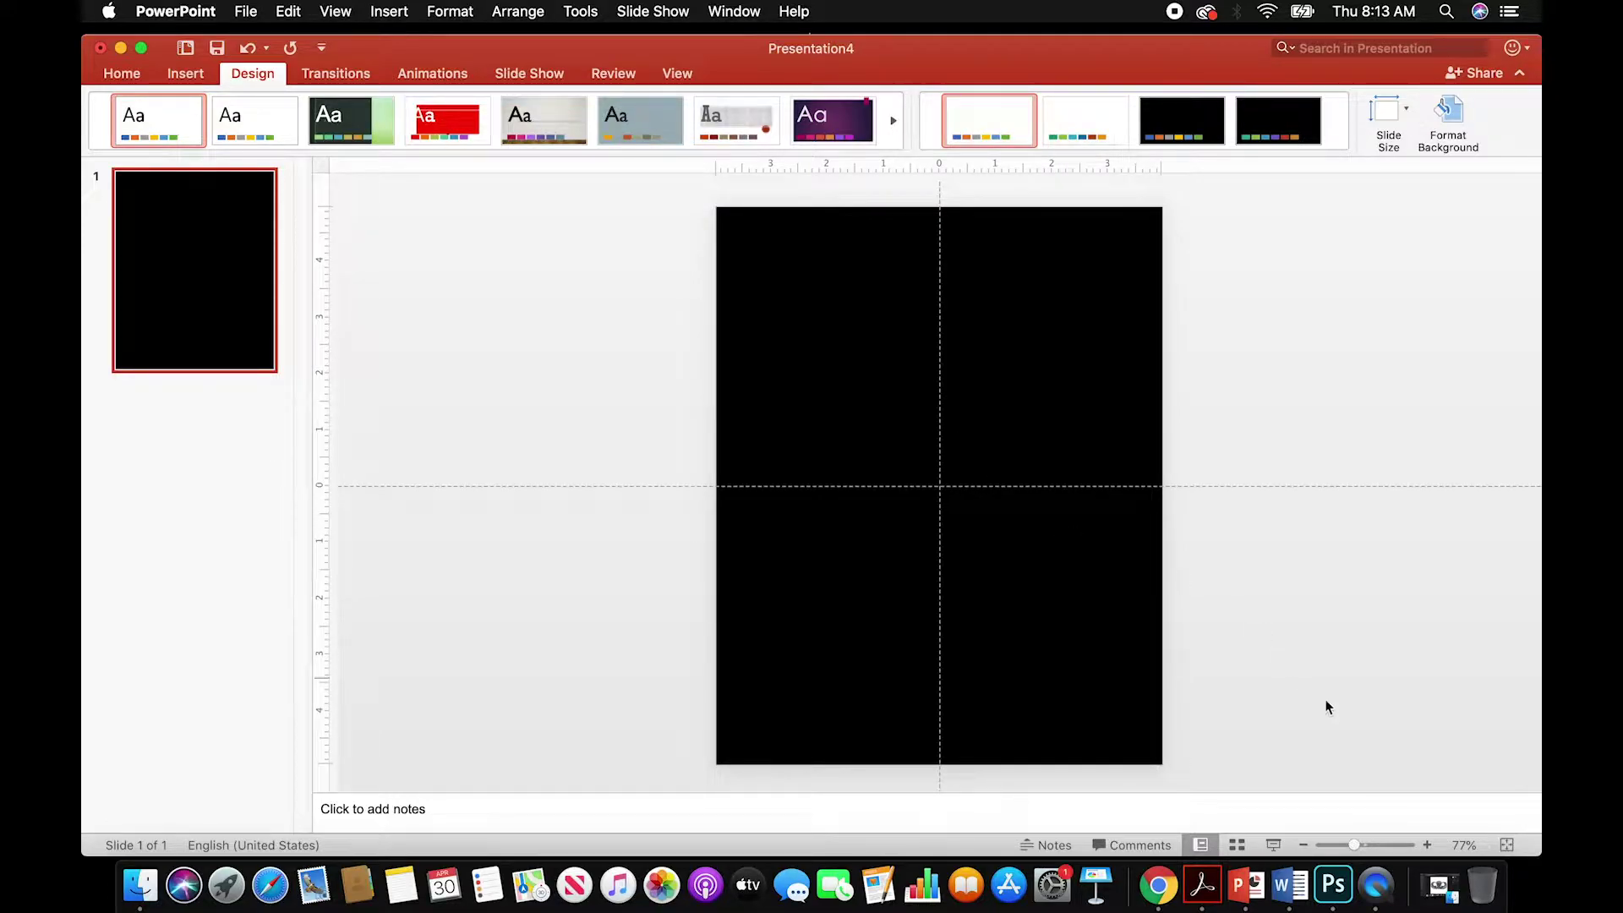
- Copy the six infantry photos, infantry 1 through infantry 6, from the Source Files folder
left_click(1442, 886)
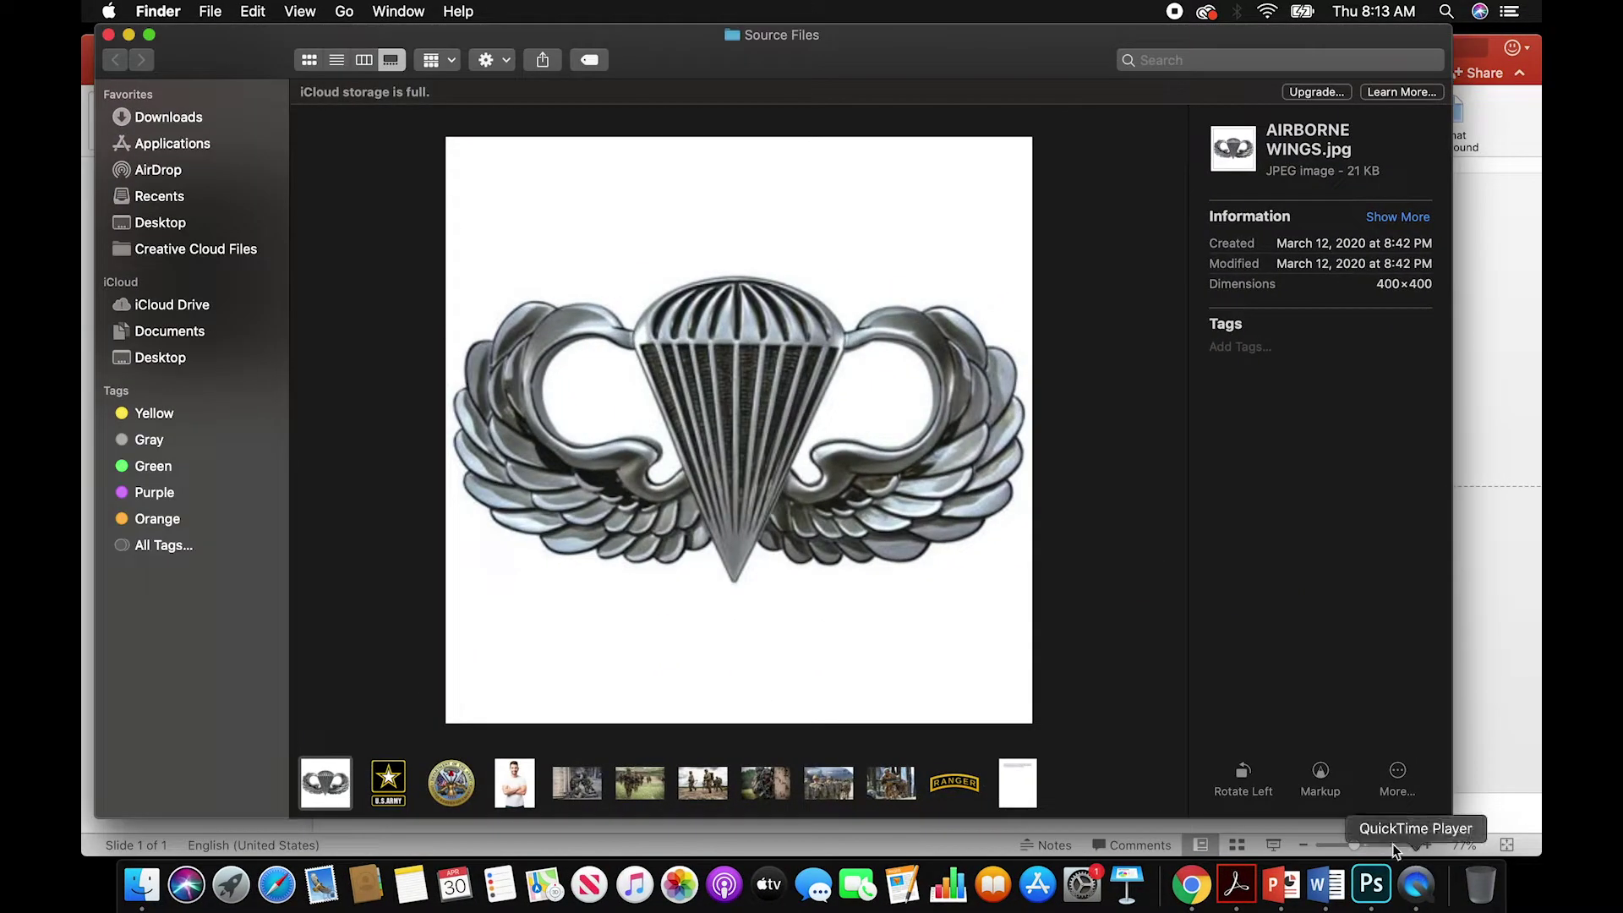
left_click(575, 780)
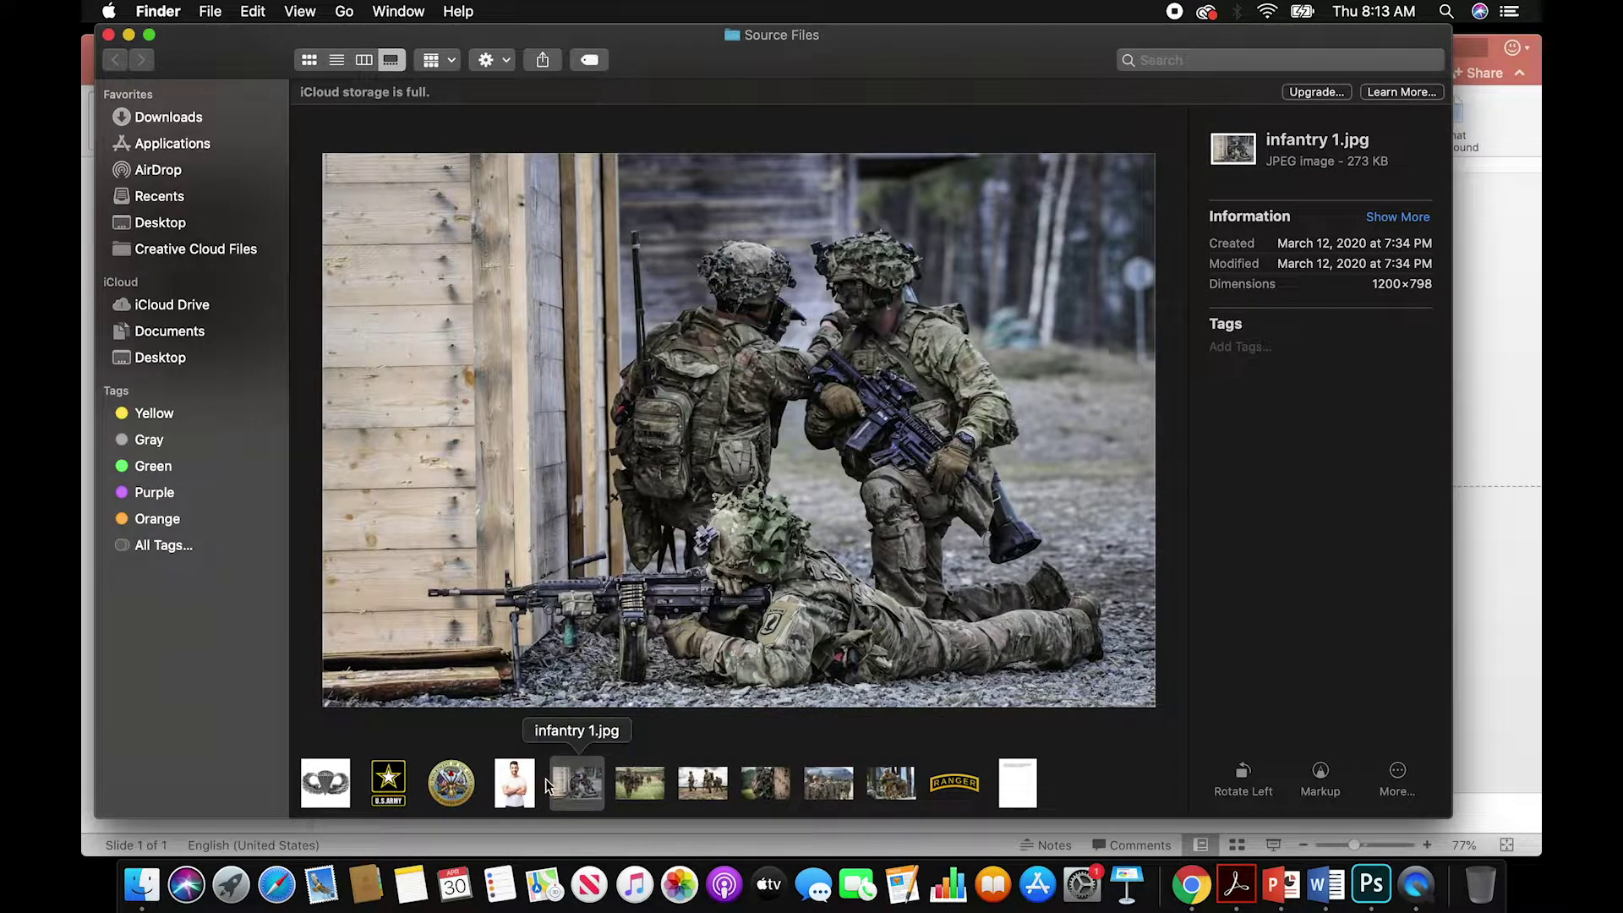
left_click(640, 783, "shift")
left_click(705, 784, "shift")
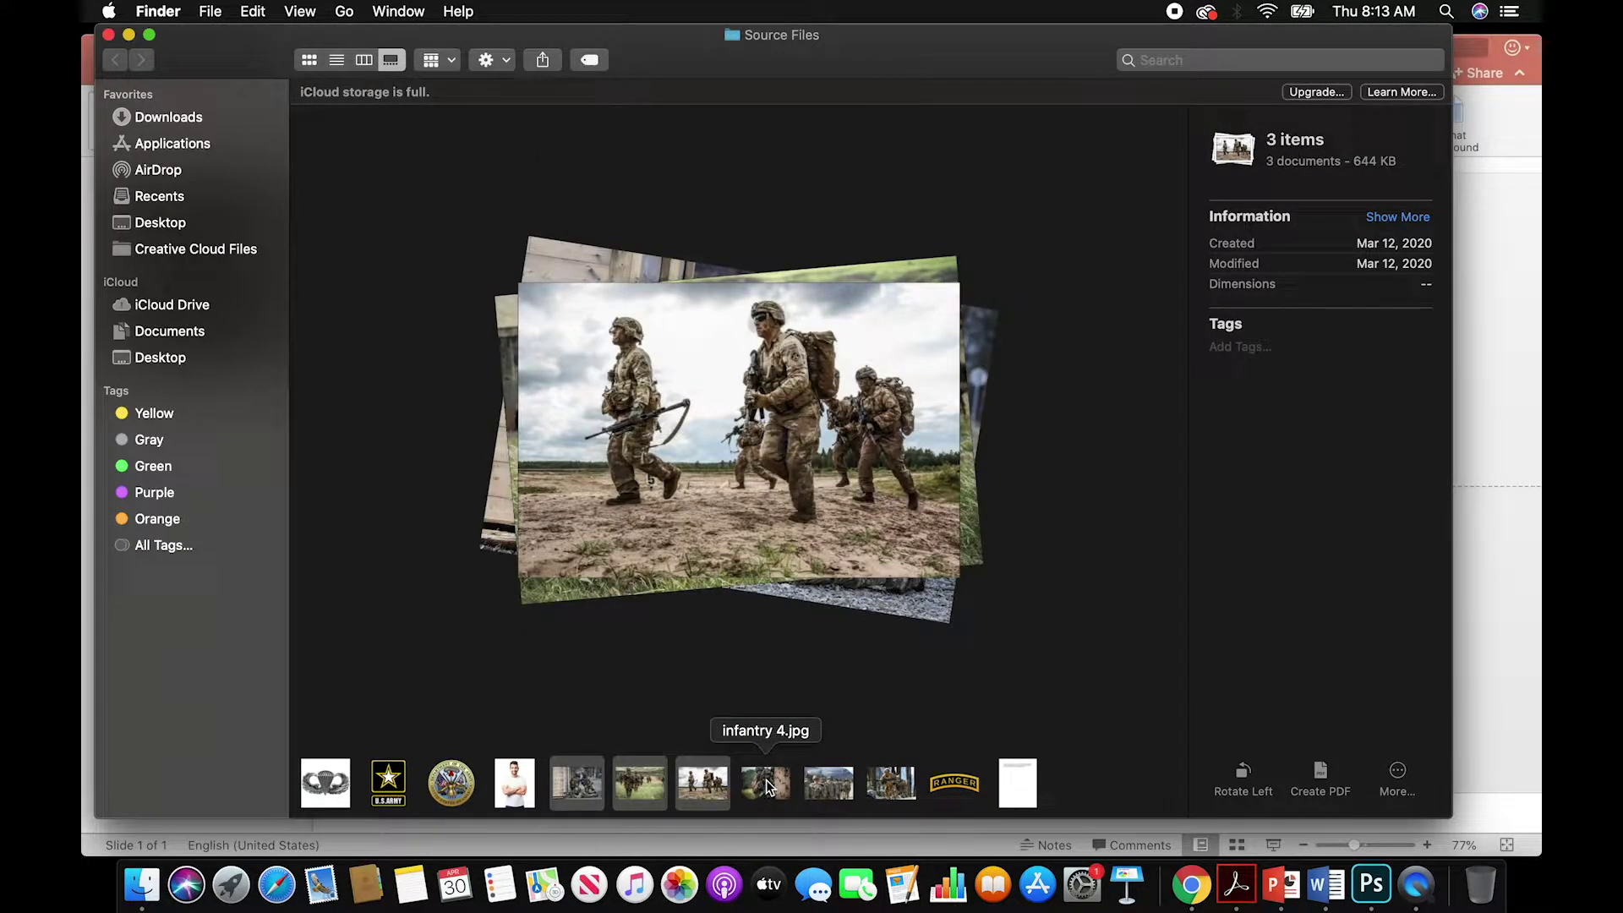
left_click(767, 784, "shift")
left_click(854, 793, "shift")
left_click(896, 788, "shift")
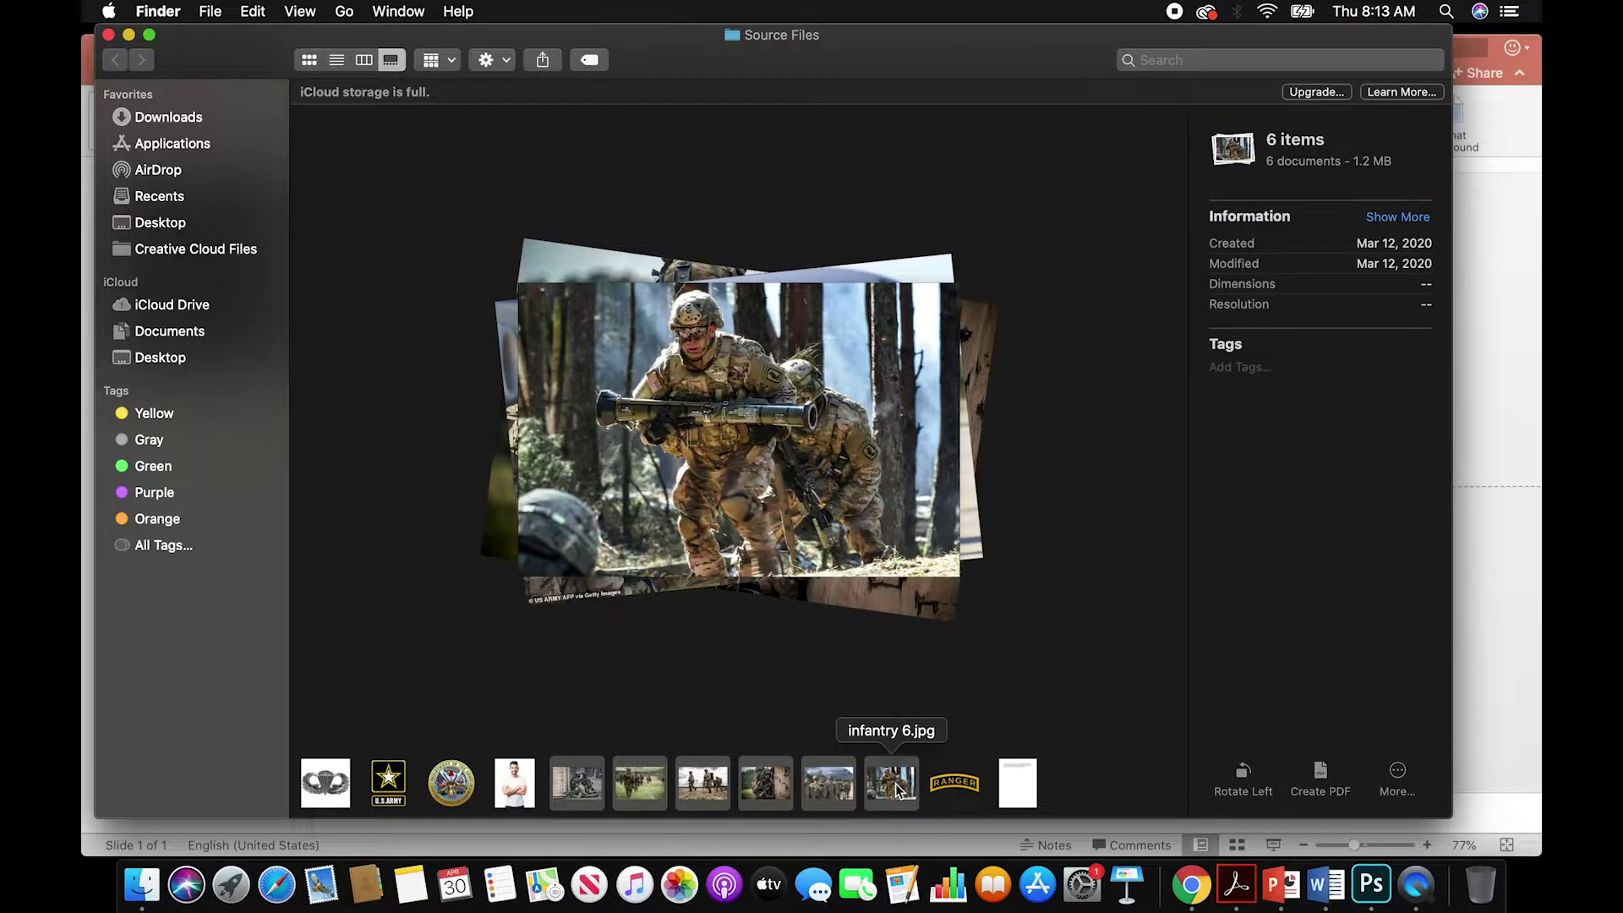
key("super+c")
- Switch back to PowerPoint and paste the copied infantry photos onto the black slide
left_click(1489, 446)
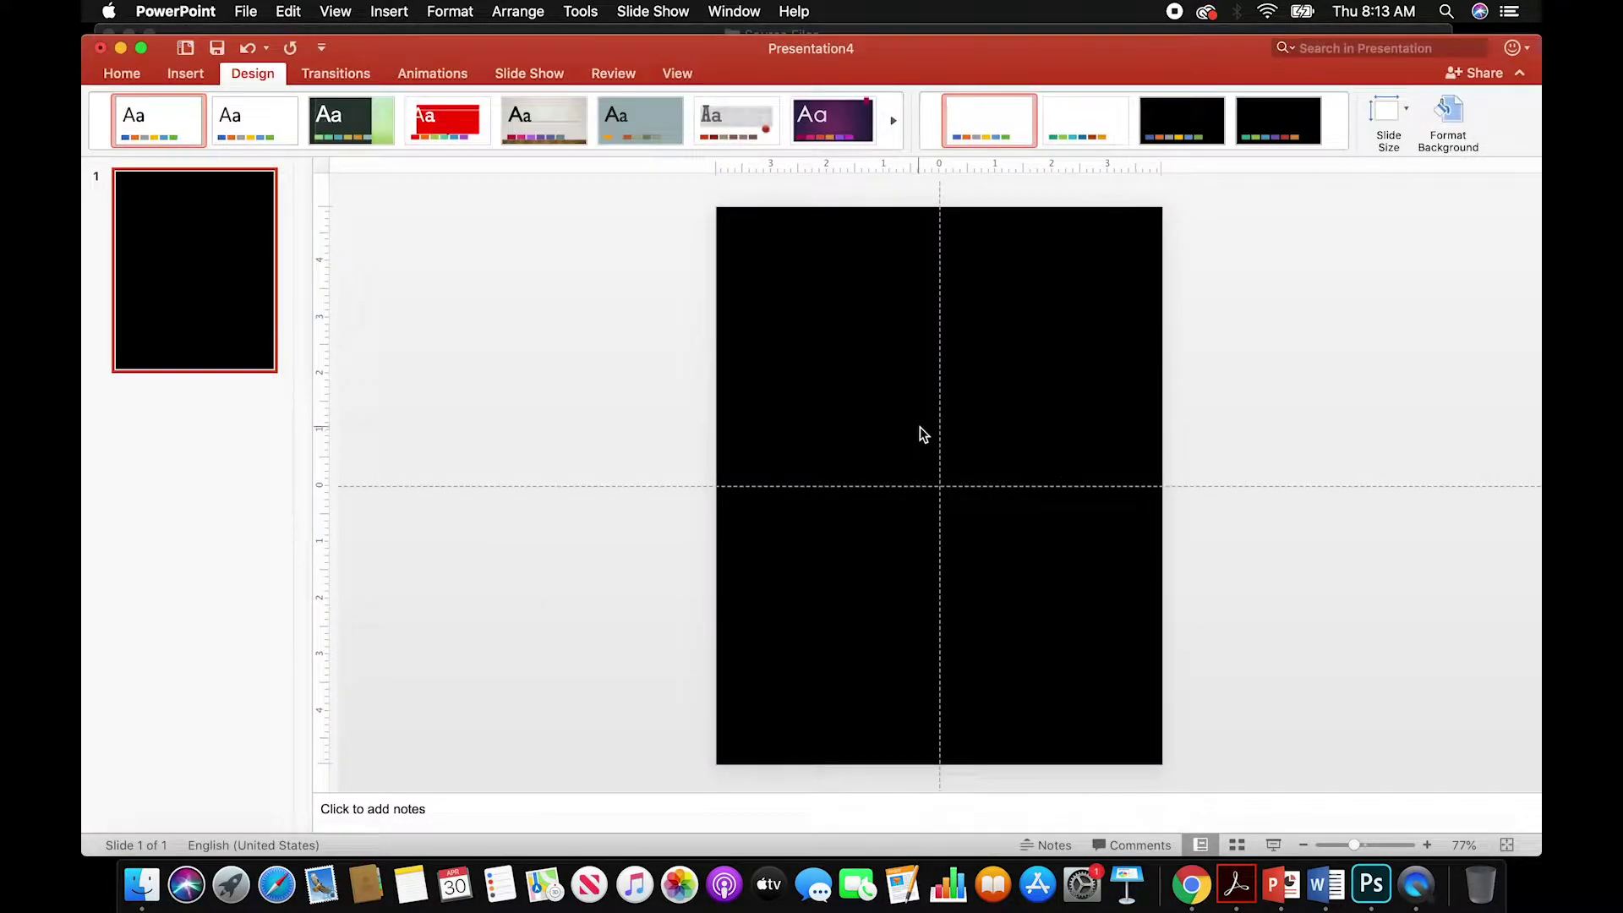
key("super+v")
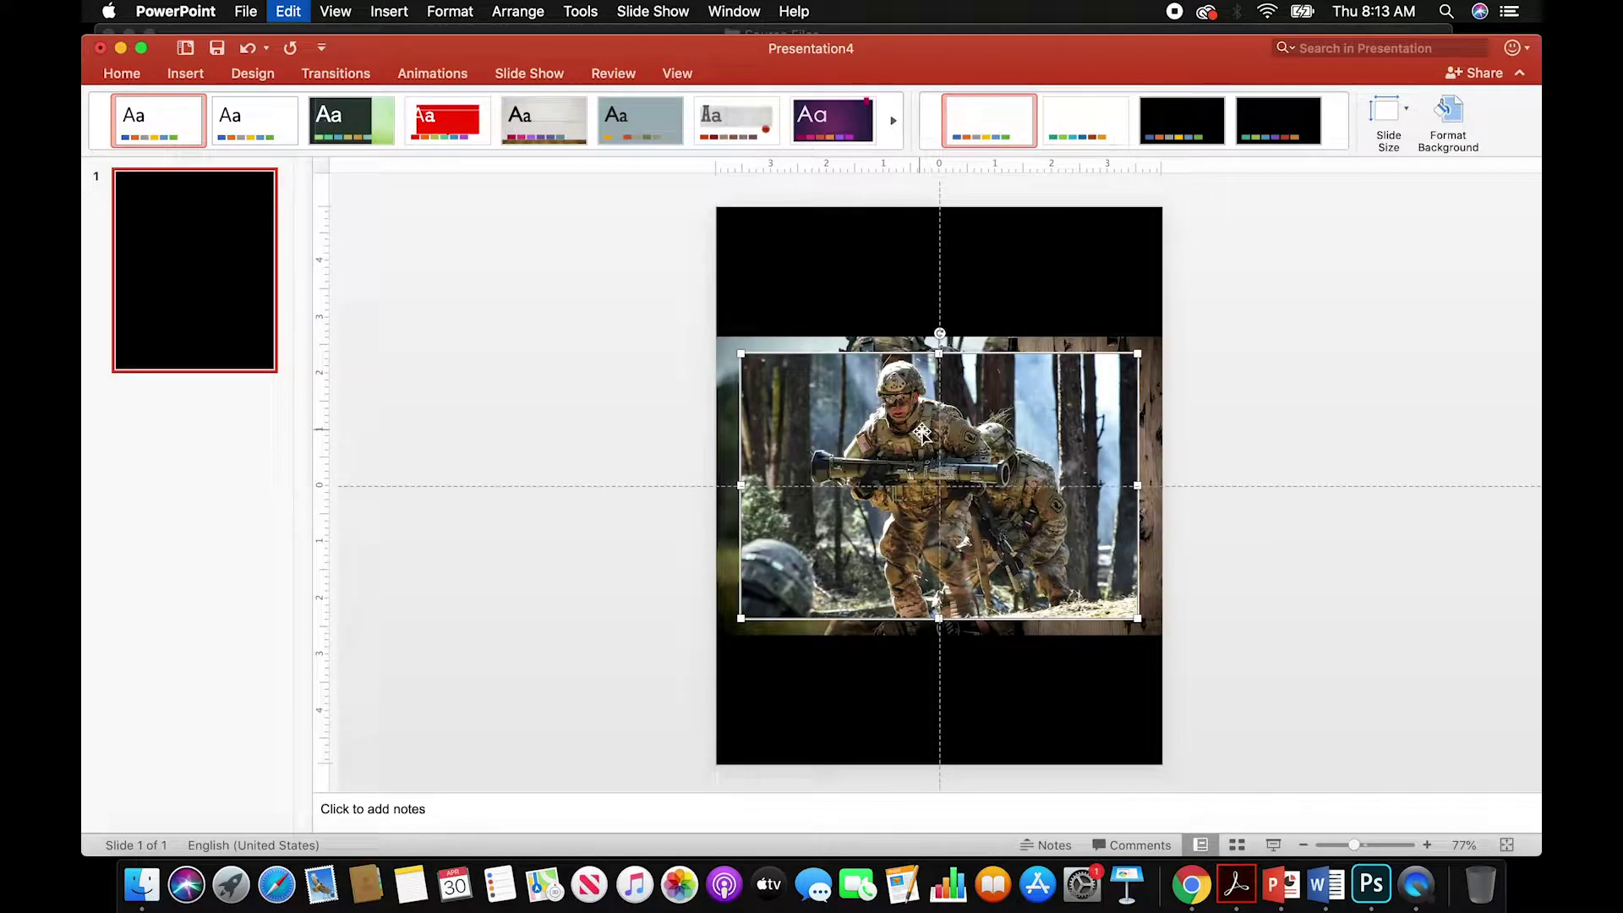
left_click(1240, 367)
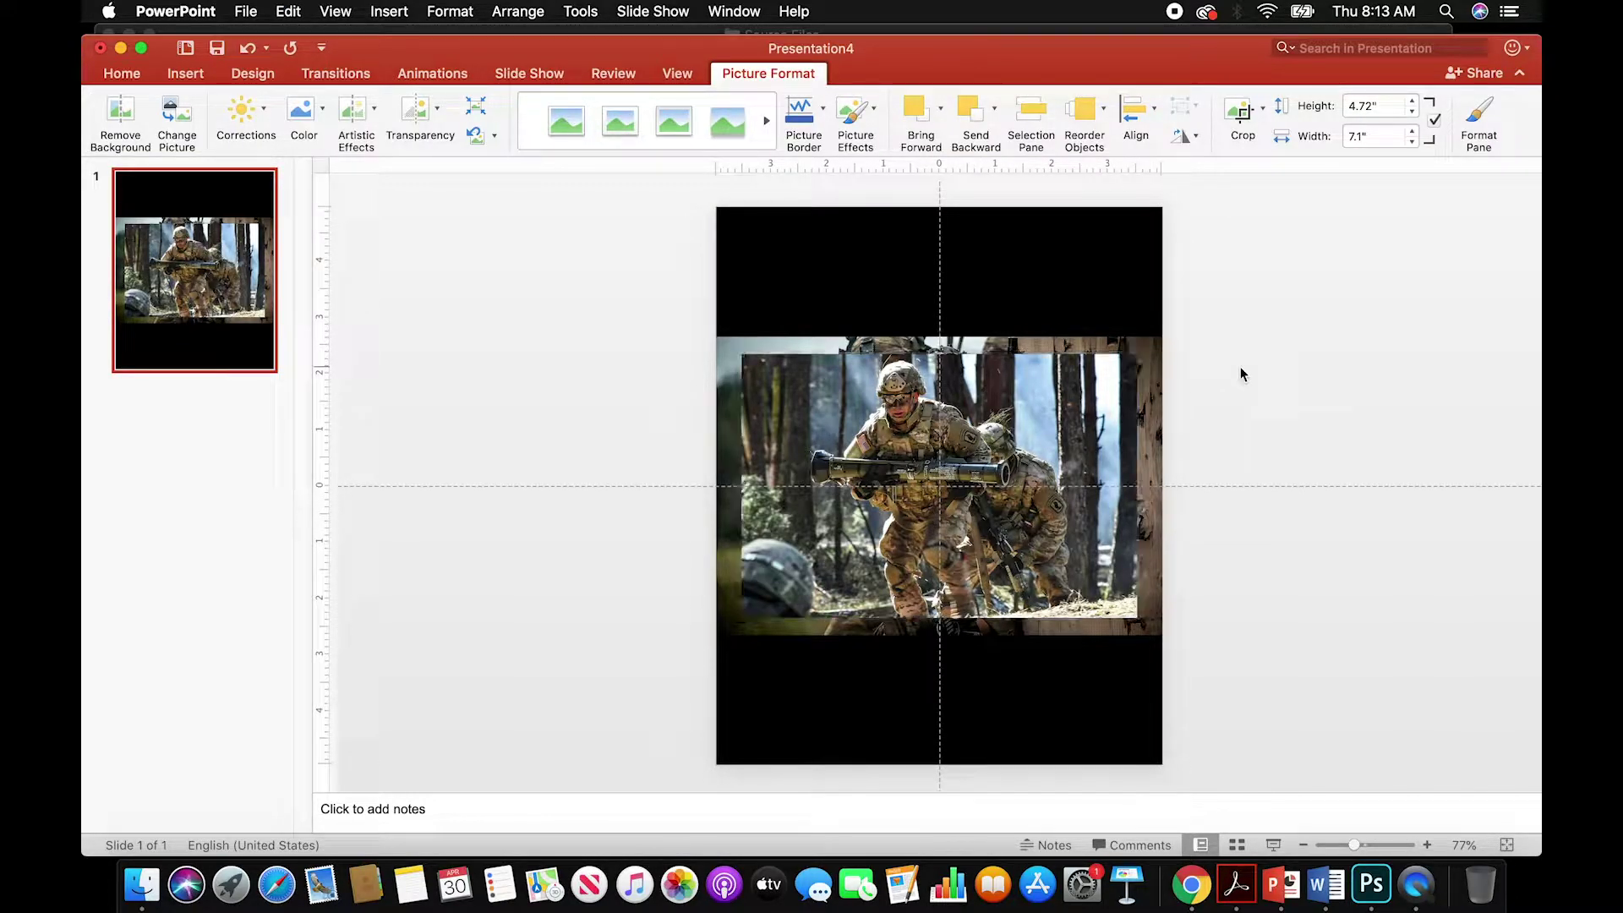
- Place the photo of the soldier carrying the launcher in the slide's upper left corner, resized to about 4.02 by 2.67 inches
left_click(981, 453)
left_click_drag(969, 442, 950, 306)
left_click_drag(1115, 473, 932, 356)
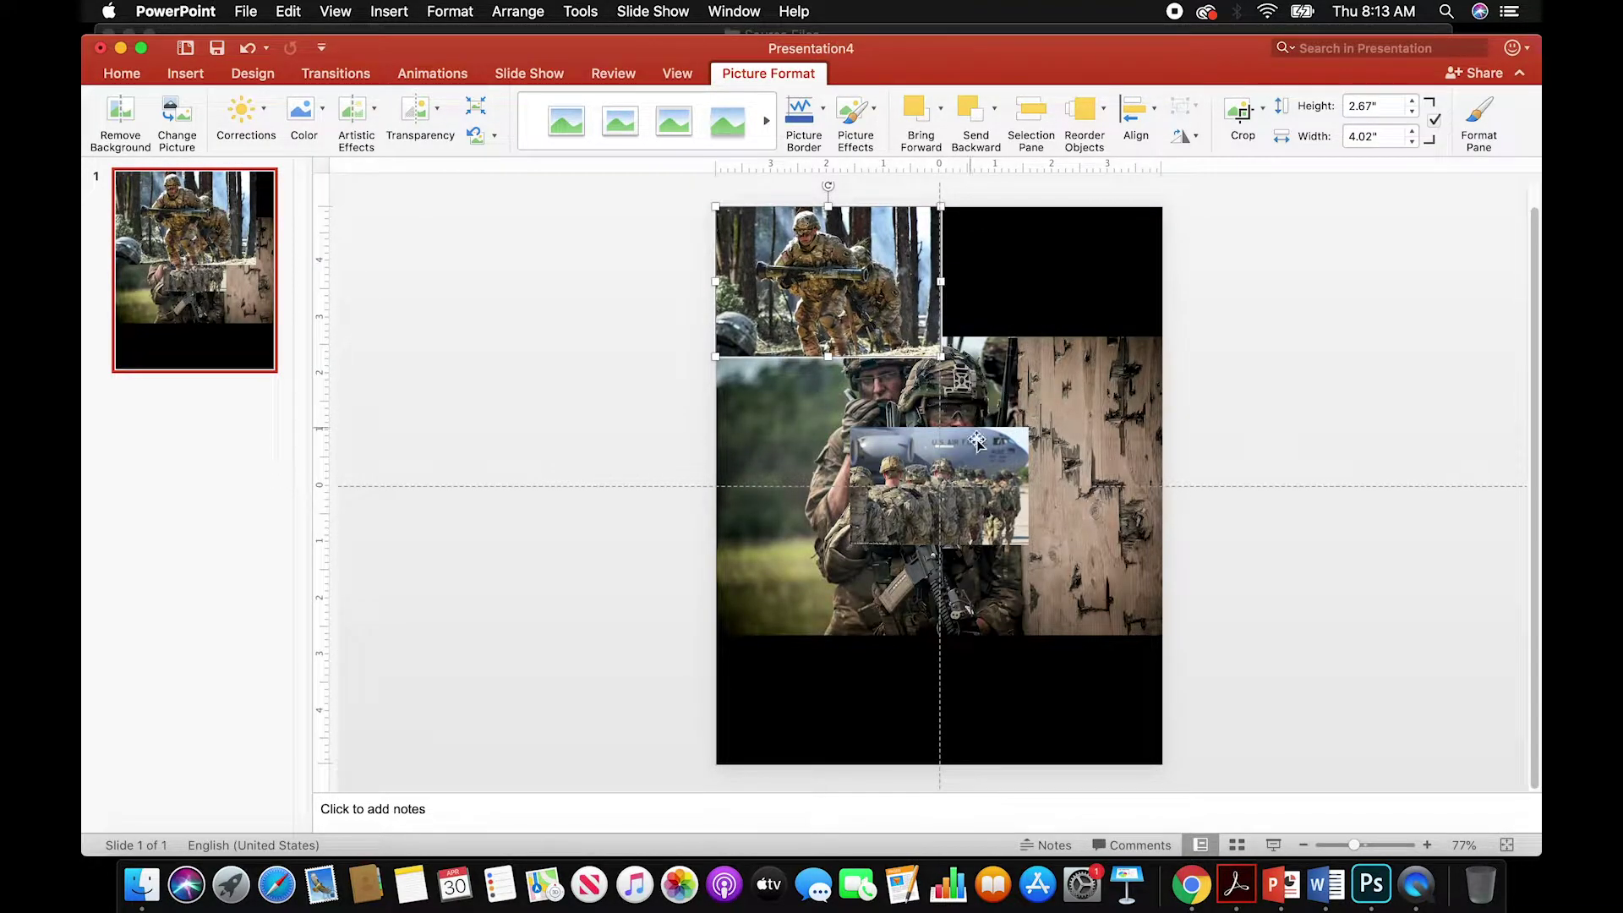
- Place the U.S. Air Force plane photo beside the launcher photo and enlarge it to reach the slide's right edge
left_click(974, 470)
left_click_drag(974, 470, 1064, 249)
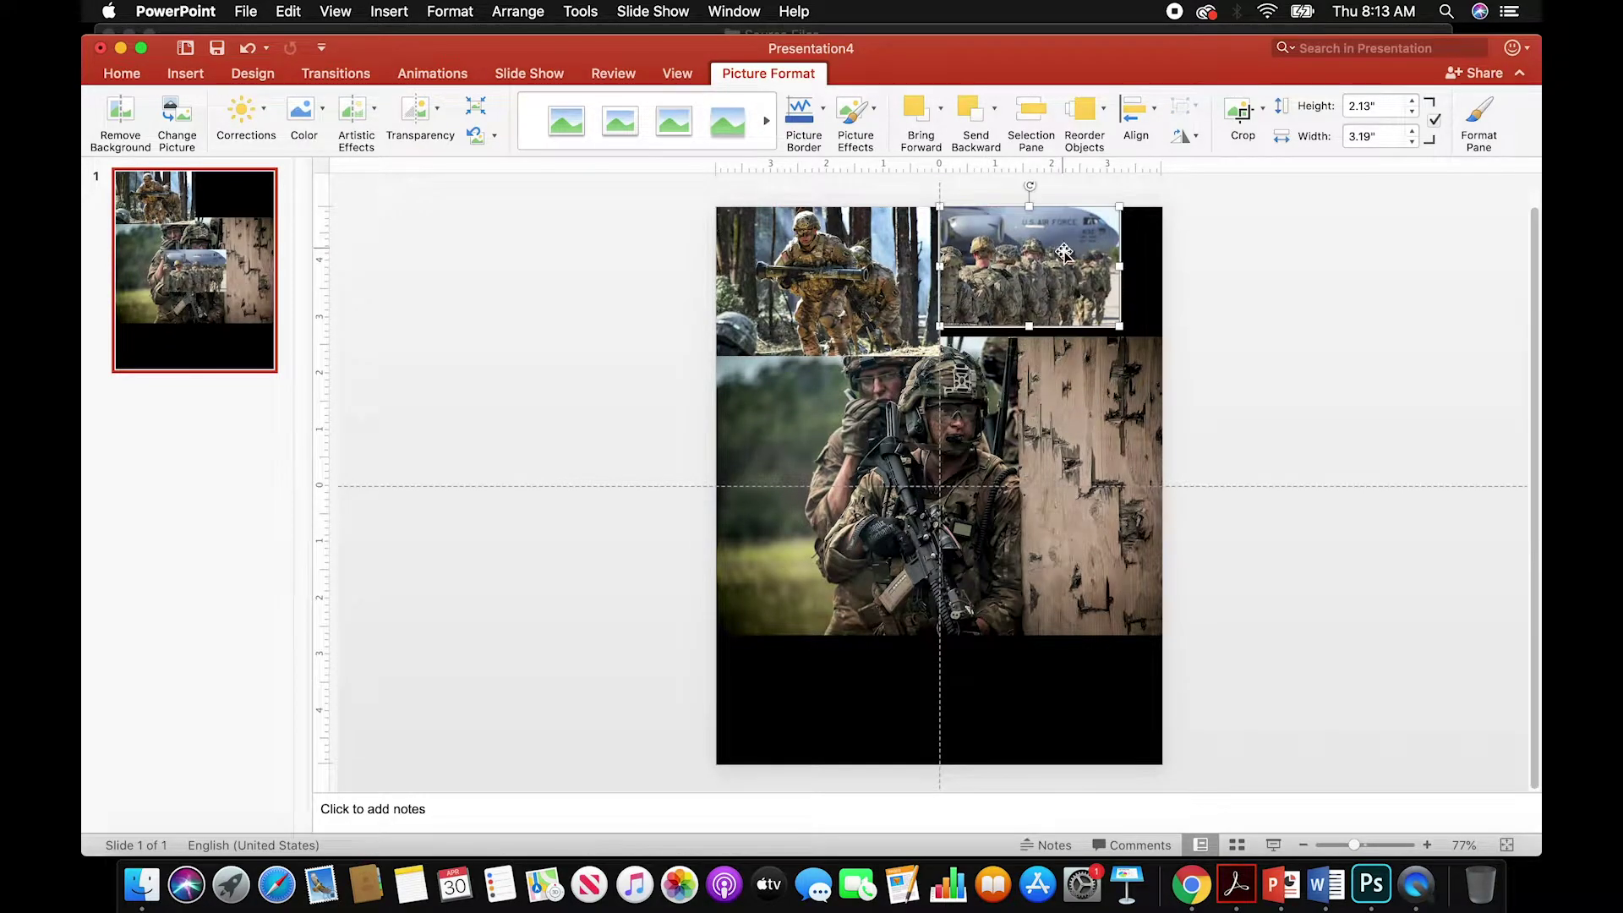
left_click_drag(1122, 331, 1160, 355)
- Move the wooden-wall photo down and fit the grass-field photo into the second row's left half, about 3.98 by 2.66 inches
left_click_drag(892, 449, 897, 589)
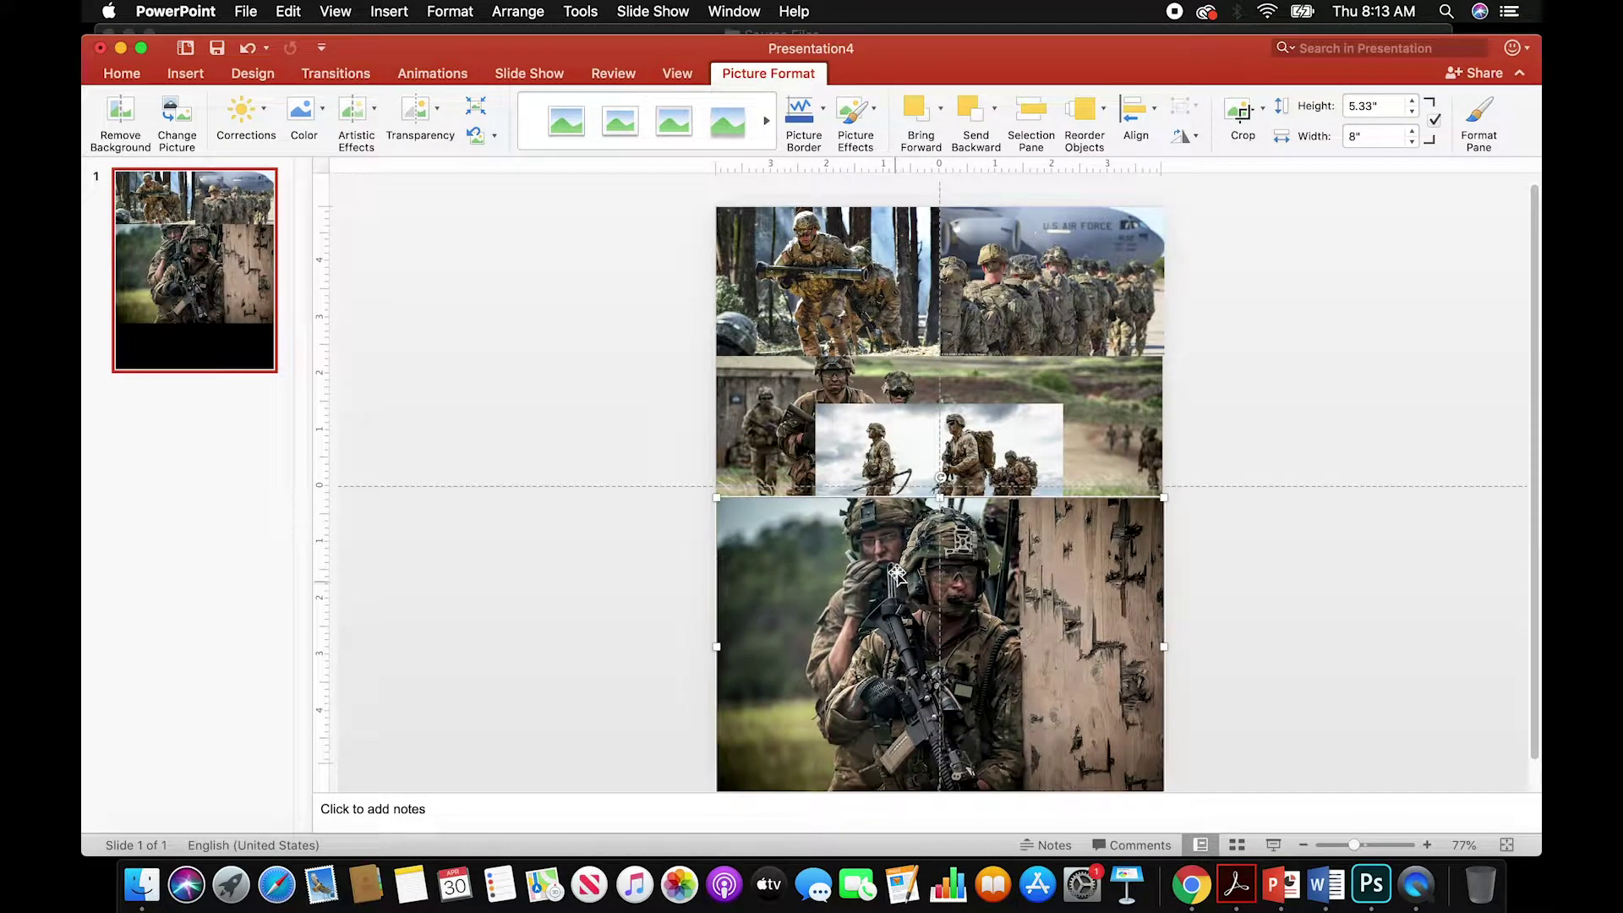
left_click(900, 435)
left_click(784, 395)
left_click_drag(1071, 413, 1109, 396)
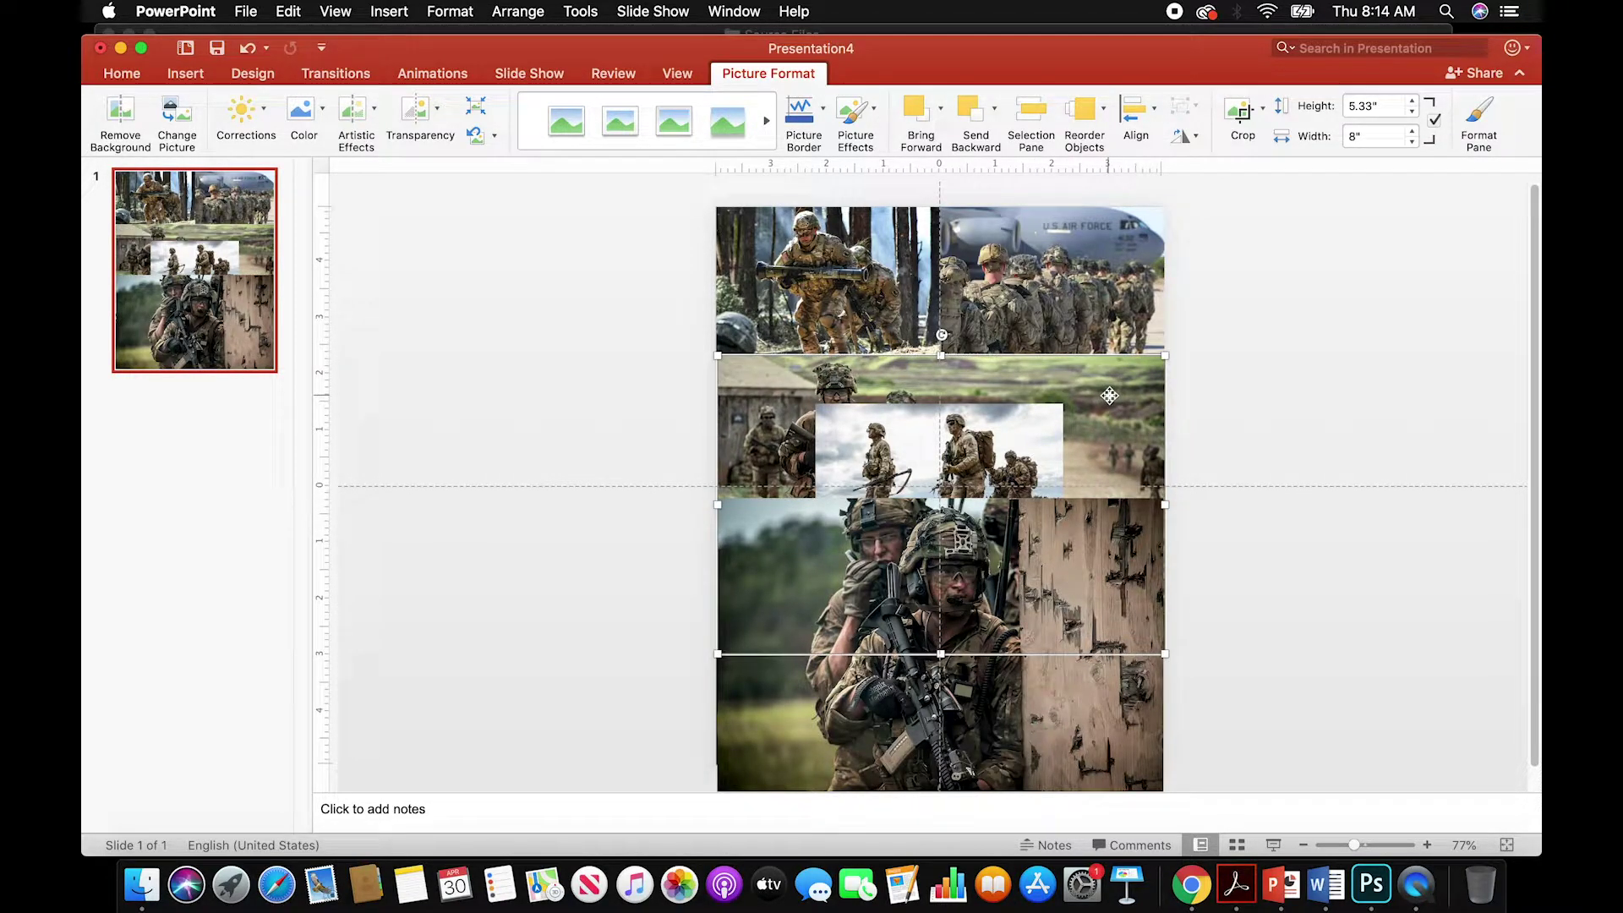
left_click_drag(1165, 658, 940, 494)
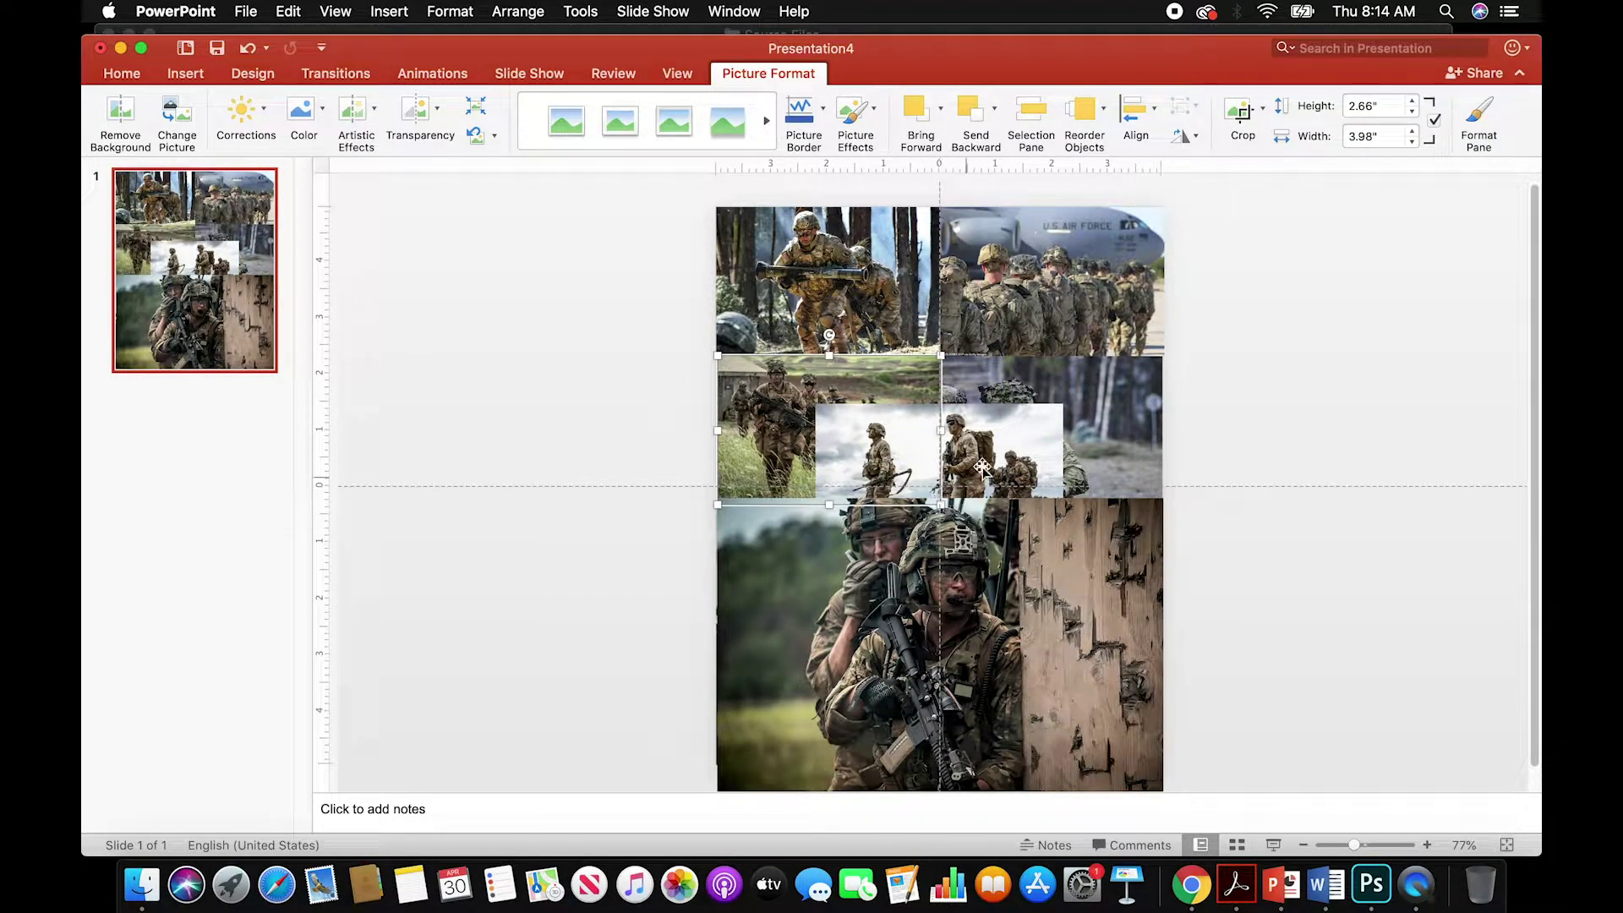
- Fit the photo of the kneeling and prone soldiers into the second row's right half, about 4.03 by 2.68 inches
left_click(1101, 385)
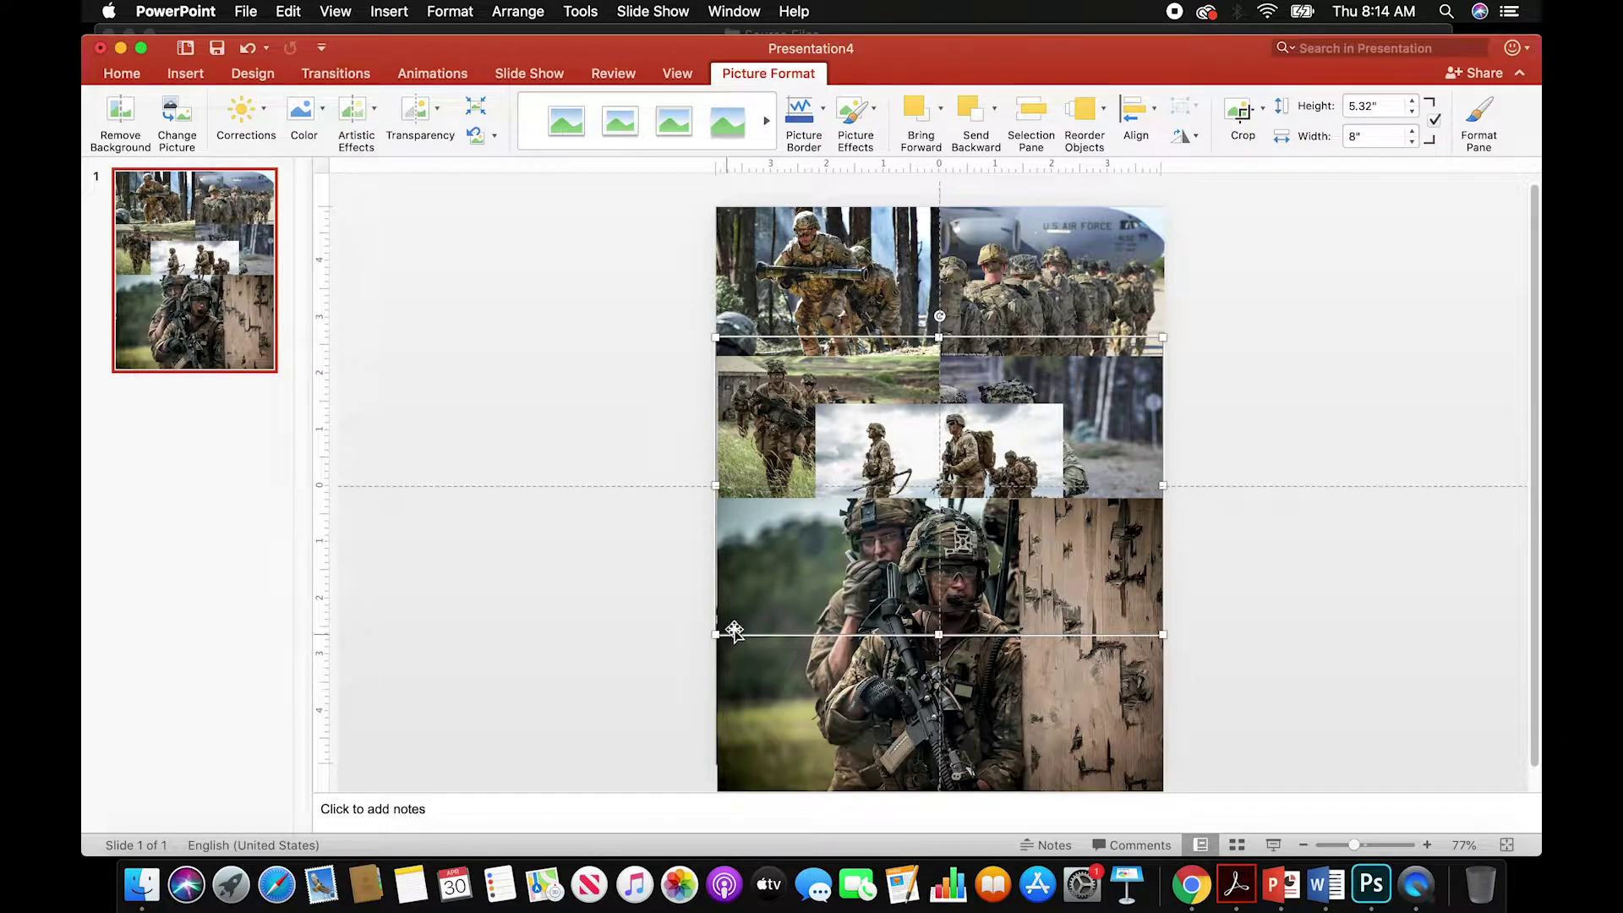
mouse_move(1135, 449)
left_mouse_down()
mouse_move(1134, 491)
mouse_move(1137, 465)
left_mouse_up()
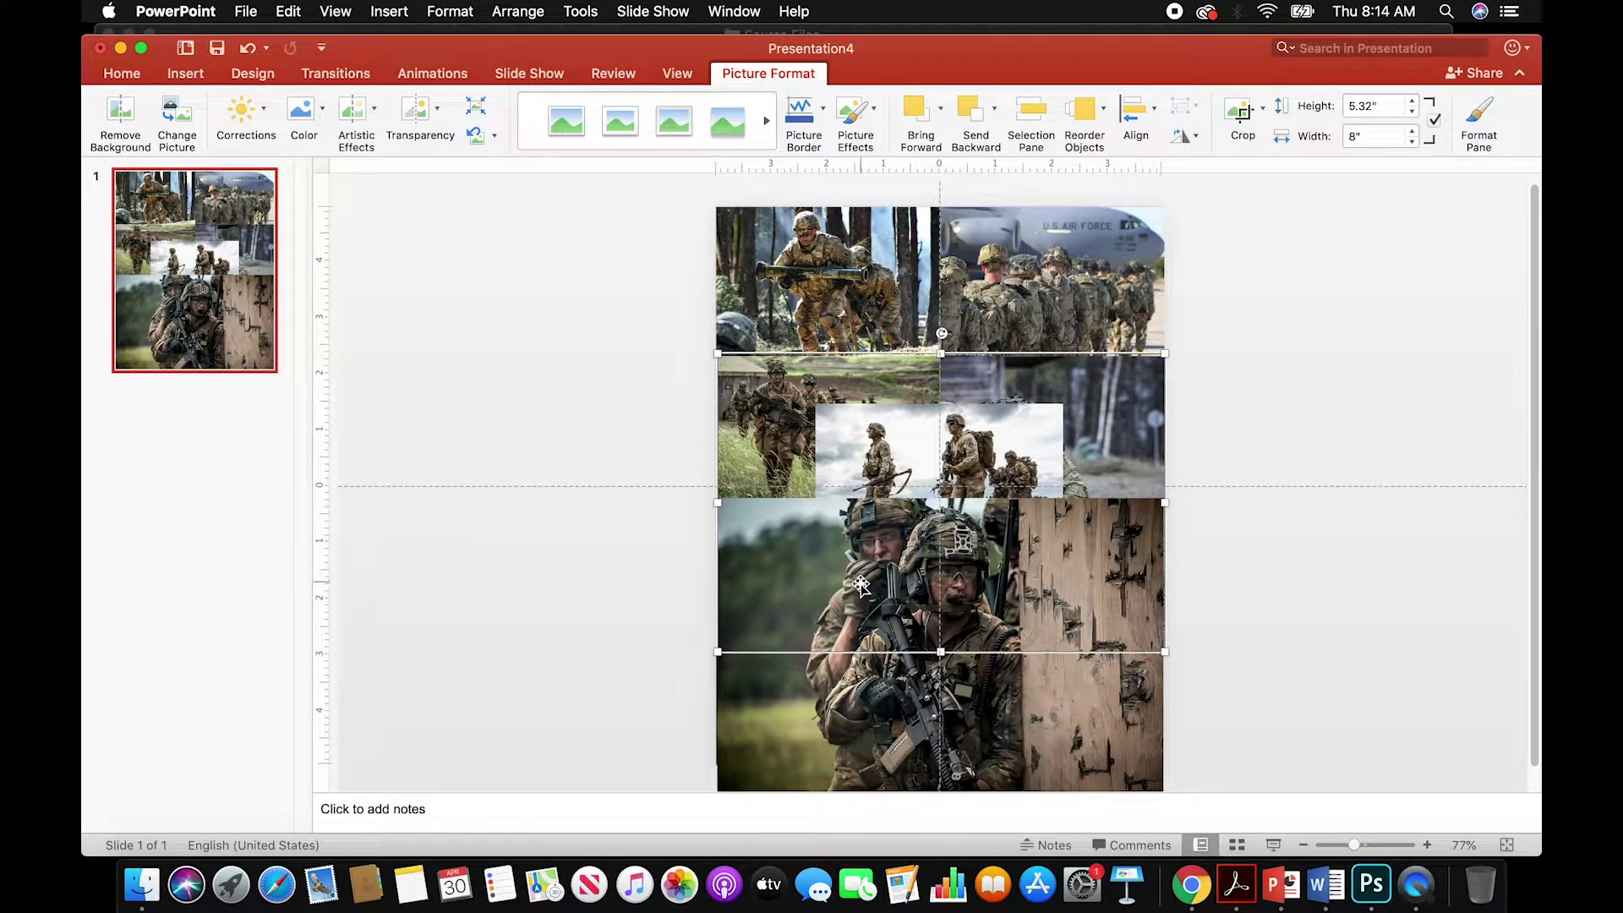
left_click_drag(720, 653, 939, 503)
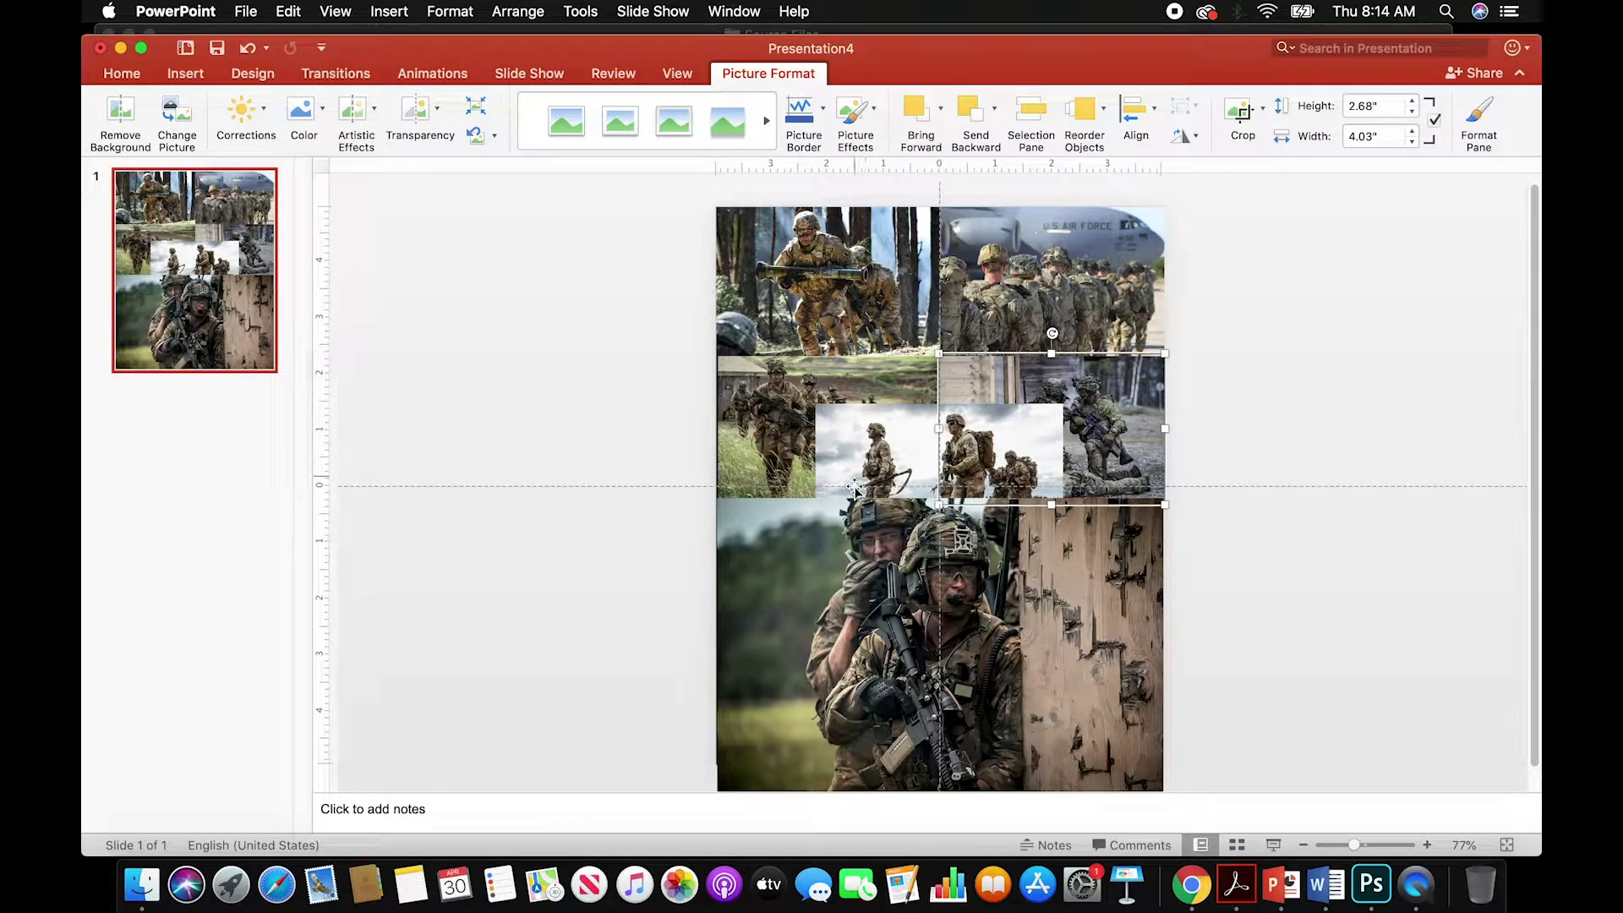
- Shrink the wooden-wall photo to half the slide width in the right half of the third row
left_click(798, 652)
mouse_move(793, 652)
left_mouse_down()
mouse_move(790, 696)
mouse_move(796, 668)
left_mouse_up()
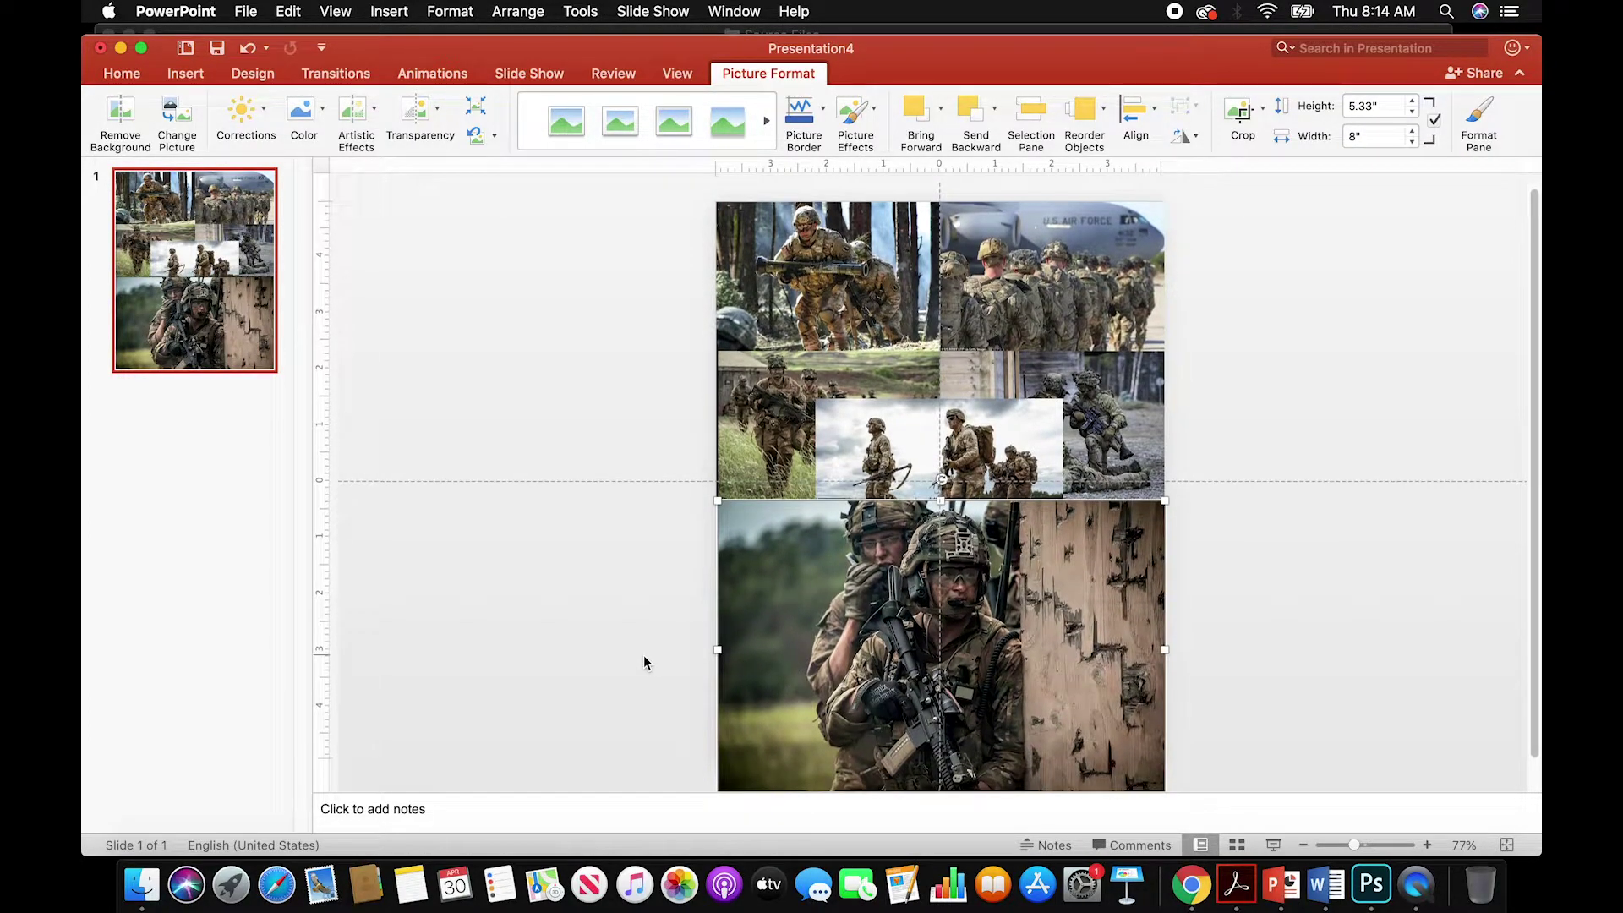
scroll(644, 659, "down", 1)
left_click_drag(717, 766, 936, 602)
- Fit the cloudy-sky patrol photo into the third row's left half, about 3.98 by 2.65 inches, and nudge the left column photos into alignment
left_click_drag(870, 486, 781, 583)
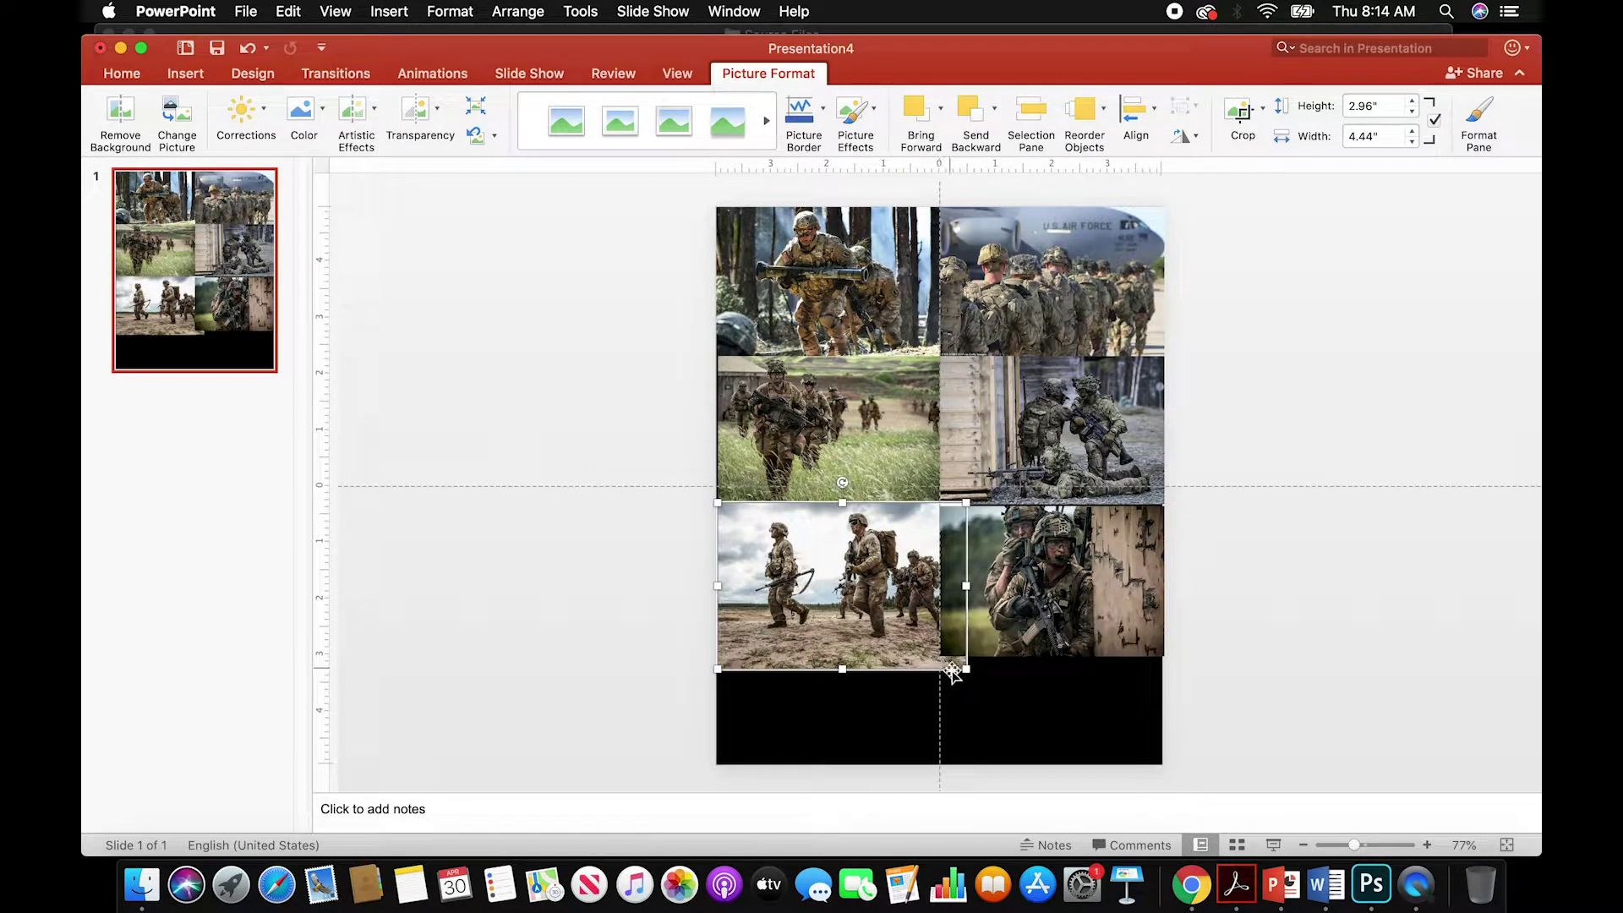
left_click_drag(968, 673, 941, 653)
left_click(818, 387)
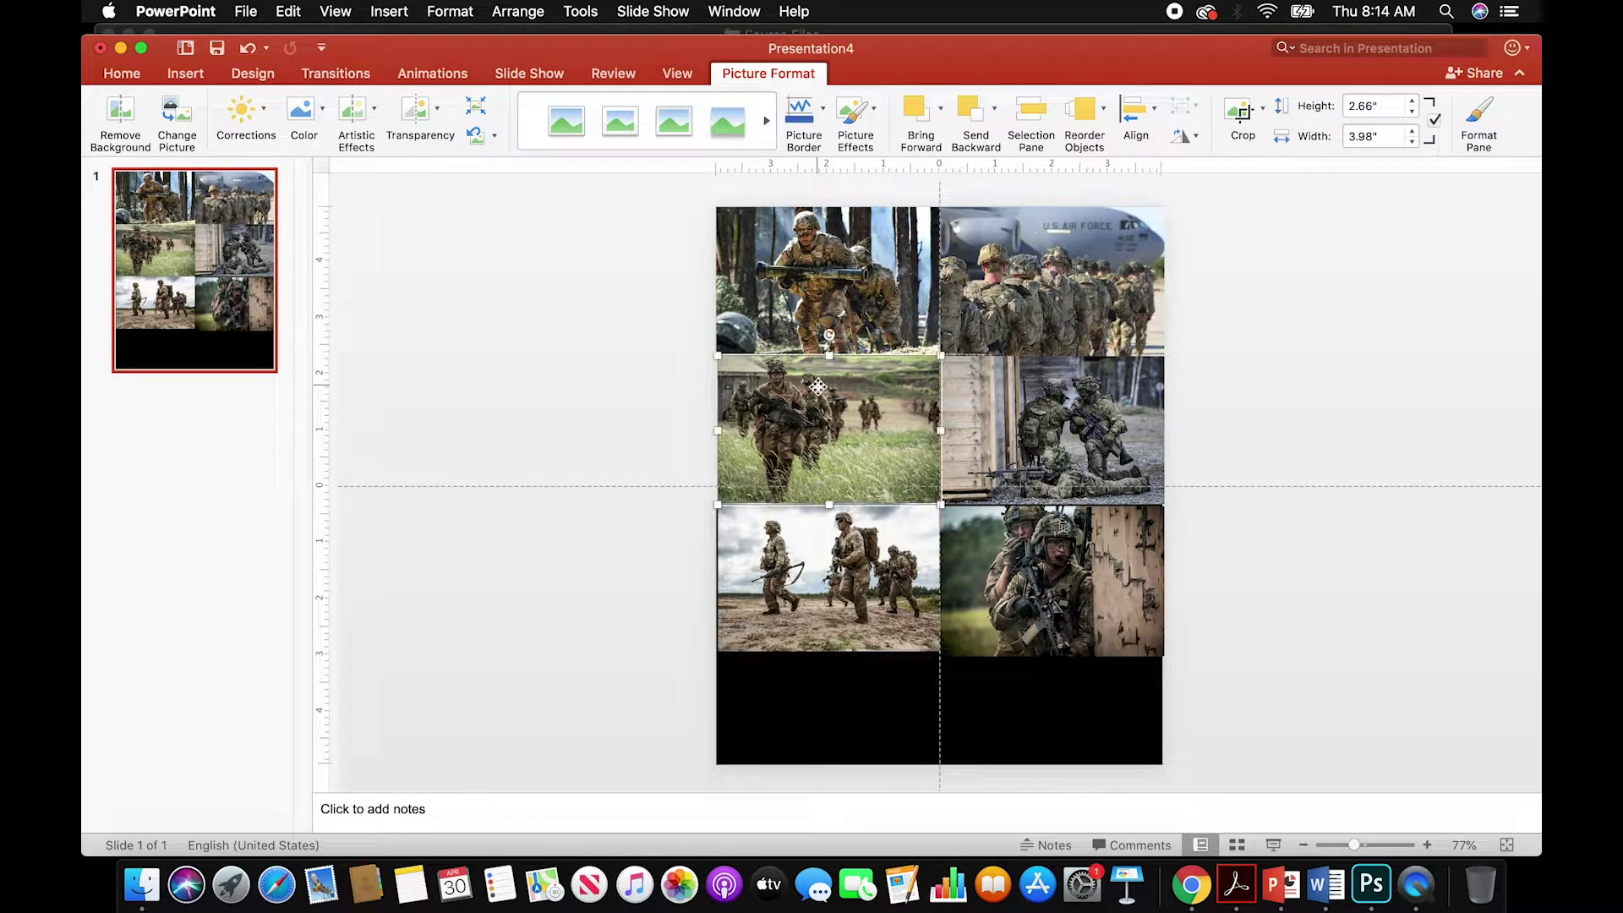
left_click_drag(813, 387, 816, 385)
left_click_drag(865, 568, 862, 567)
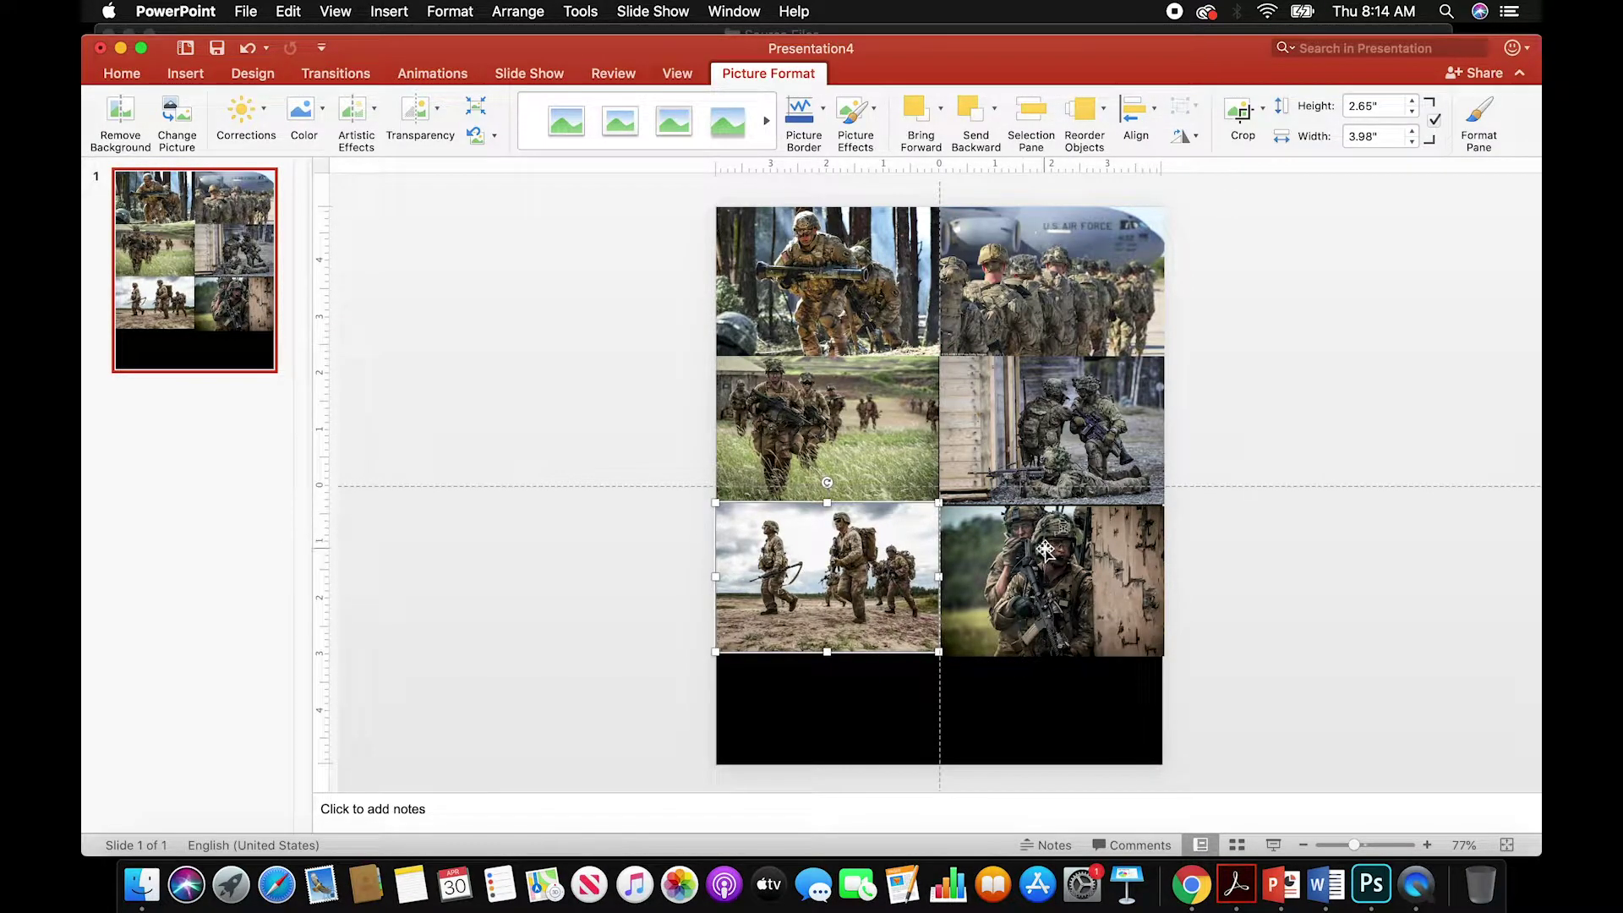
- Slightly enlarge the lower two right-column photos and nudge the wooden-wall photo, about 4.06 by 2.71 inches, up to close the gaps
left_click(987, 462)
left_click_drag(938, 505, 939, 511)
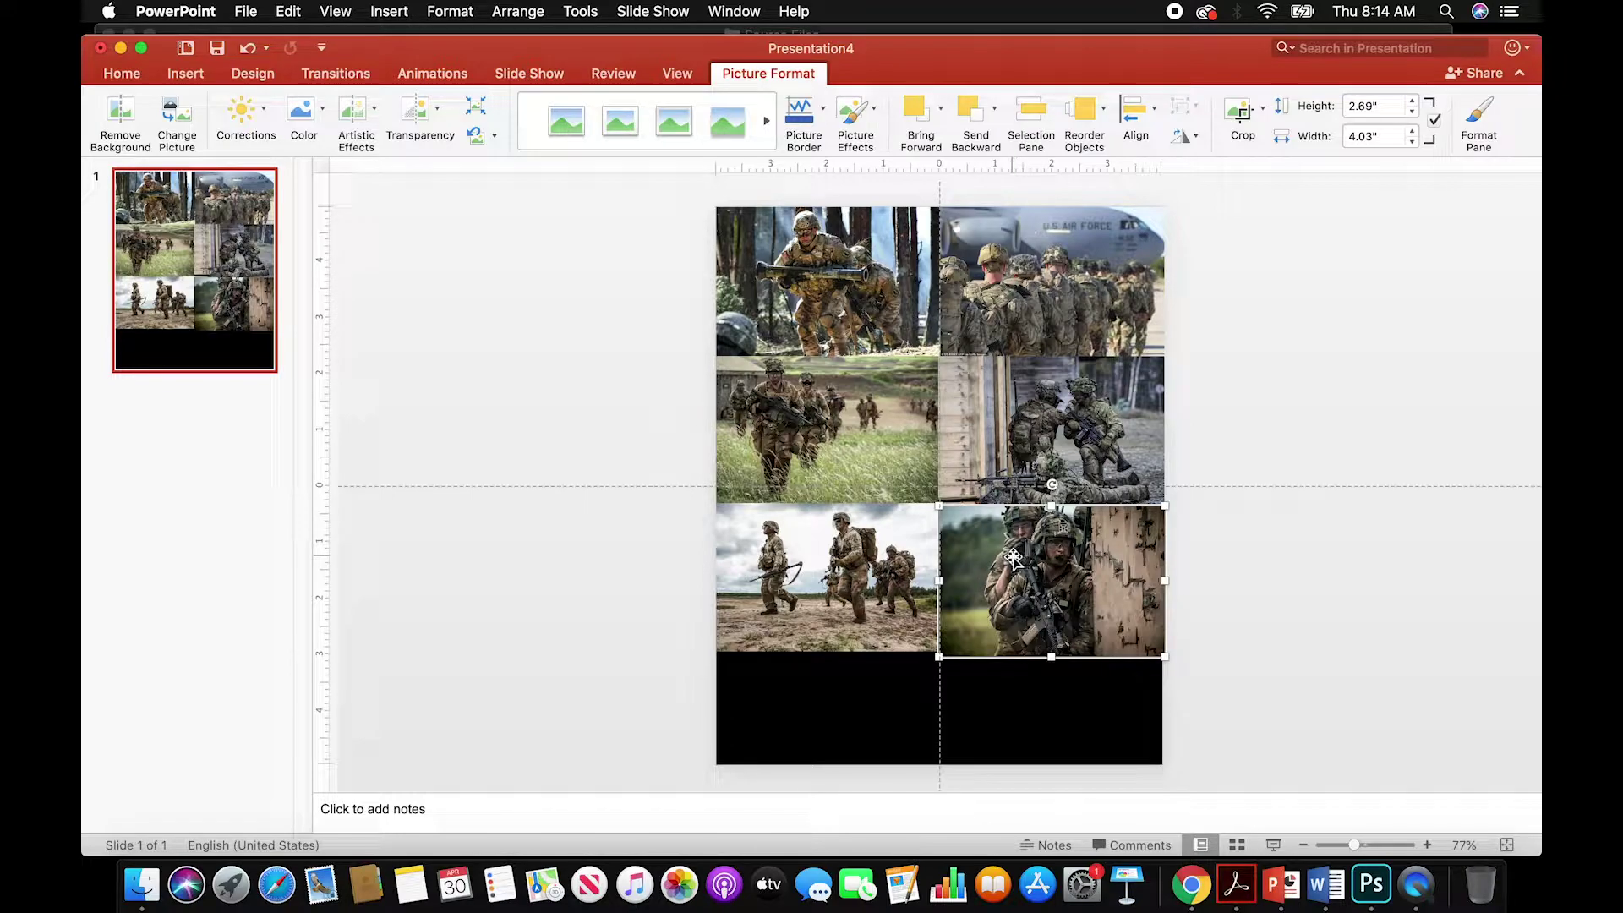
left_click_drag(943, 656, 937, 657)
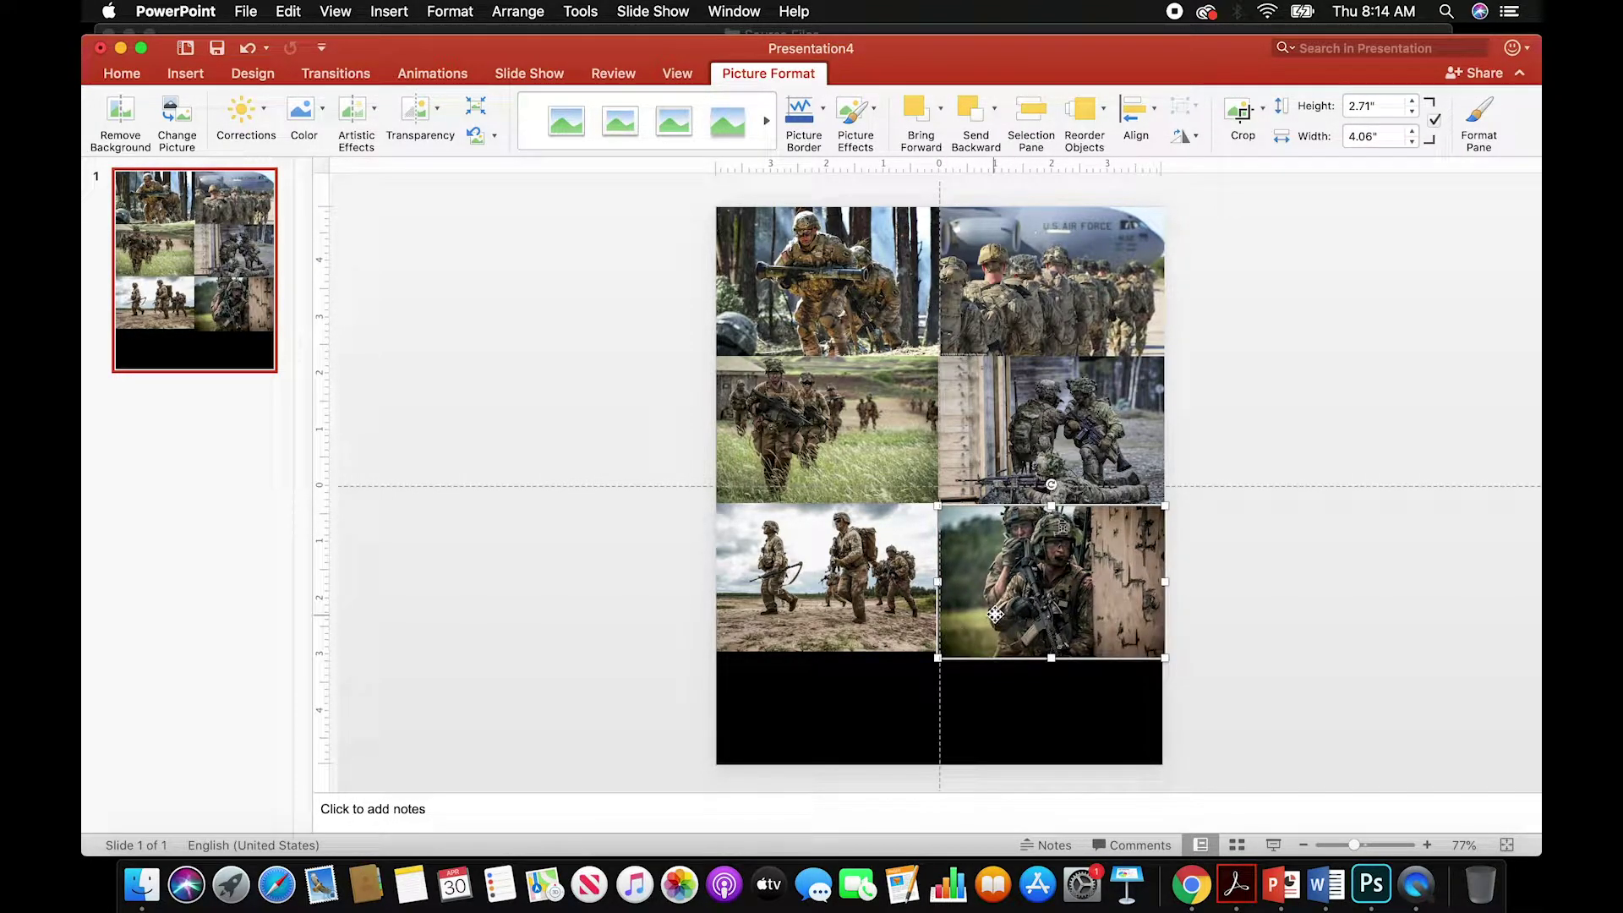
left_click_drag(995, 611, 995, 608)
left_click(1221, 574)
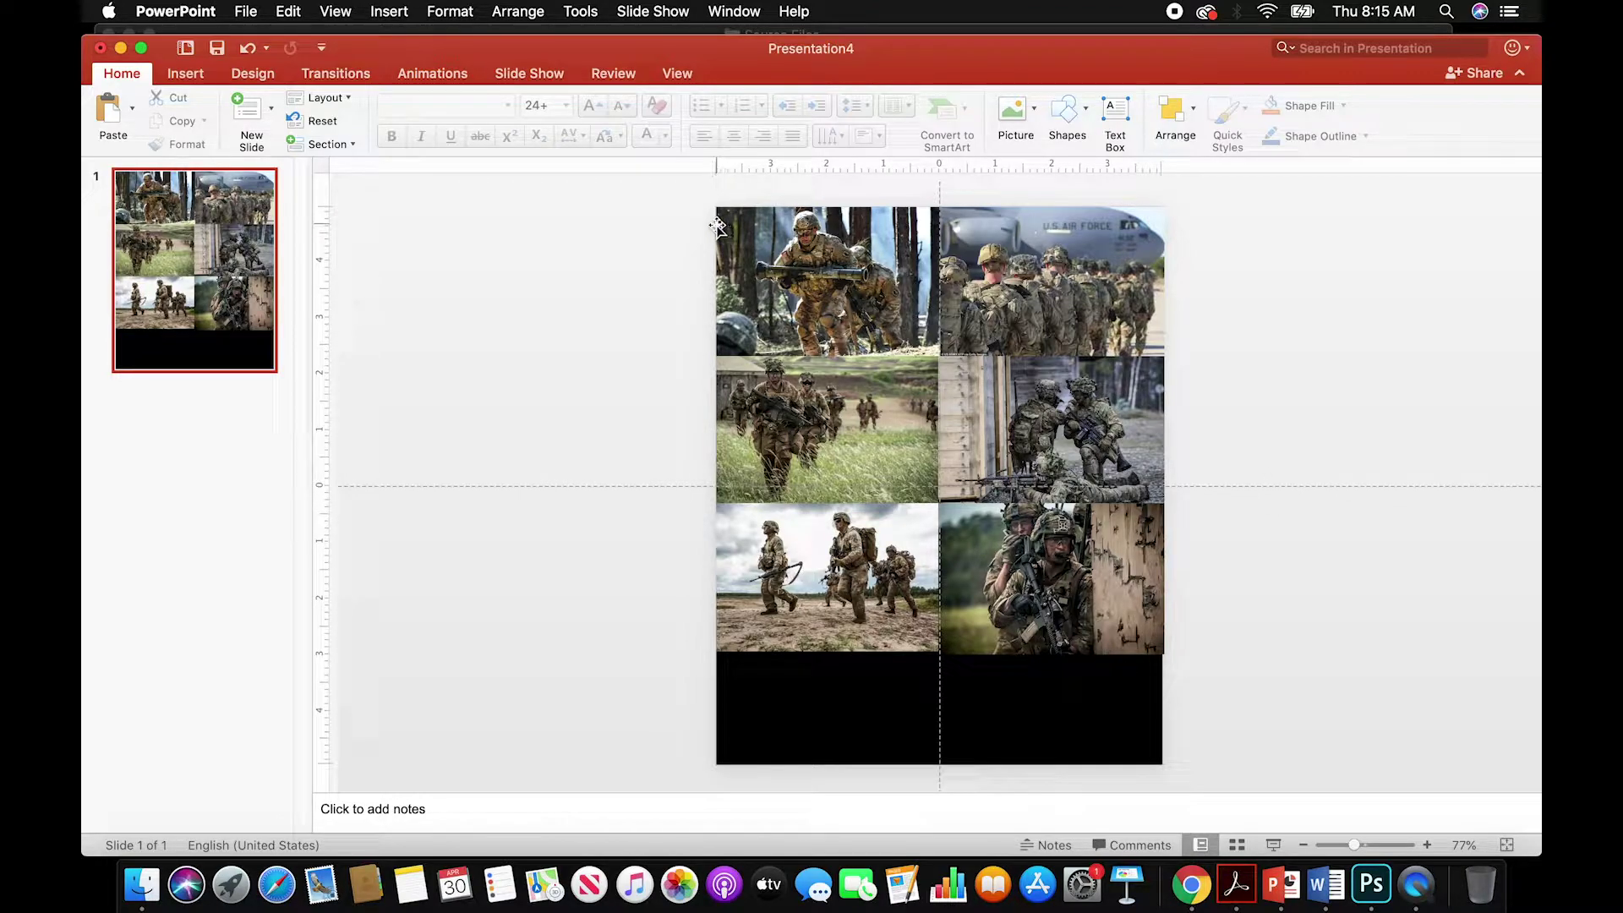
- Group all six photos on the slide into one object
left_click_drag(684, 188, 1219, 713)
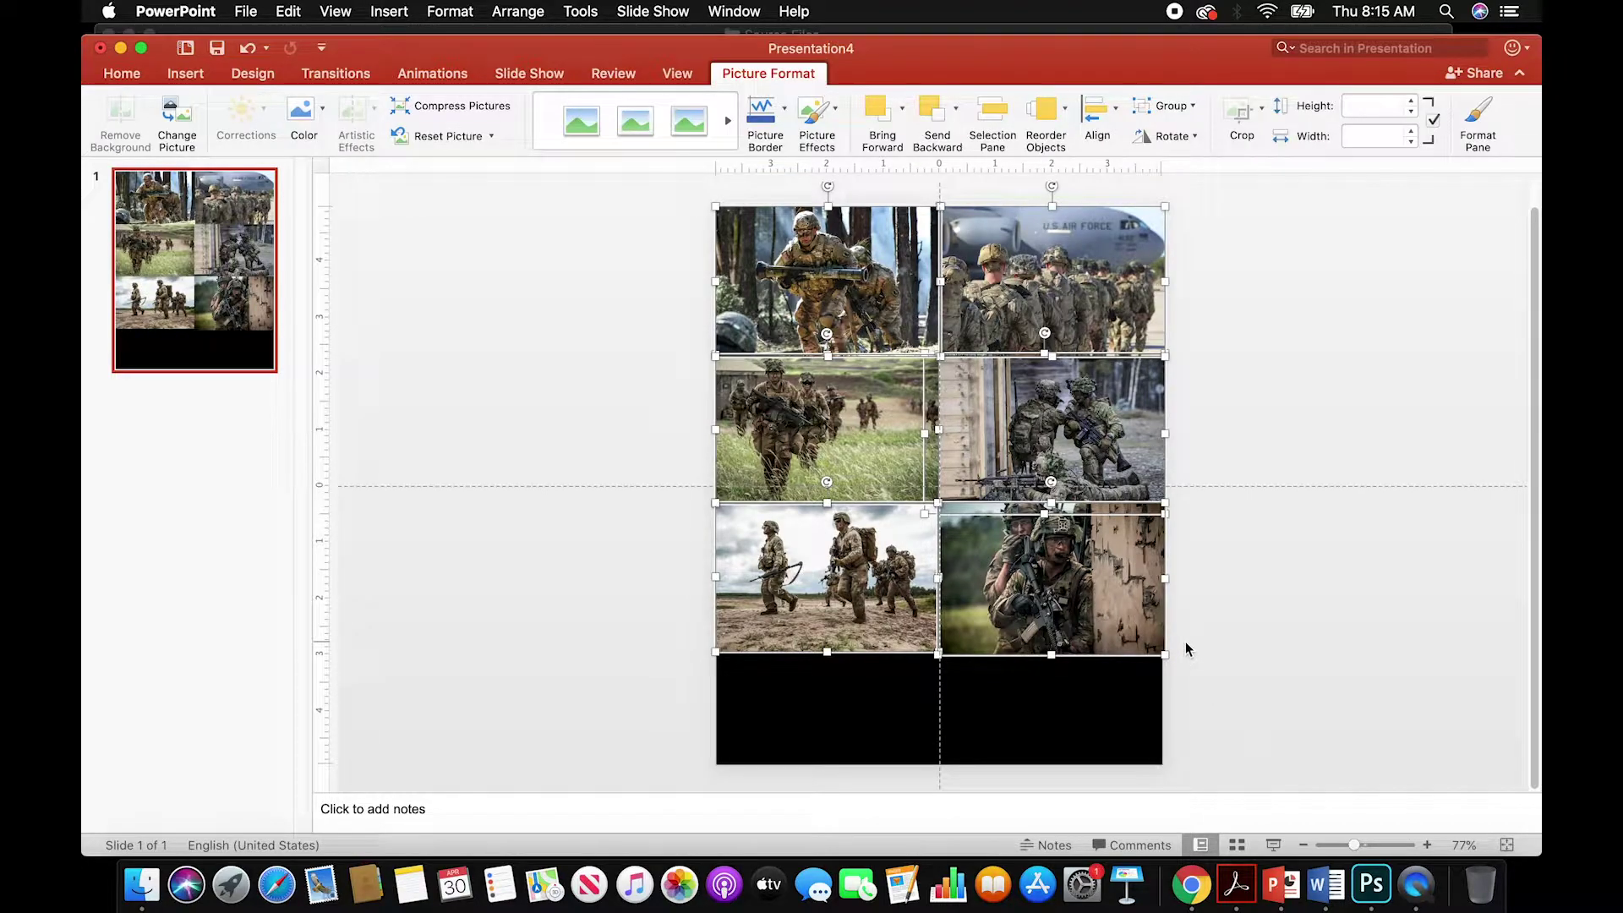
right_click(987, 447)
mouse_move(1039, 531)
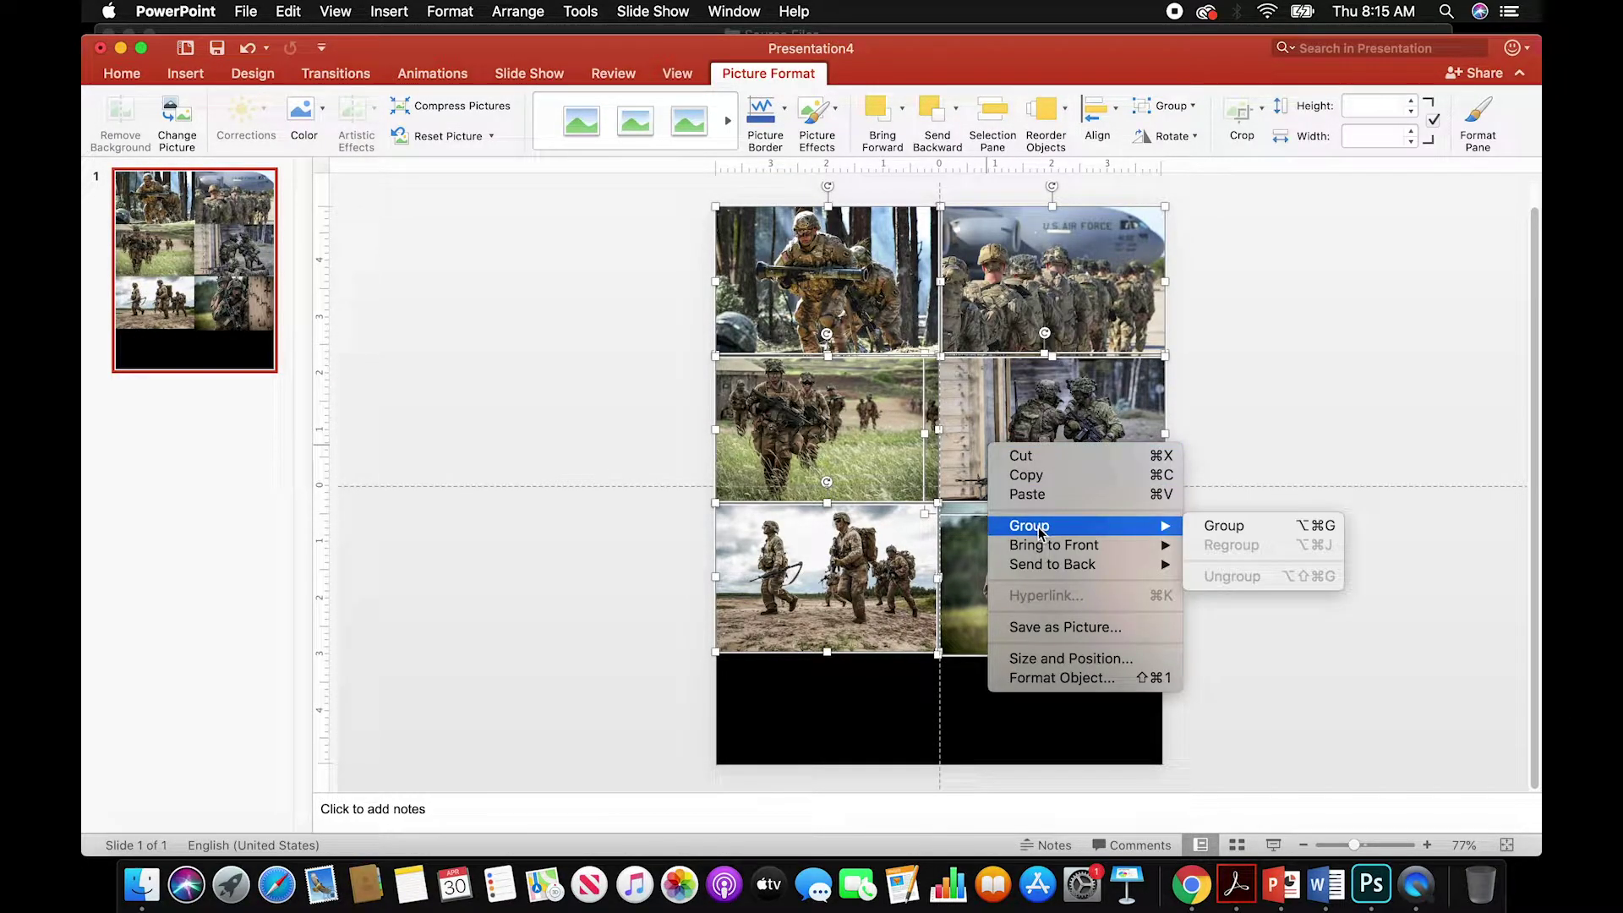
left_click(1222, 528)
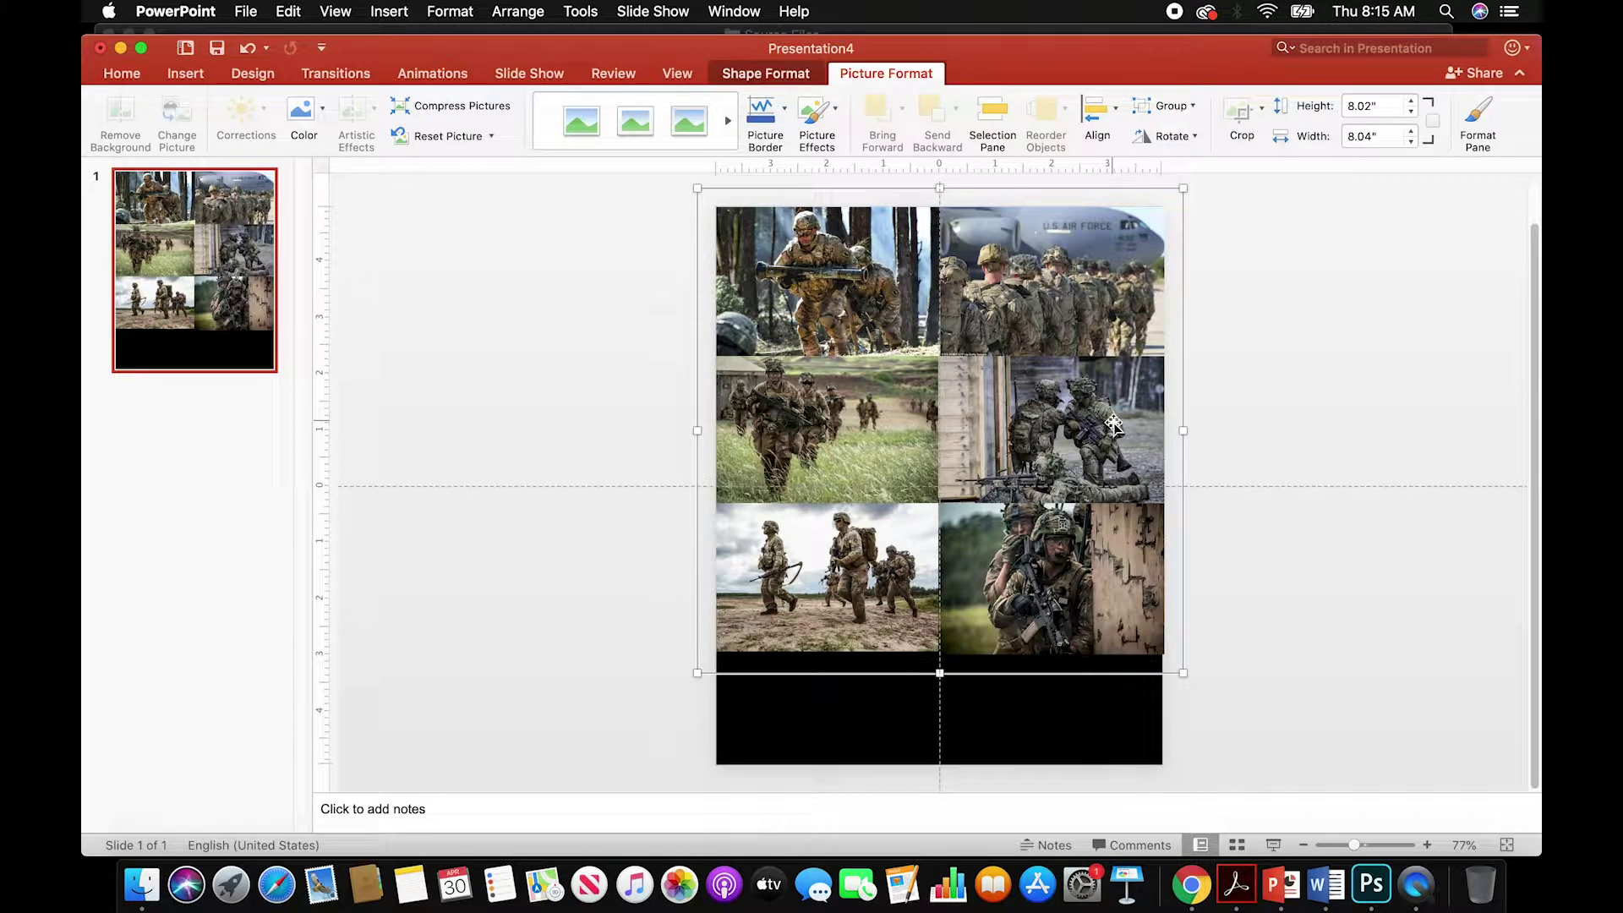
left_click(1292, 398)
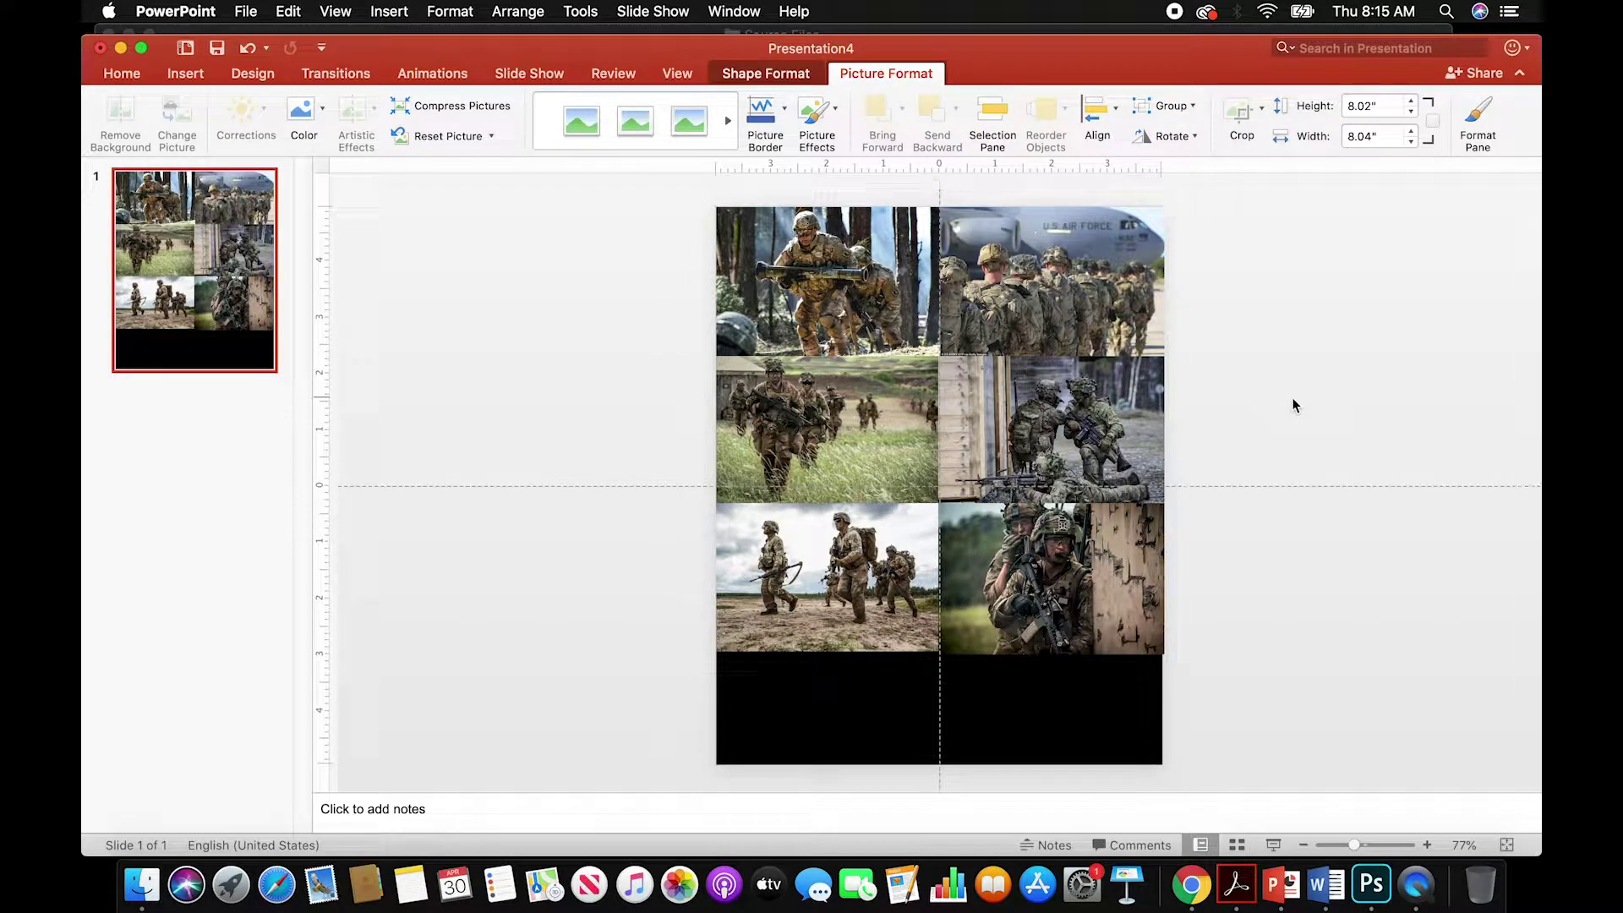
- Recolor the grouped photos with the sepia preset
left_click(1068, 338)
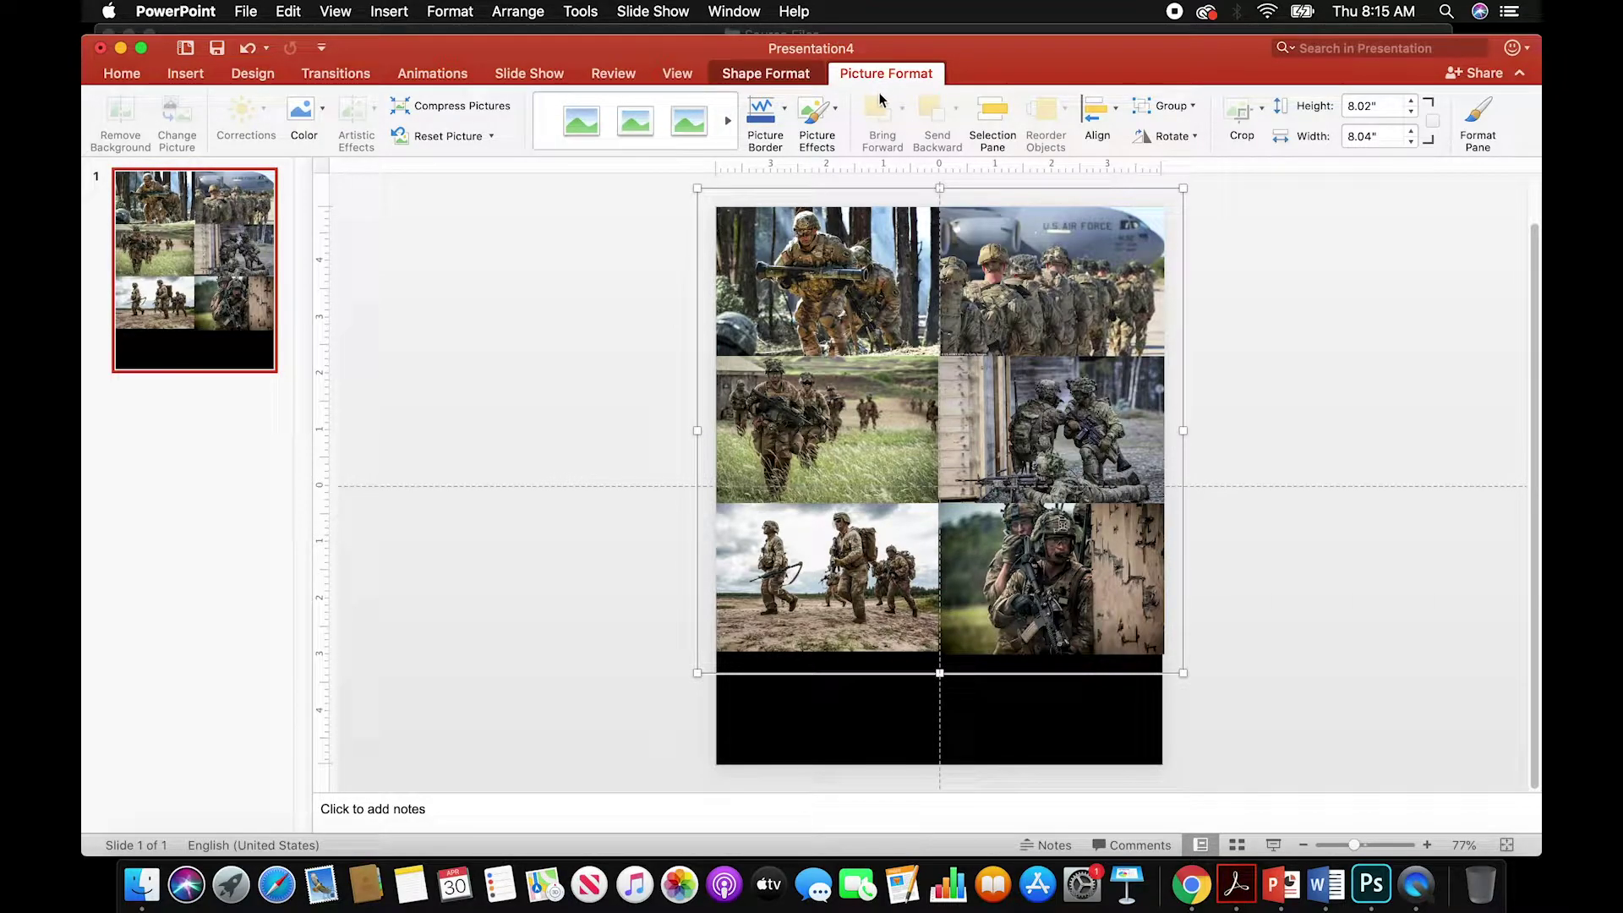
right_click(948, 278)
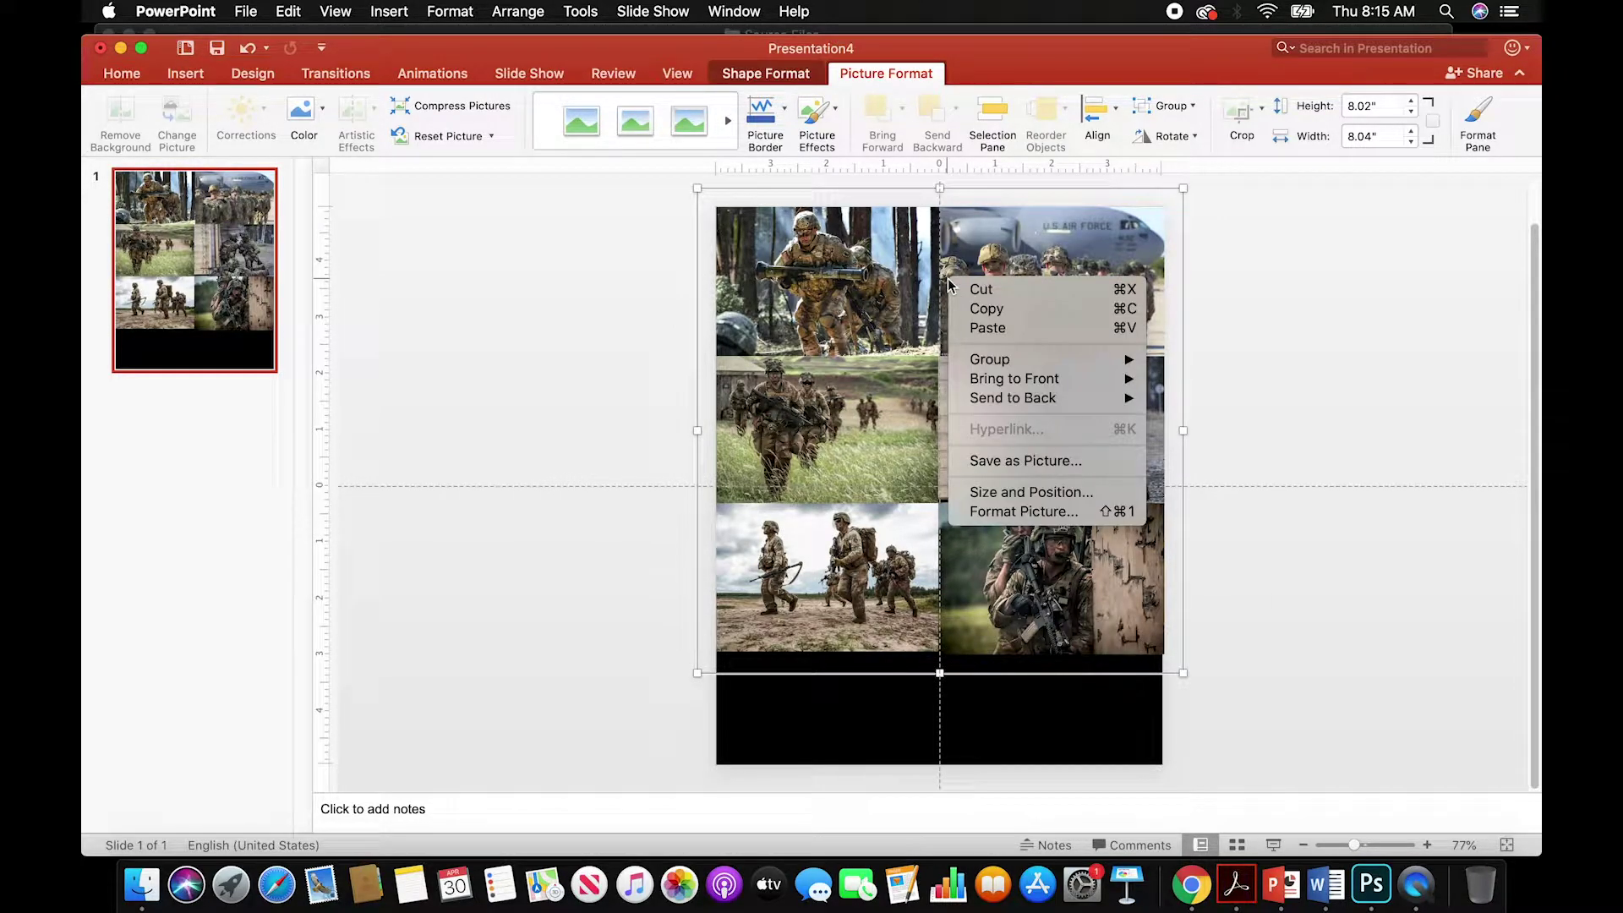
left_click(1033, 512)
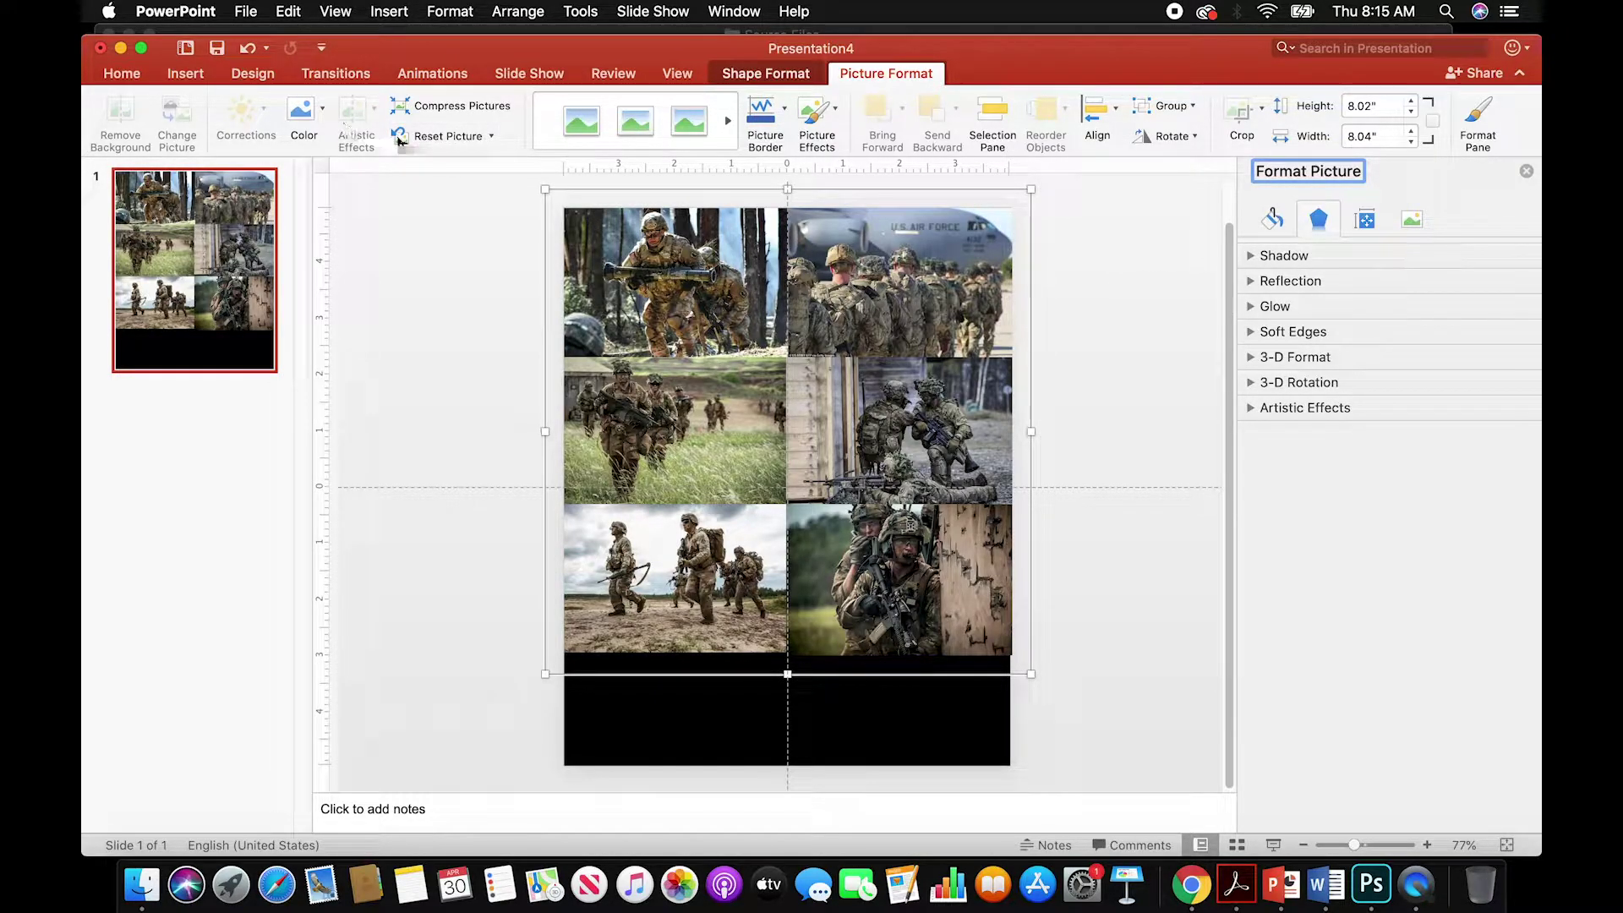
left_click(324, 112)
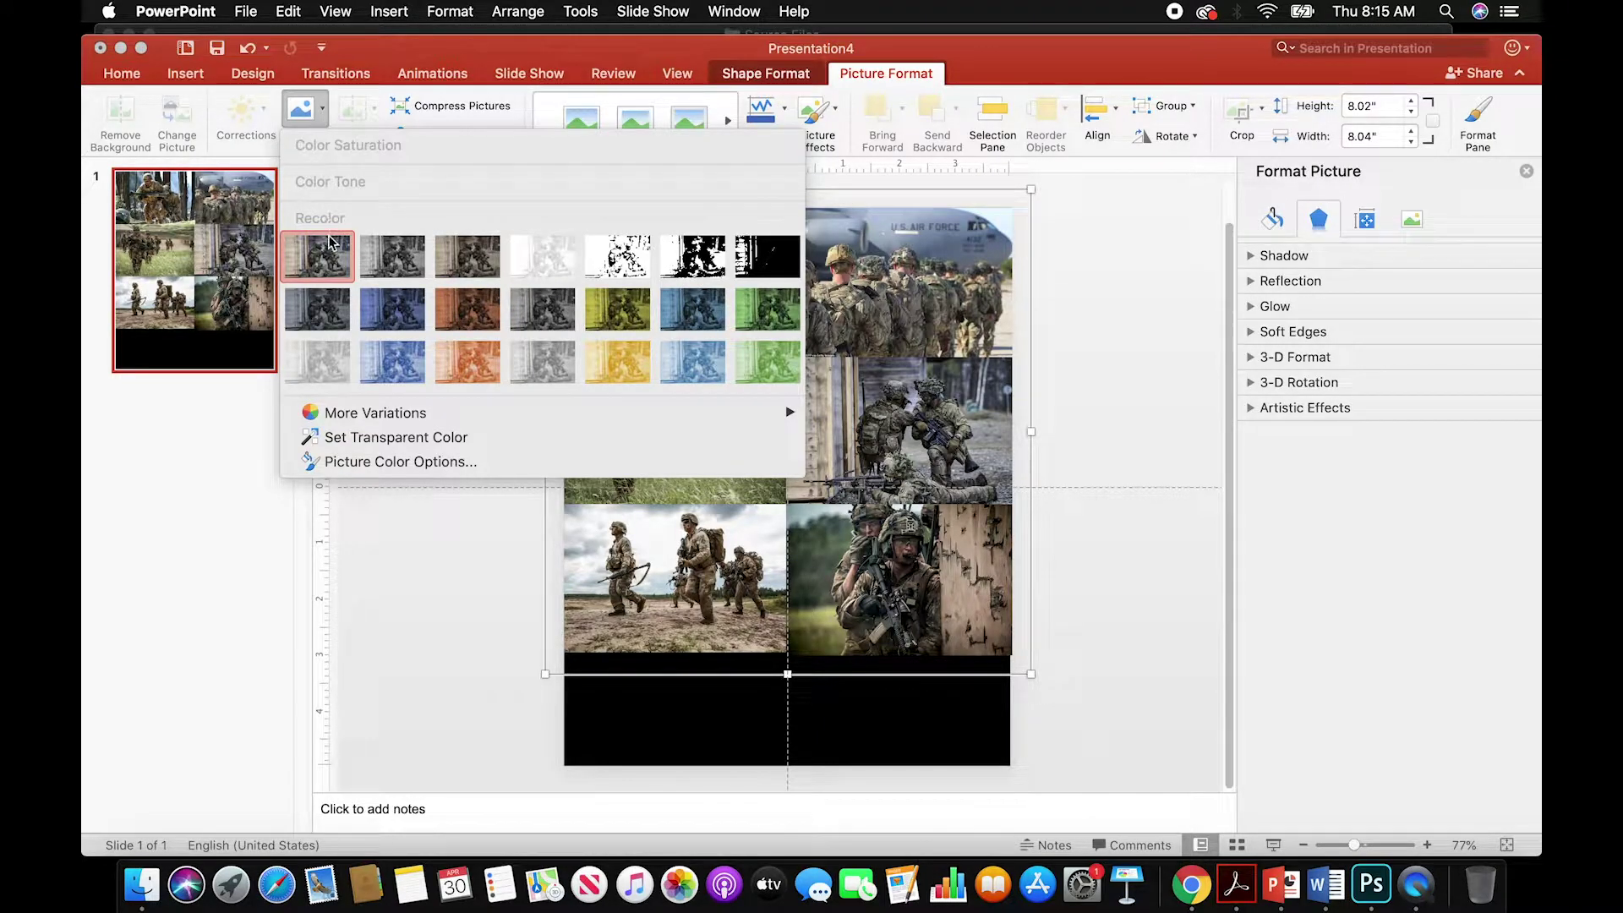
left_click(464, 256)
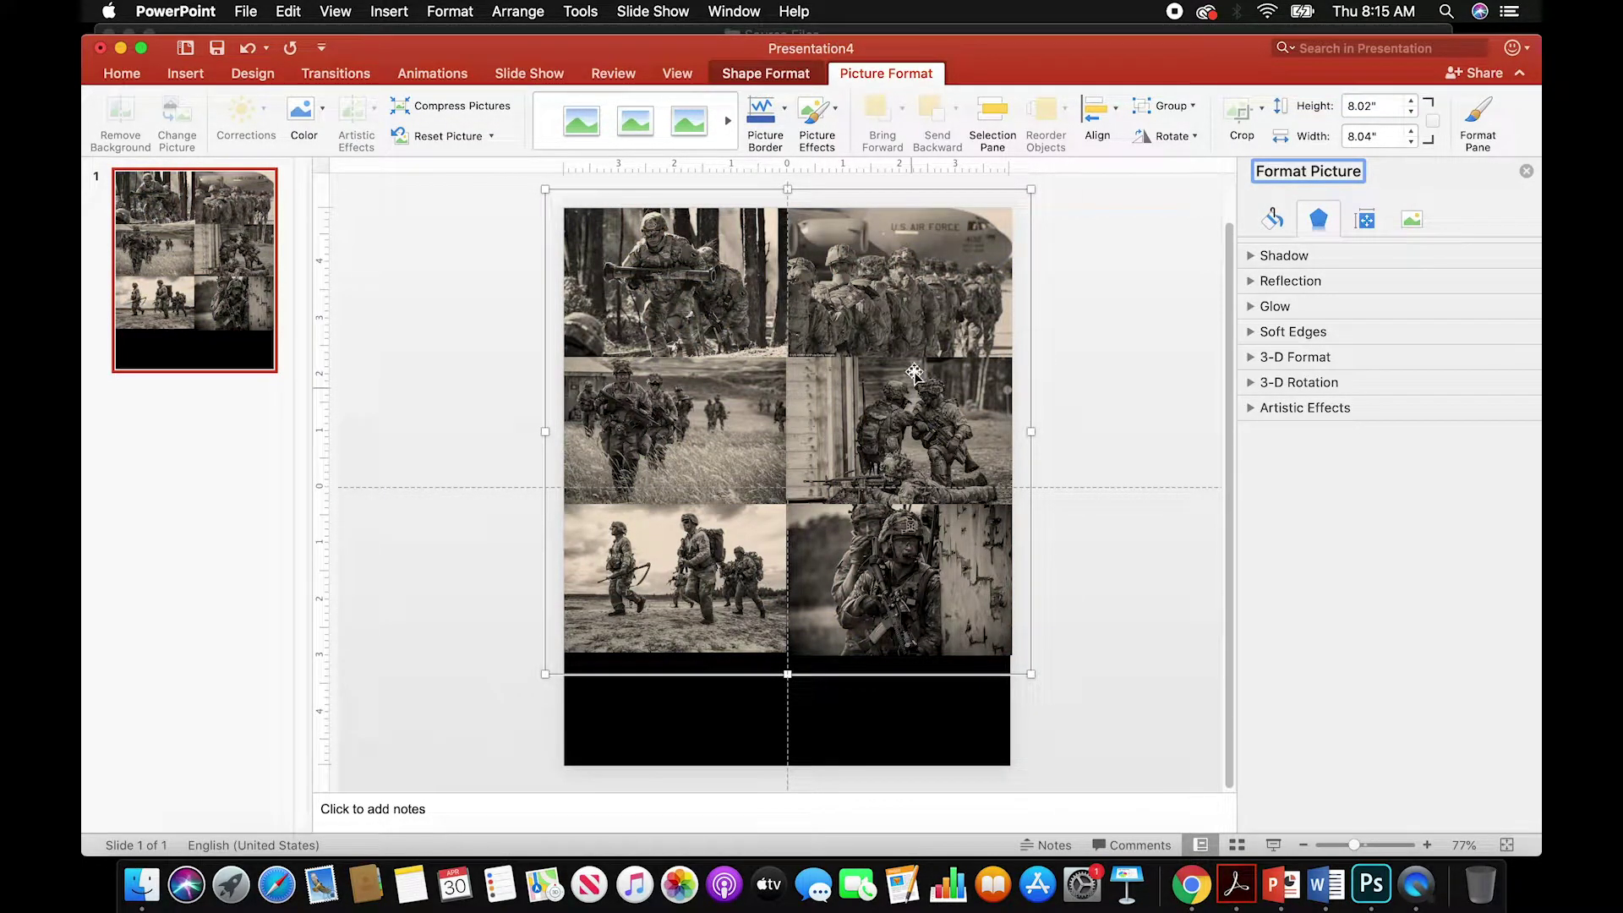
left_click(1109, 376)
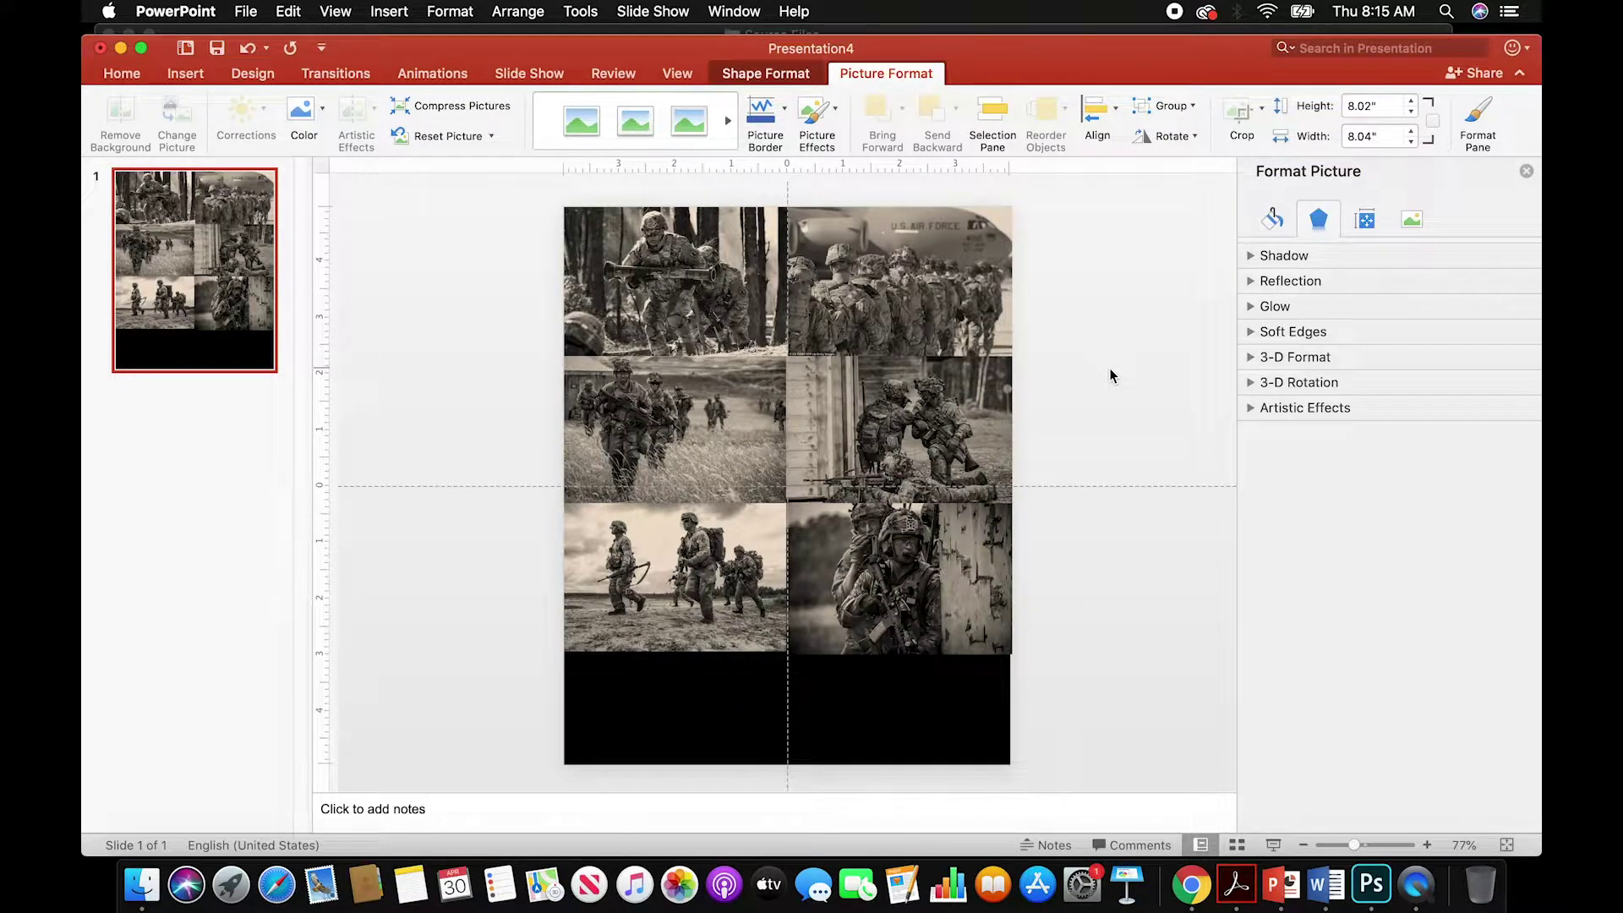
- Move the photo group down the slide to leave black bands above and below it
left_click(804, 300)
left_click_drag(806, 324, 809, 336)
left_click(1116, 279)
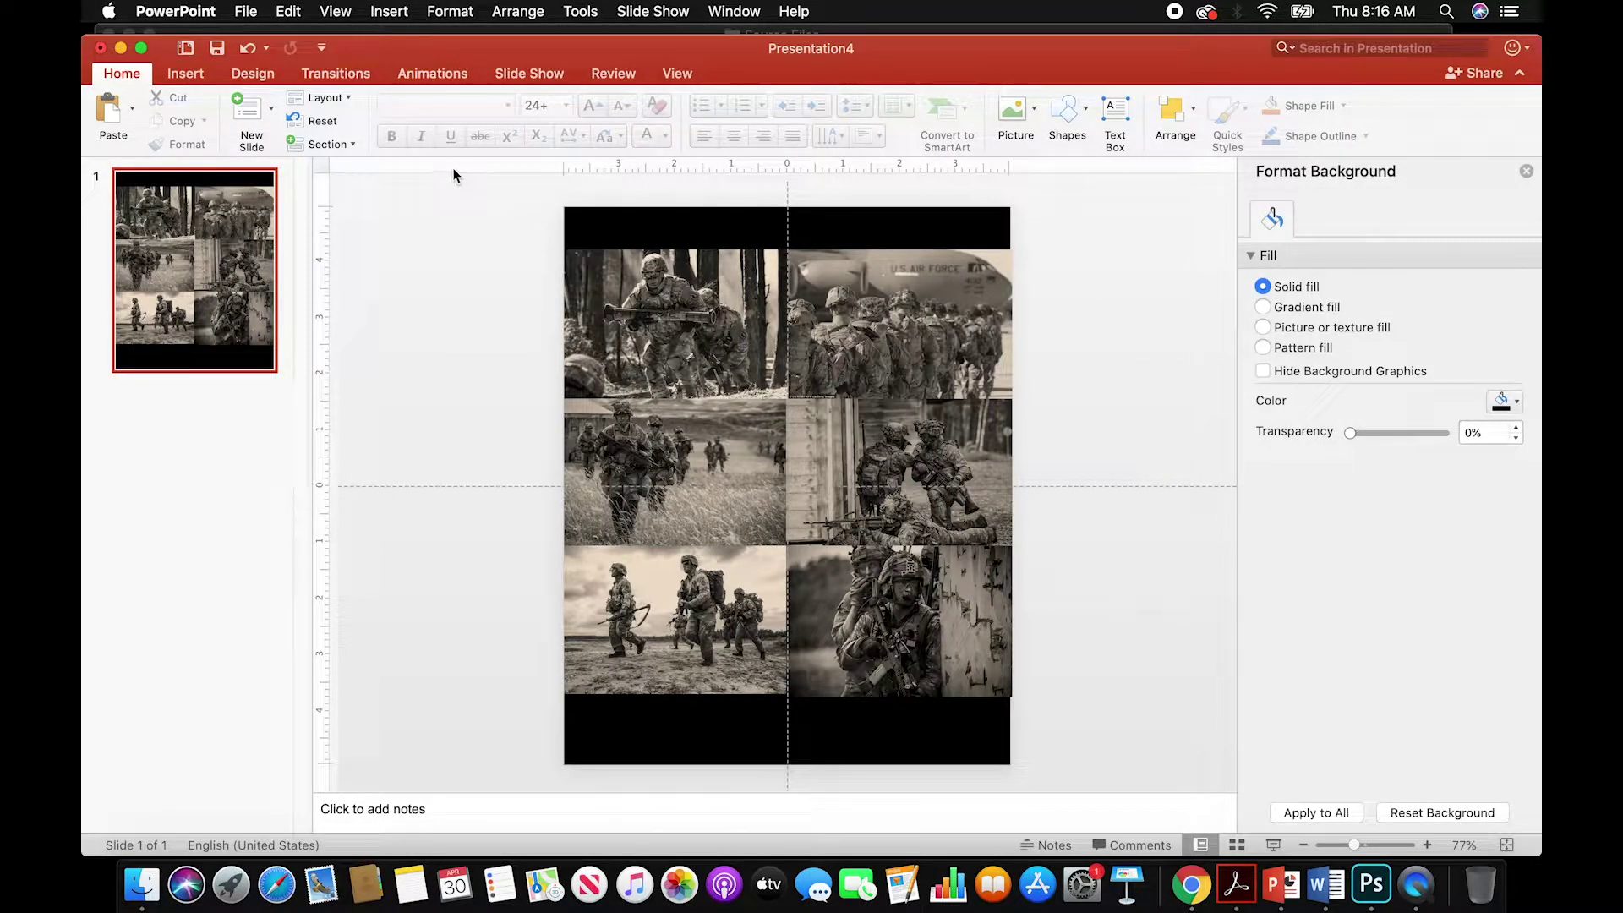
- Draw a rectangle about 5 inches high and 8.04 inches wide covering the upper half of the slide
left_click(196, 73)
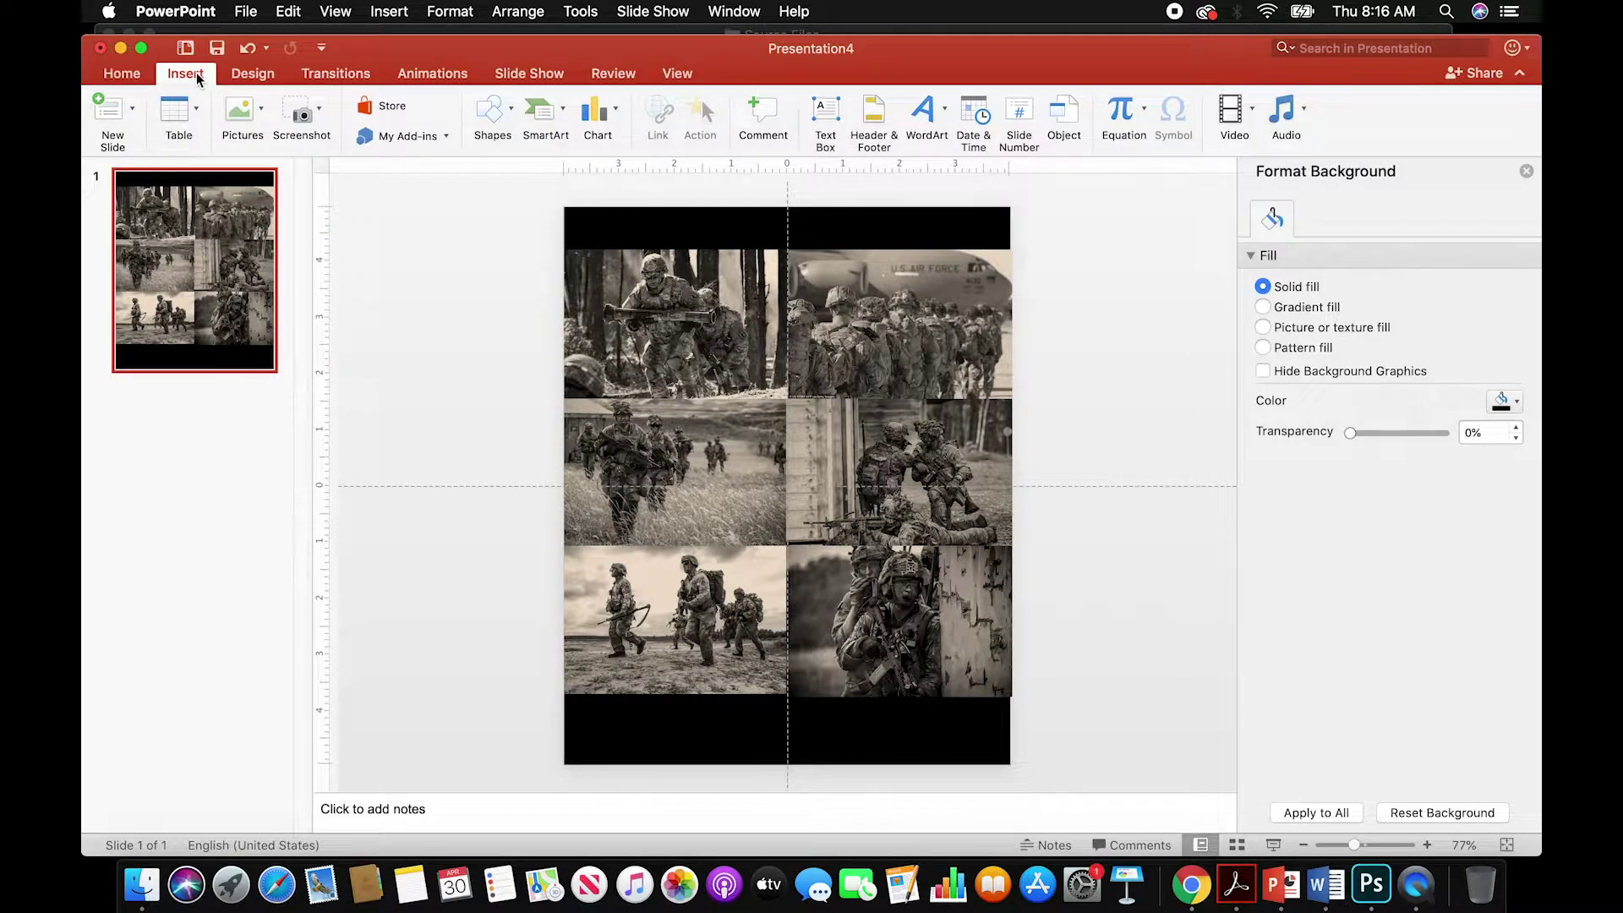
left_click(495, 112)
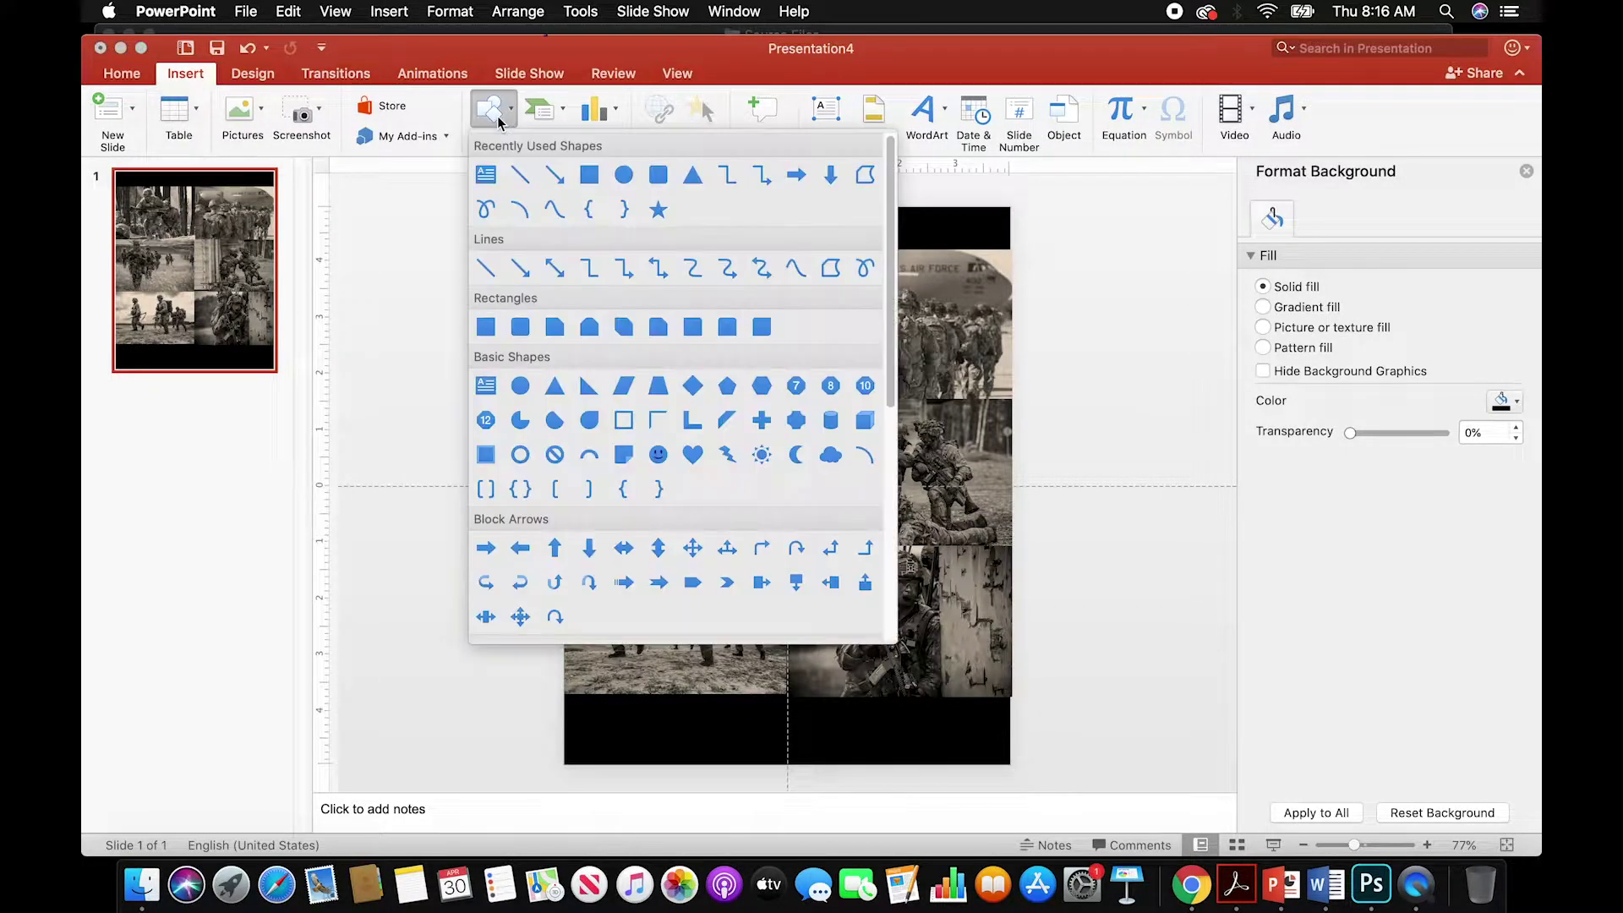
left_click(589, 174)
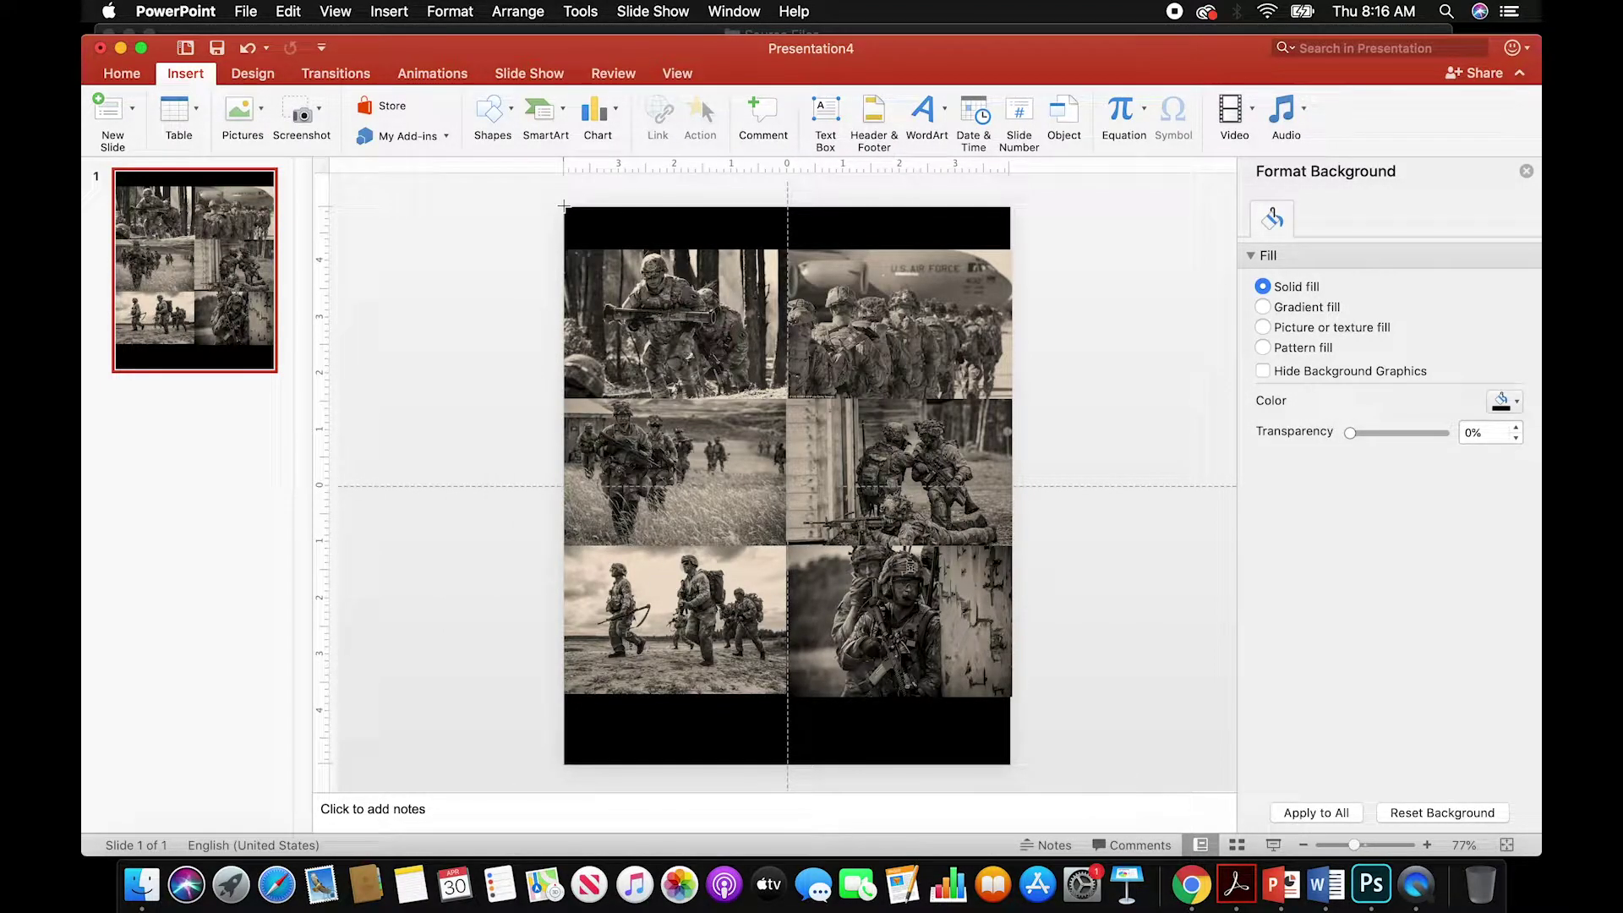
left_click_drag(565, 207, 1011, 486)
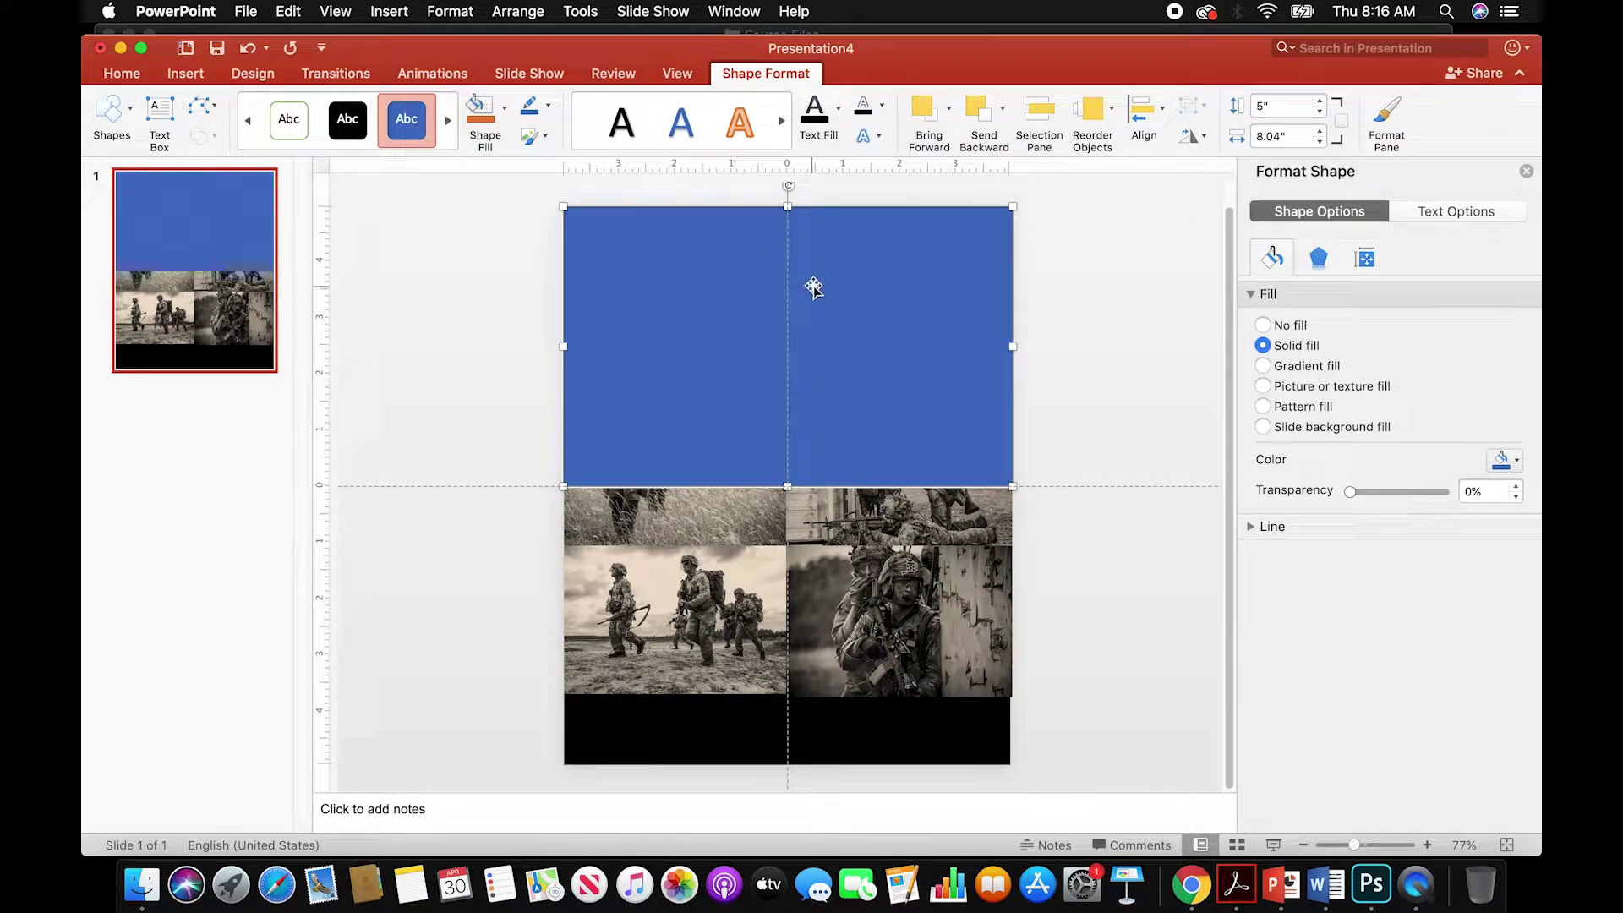
- Give the rectangle a gradient fill from a light blue preset, with linear type and a bottom-to-top direction at 270°
right_click(870, 289)
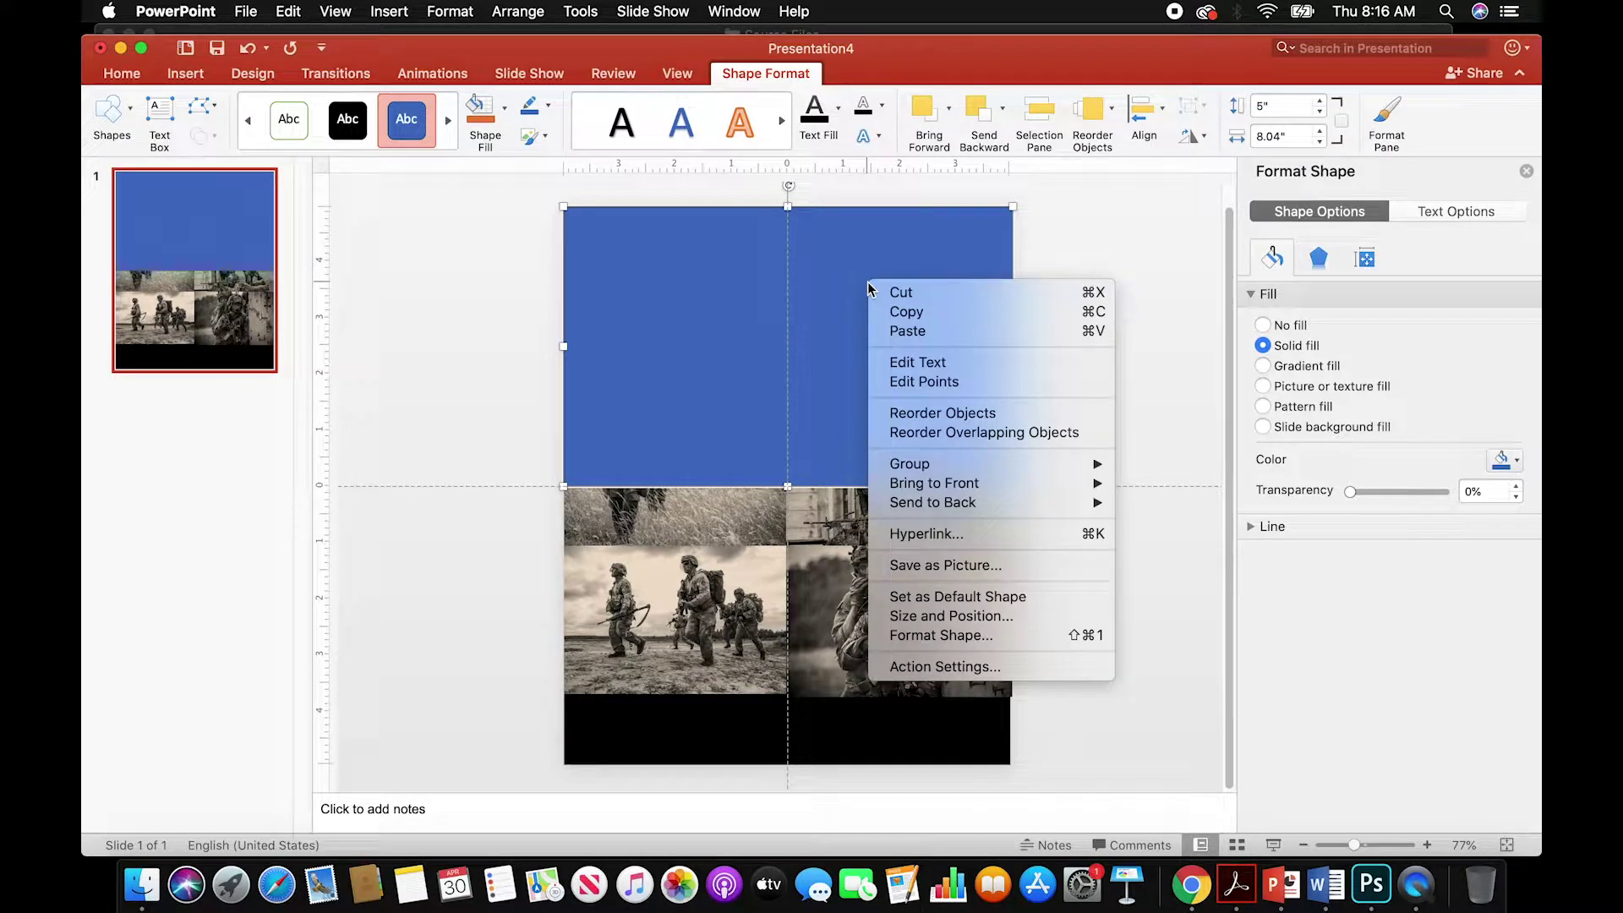
left_click(1005, 637)
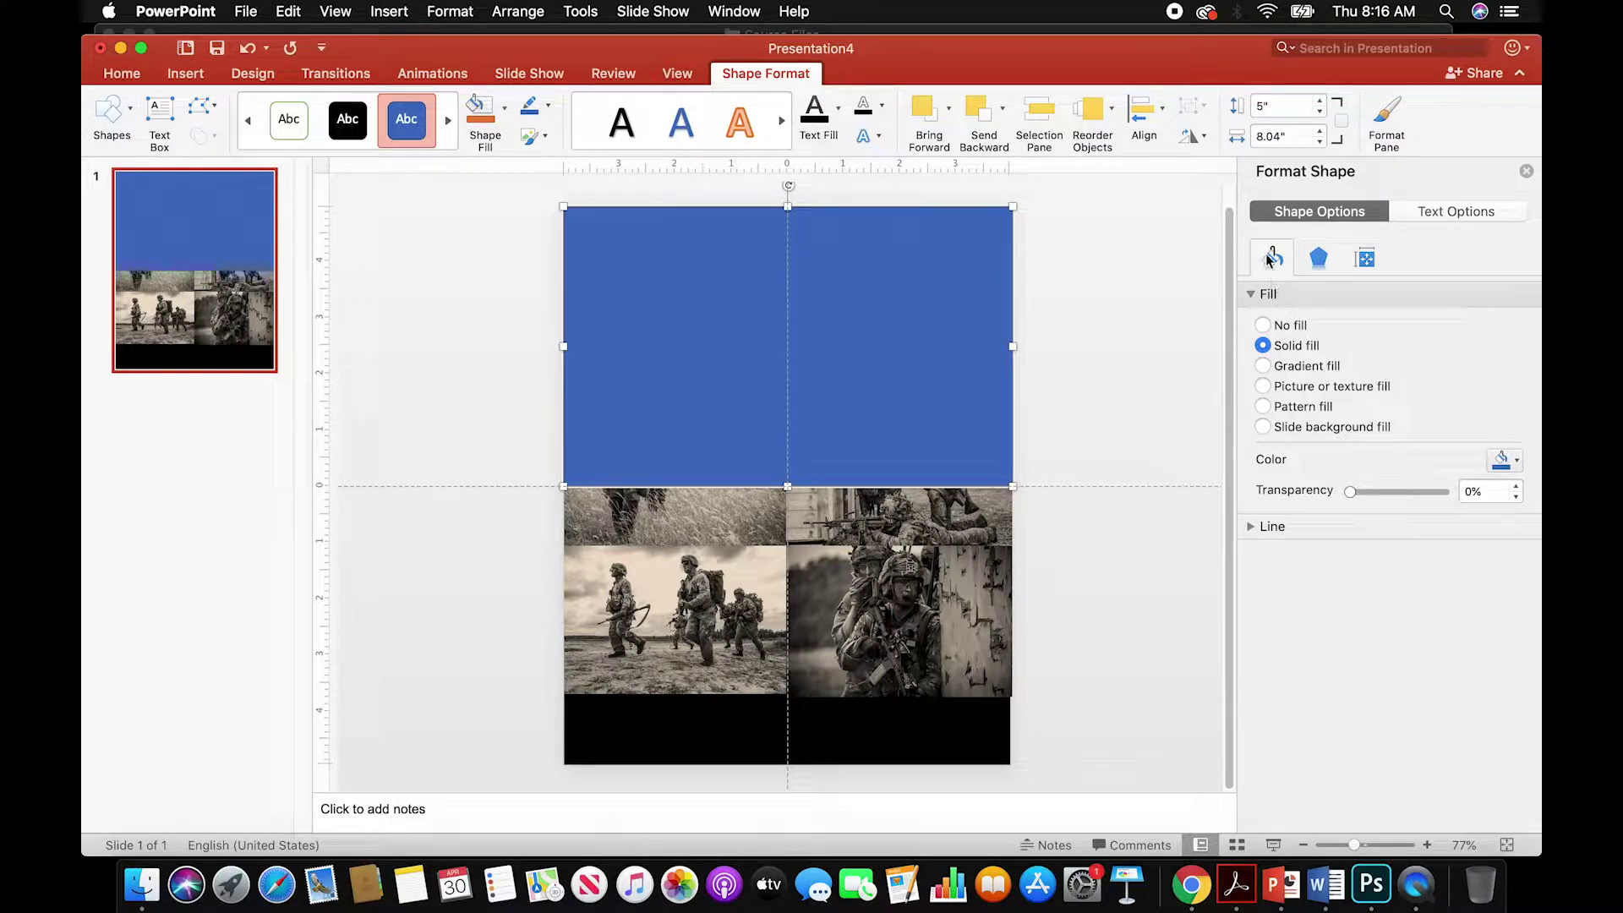
left_click(1264, 369)
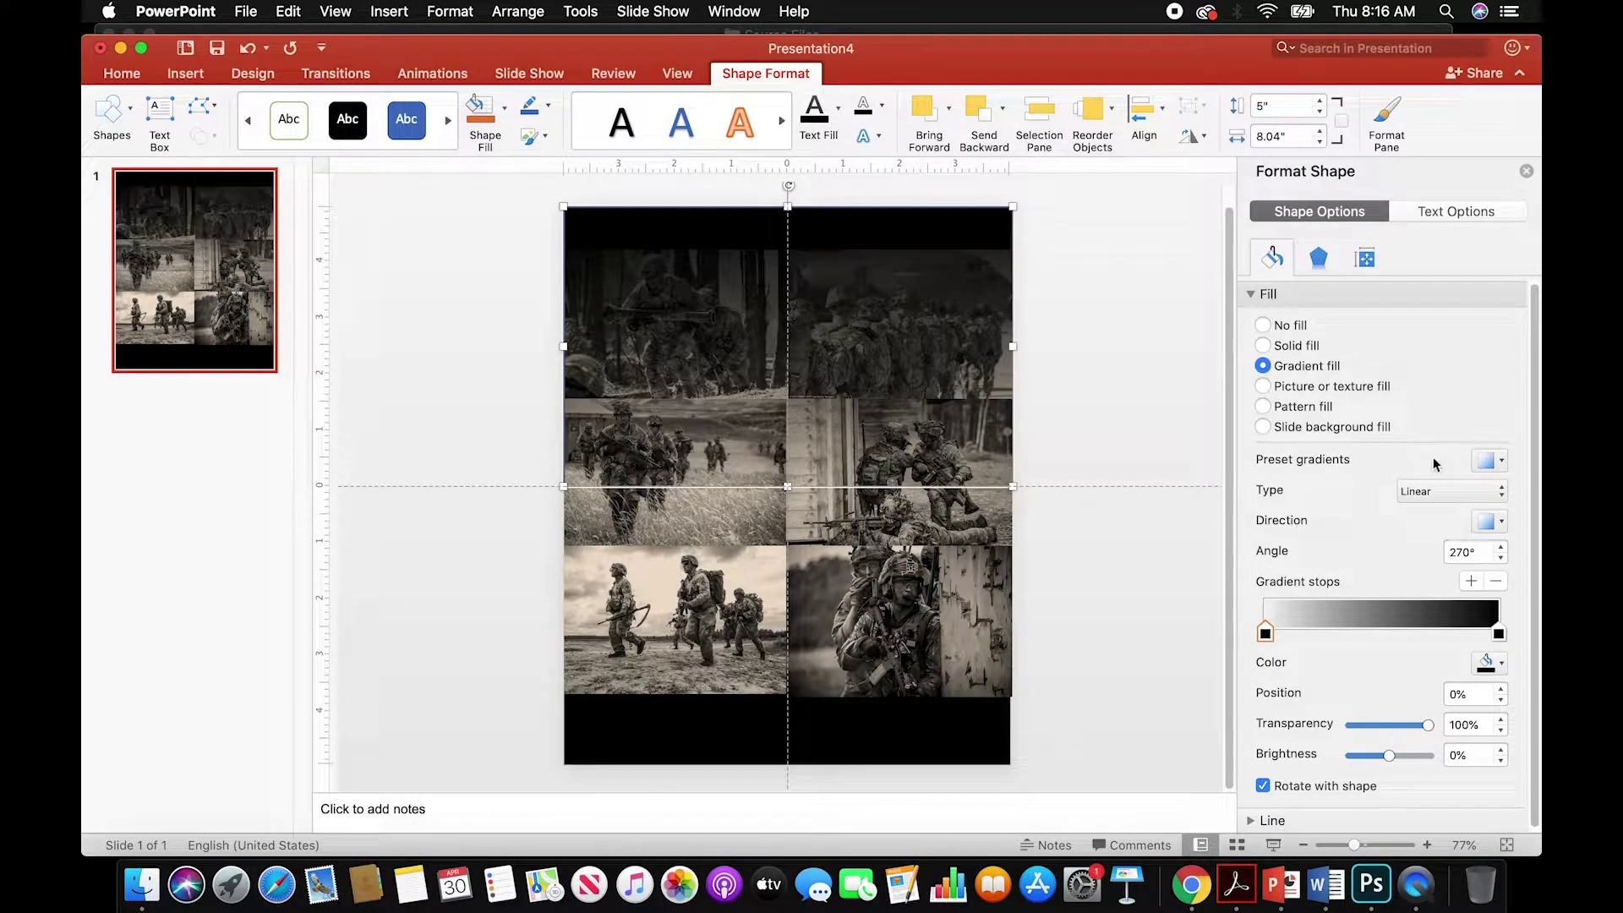
left_click(1503, 464)
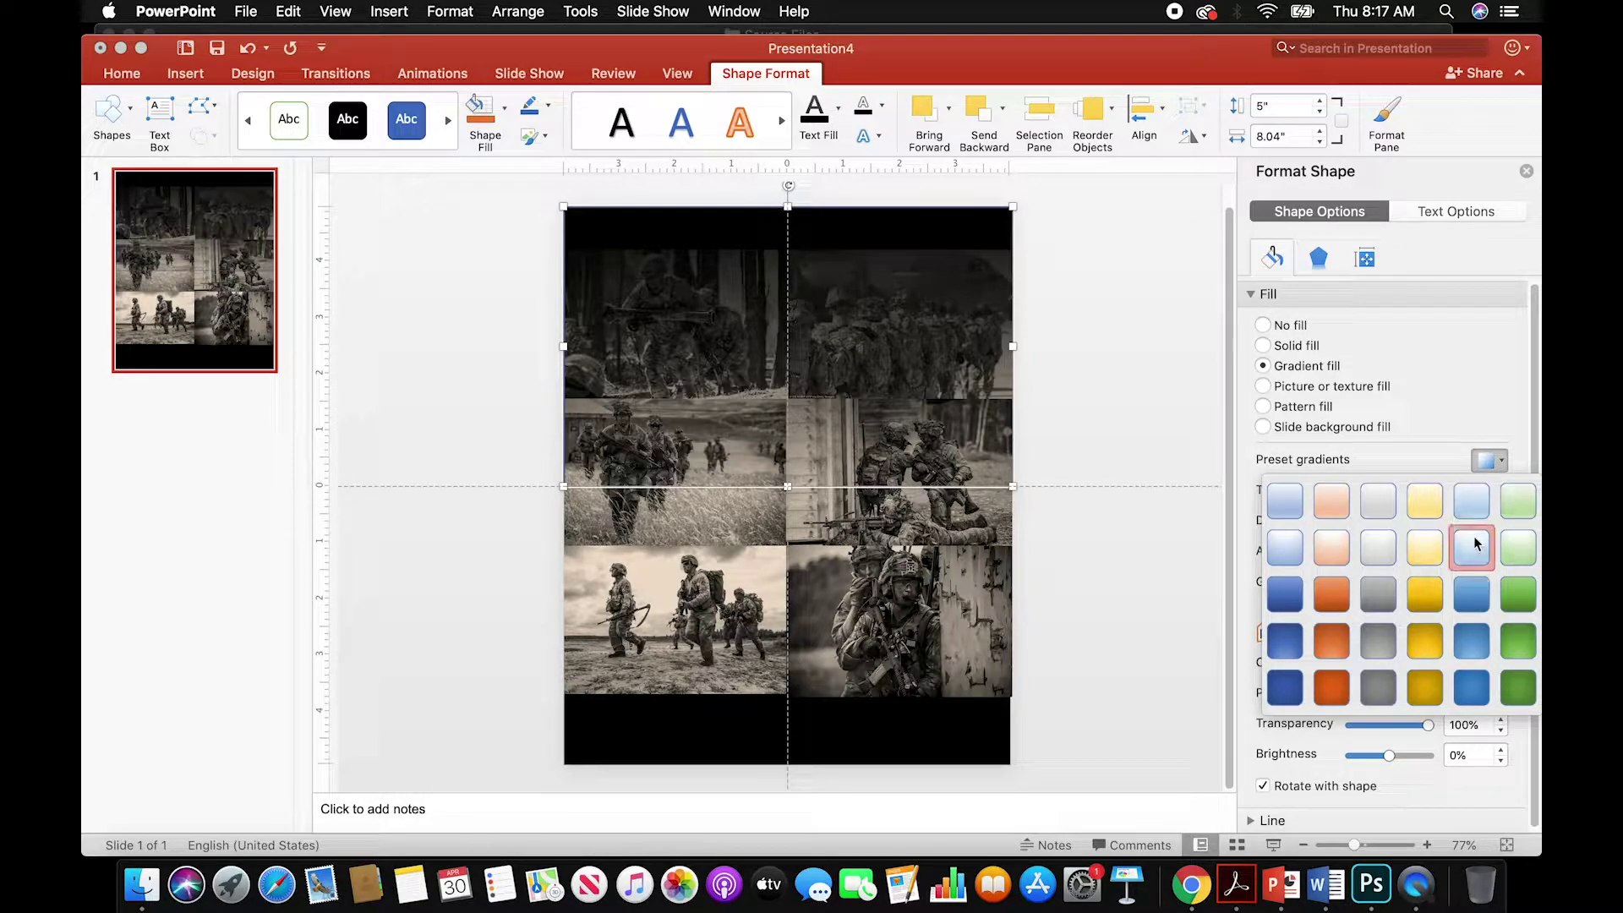
left_click(1472, 550)
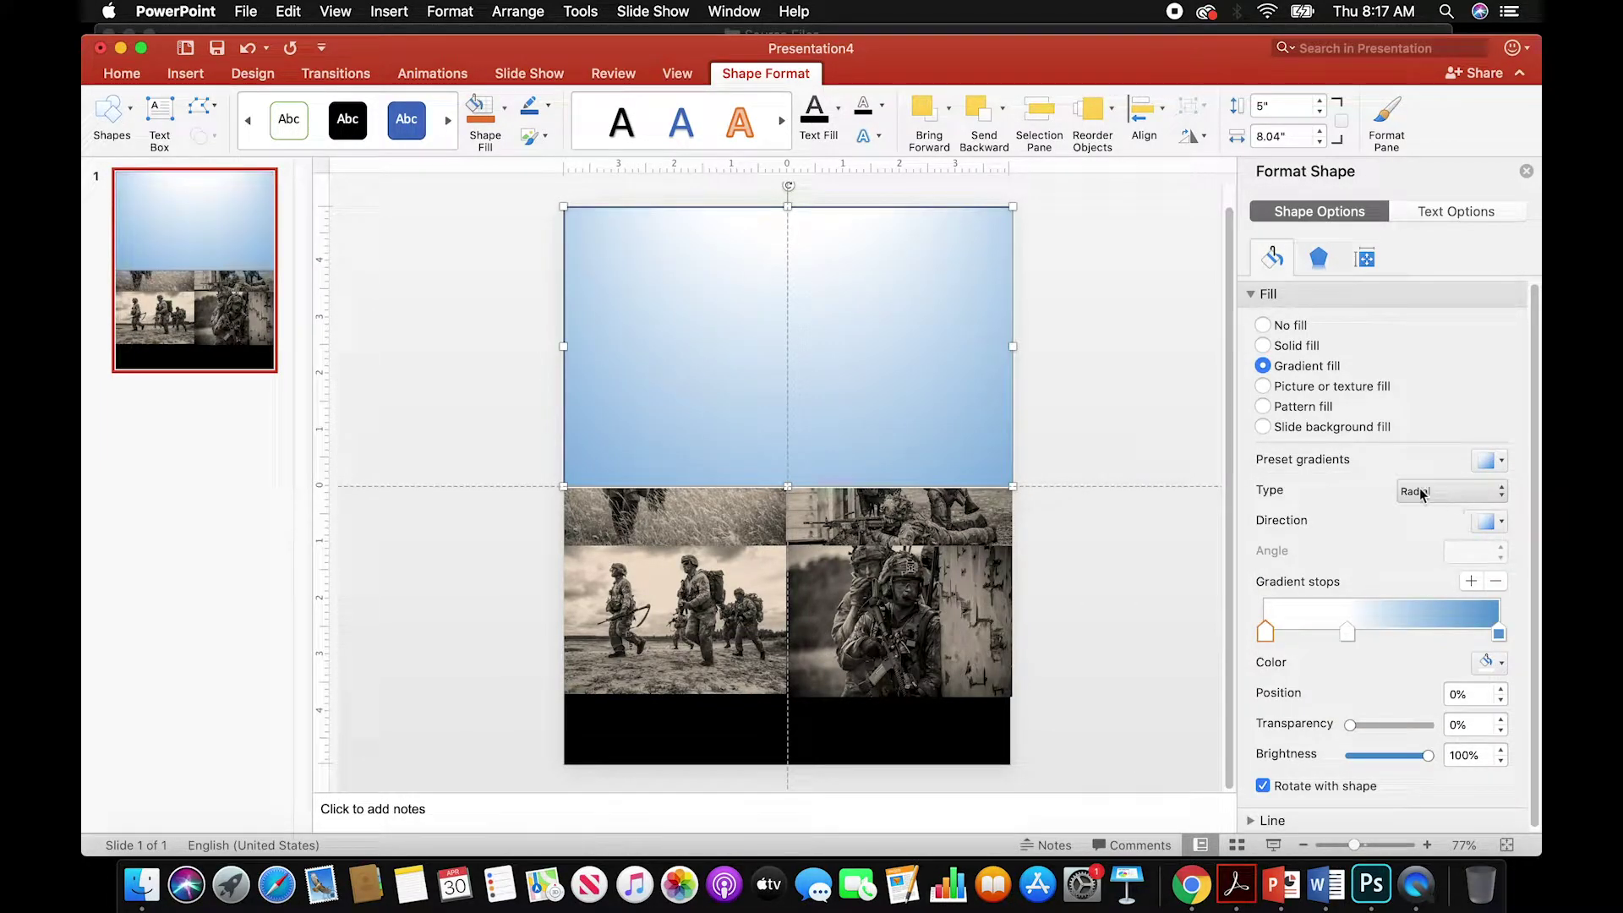
left_click(1503, 497)
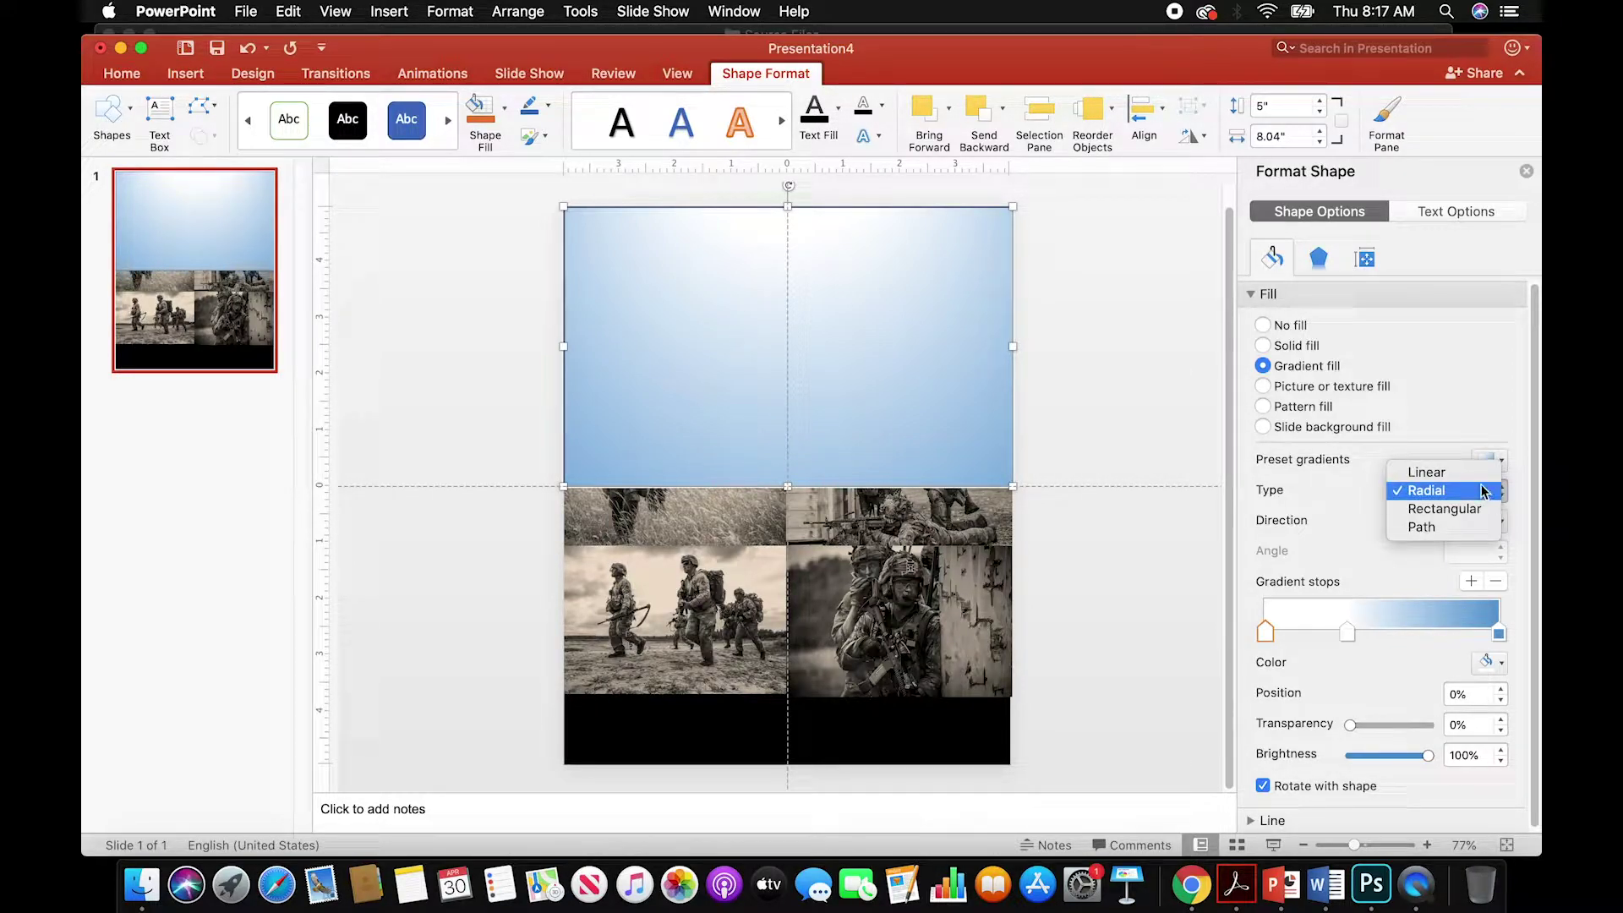
left_click(1474, 473)
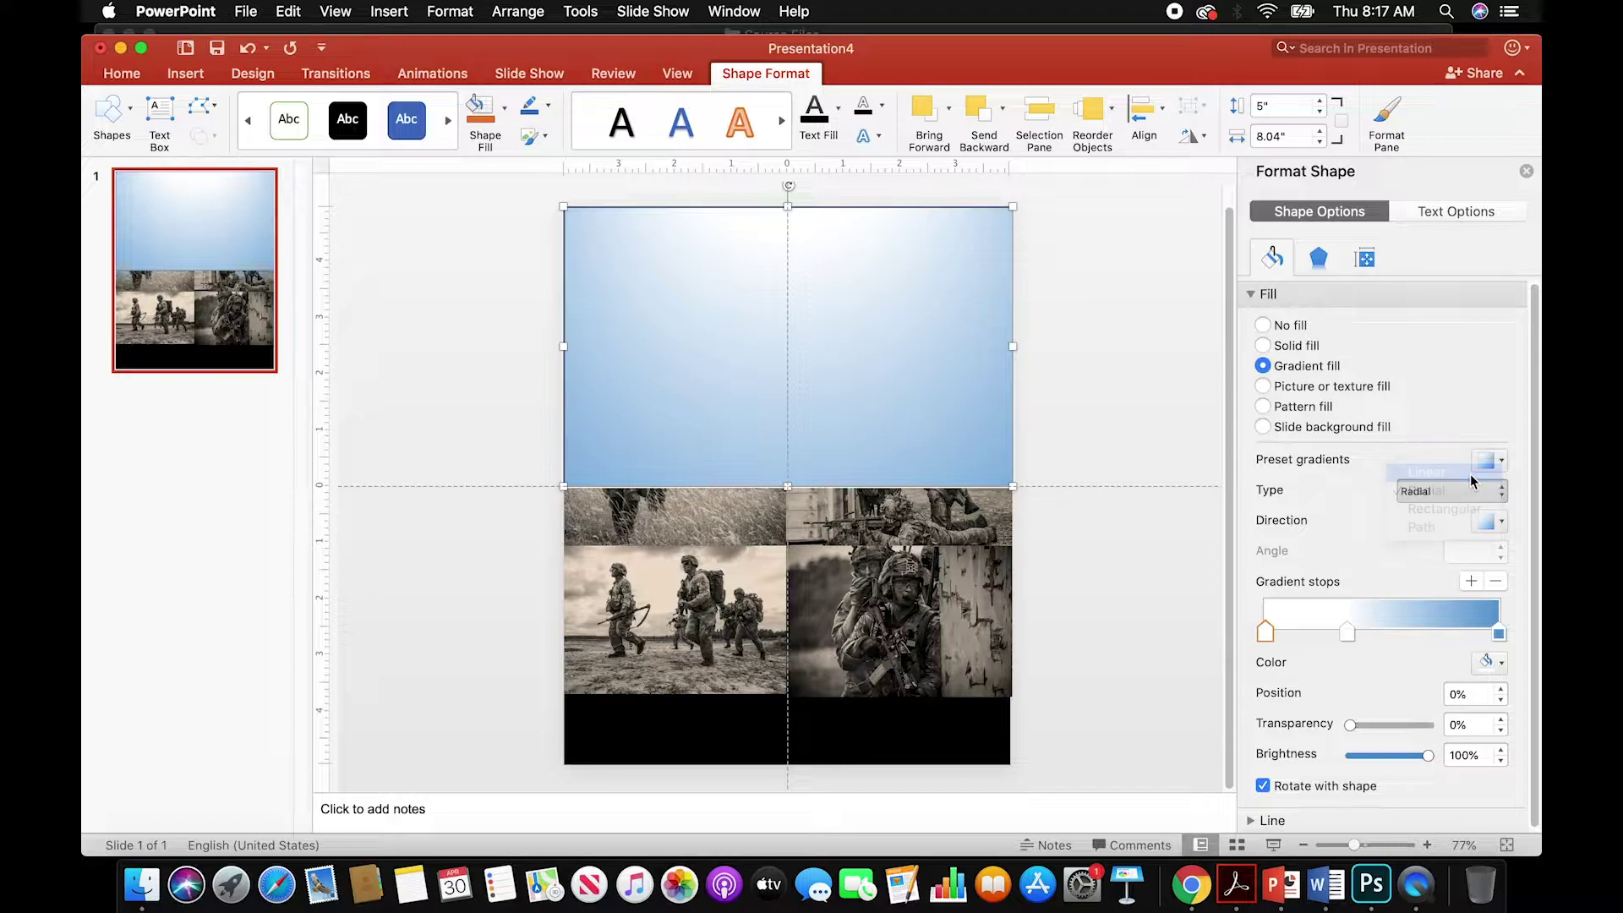
left_click(1503, 522)
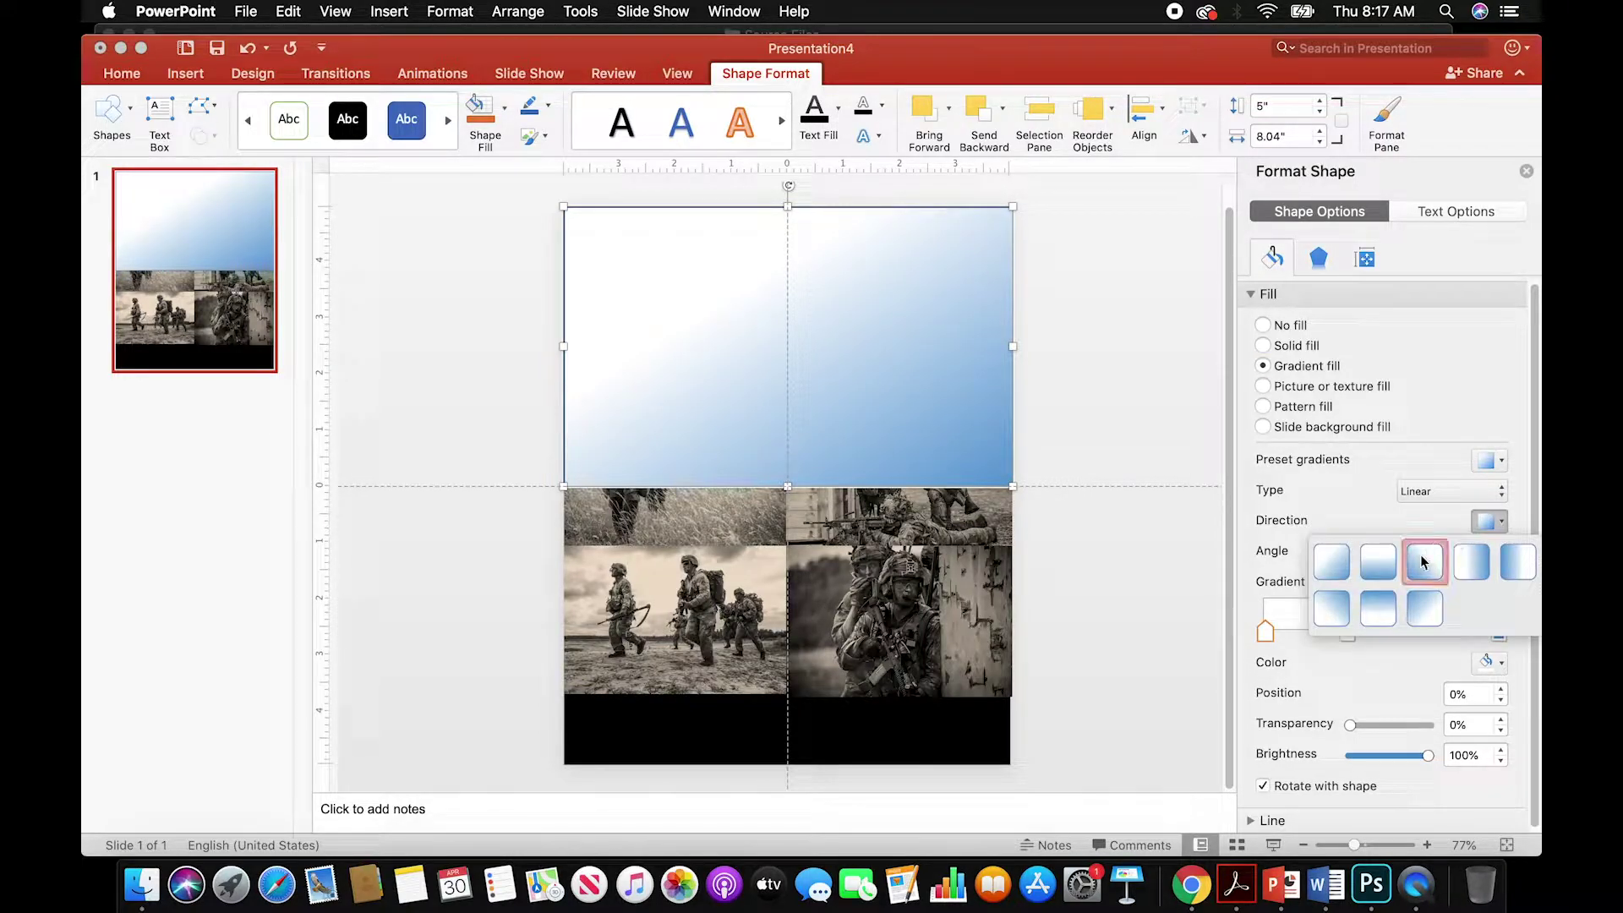
left_click(1379, 608)
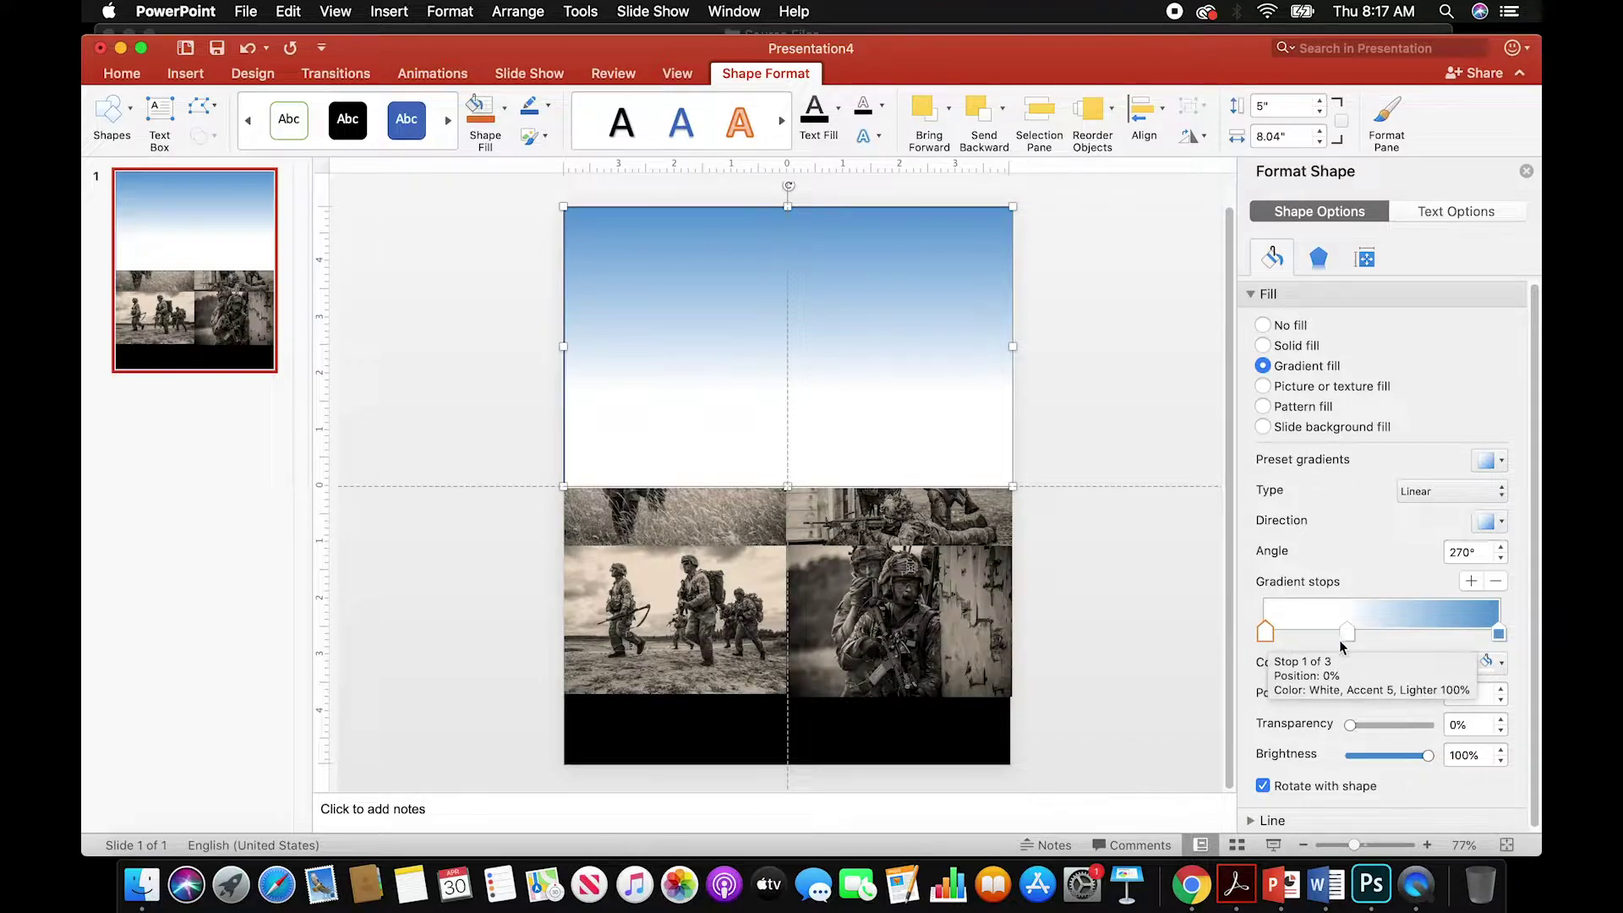
- Color the first and last gradient stops black and remove the white middle stop at 35%
left_click(1501, 664)
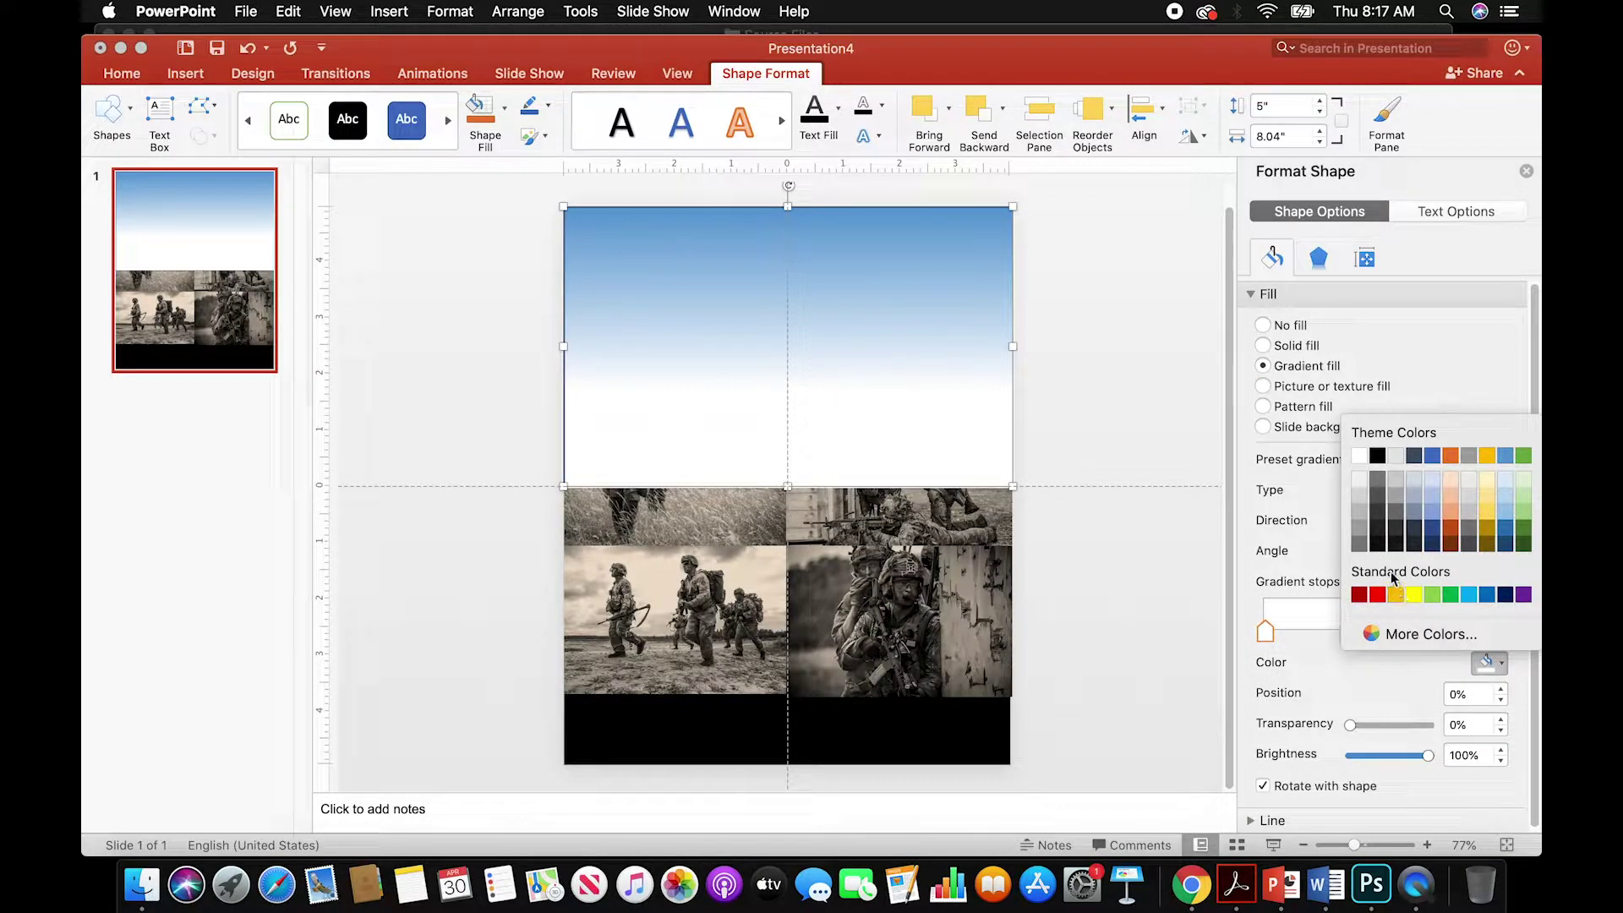
left_click(1377, 458)
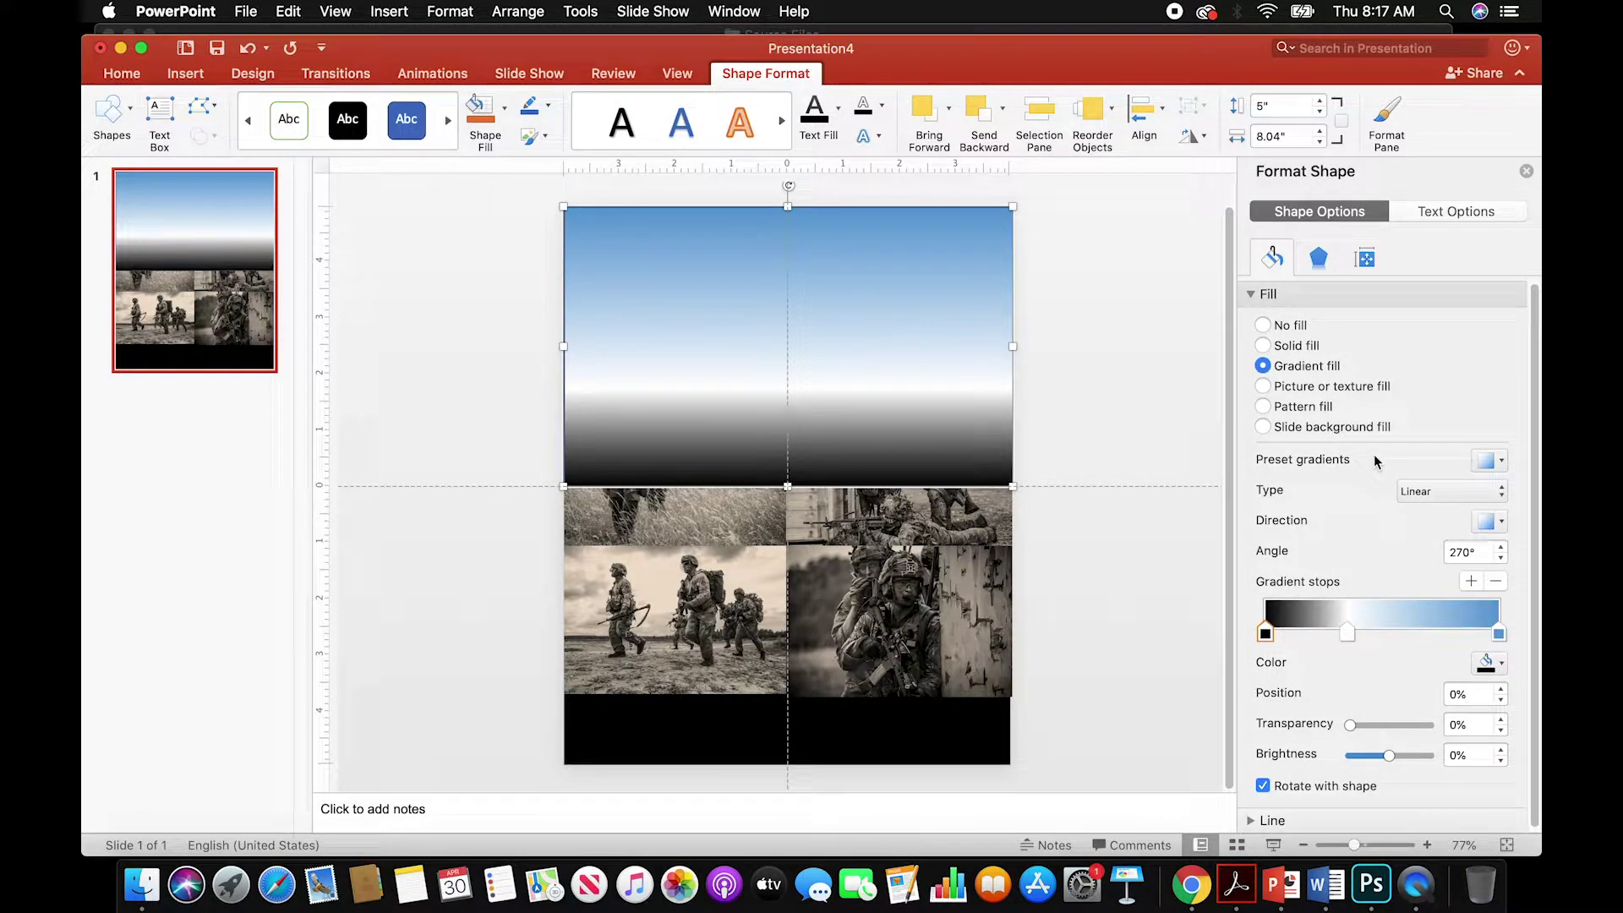
left_click(1347, 631)
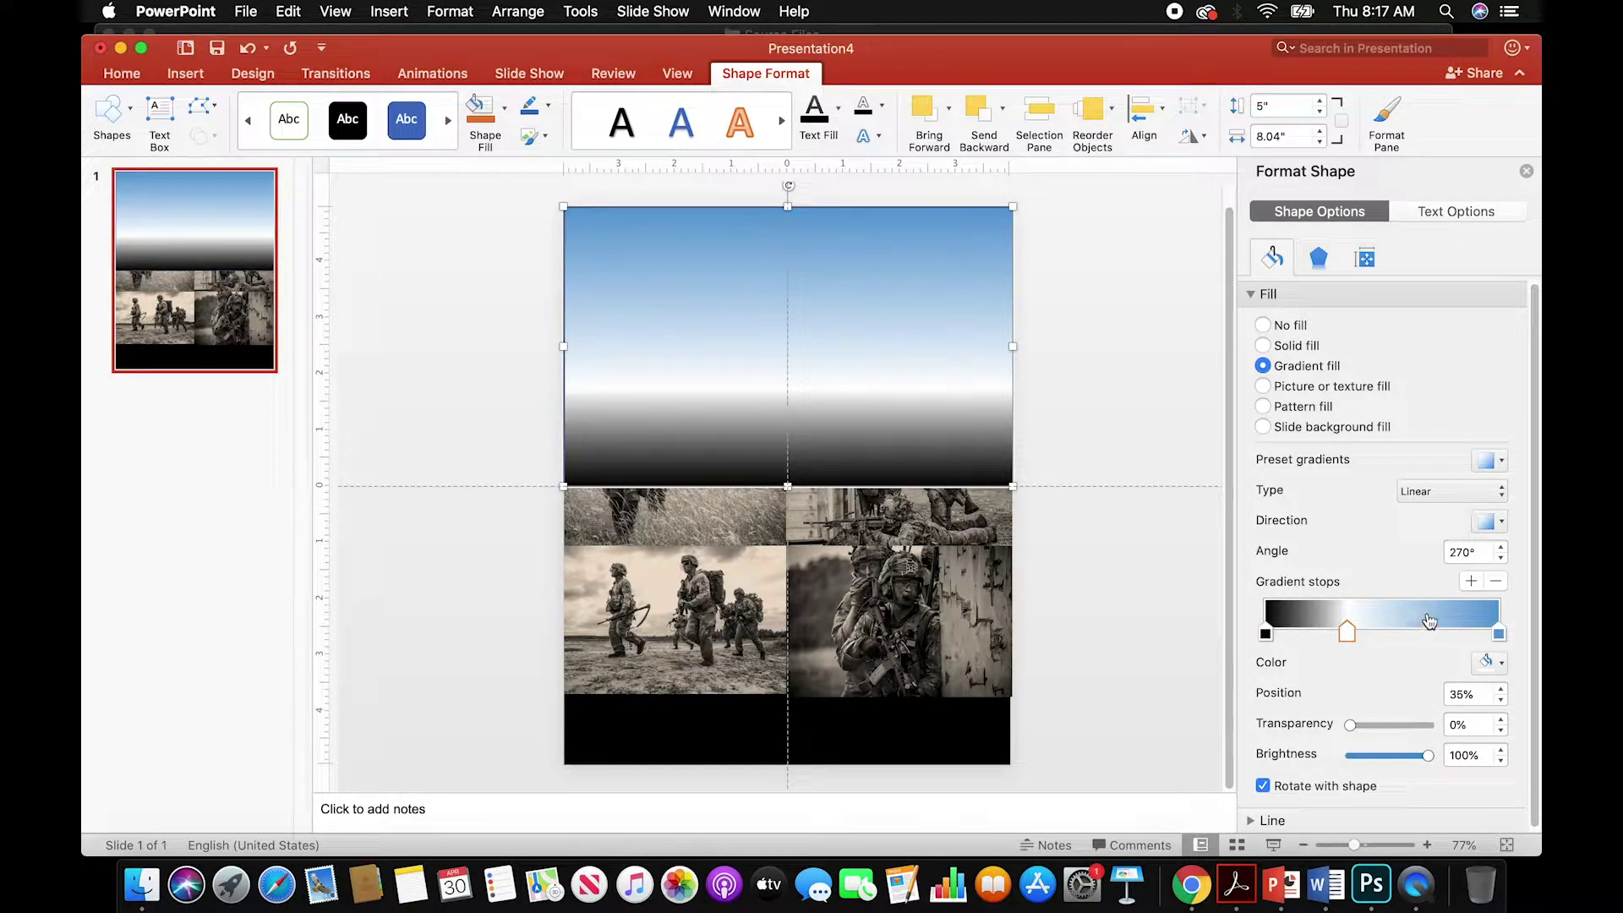
left_click(1495, 583)
left_click(1498, 634)
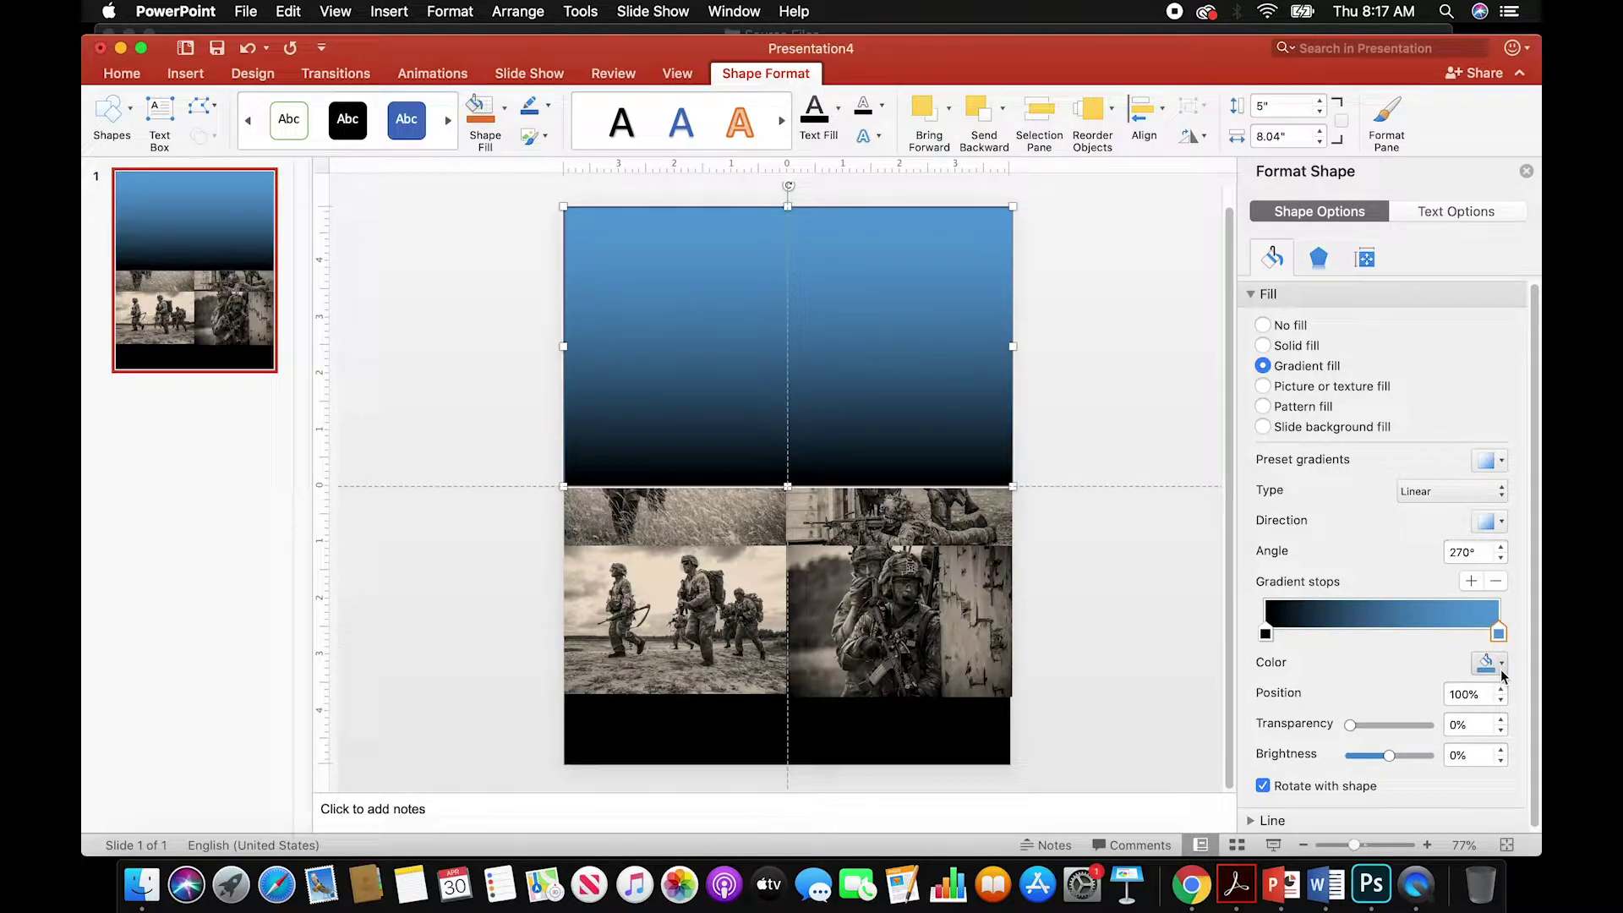
left_click(1501, 664)
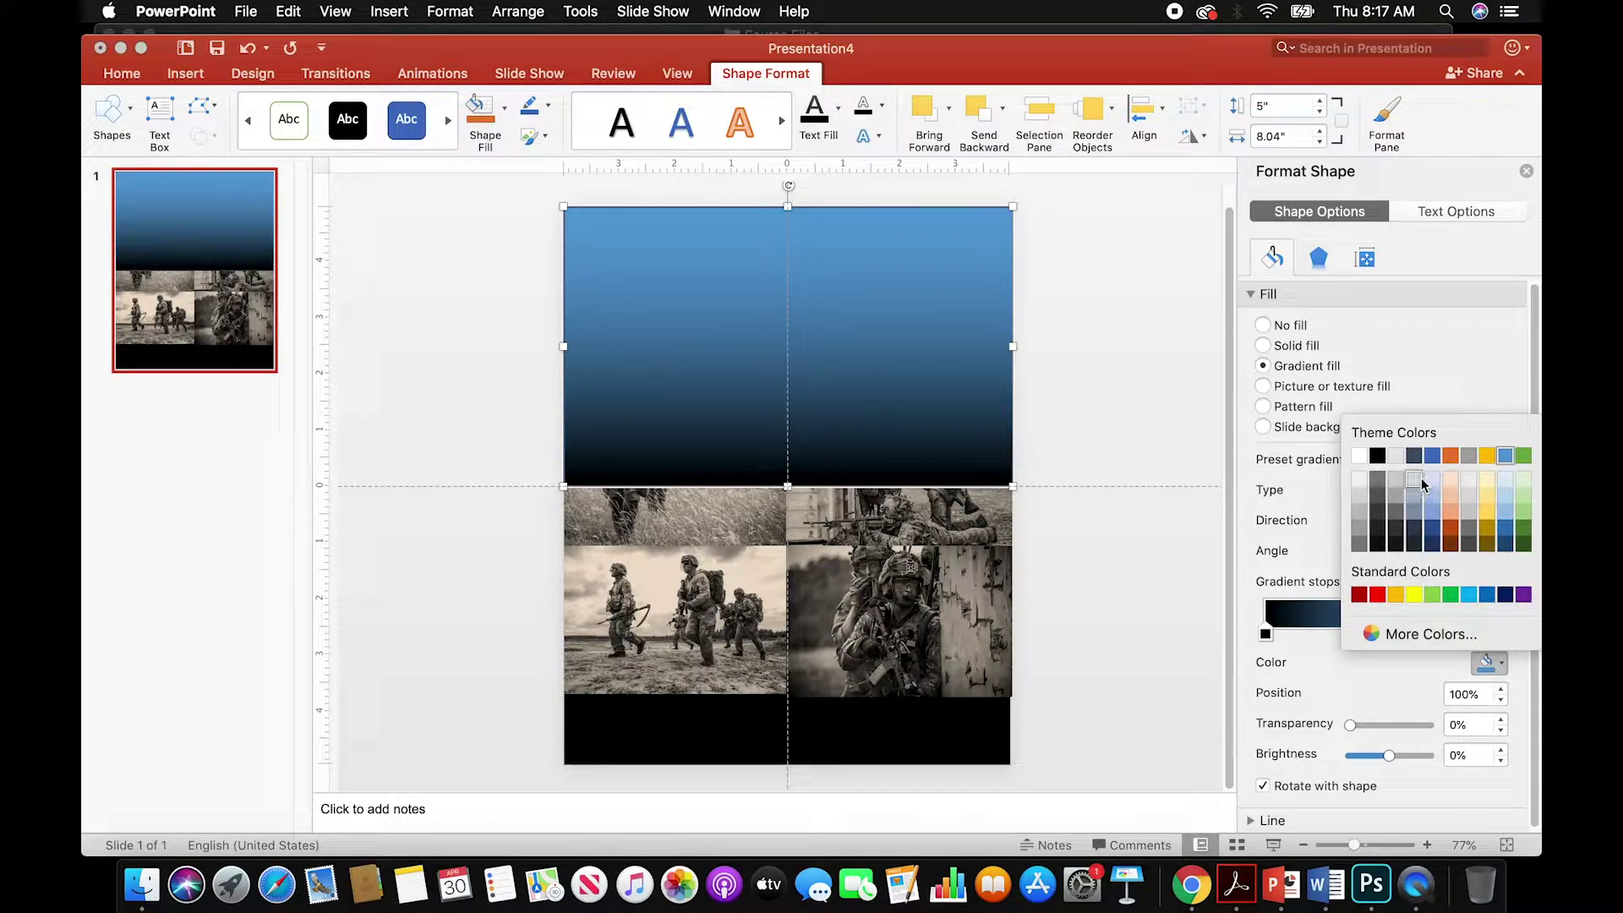
left_click(1379, 457)
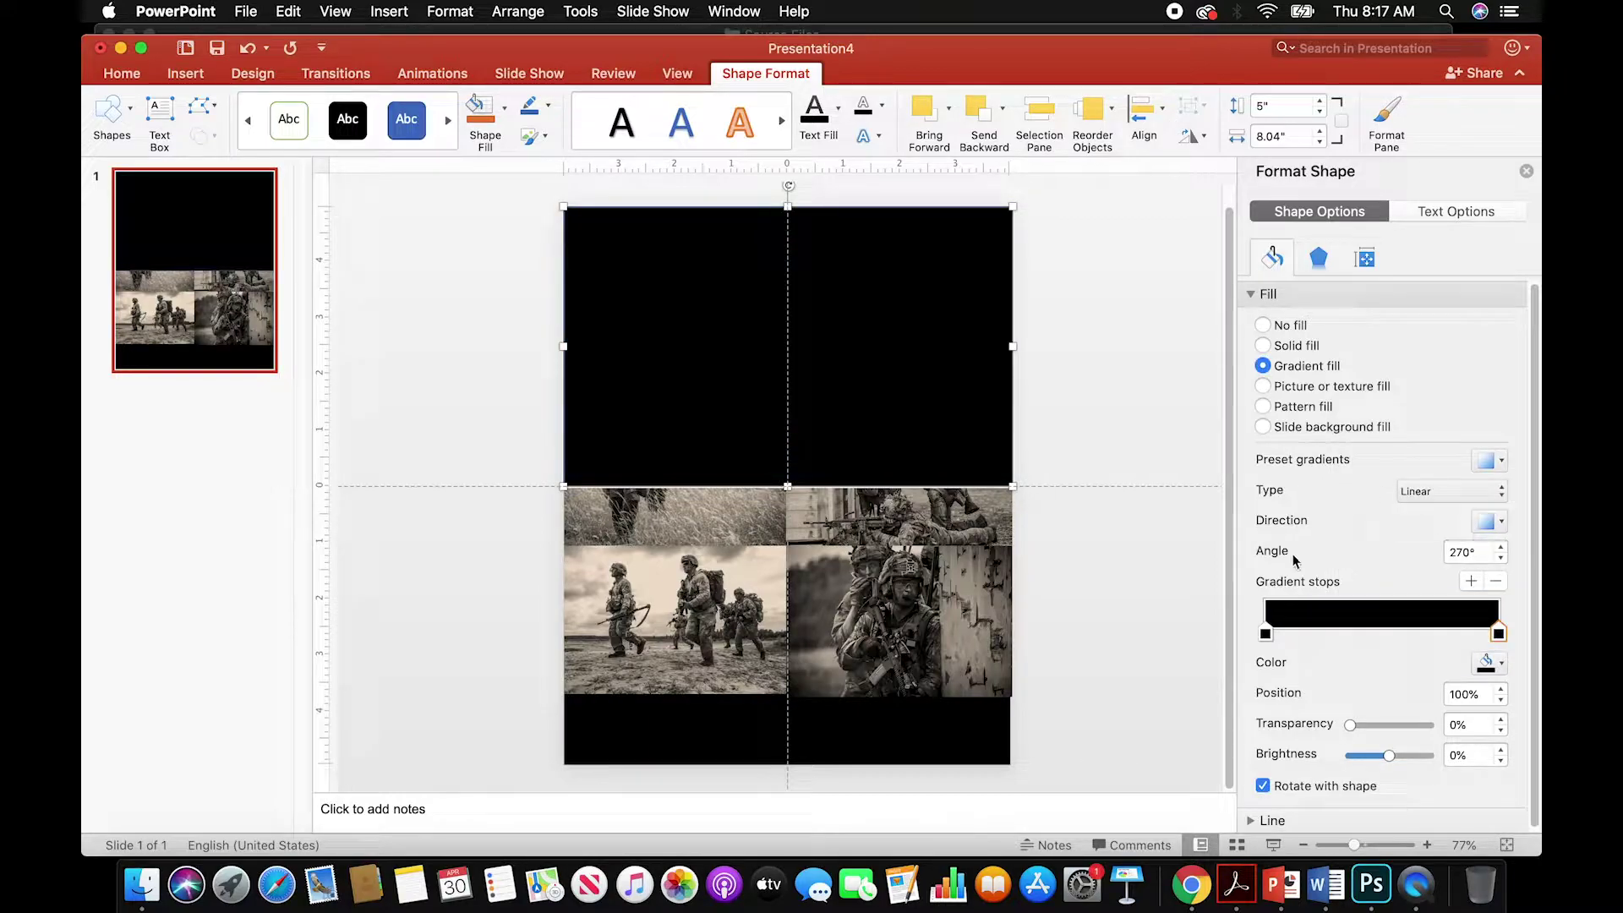
- Set the transparency of the gradient stop at 0% to 100% so the rectangle fades out toward its lower edge
left_click(1266, 635)
left_click_drag(1352, 724, 1438, 723)
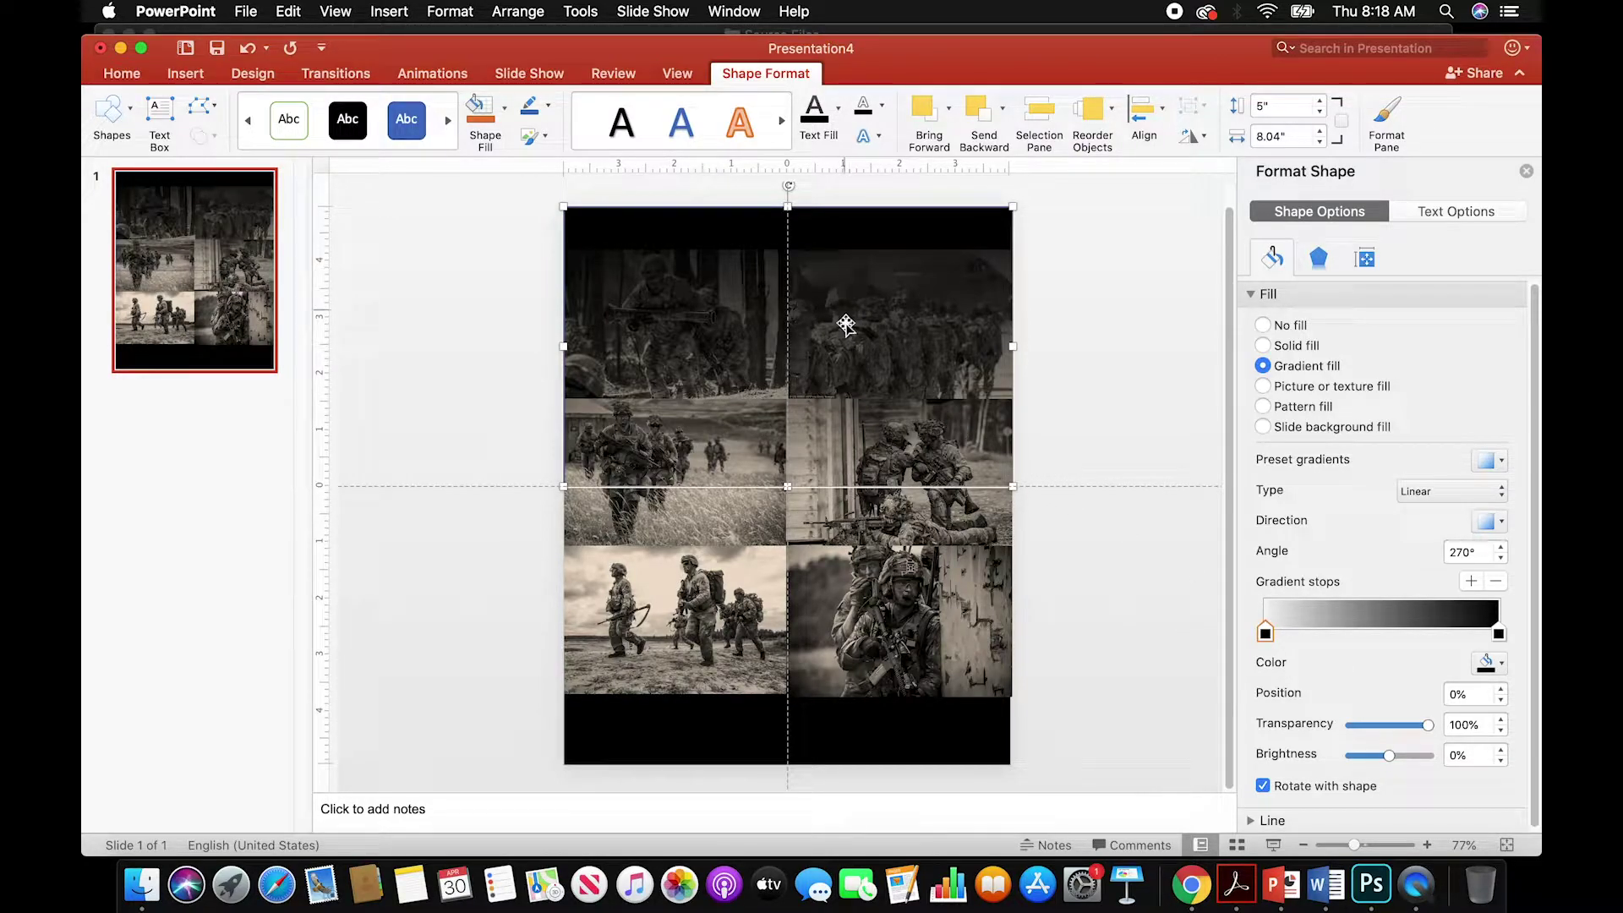
left_click(1058, 383)
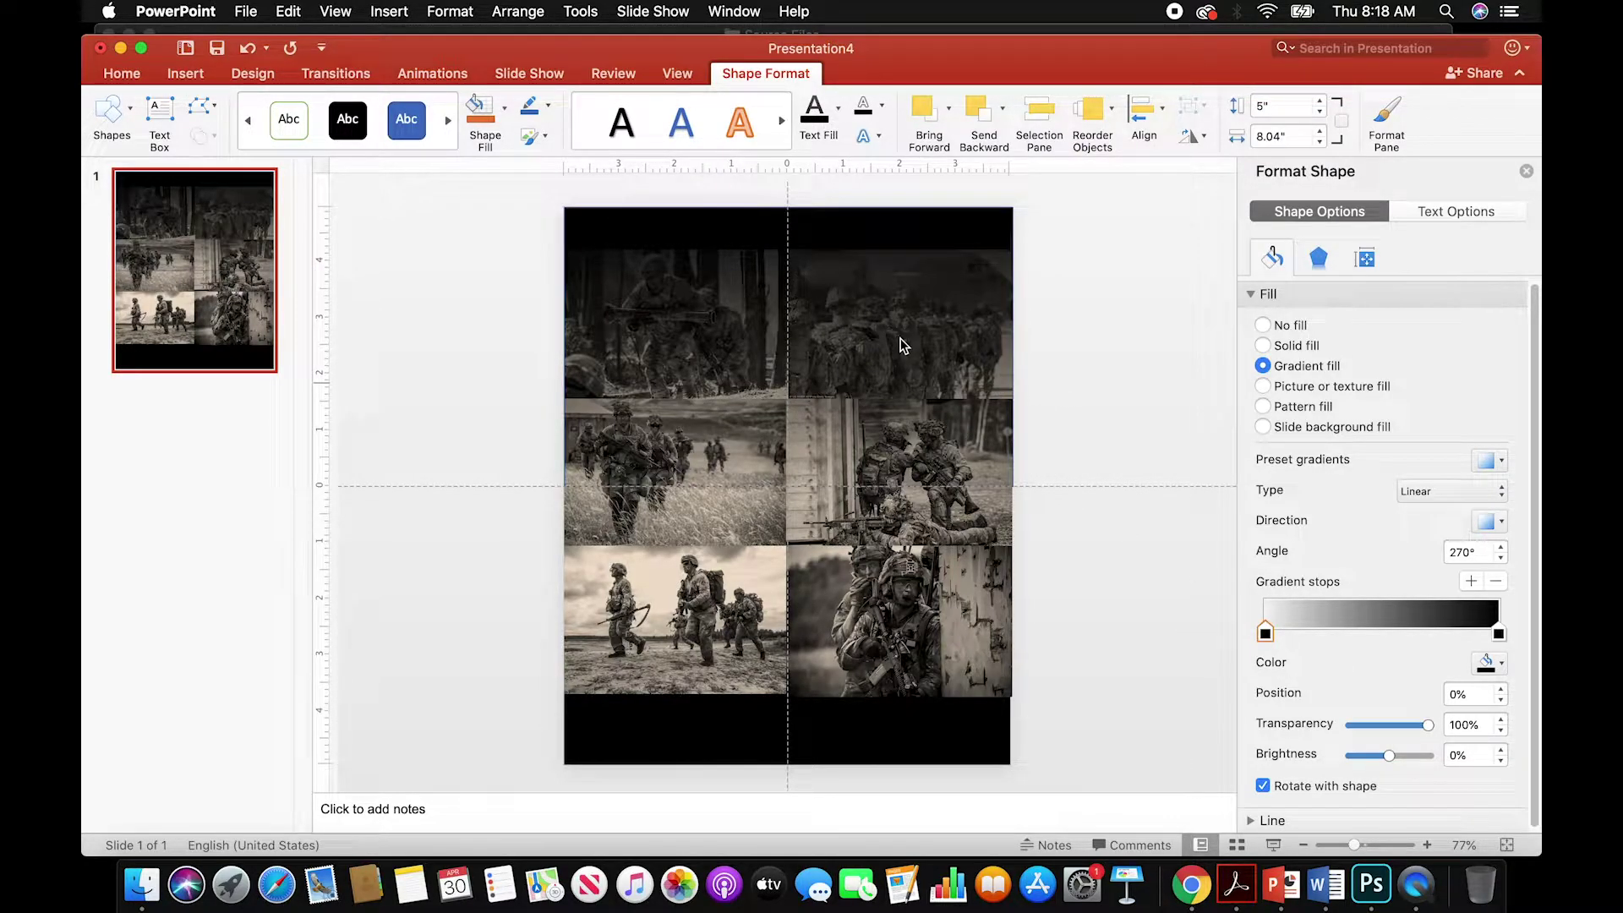
- Try to place a copy of the gradient rectangle lower on the slide, and undo it
left_click(861, 303)
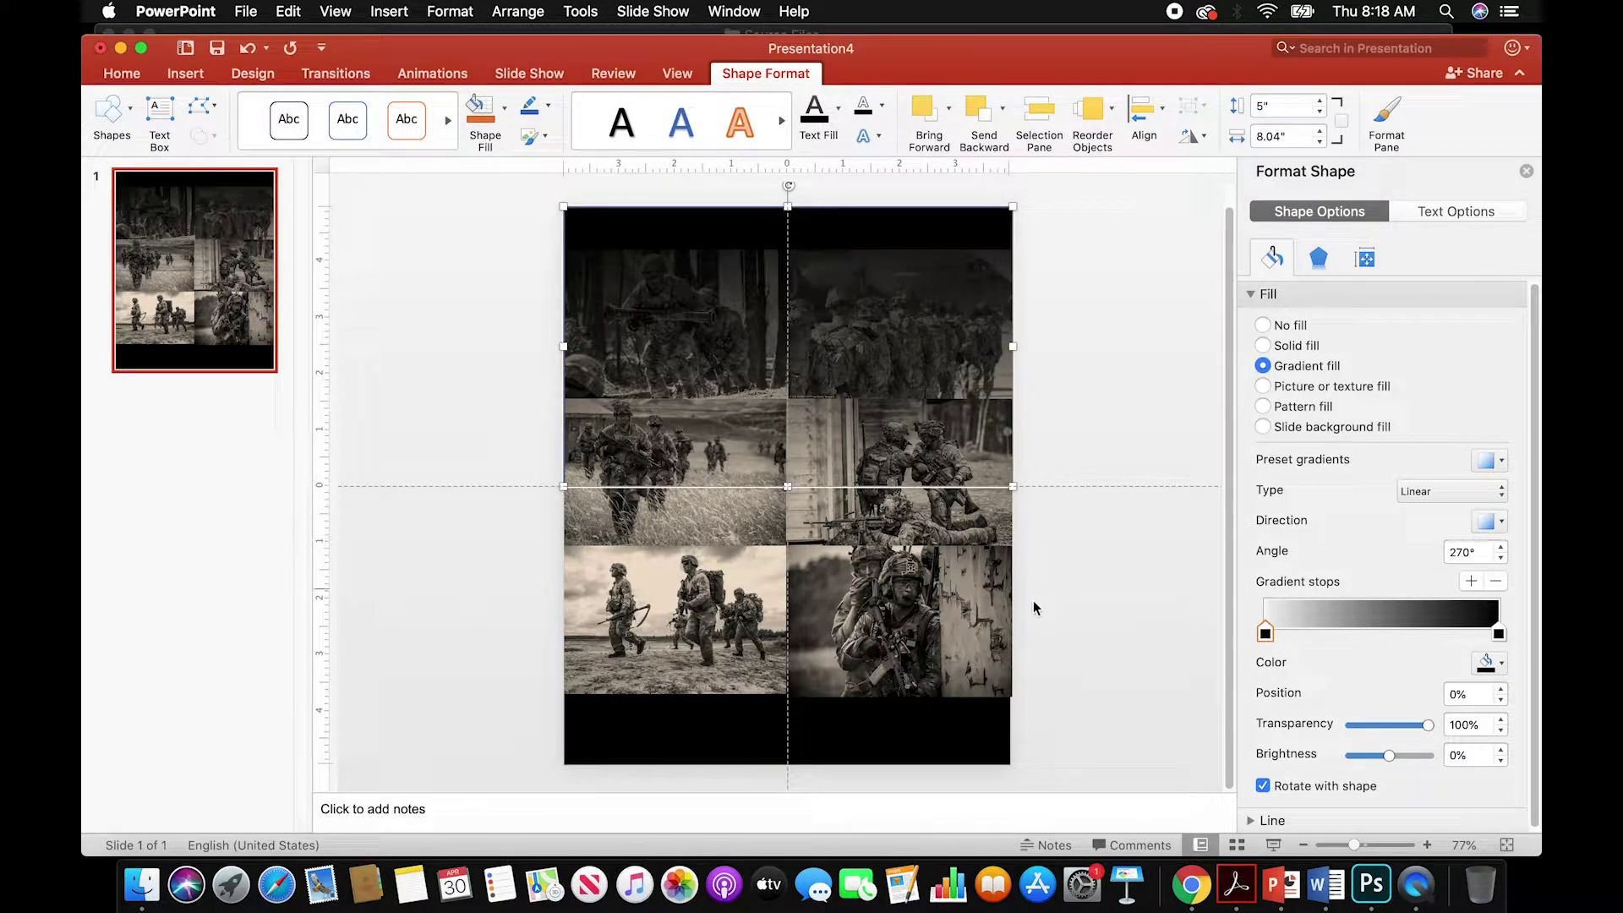
right_click(890, 302)
left_click(943, 328)
key("super+v")
left_click_drag(888, 319, 848, 356)
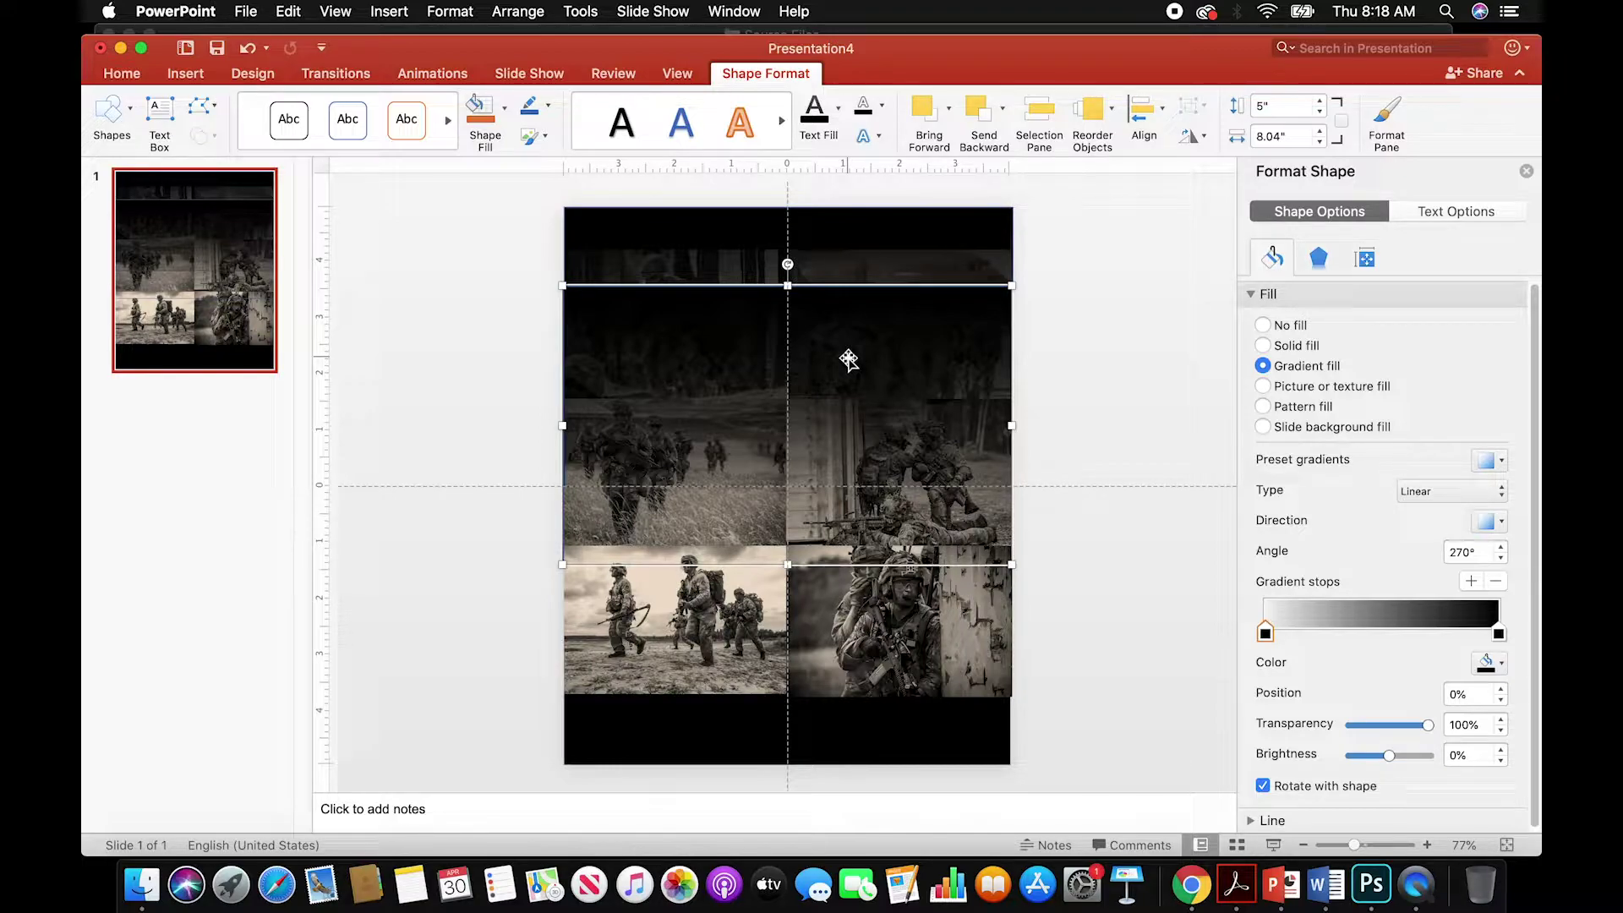
key("super+z")
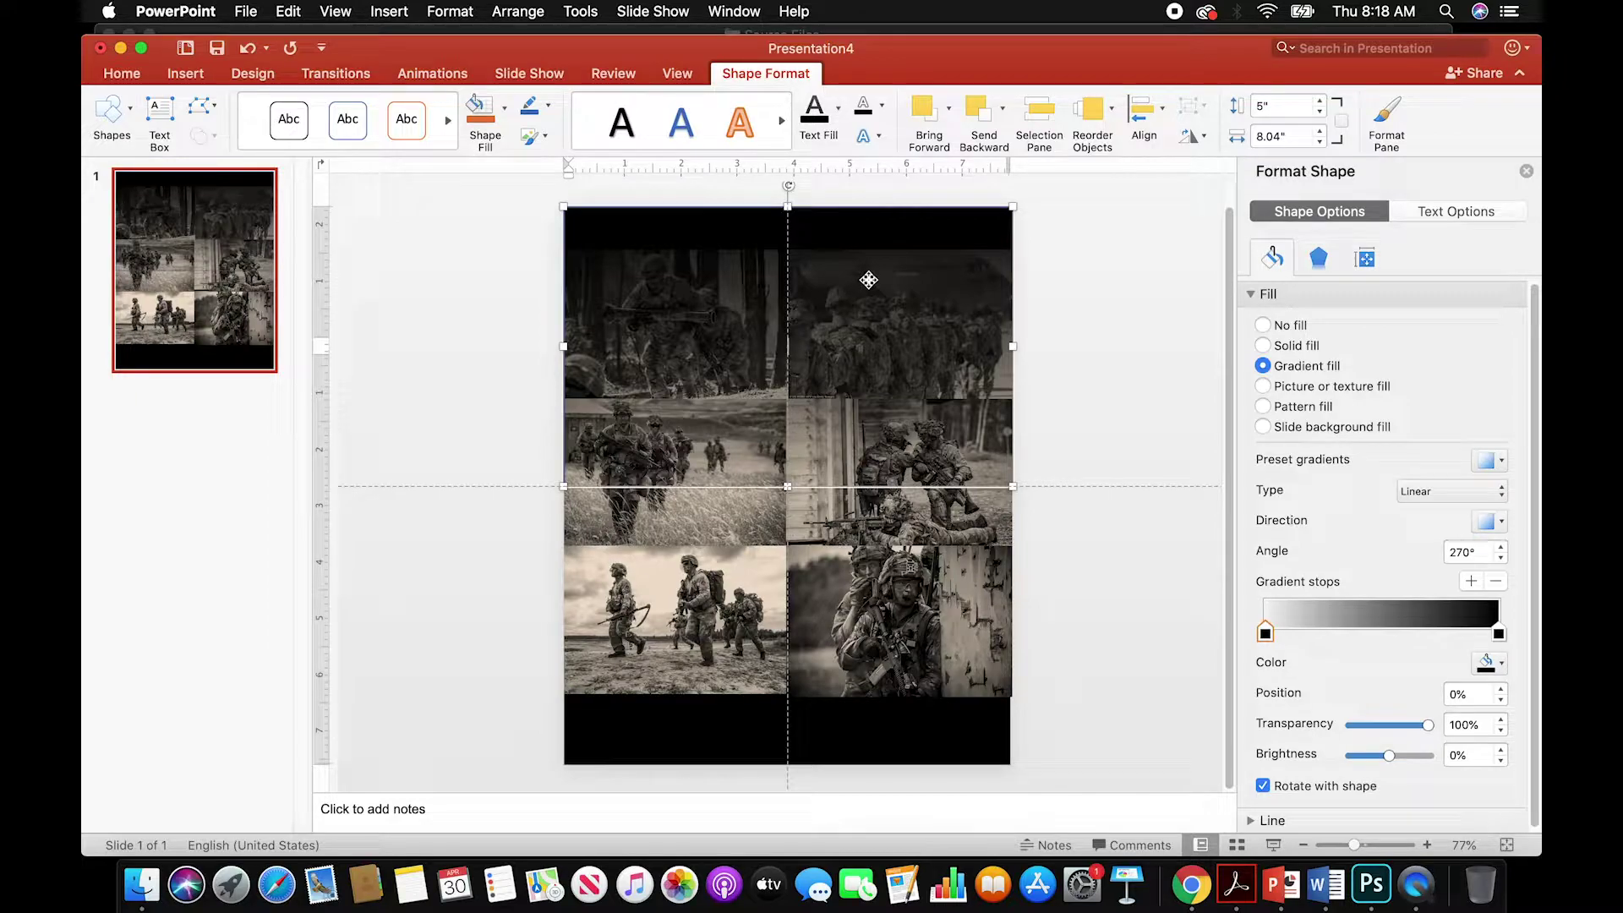
- Remove the outline from the gradient rectangle over the upper half of the slide
scroll(1303, 517, "down", 1)
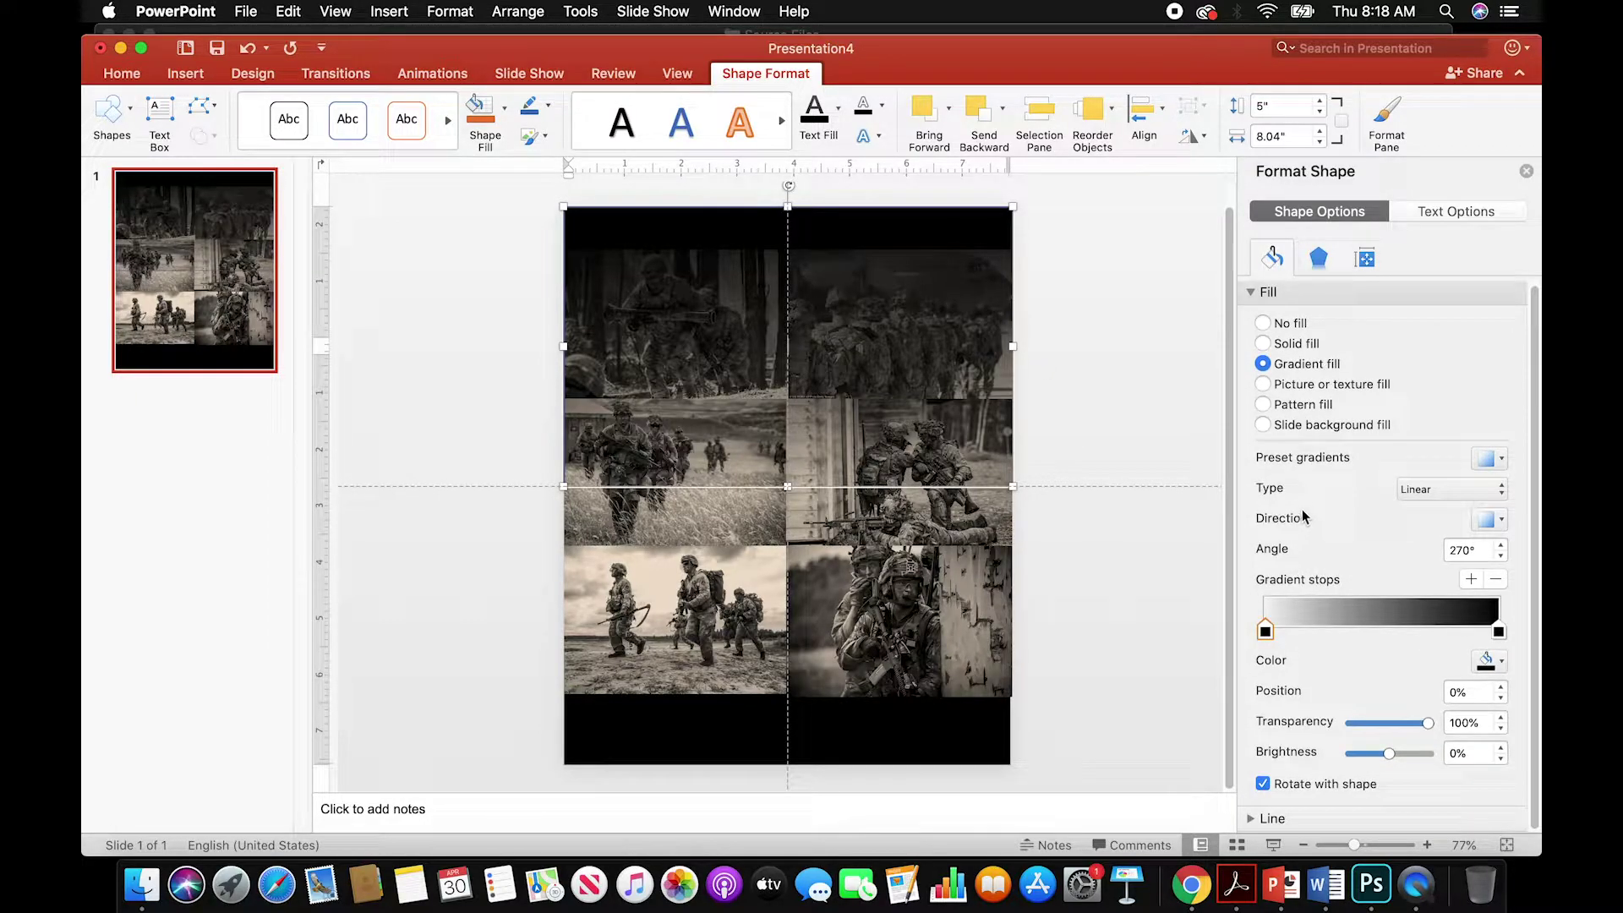
left_click(1251, 819)
scroll(1310, 759, "down", 5)
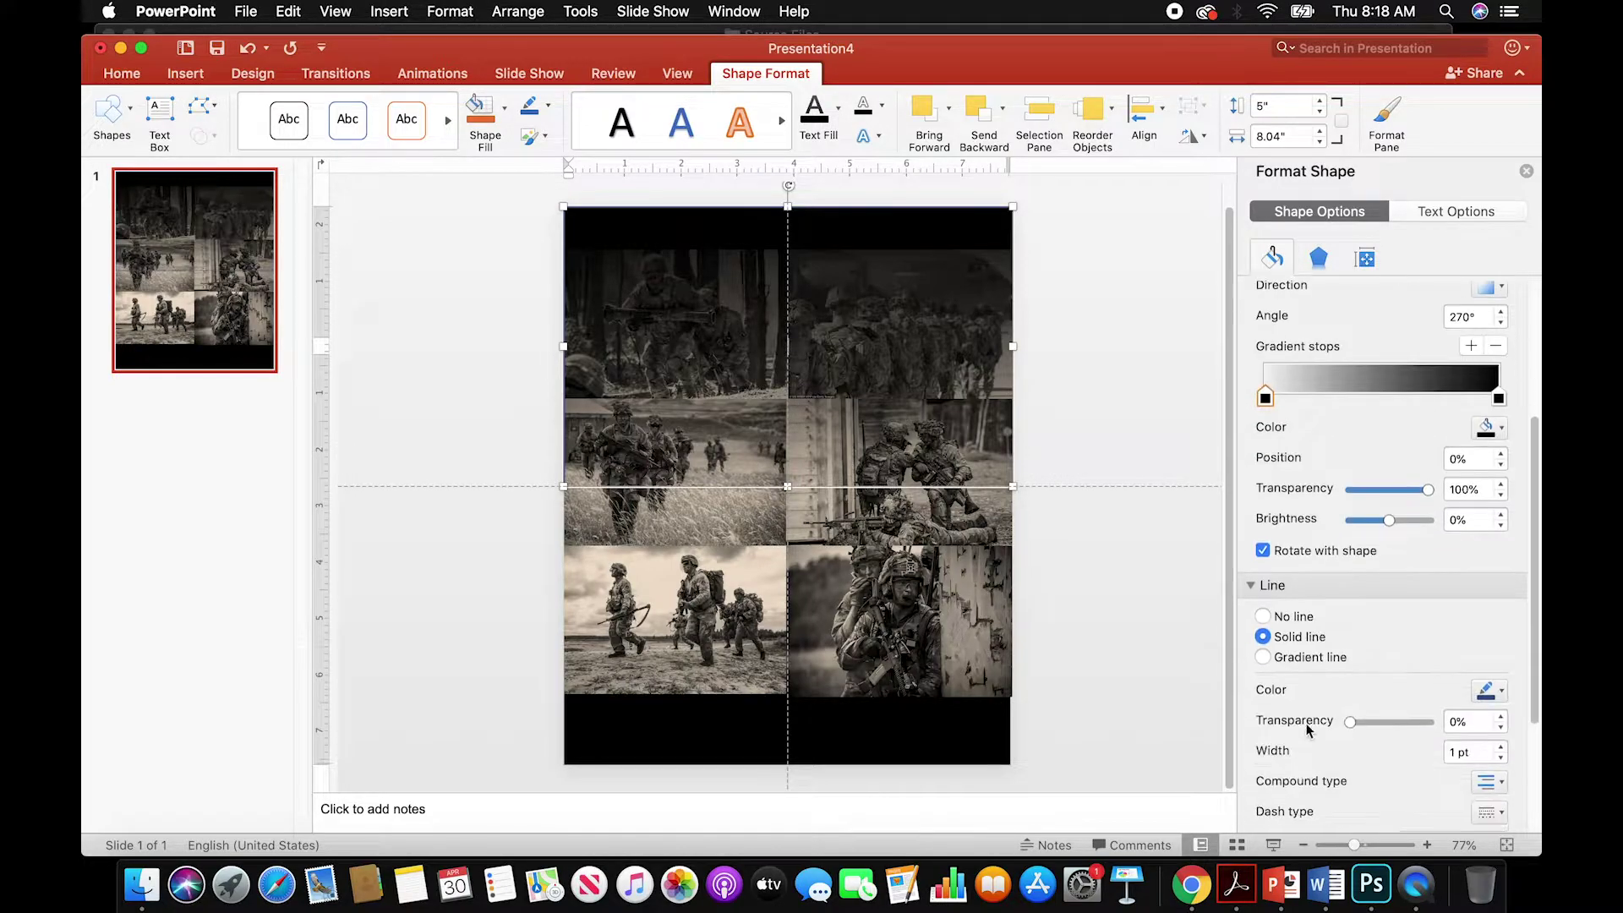
left_click(1263, 616)
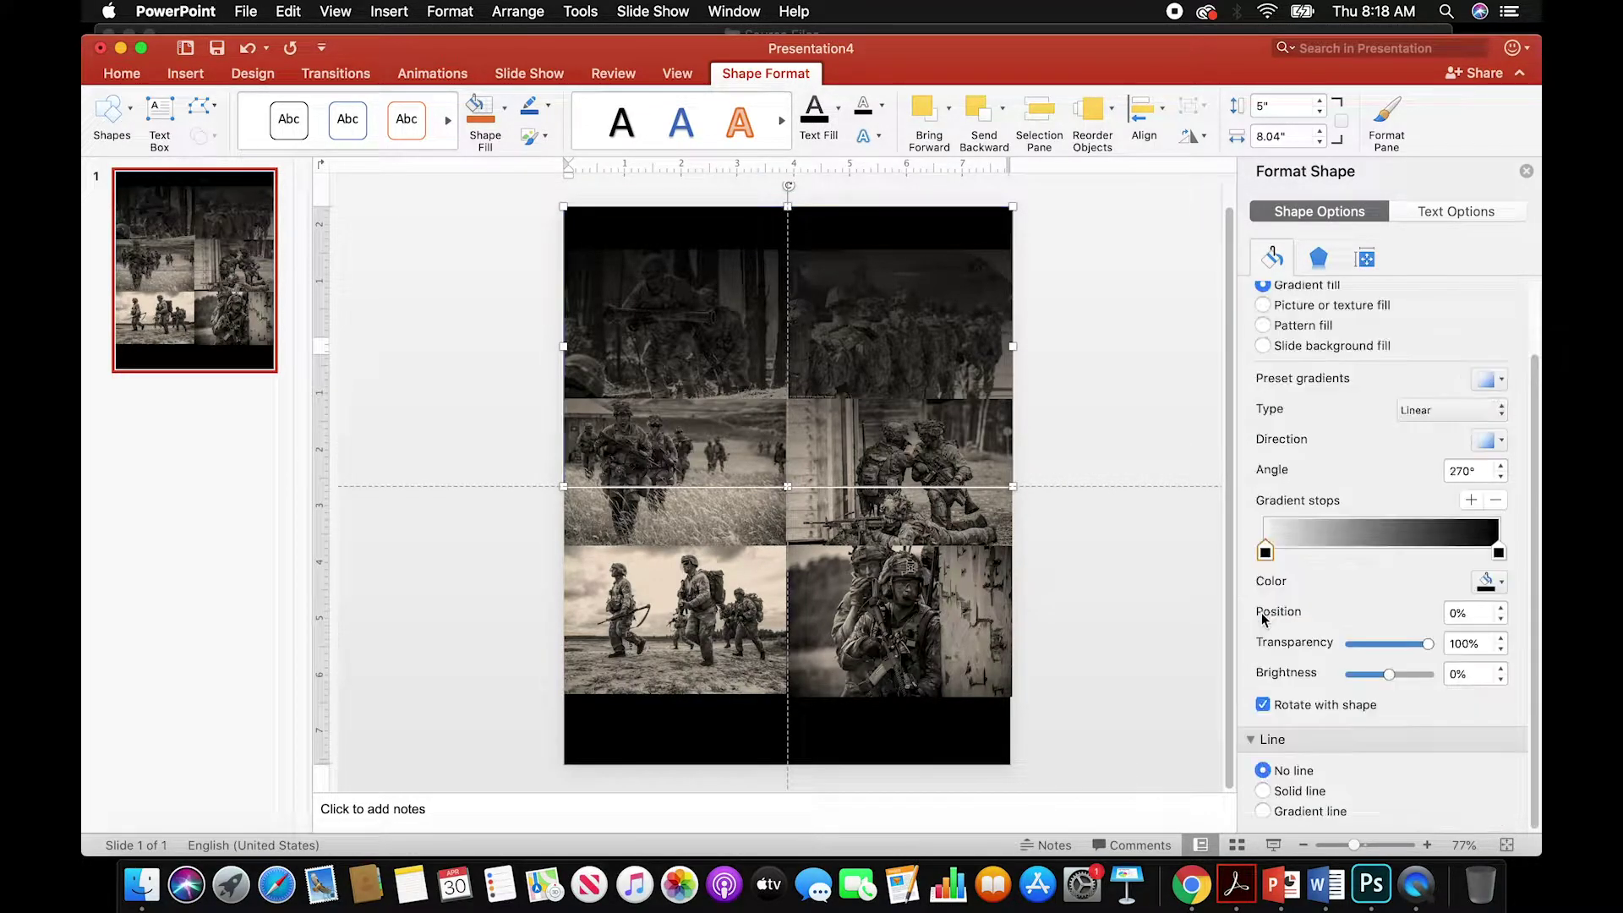
left_click(1106, 546)
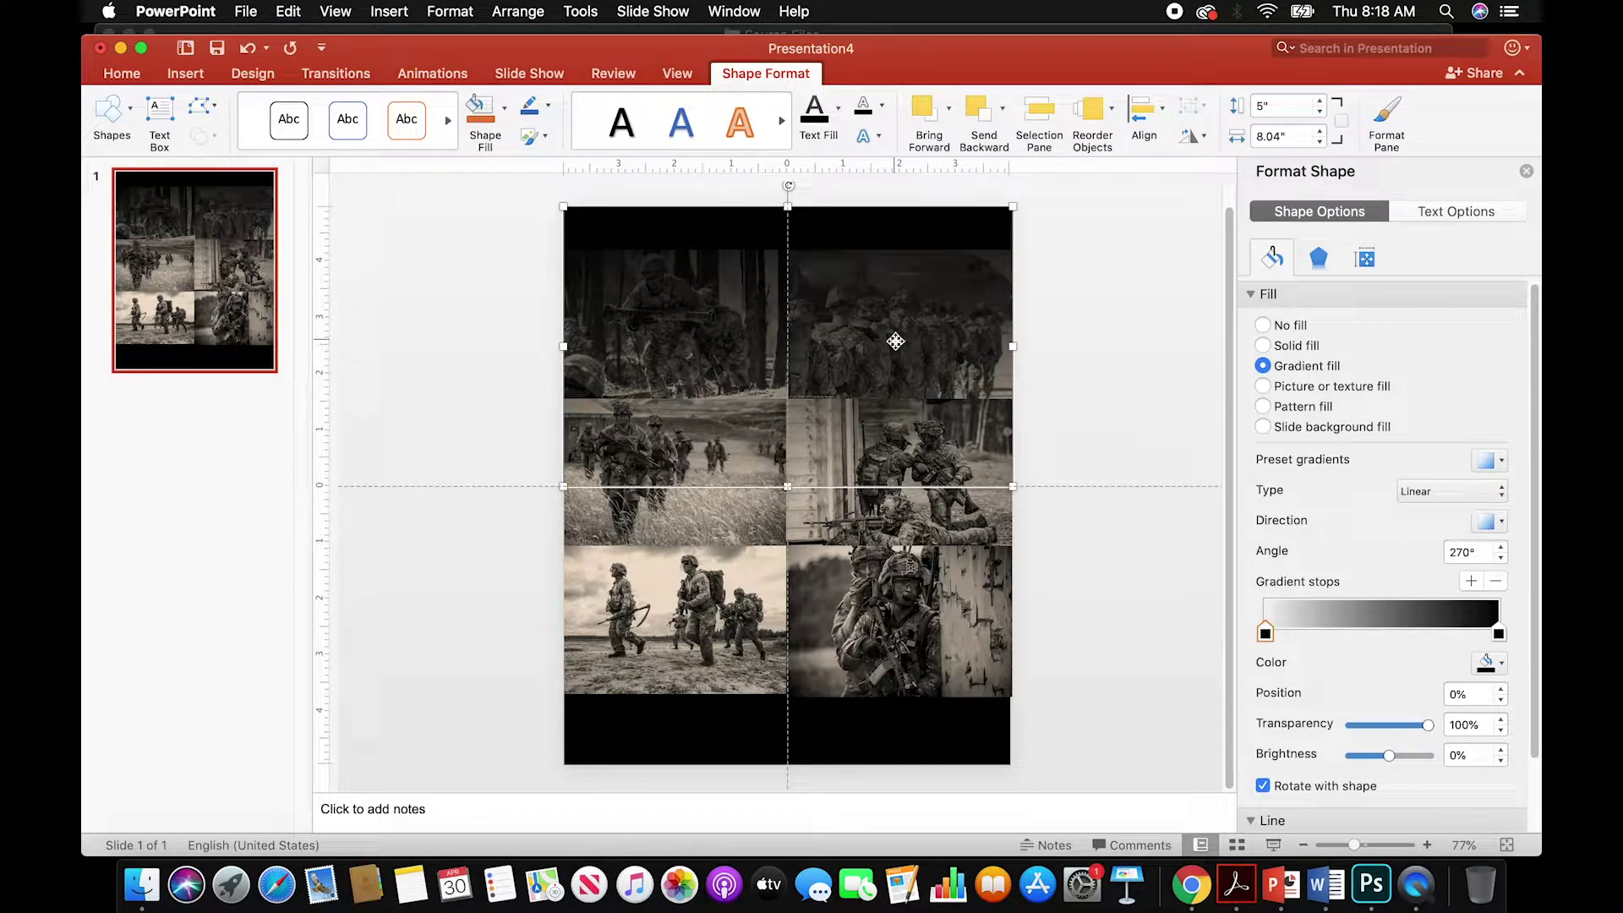
- Duplicate the gradient rectangle, rotate the copy upside down and place it over the lower half of the slide
key("super+v")
left_click_drag(832, 267, 820, 304)
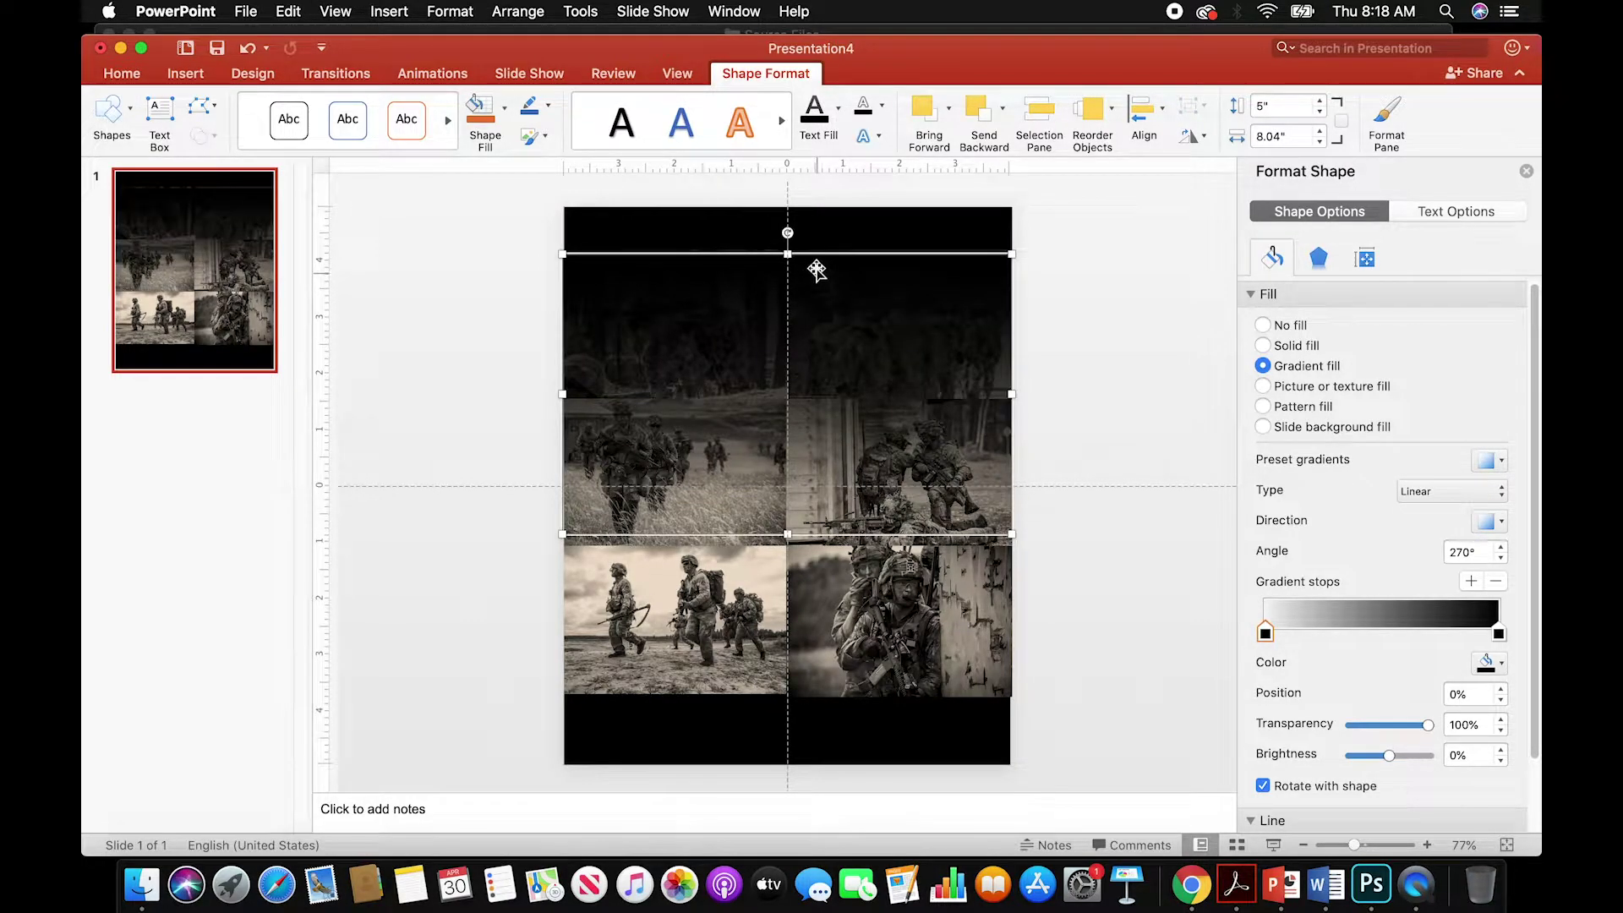
left_click_drag(787, 232, 844, 733)
left_click(1107, 539)
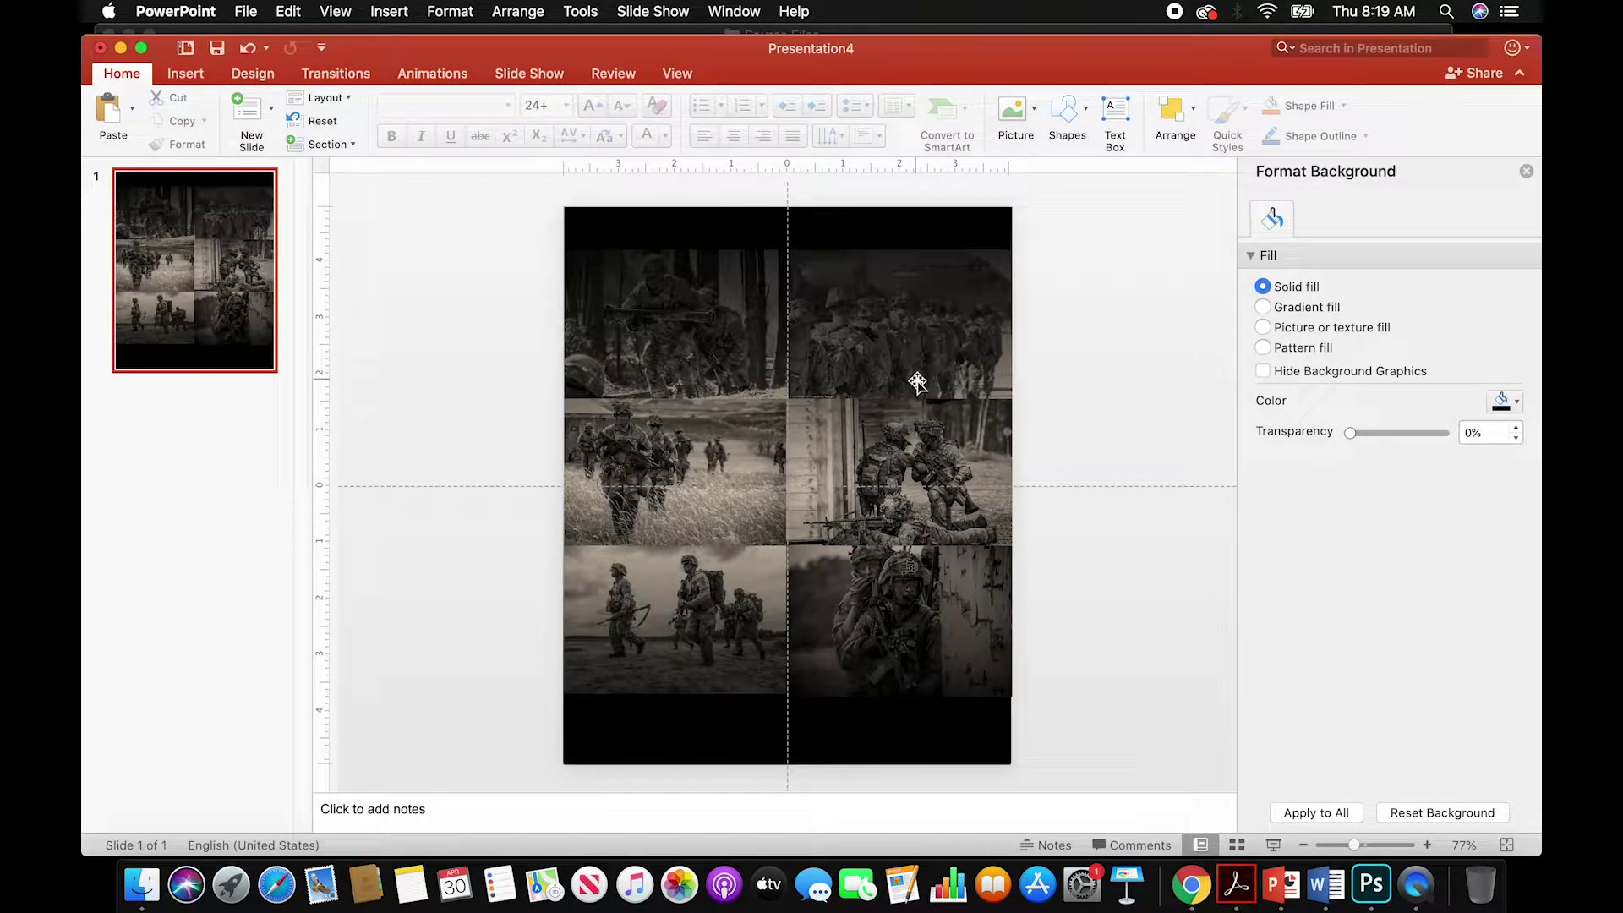
- Stretch the lower gradient rectangle up to the slide's top edge, about 9.99 inches high, to darken the whole photo collage
left_click(903, 622)
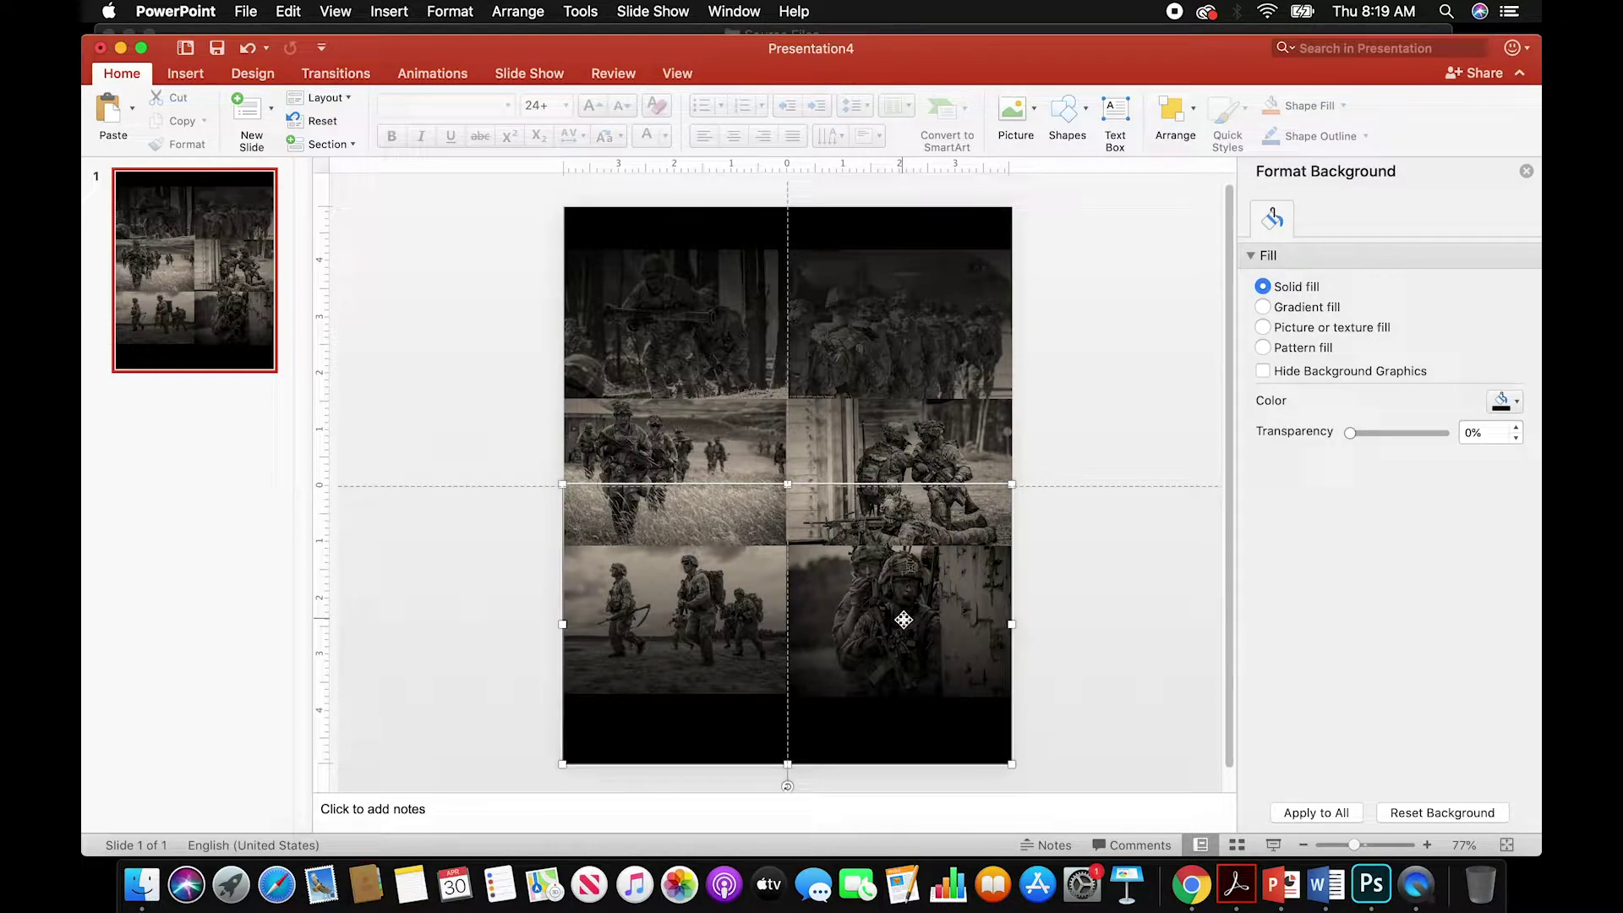
left_click_drag(787, 484, 807, 203)
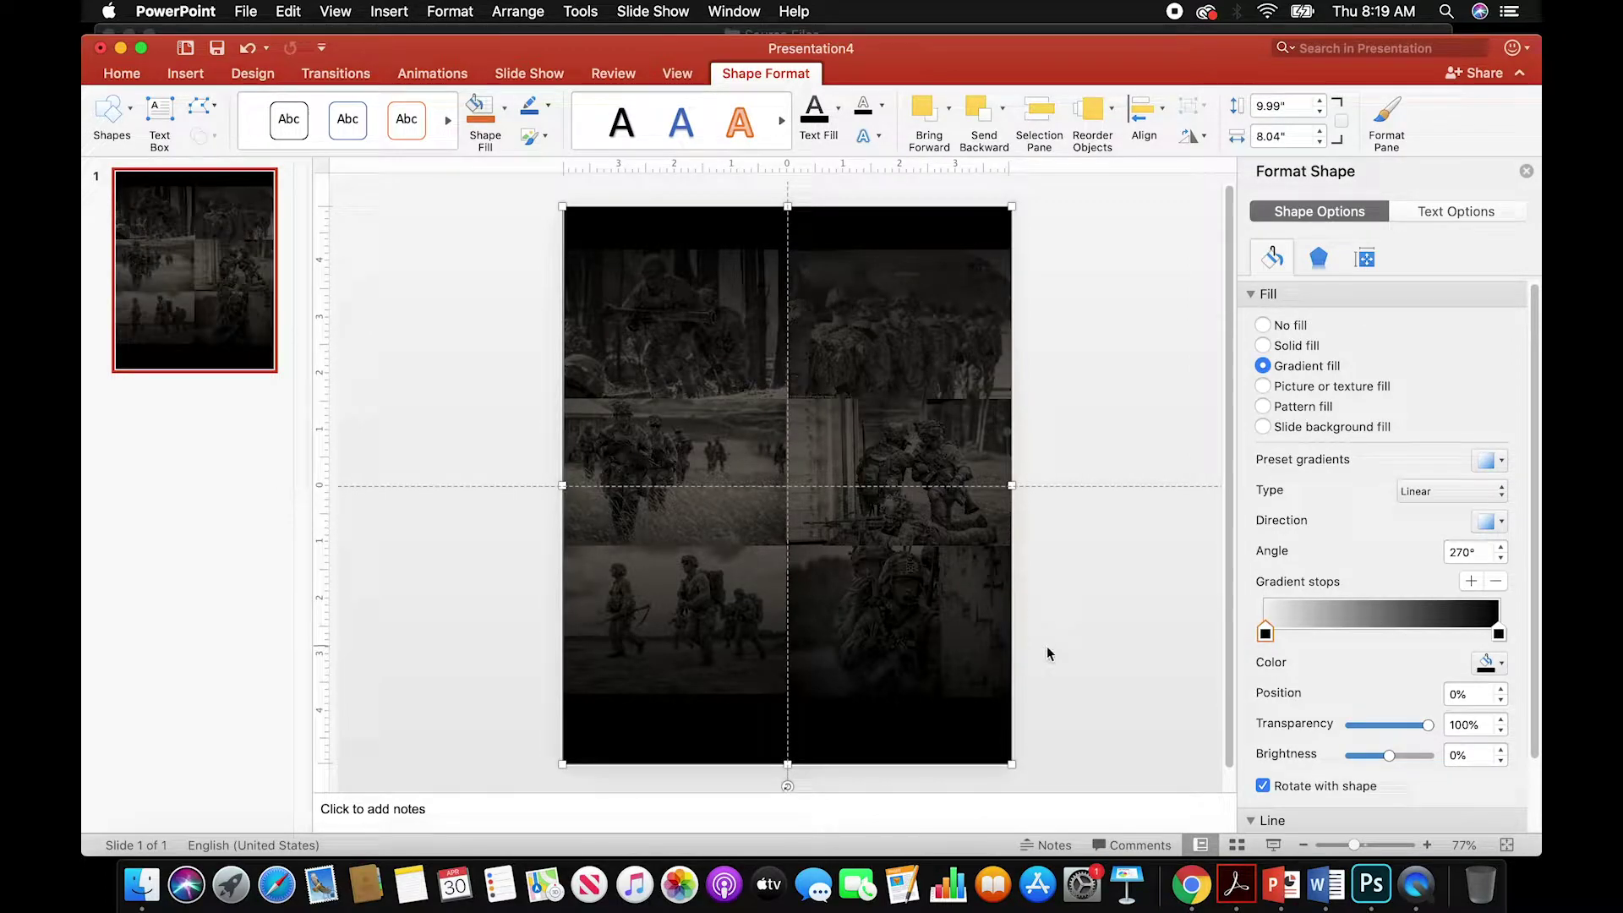
left_click(1079, 629)
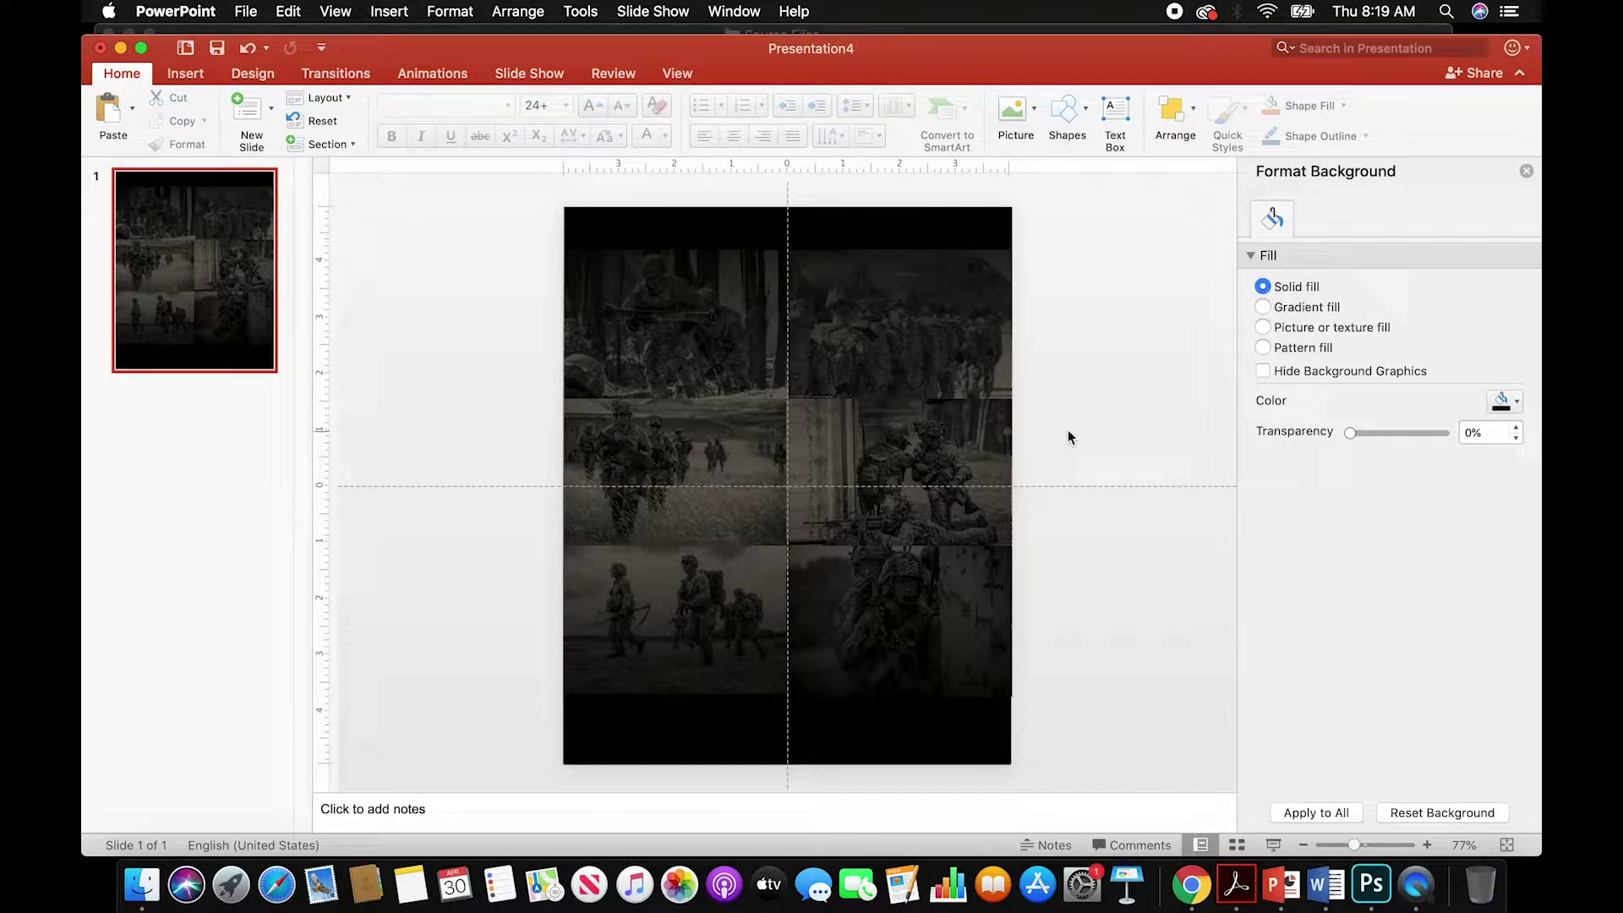
left_click(927, 291)
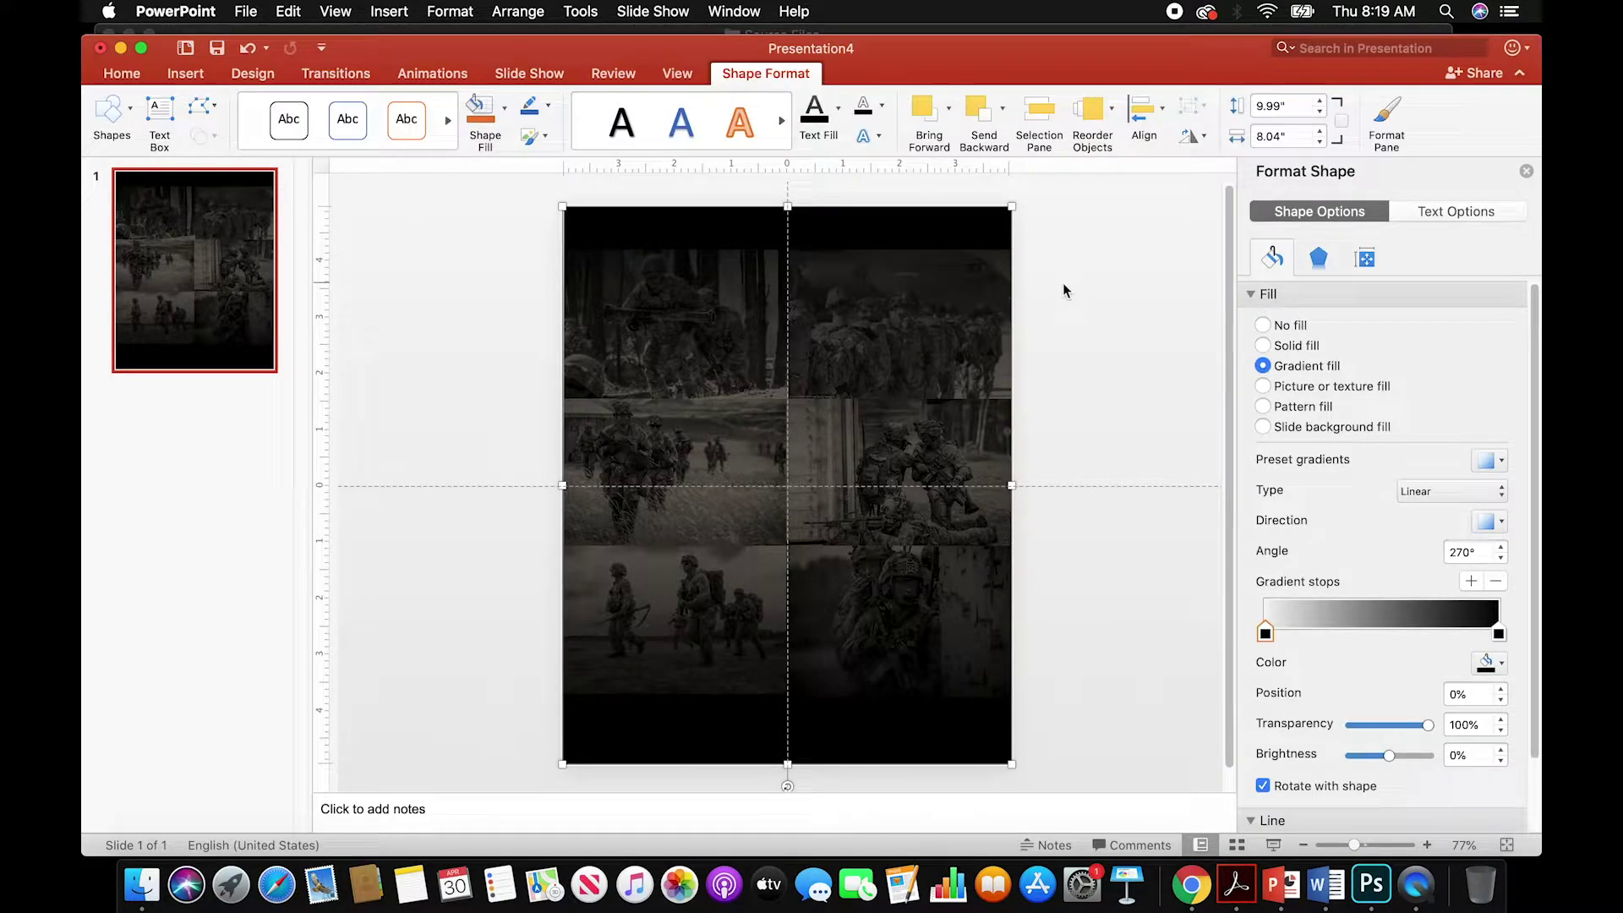
left_click(1101, 389)
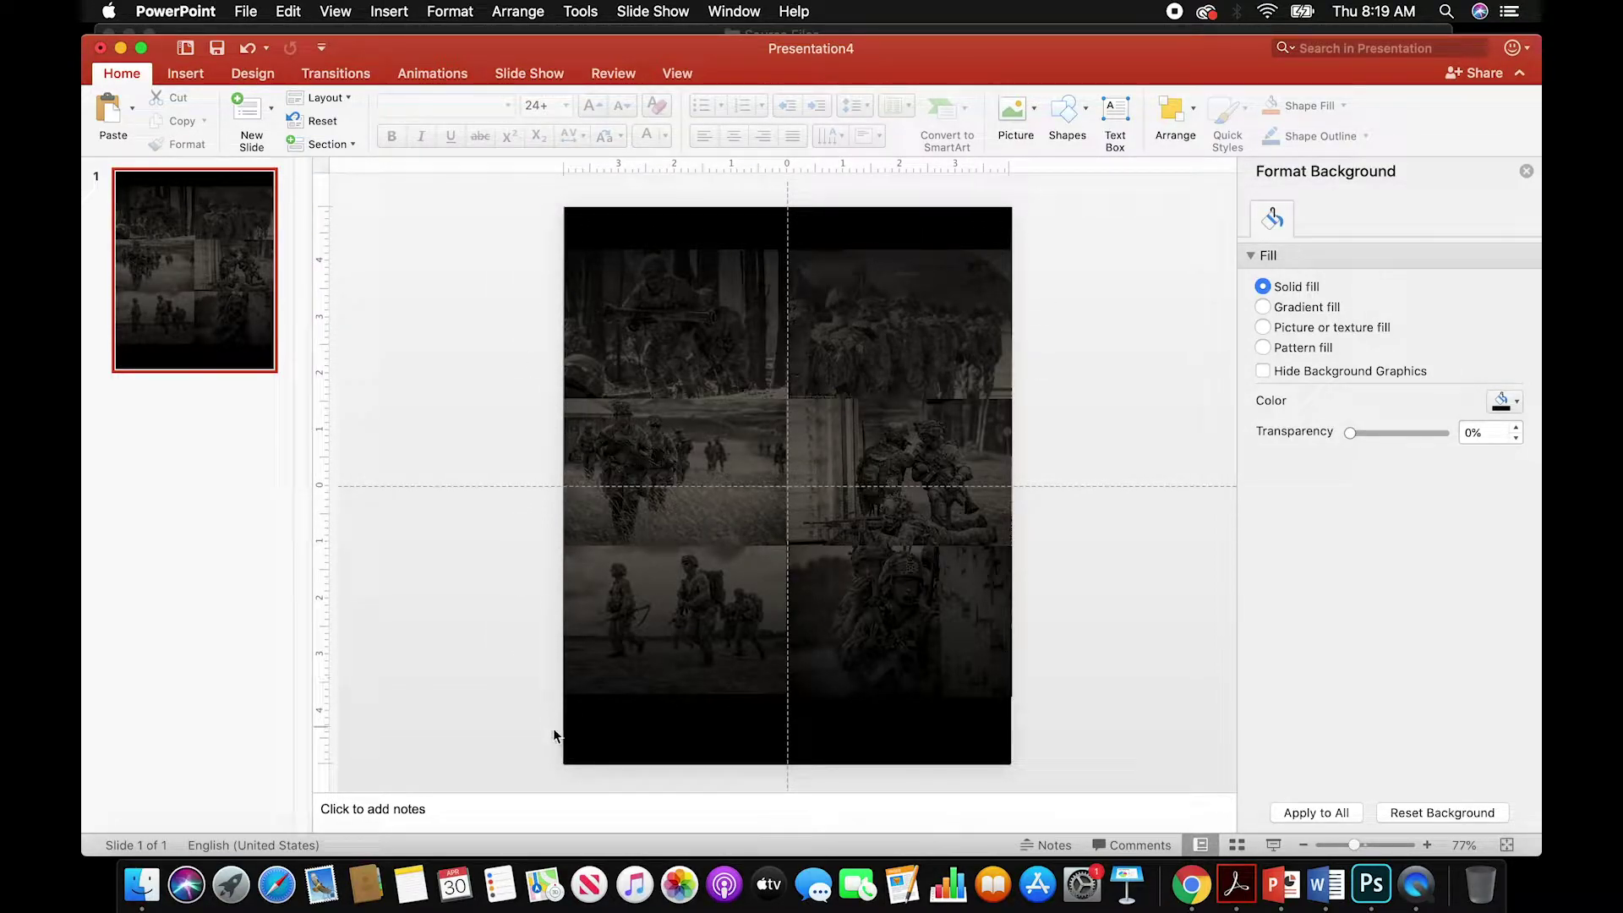
- Draw a rectangle covering the entire slide, 8 inches wide and 10 inches high
left_click(187, 76)
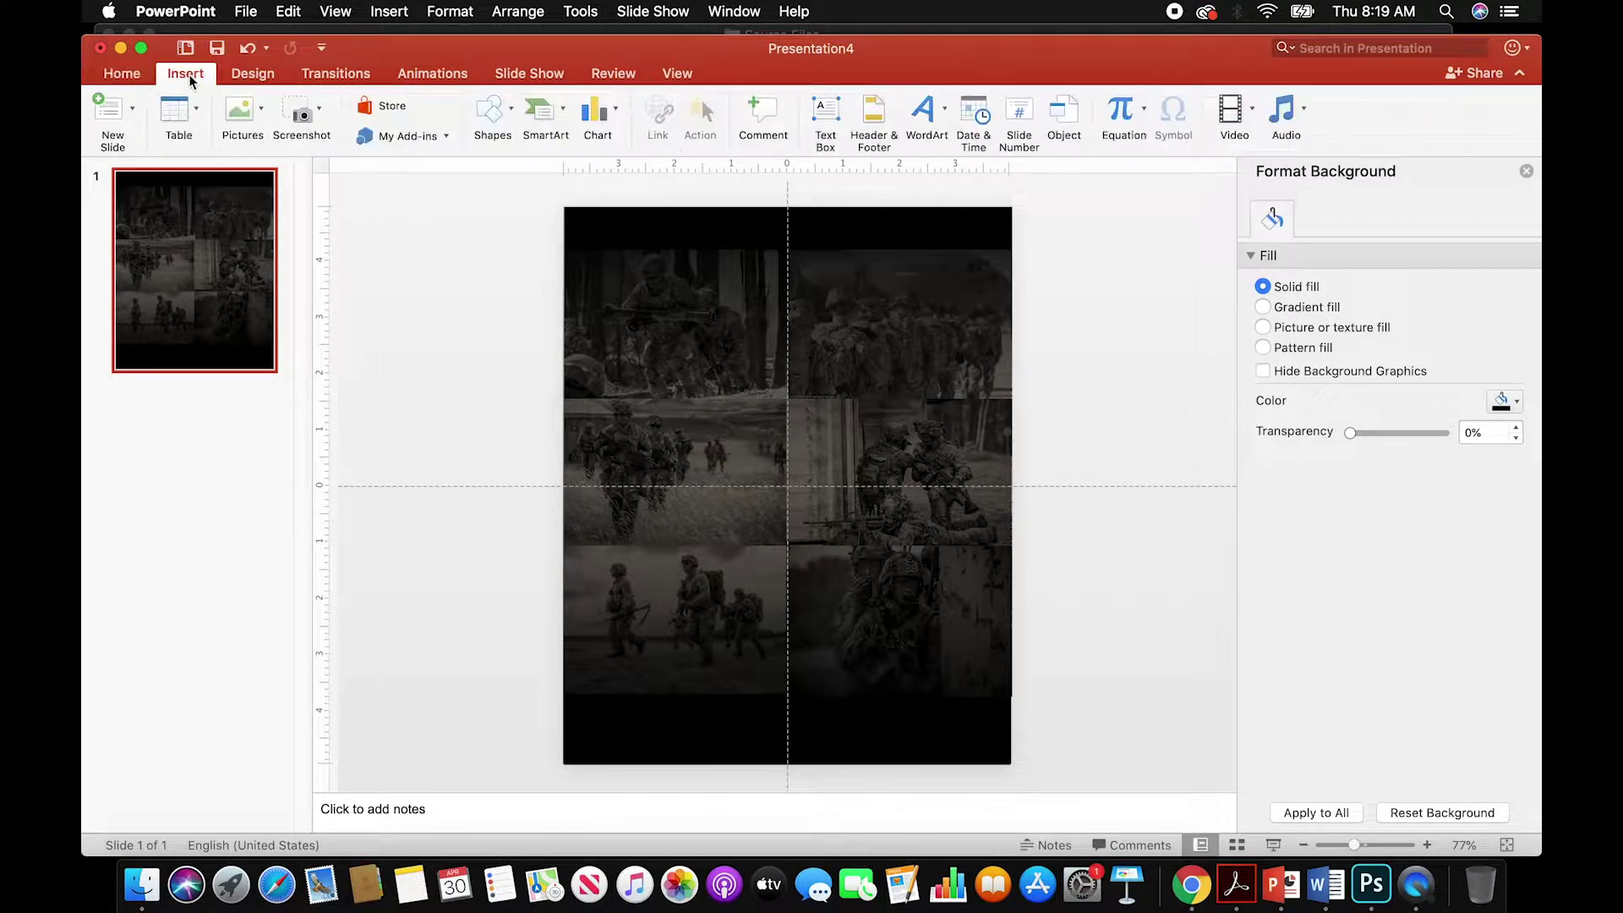
left_click(510, 118)
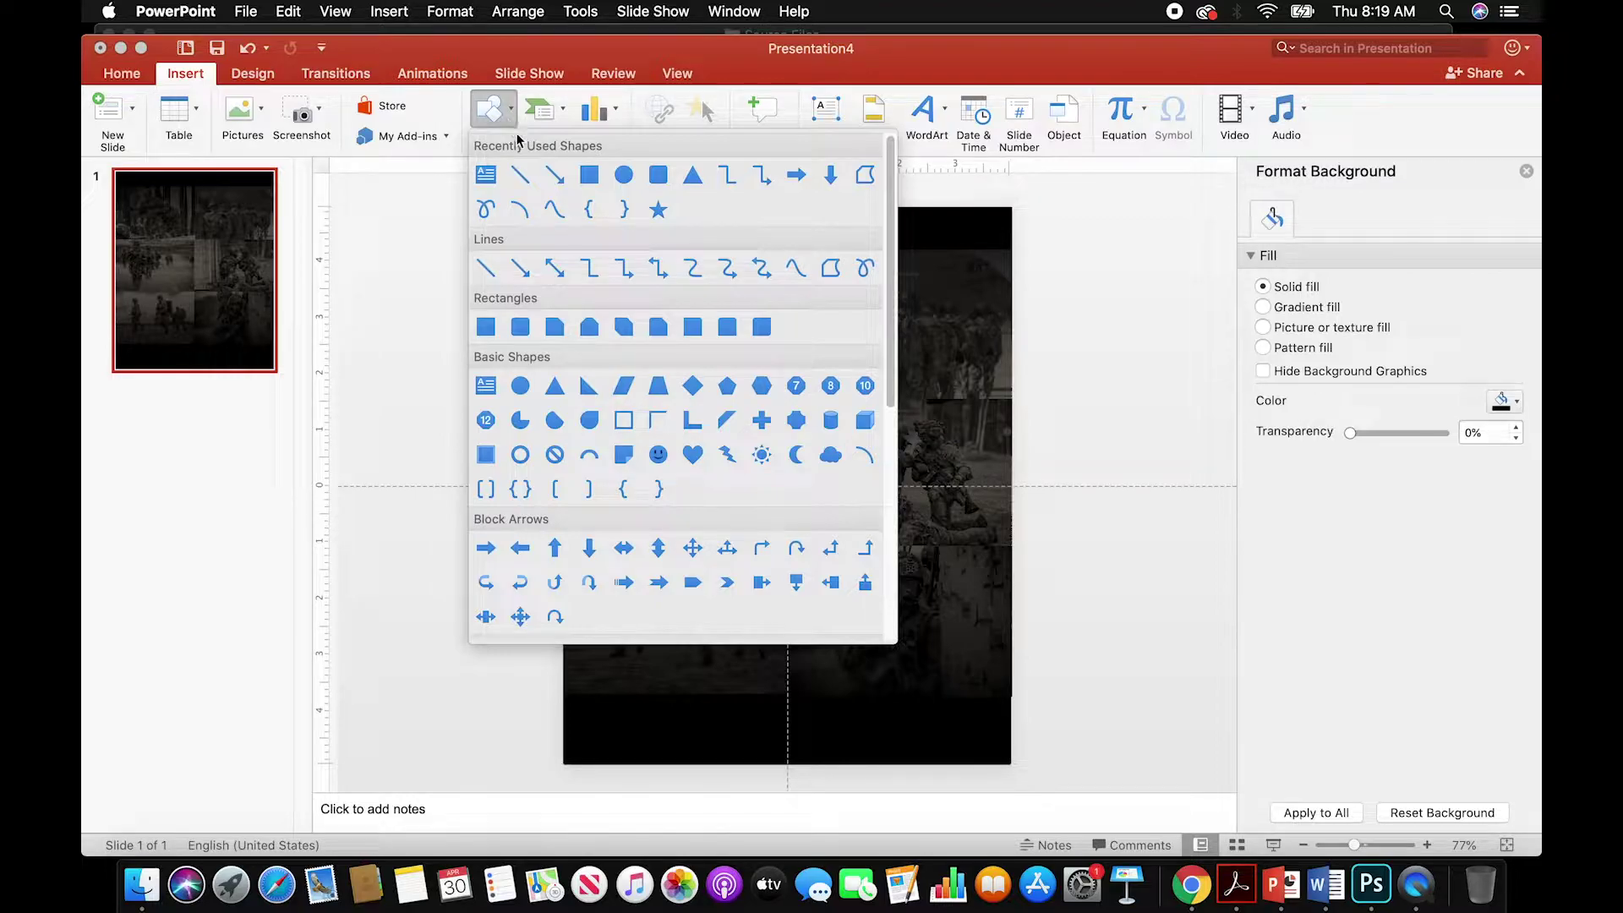
left_click(594, 182)
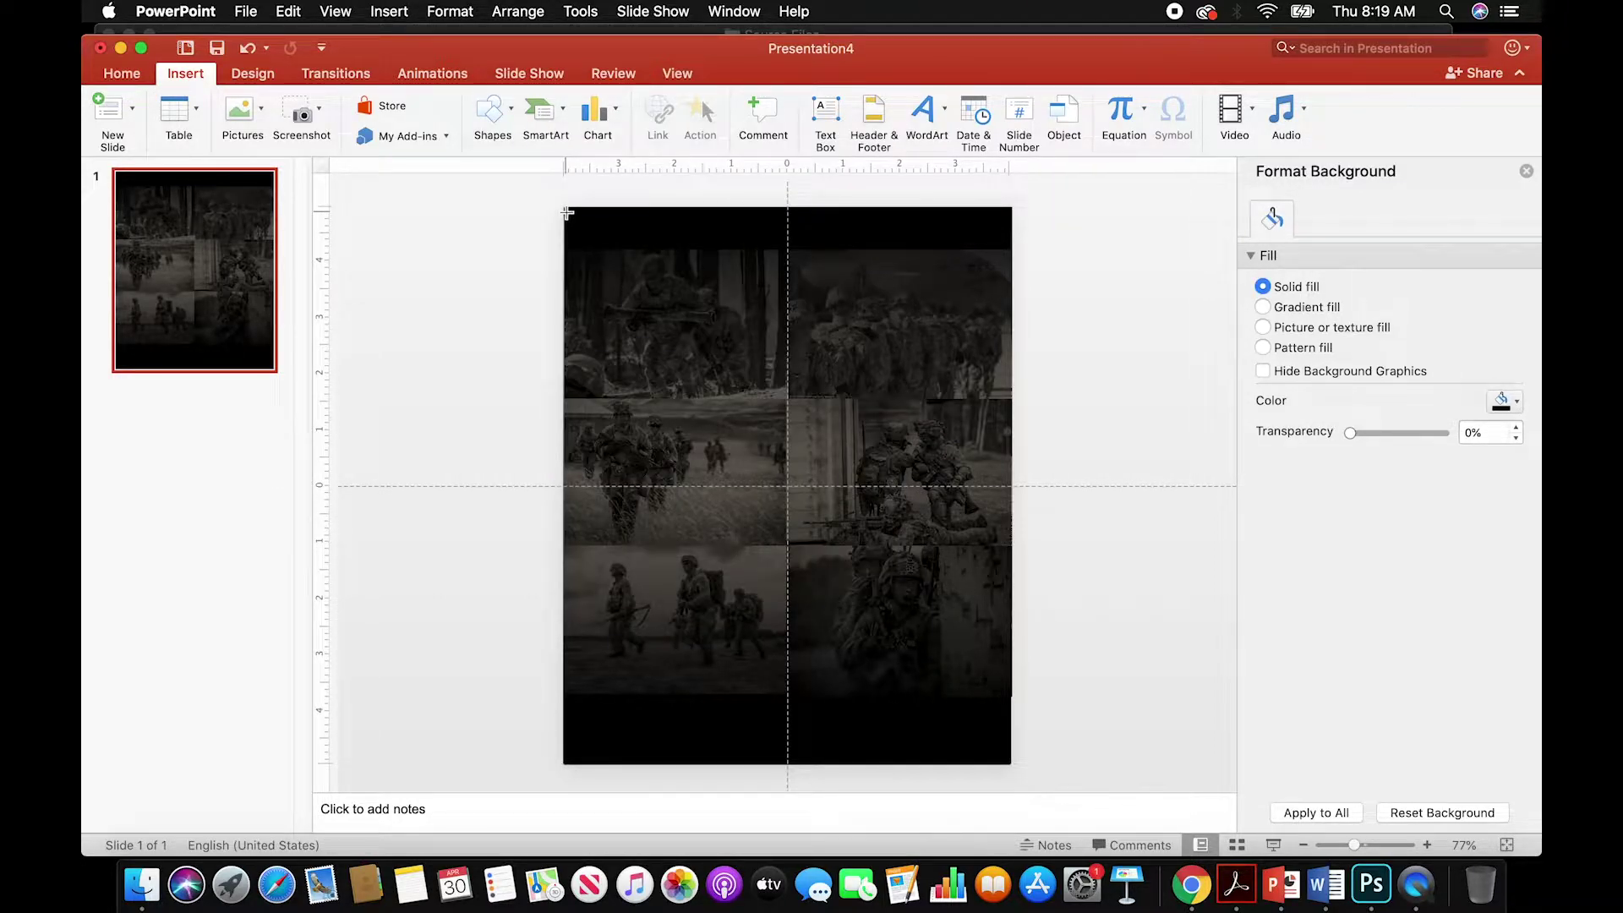
mouse_move(565, 207)
left_mouse_down()
mouse_move(776, 541)
mouse_move(1012, 766)
left_mouse_up()
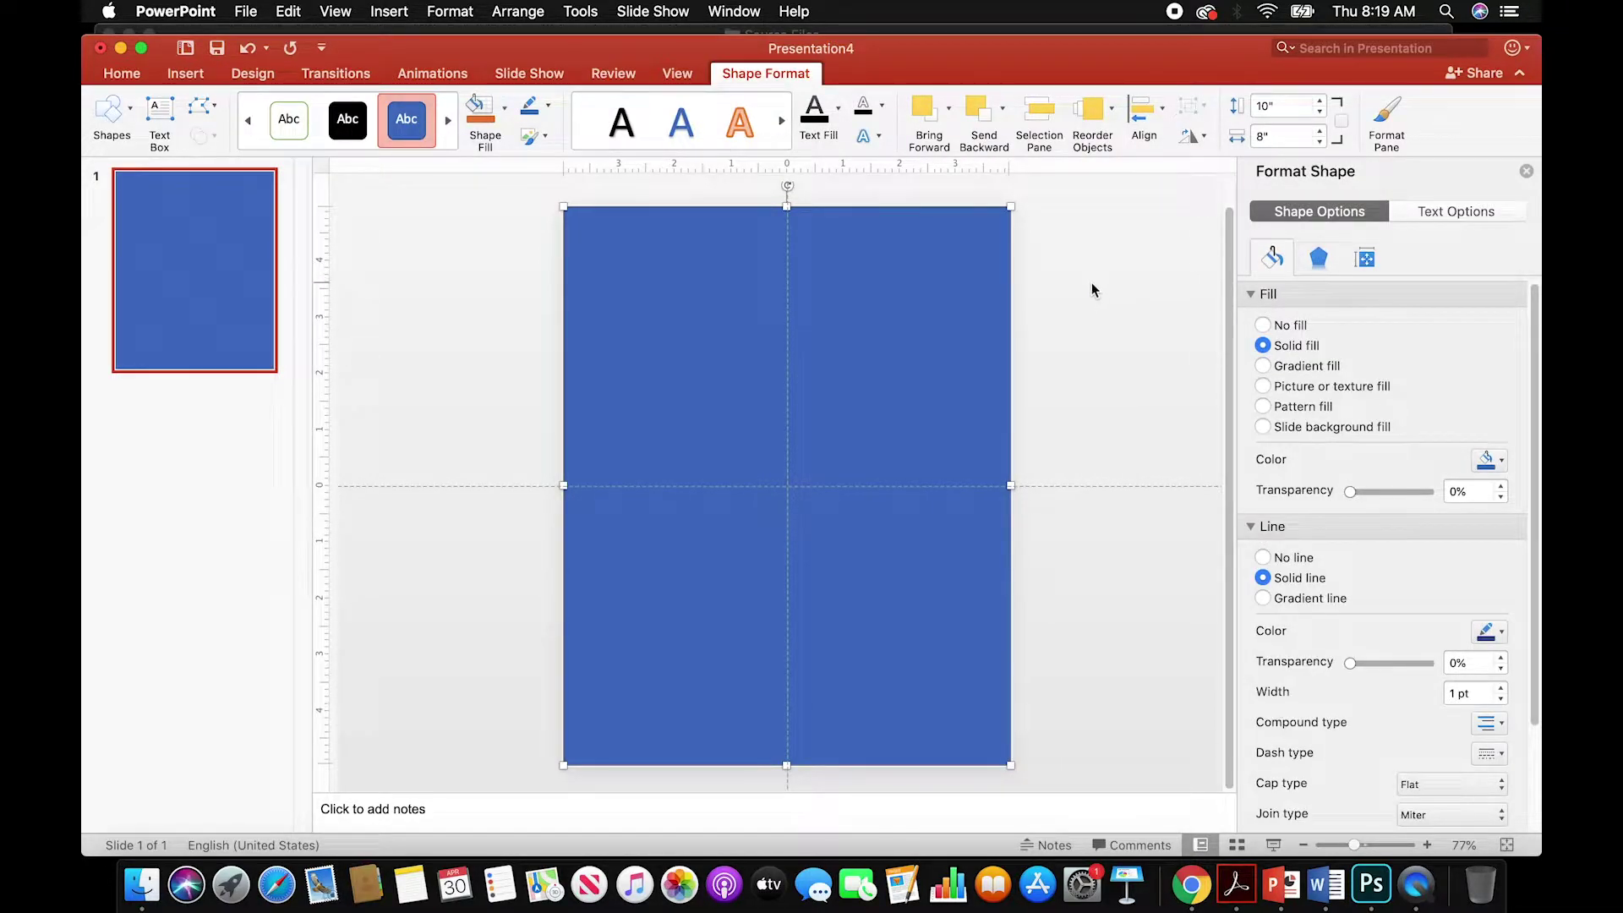
- Set the slide-sized rectangle to no fill so the darkened photo collage shows through
right_click(959, 336)
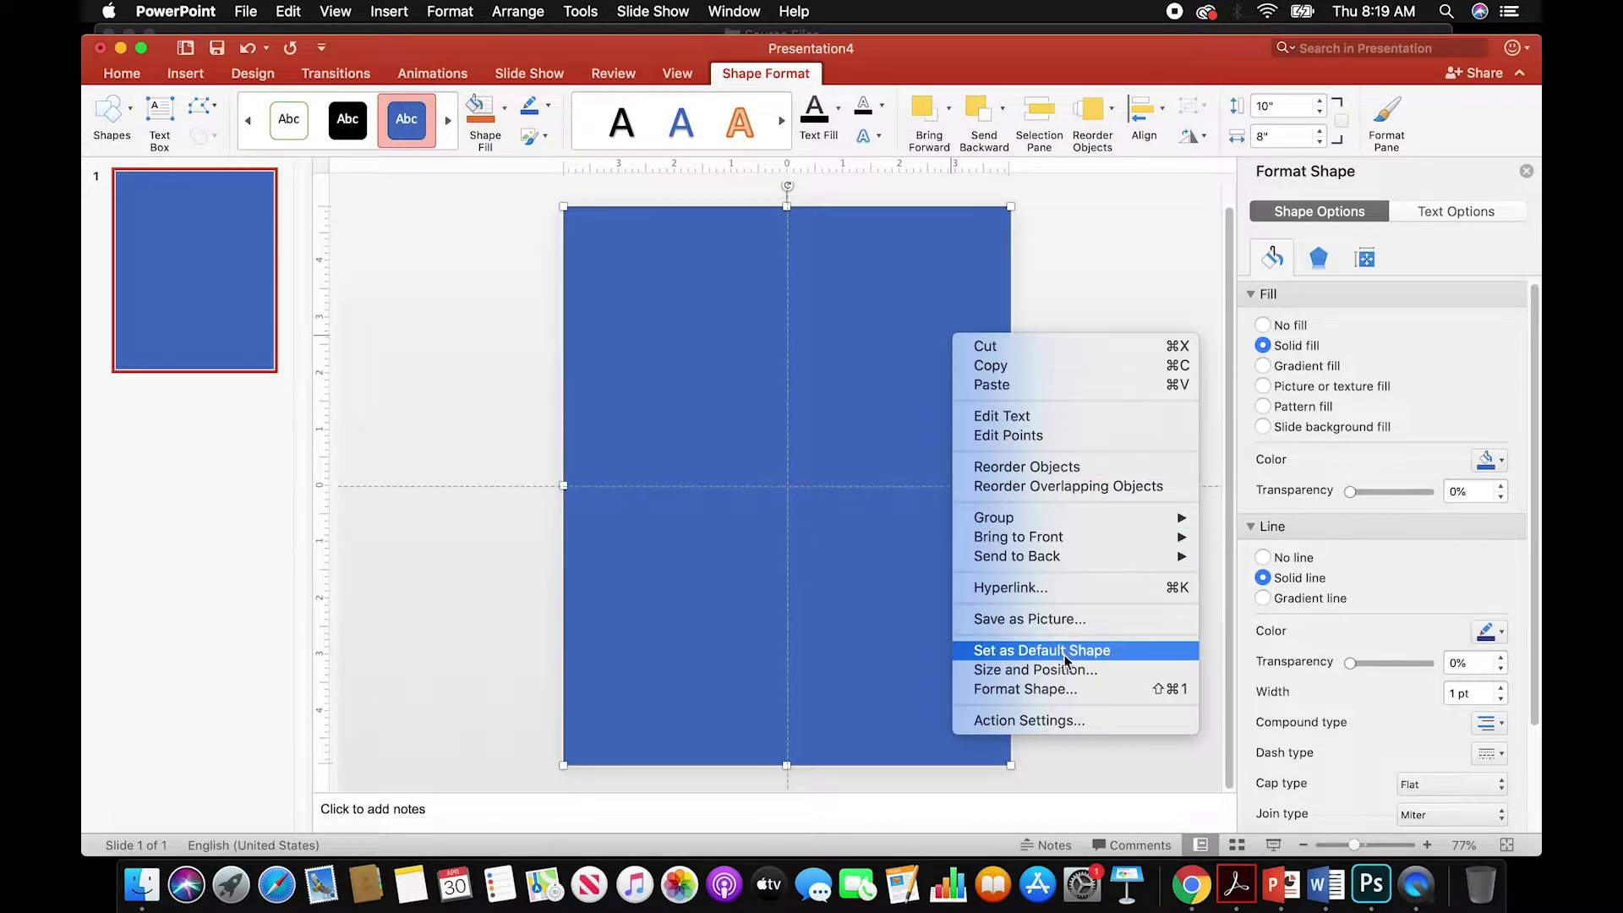
left_click(1067, 691)
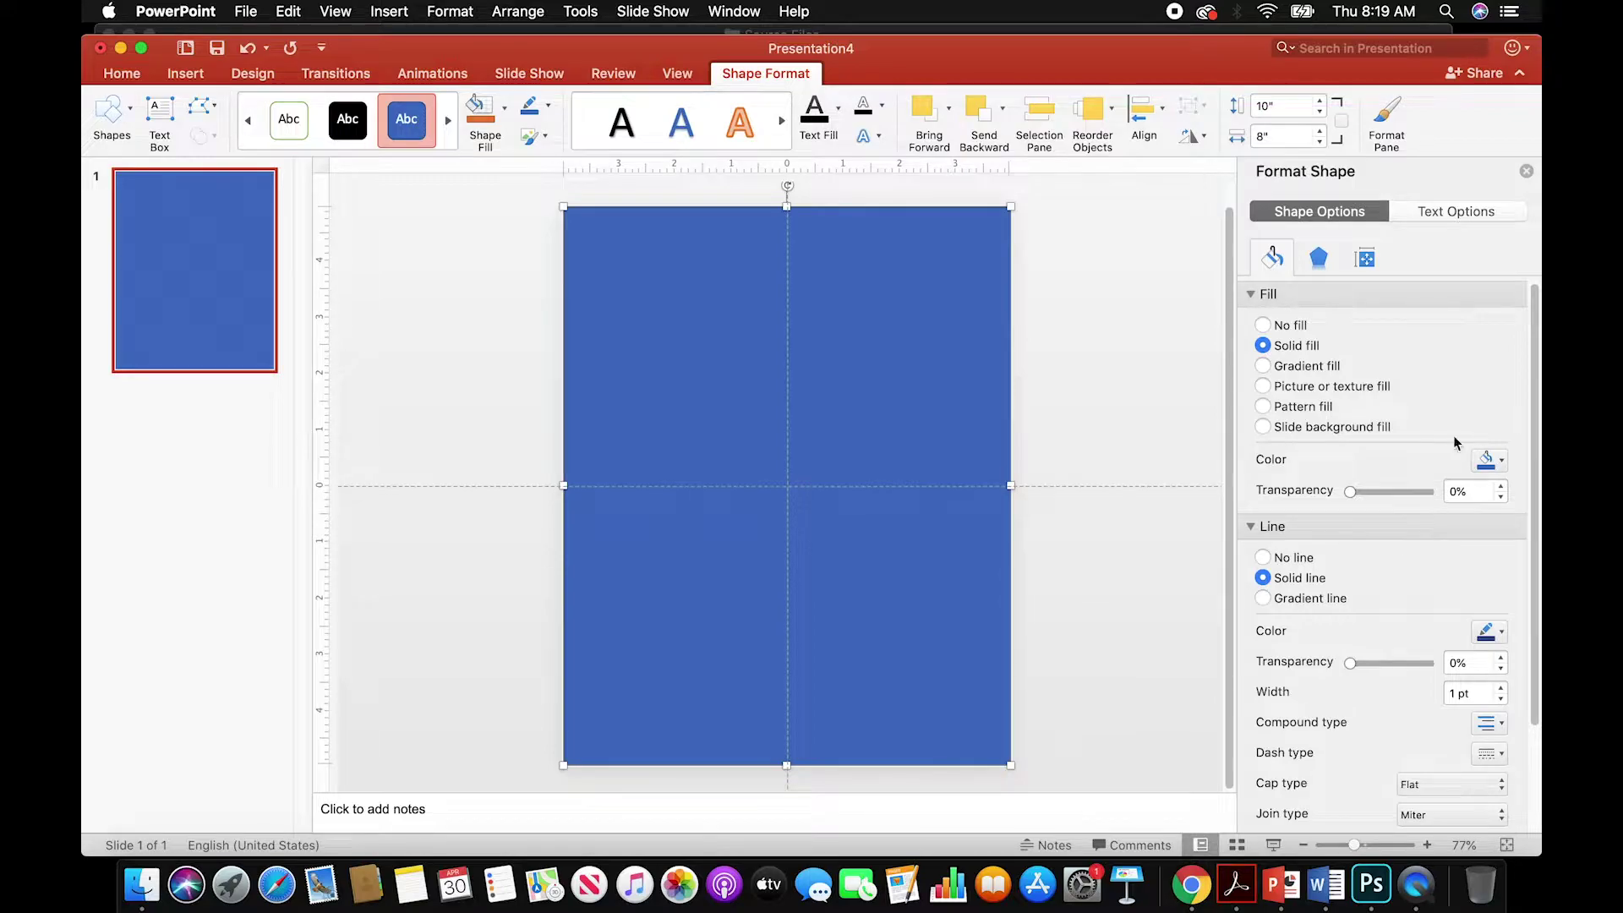
left_click(1263, 327)
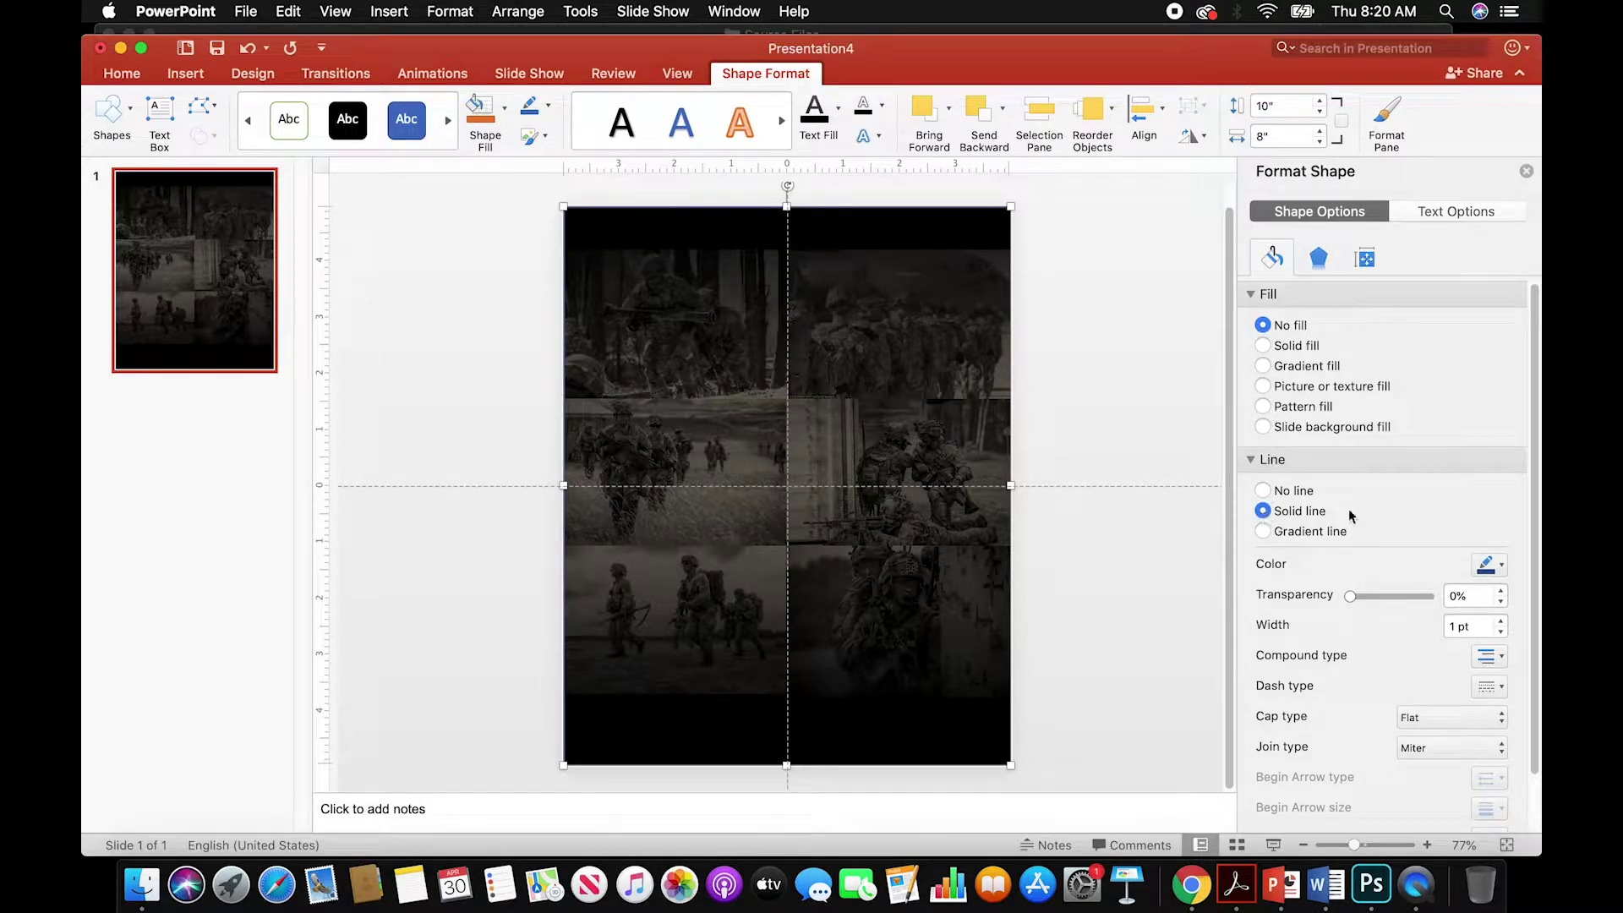
- Give the slide-sized rectangle a solid Gold, Accent 4 outline 25 pt wide as a poster border
left_click(1504, 570)
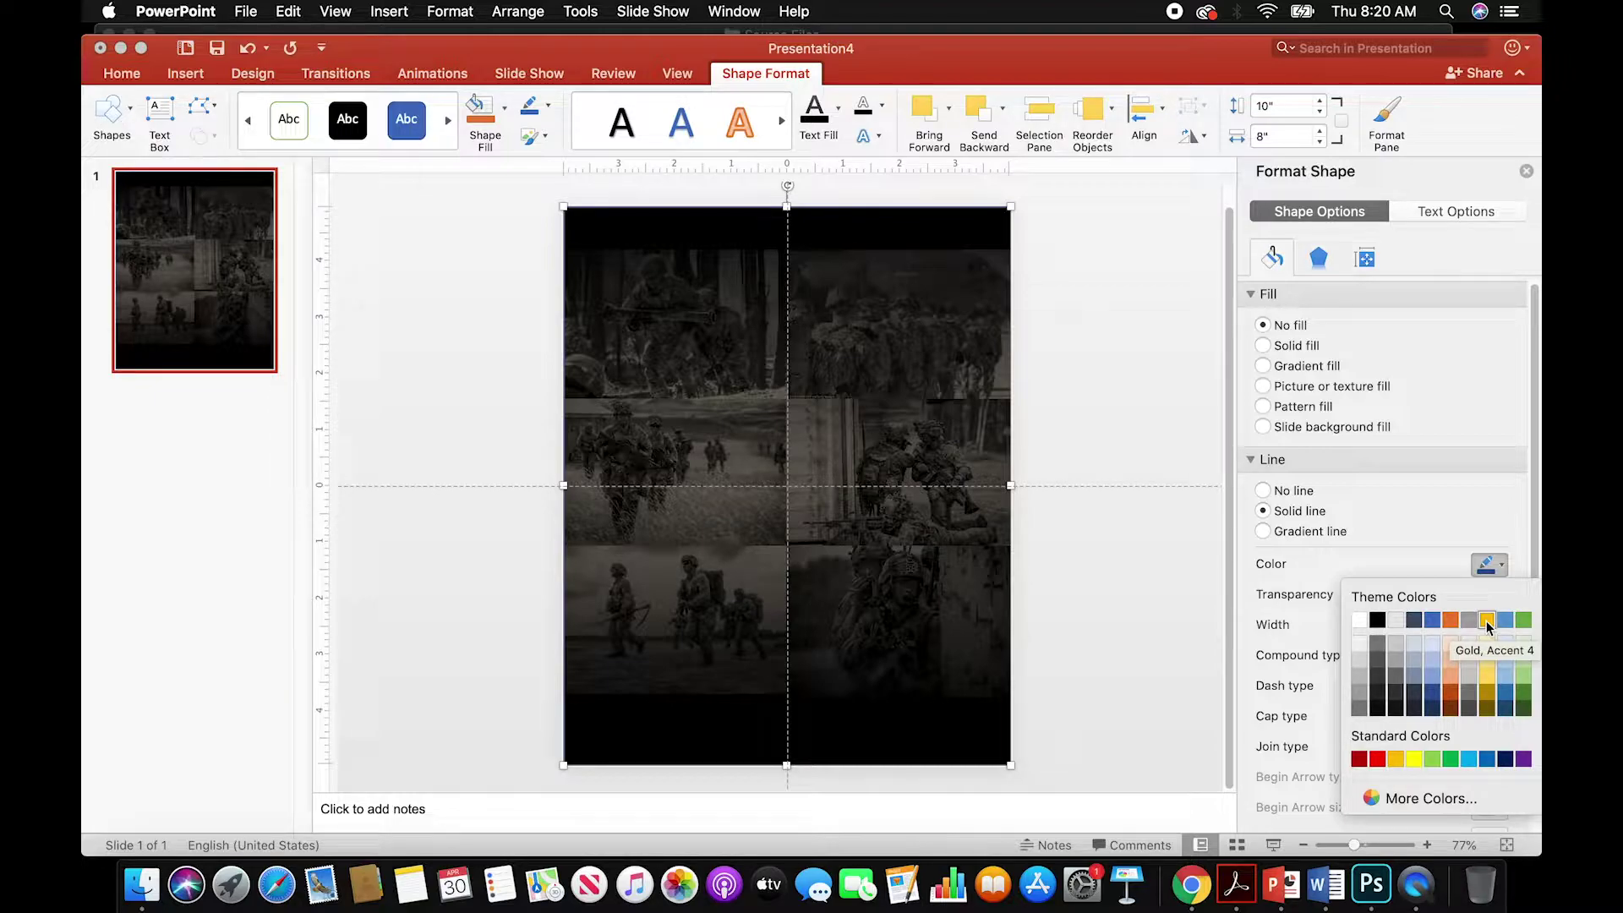
left_click(1487, 622)
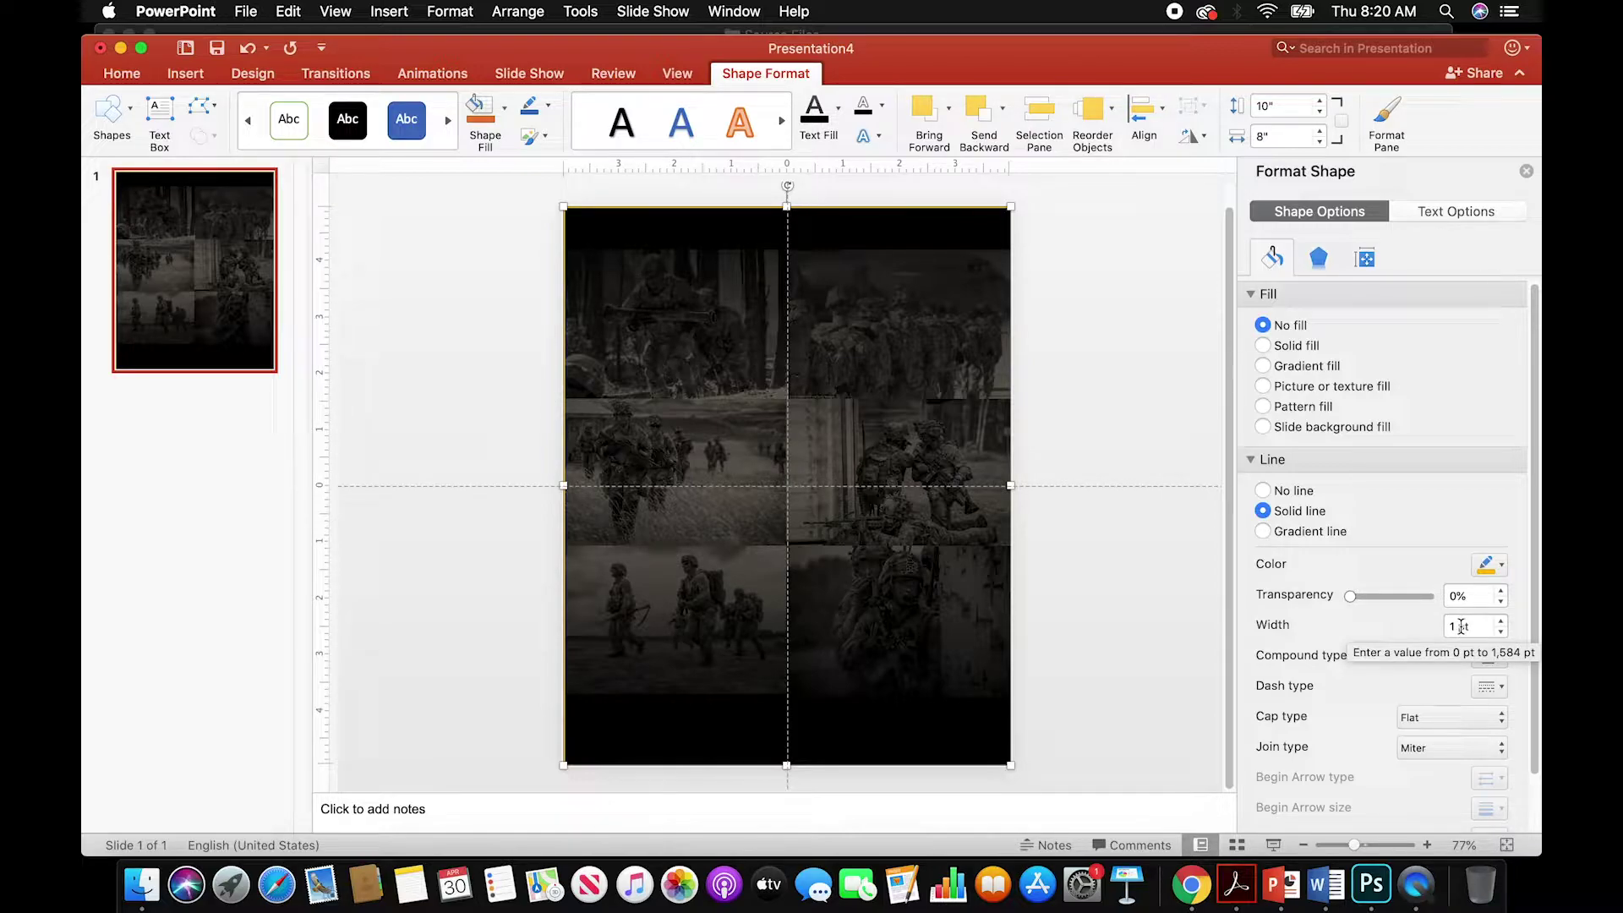
left_click(1472, 626)
type("25")
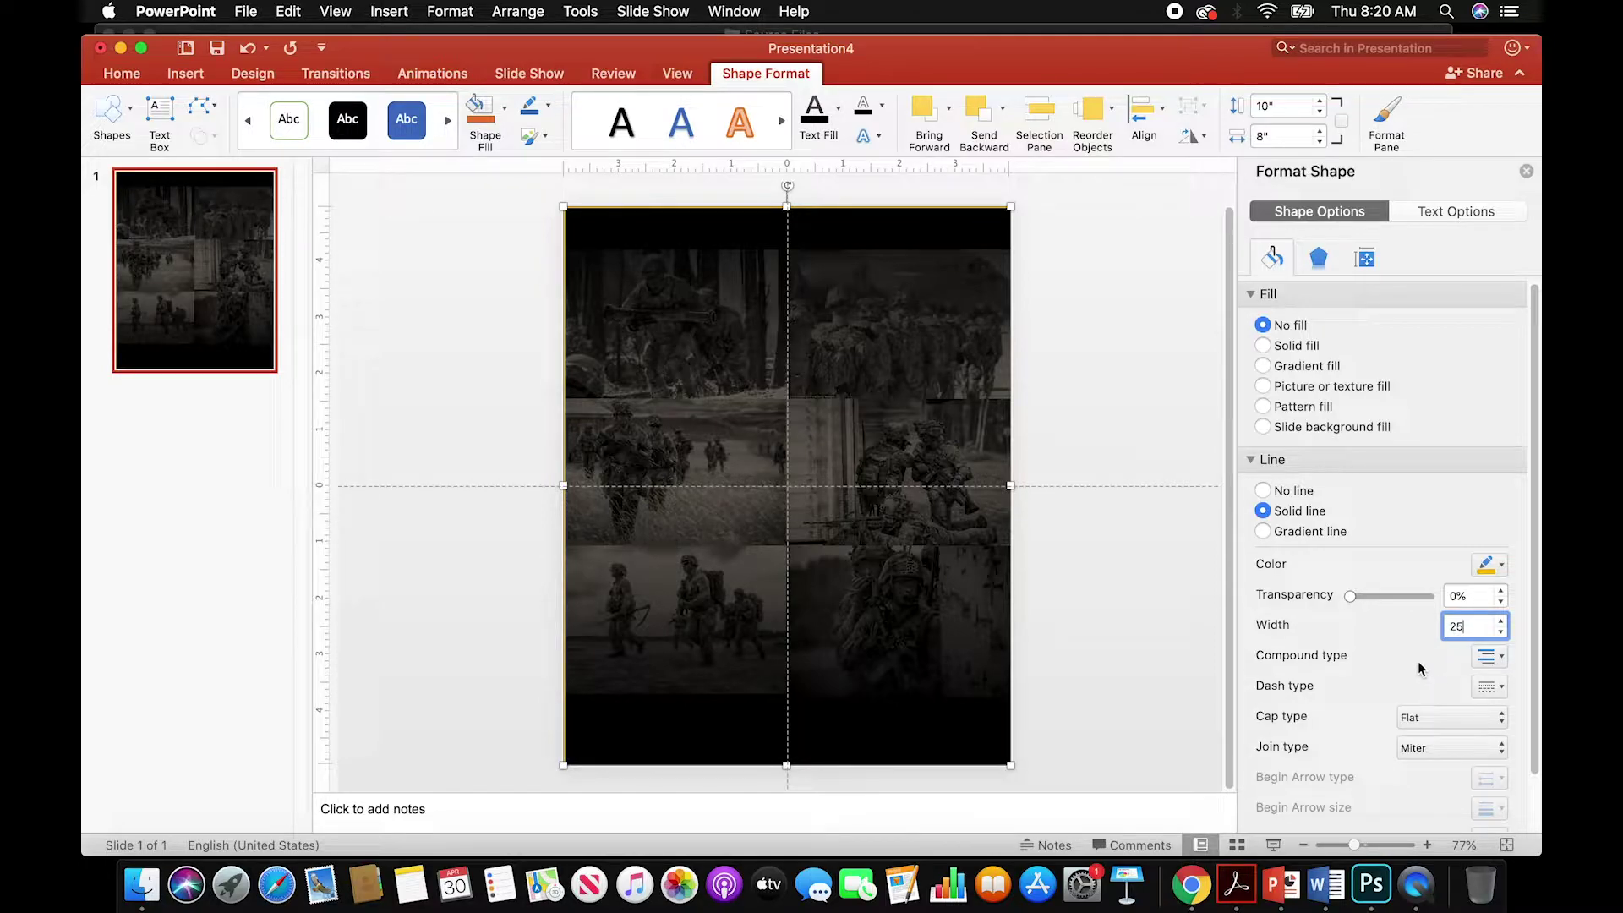
left_click(1479, 597)
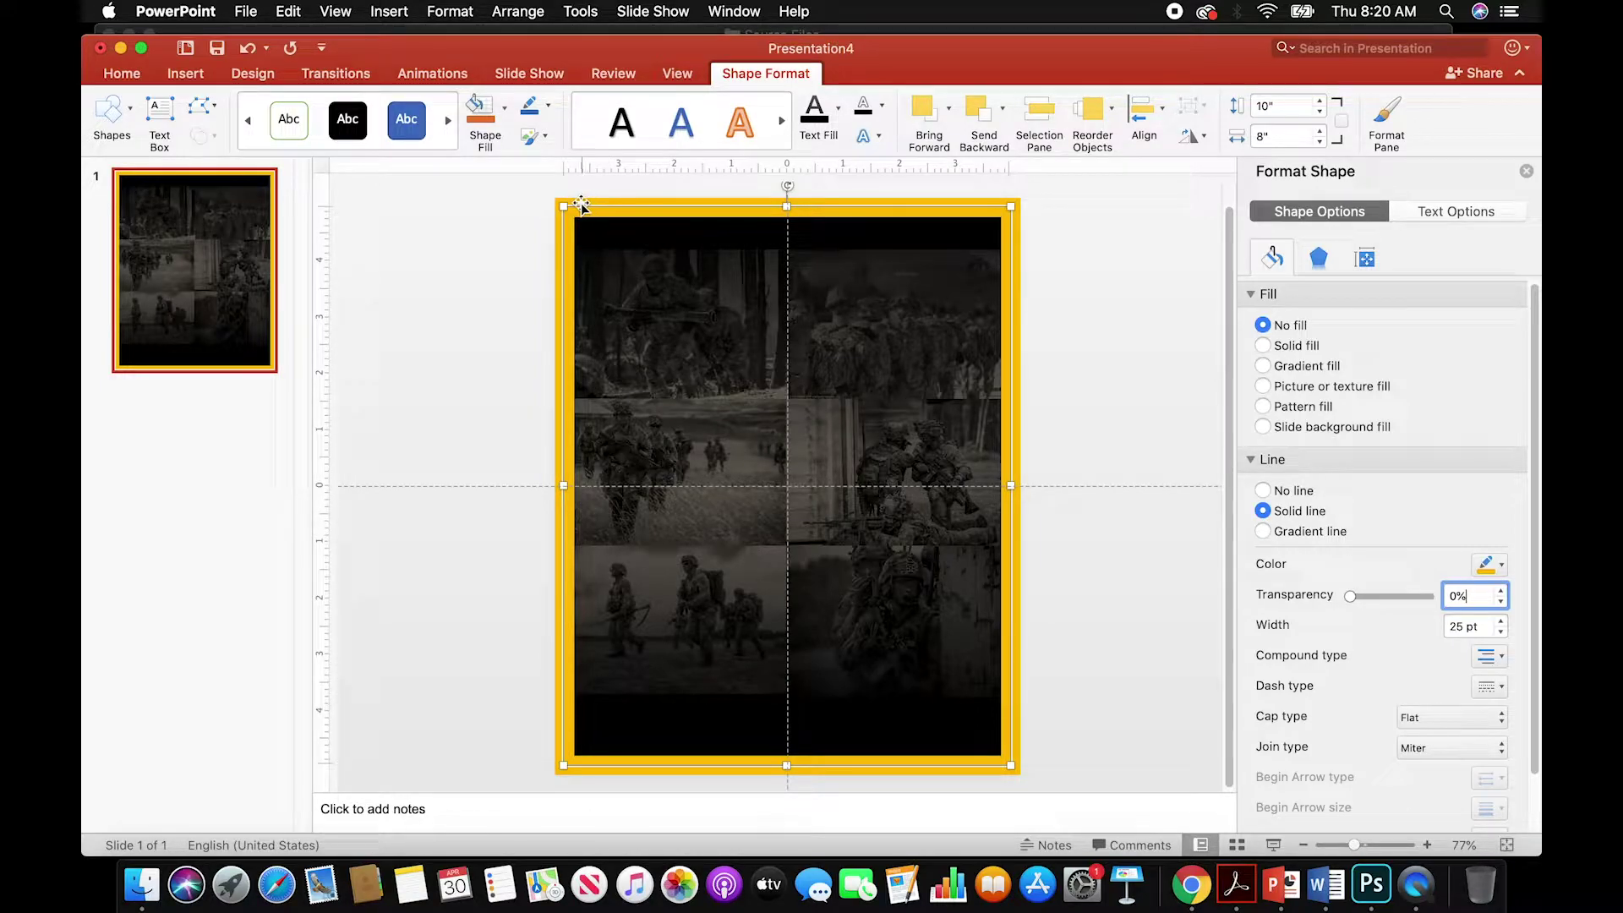
left_click(1133, 358)
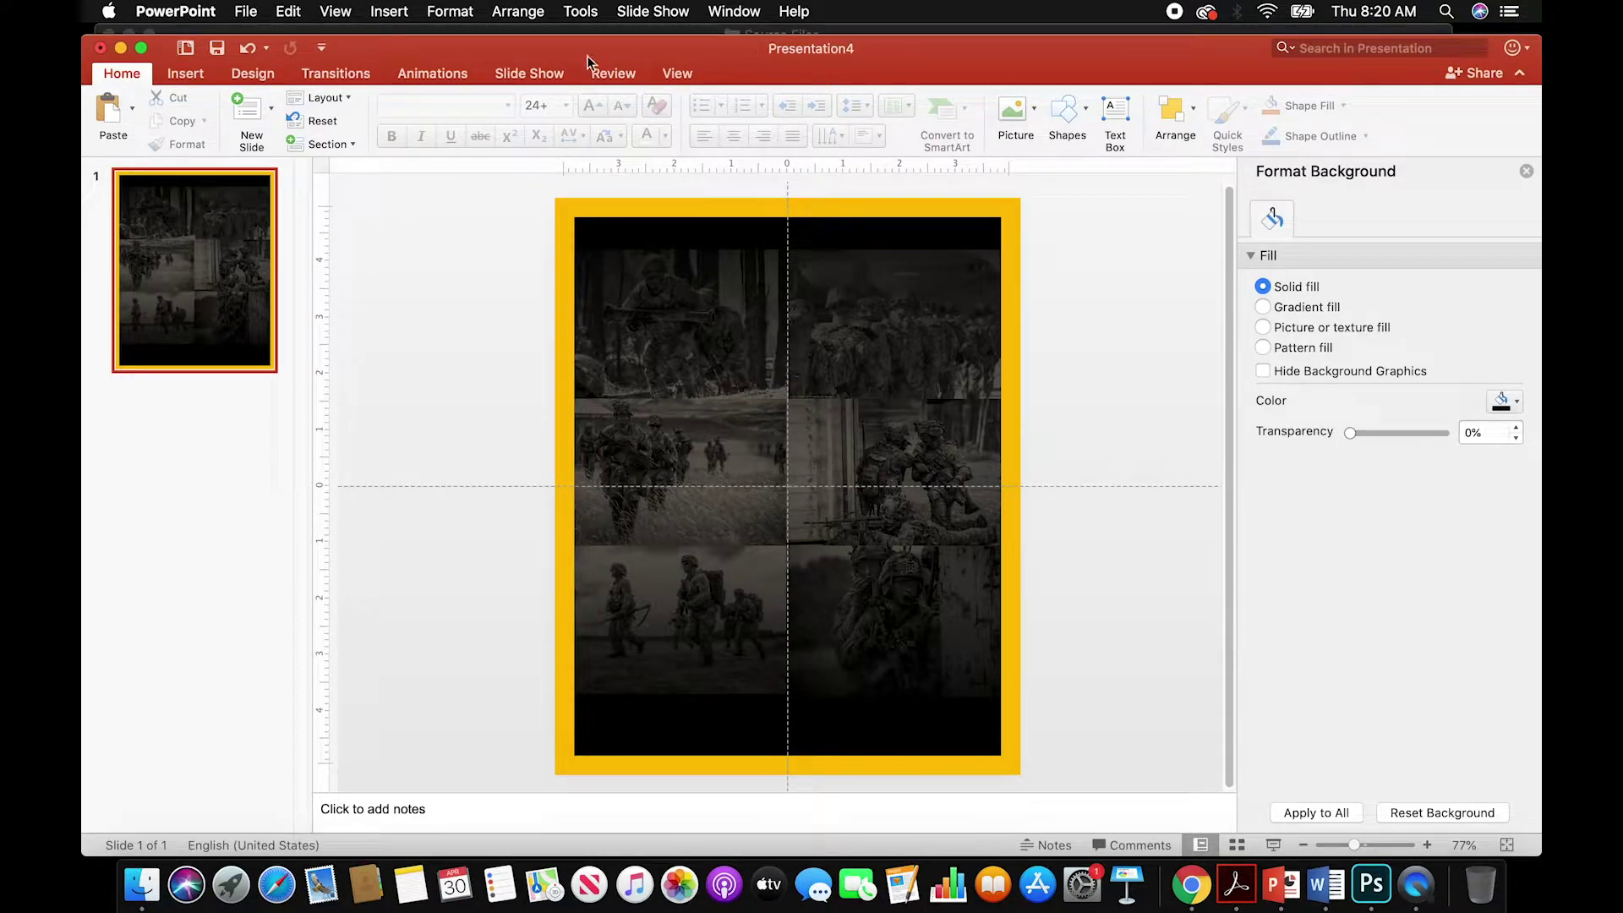
- Add a text box across the upper part of the slide, spanning nearly the full width inside the gold border
left_click(198, 72)
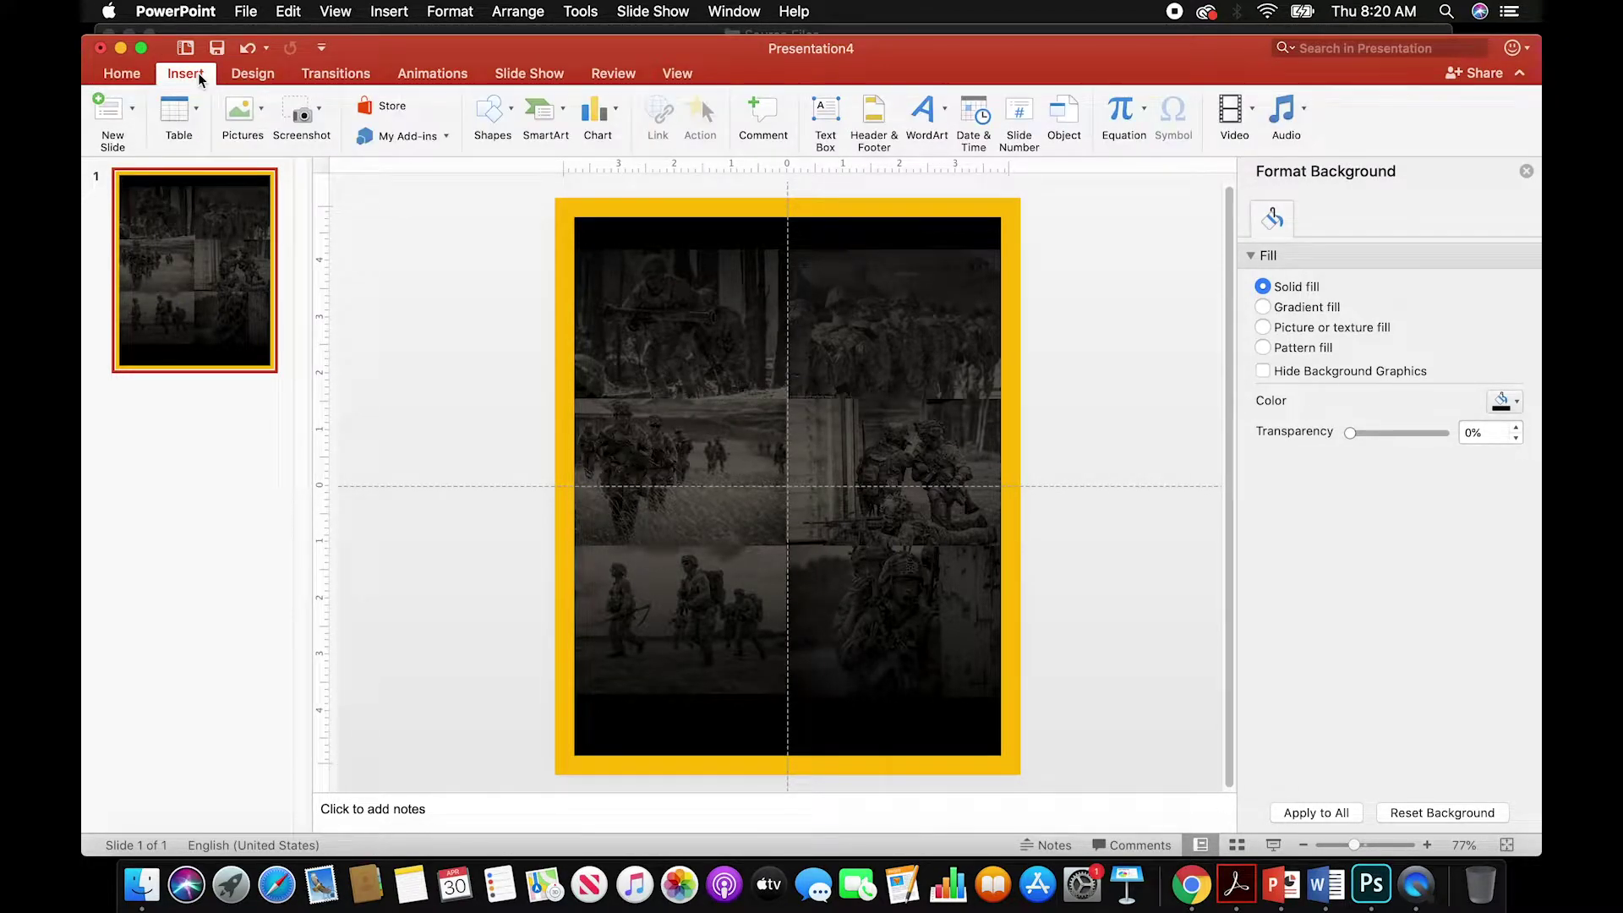
left_click(827, 113)
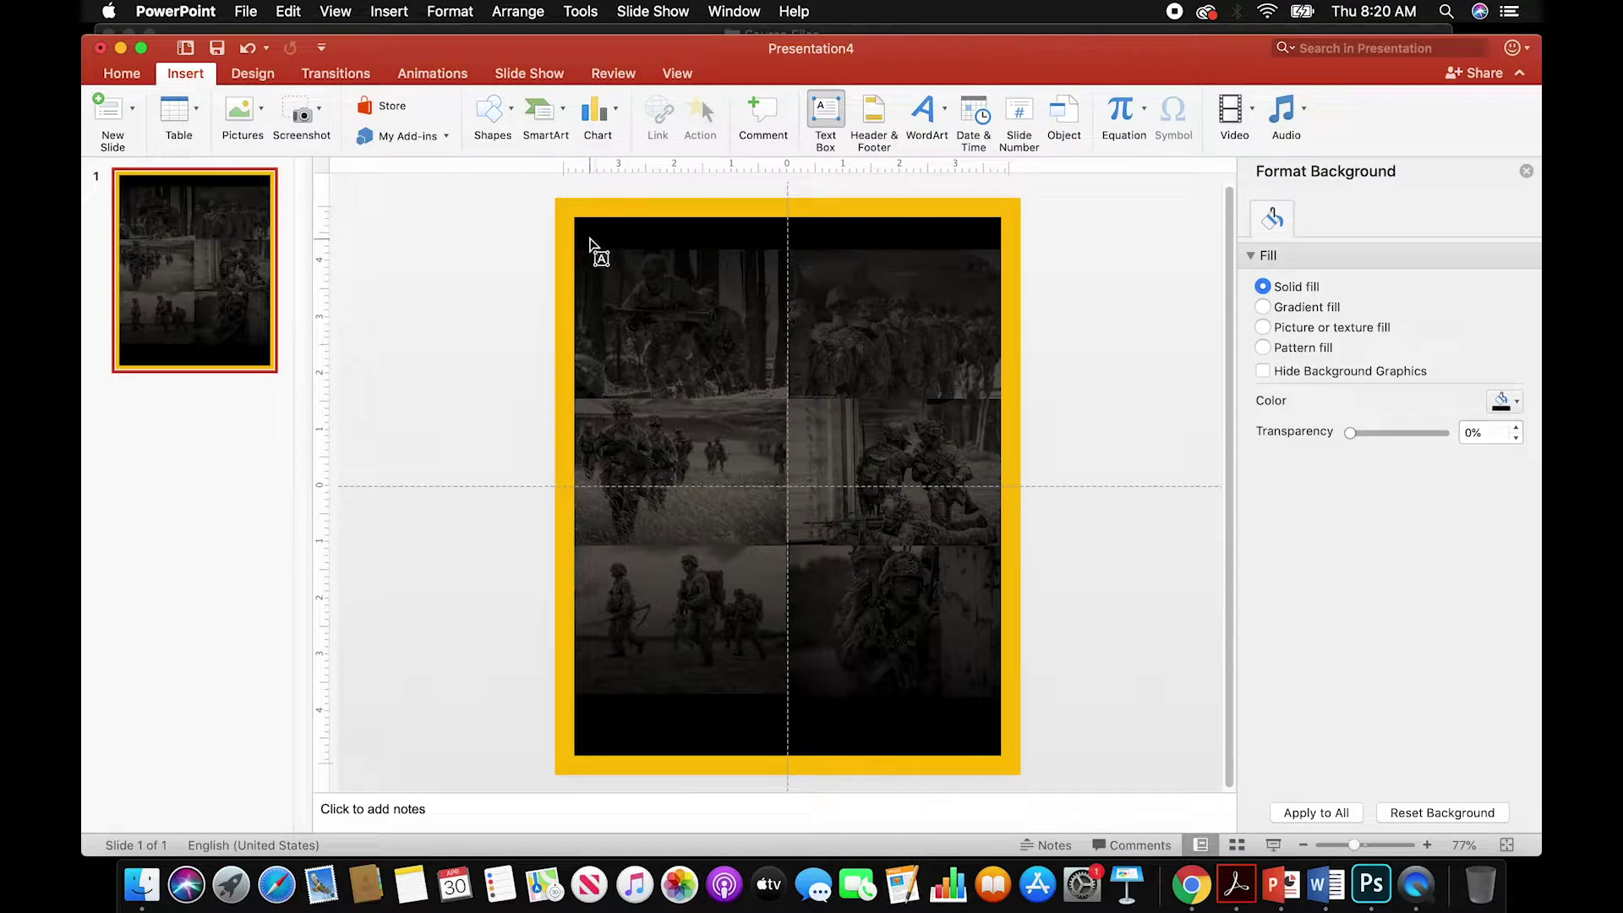
left_click_drag(584, 233, 994, 316)
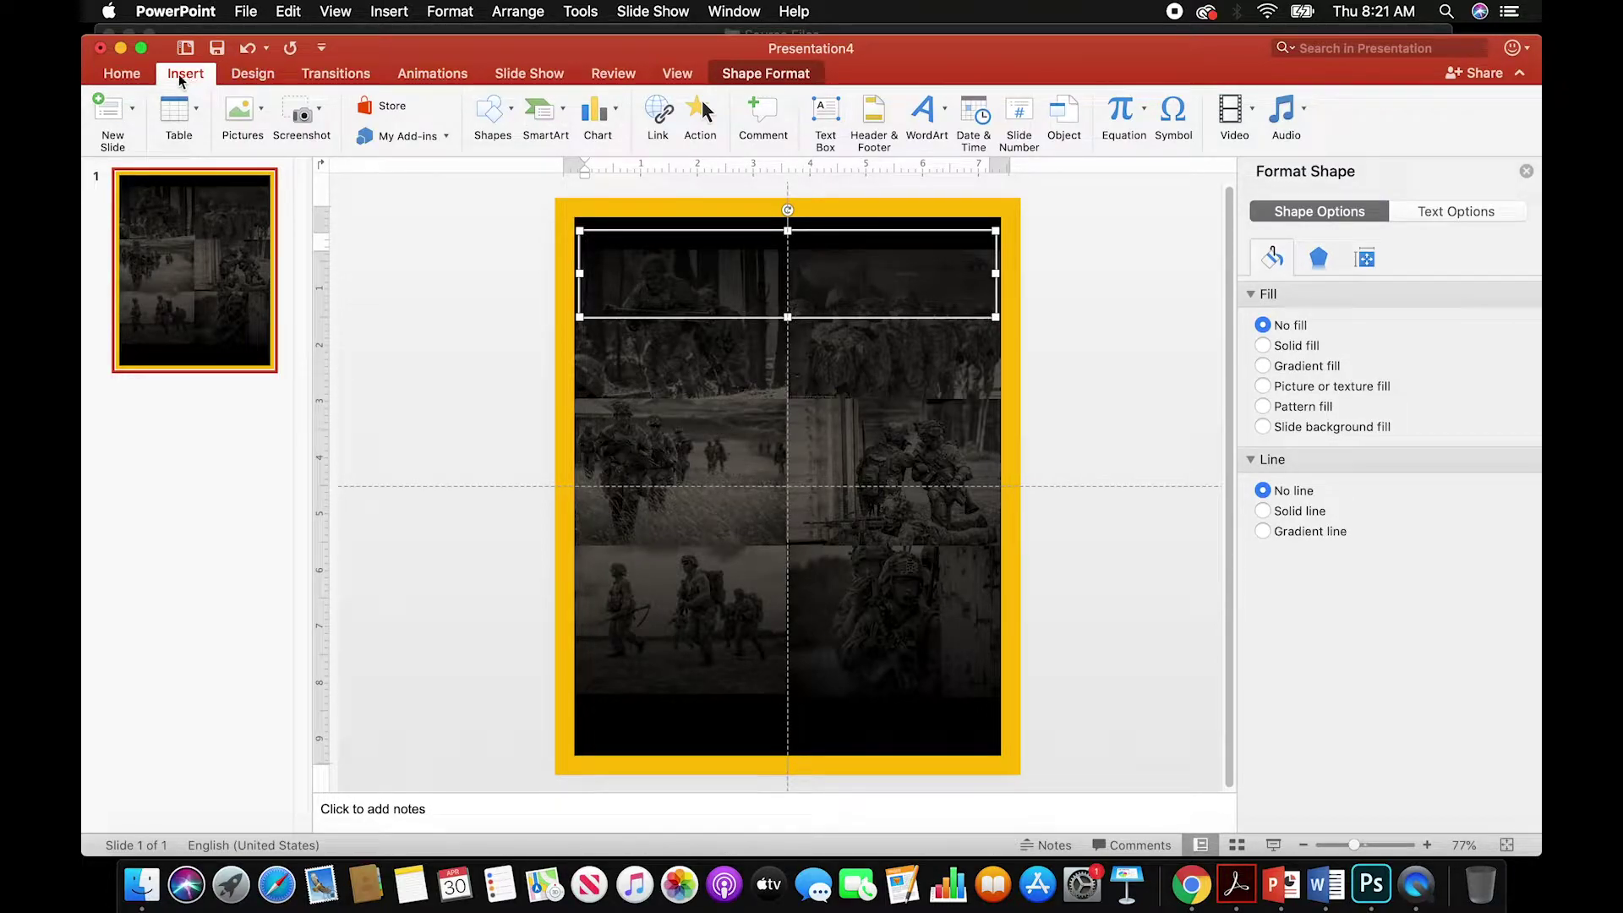
- Centre the text box's text, colour it white and enter the title #FUTURESOLDIER
left_click(127, 75)
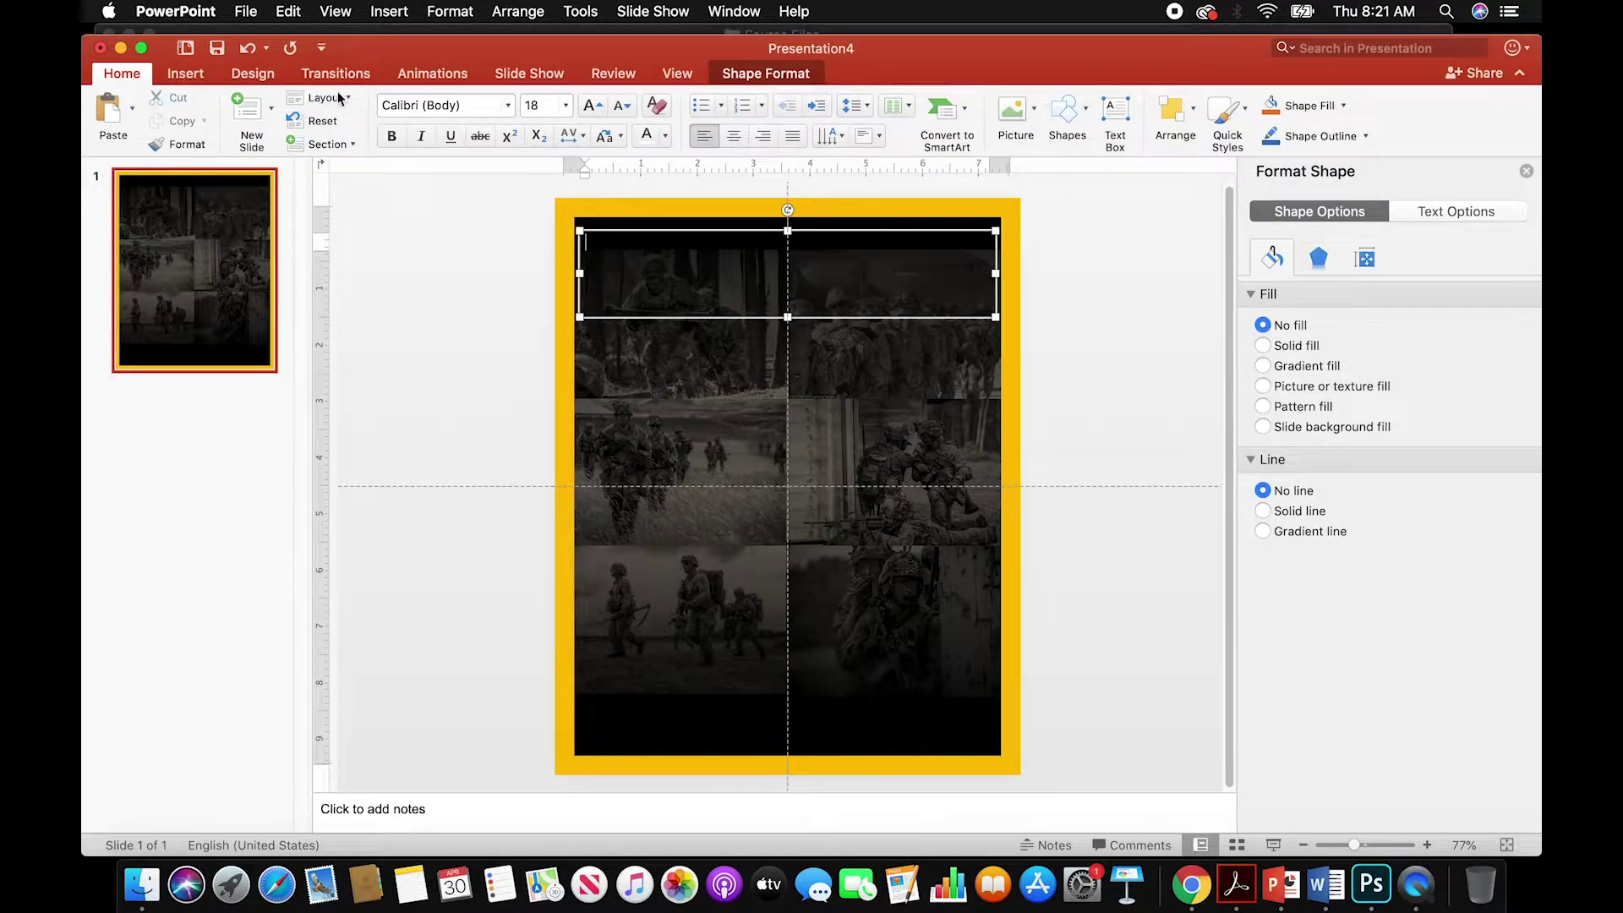
left_click(732, 136)
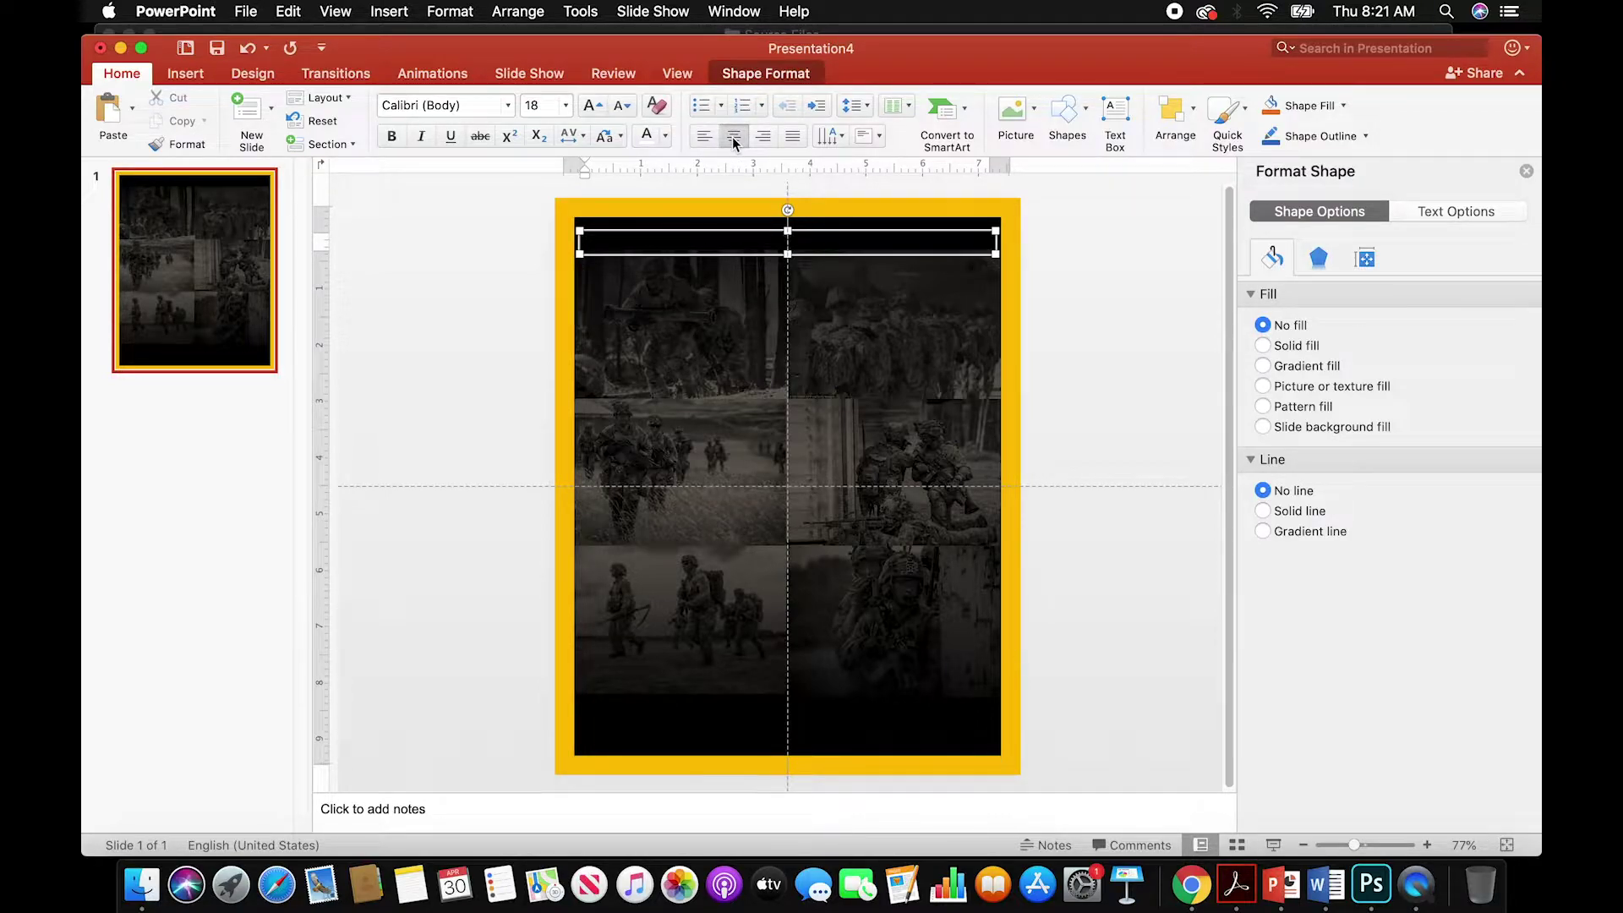
left_click(667, 136)
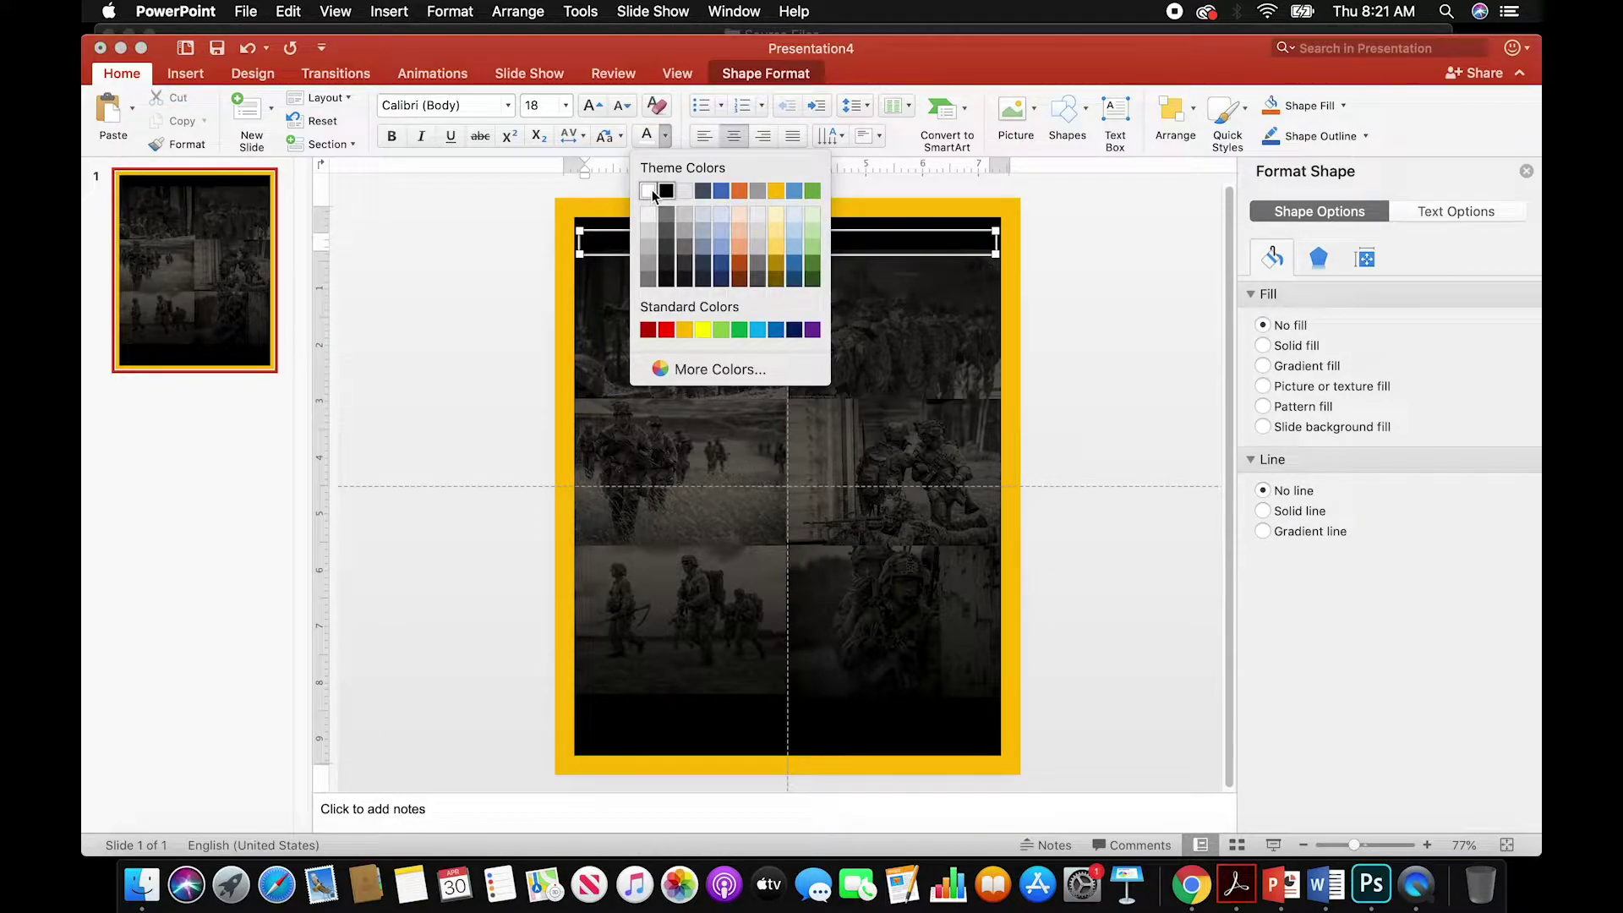
left_click(648, 192)
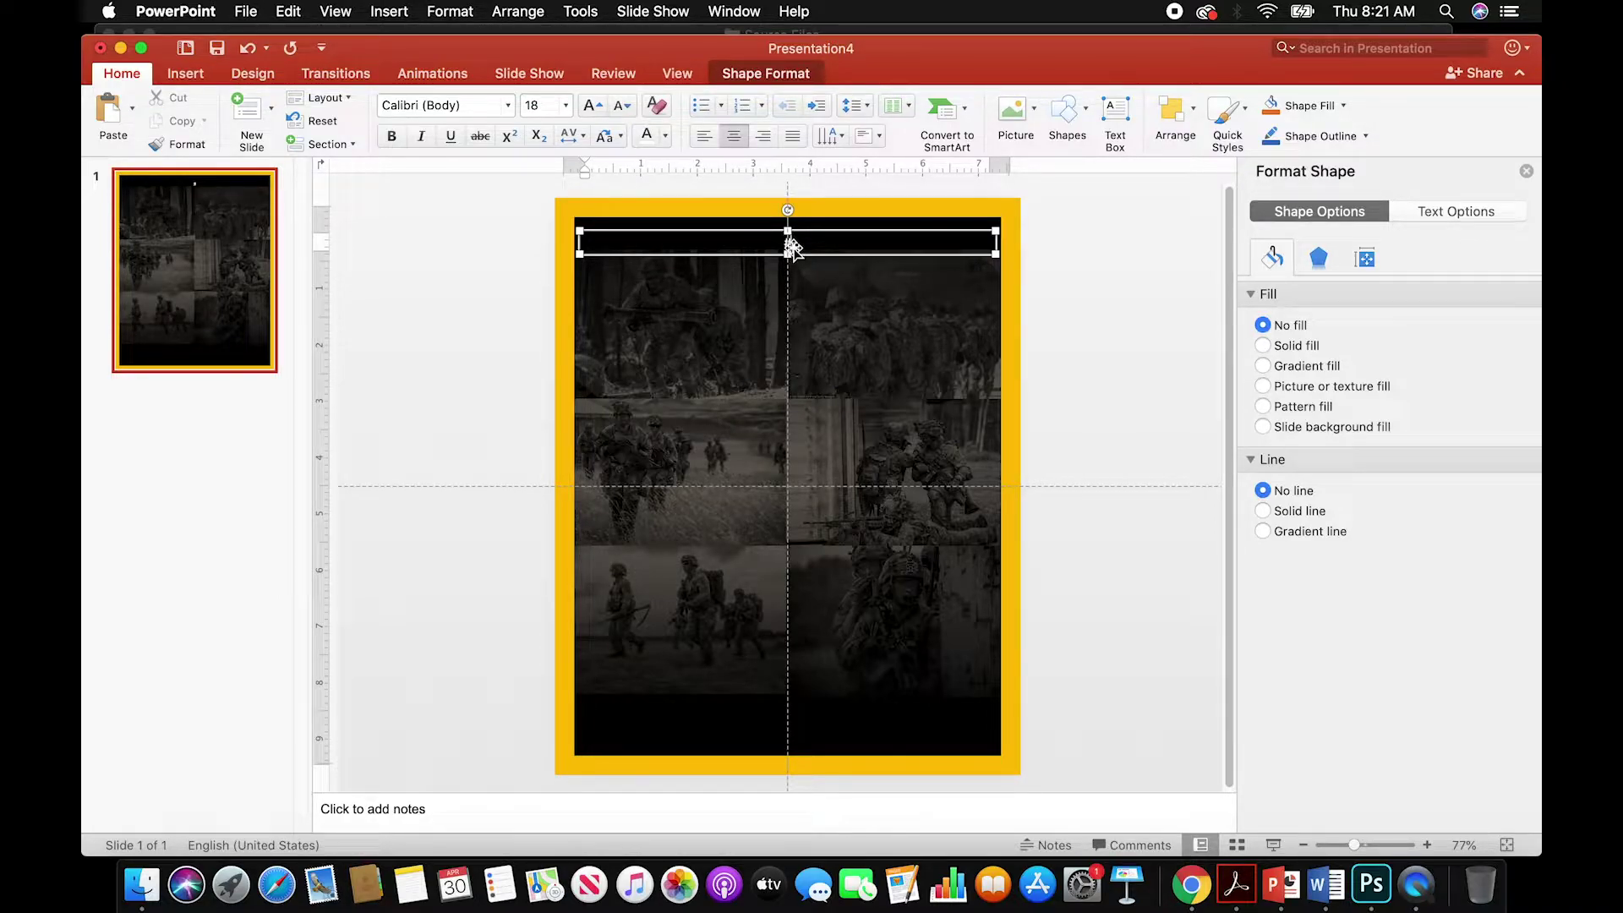
type("TURESOLDIER")
- Enlarge the whole #FUTURESOLDIER title to 60 pt
key("super+a")
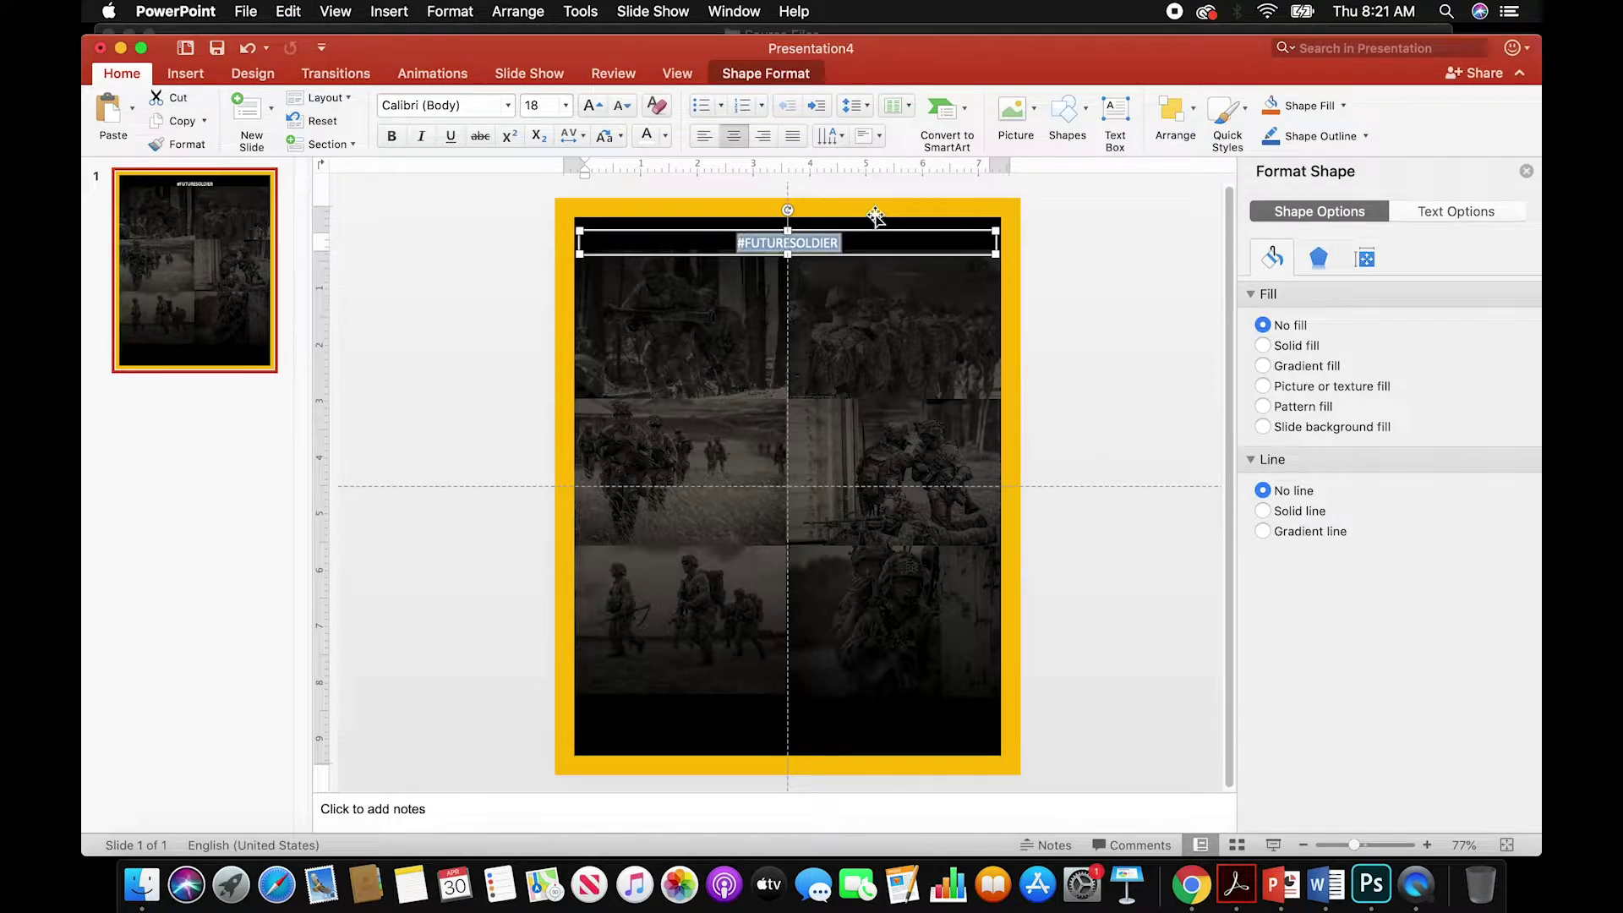
left_click(594, 105)
left_click(593, 105)
left_click(593, 106)
left_click(593, 106)
left_click(594, 106)
left_click(594, 106)
left_click(593, 106)
left_click(593, 106)
left_click(594, 106)
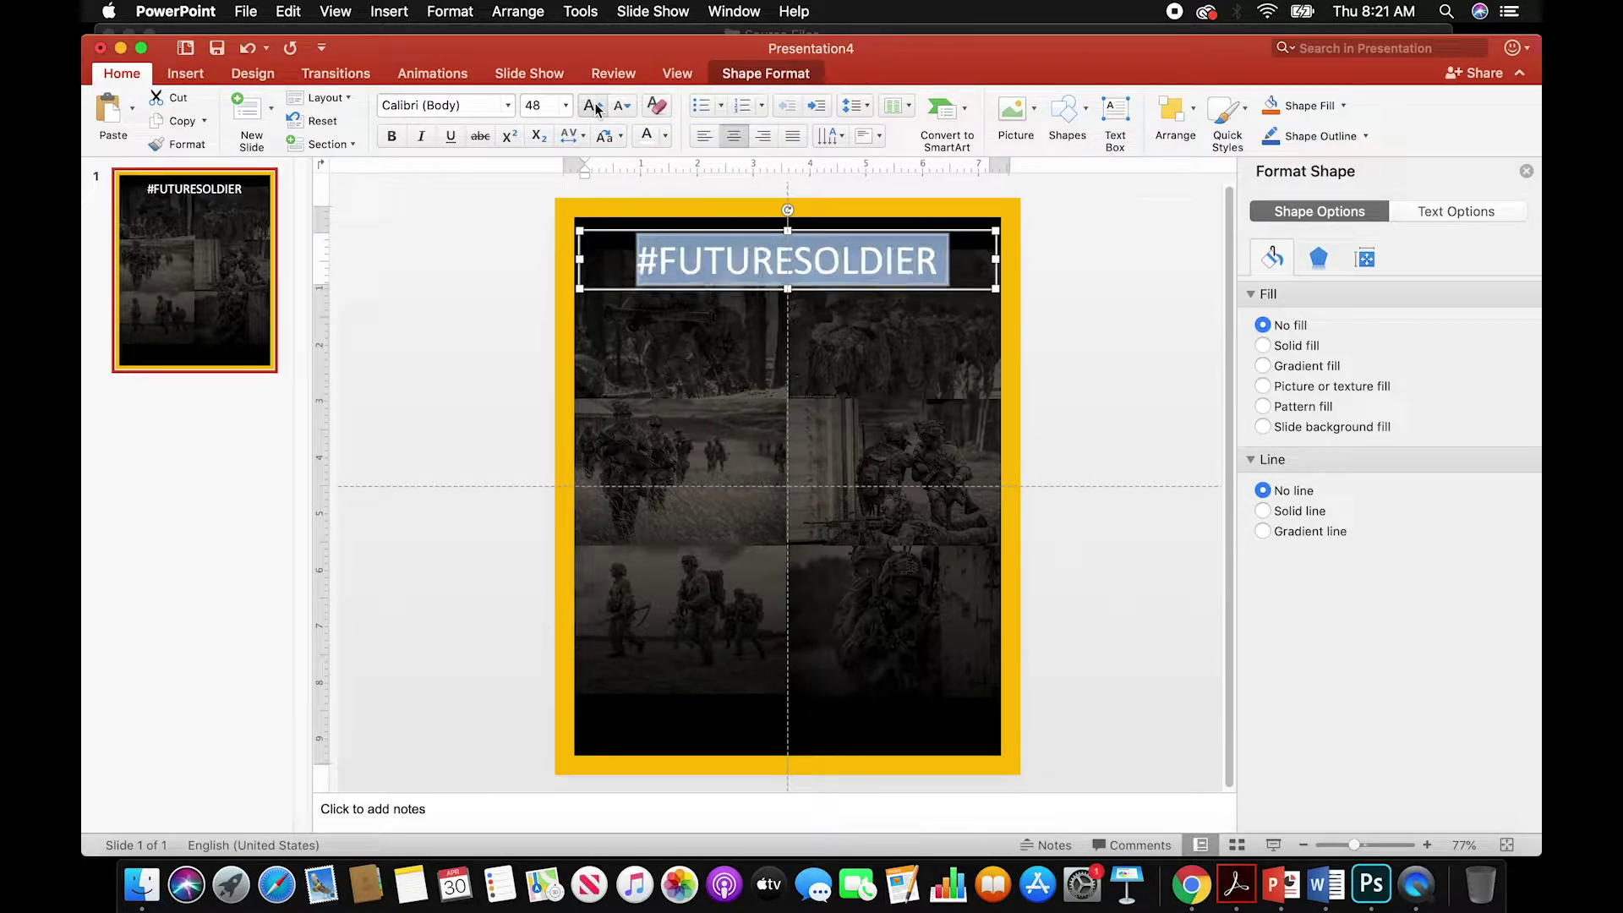
left_click(594, 105)
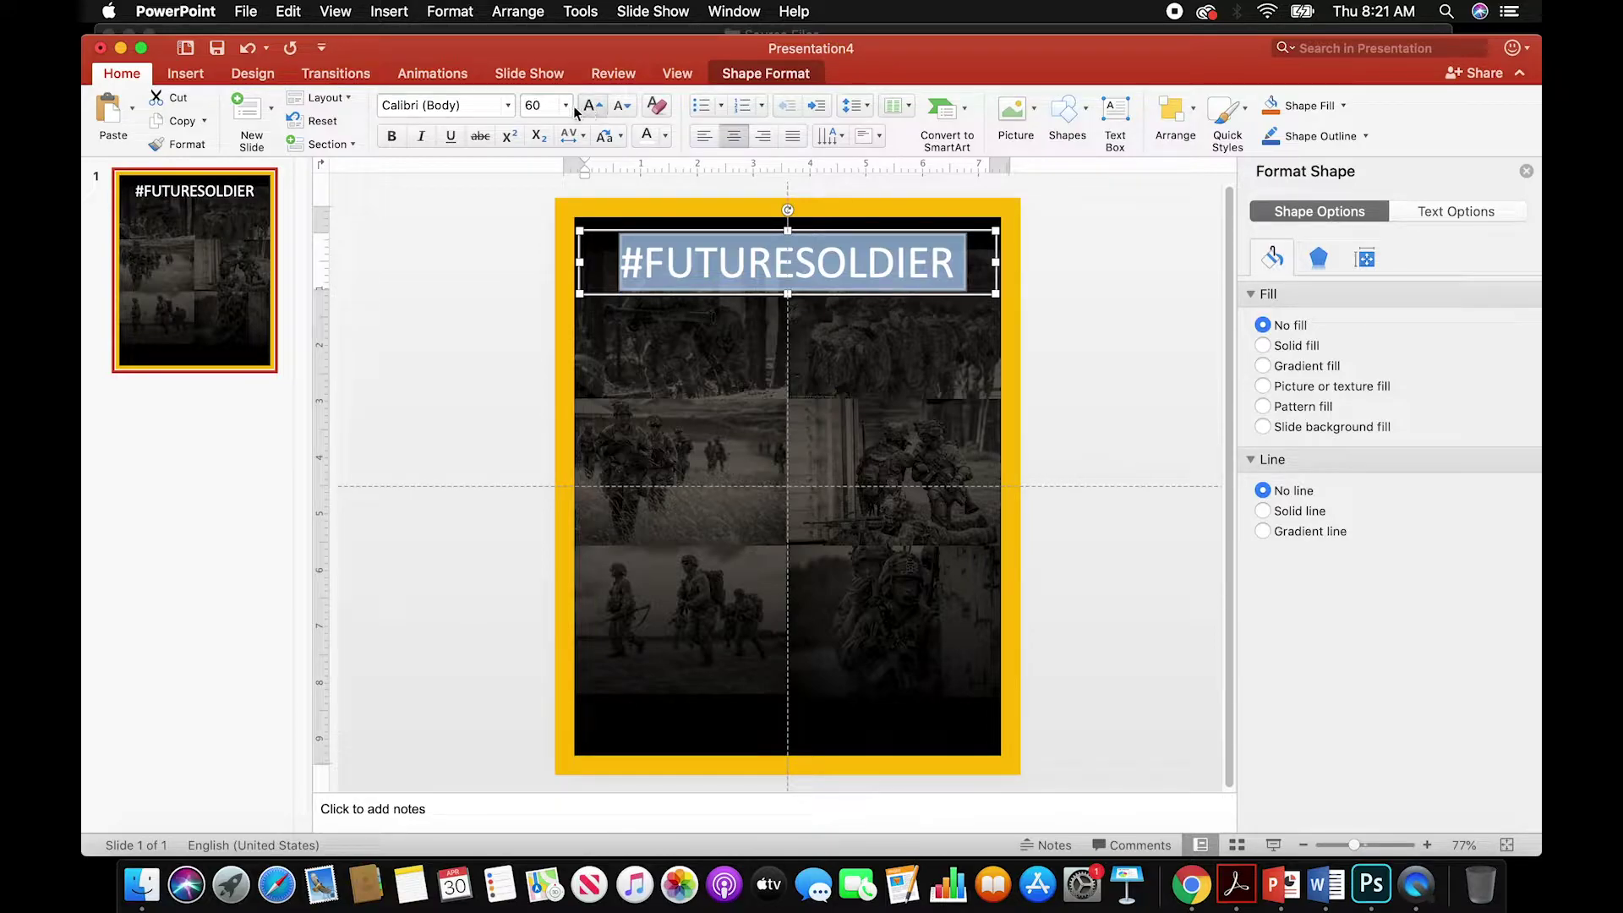
- Change the font of the #FUTURESOLDIER title to Franklin Gothic Cond Medium
left_click(509, 107)
left_click(509, 108)
left_click(509, 108)
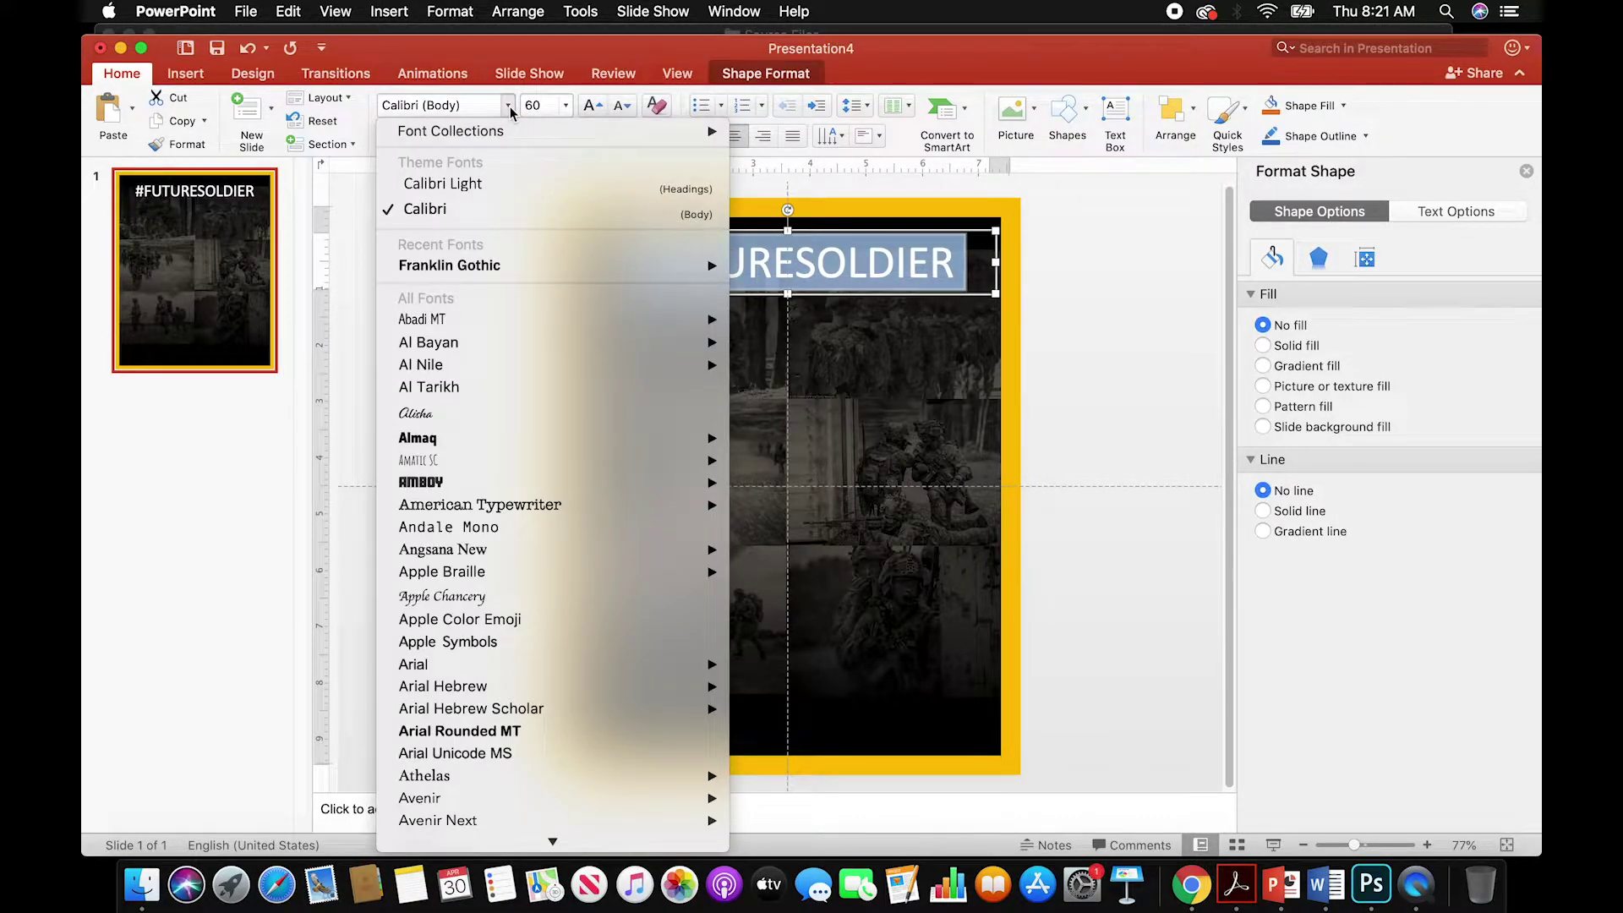
scroll(490, 380, "down", 10)
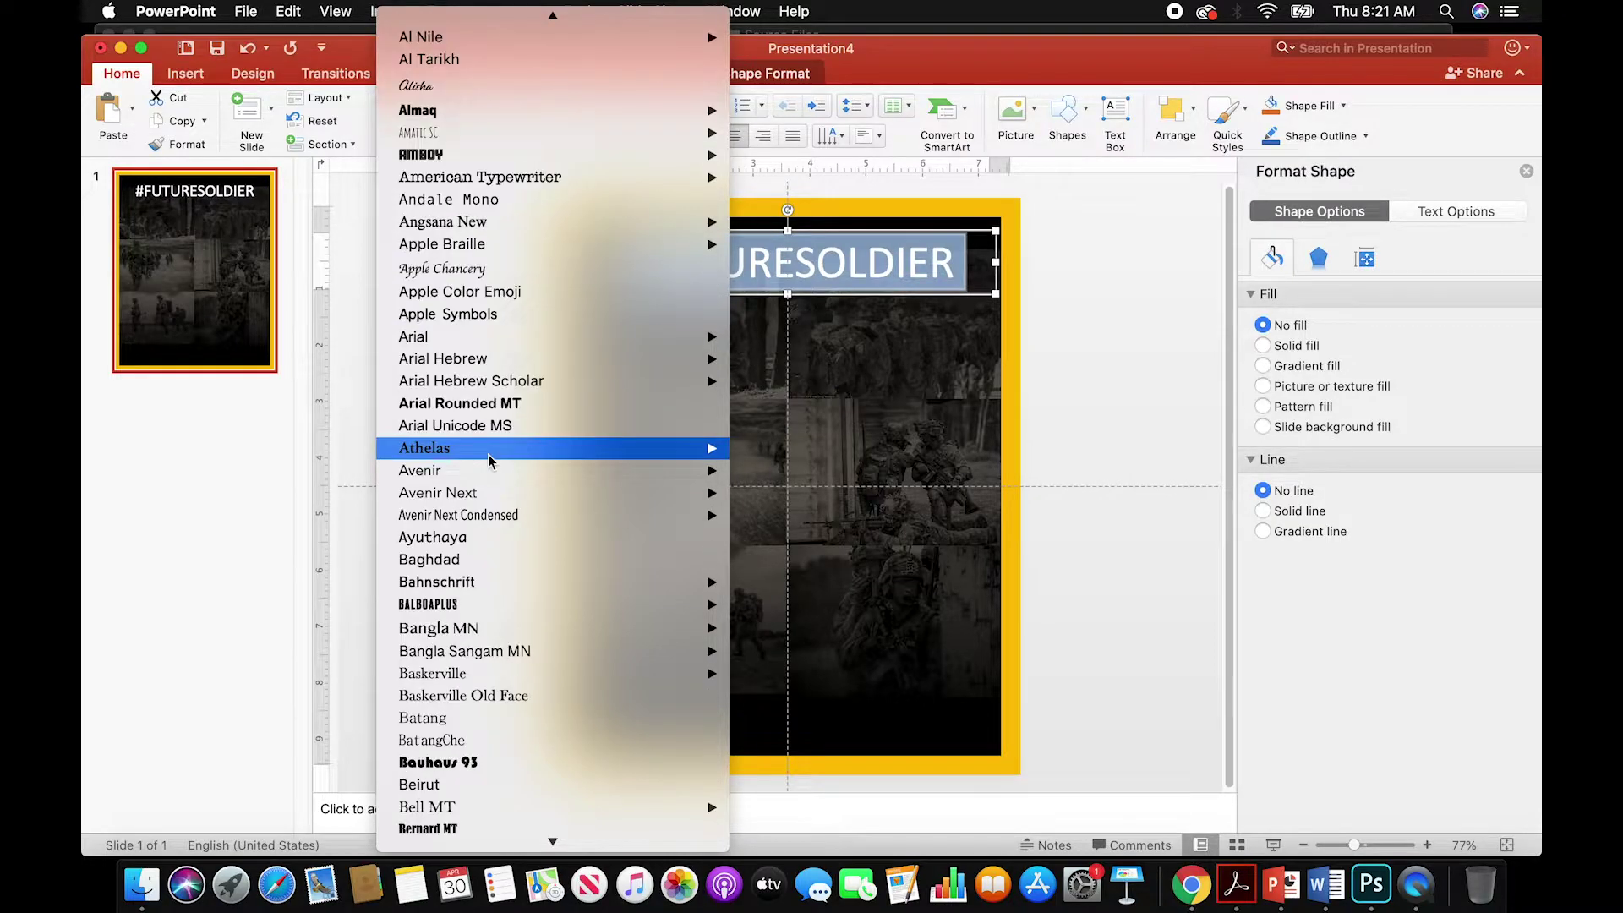
scroll(490, 459, "down", 5)
mouse_move(491, 460)
scroll(490, 460, "down", 15)
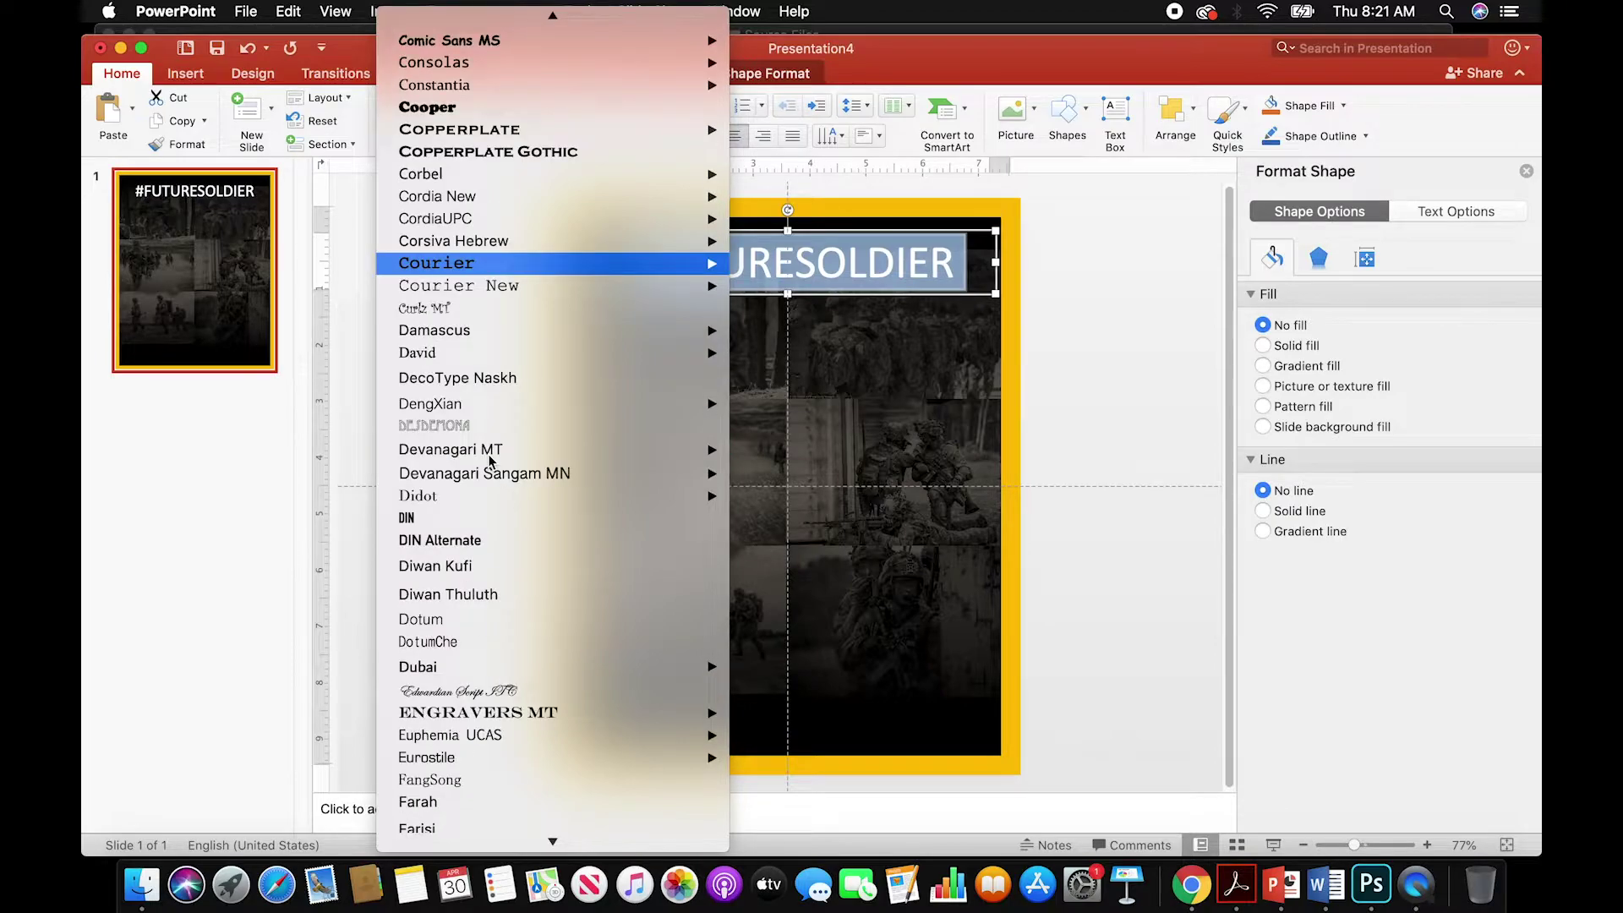
mouse_move(538, 575)
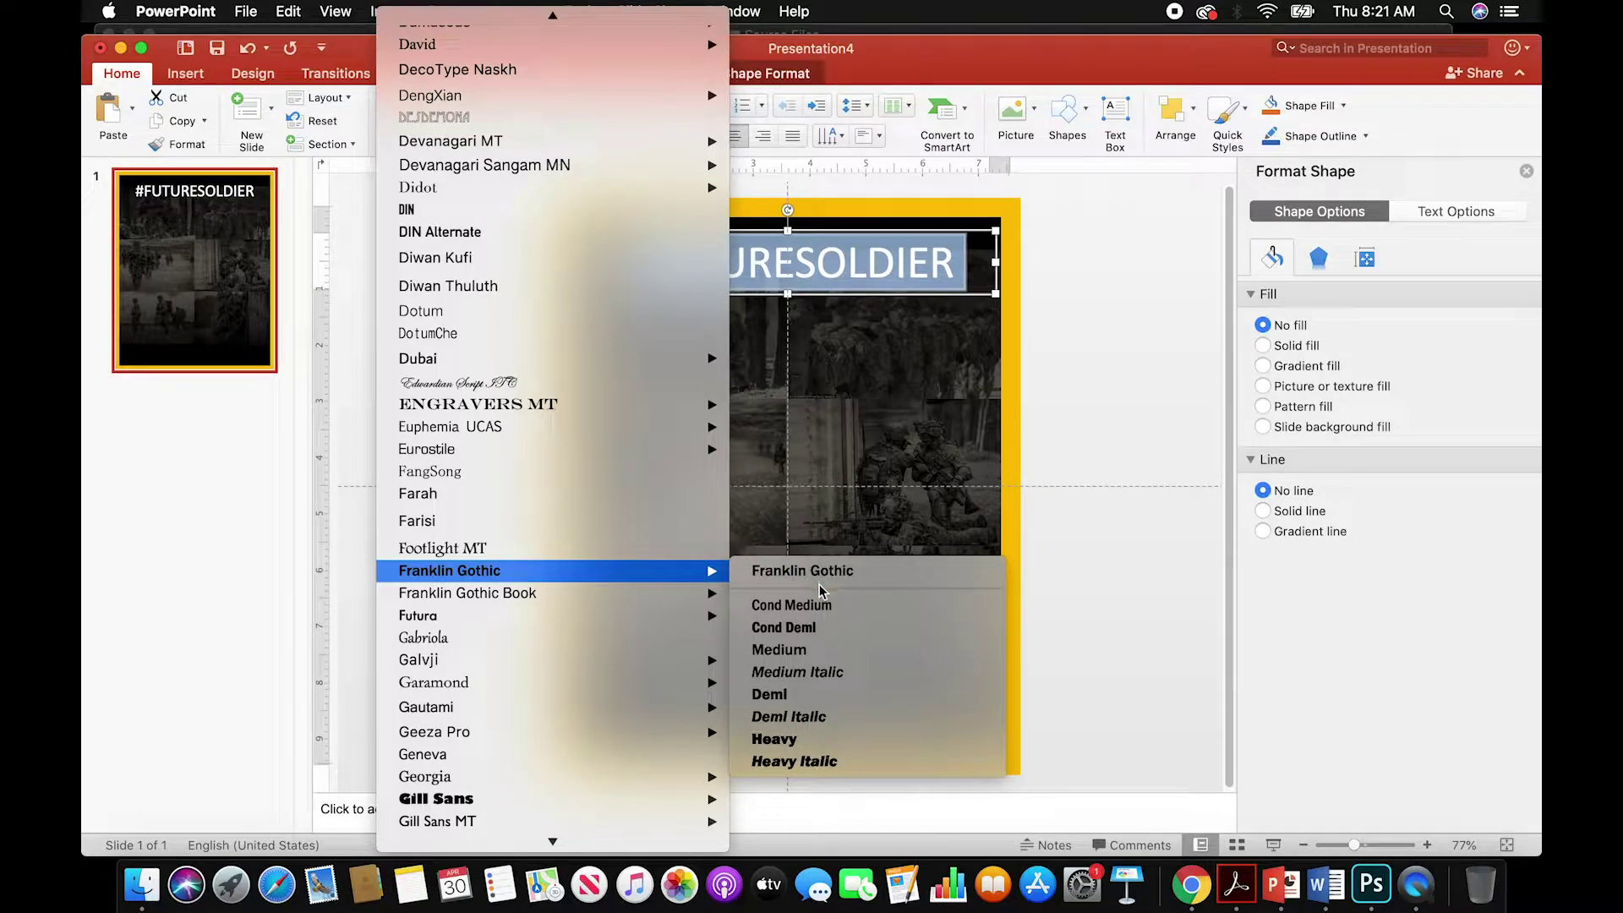
left_click(885, 606)
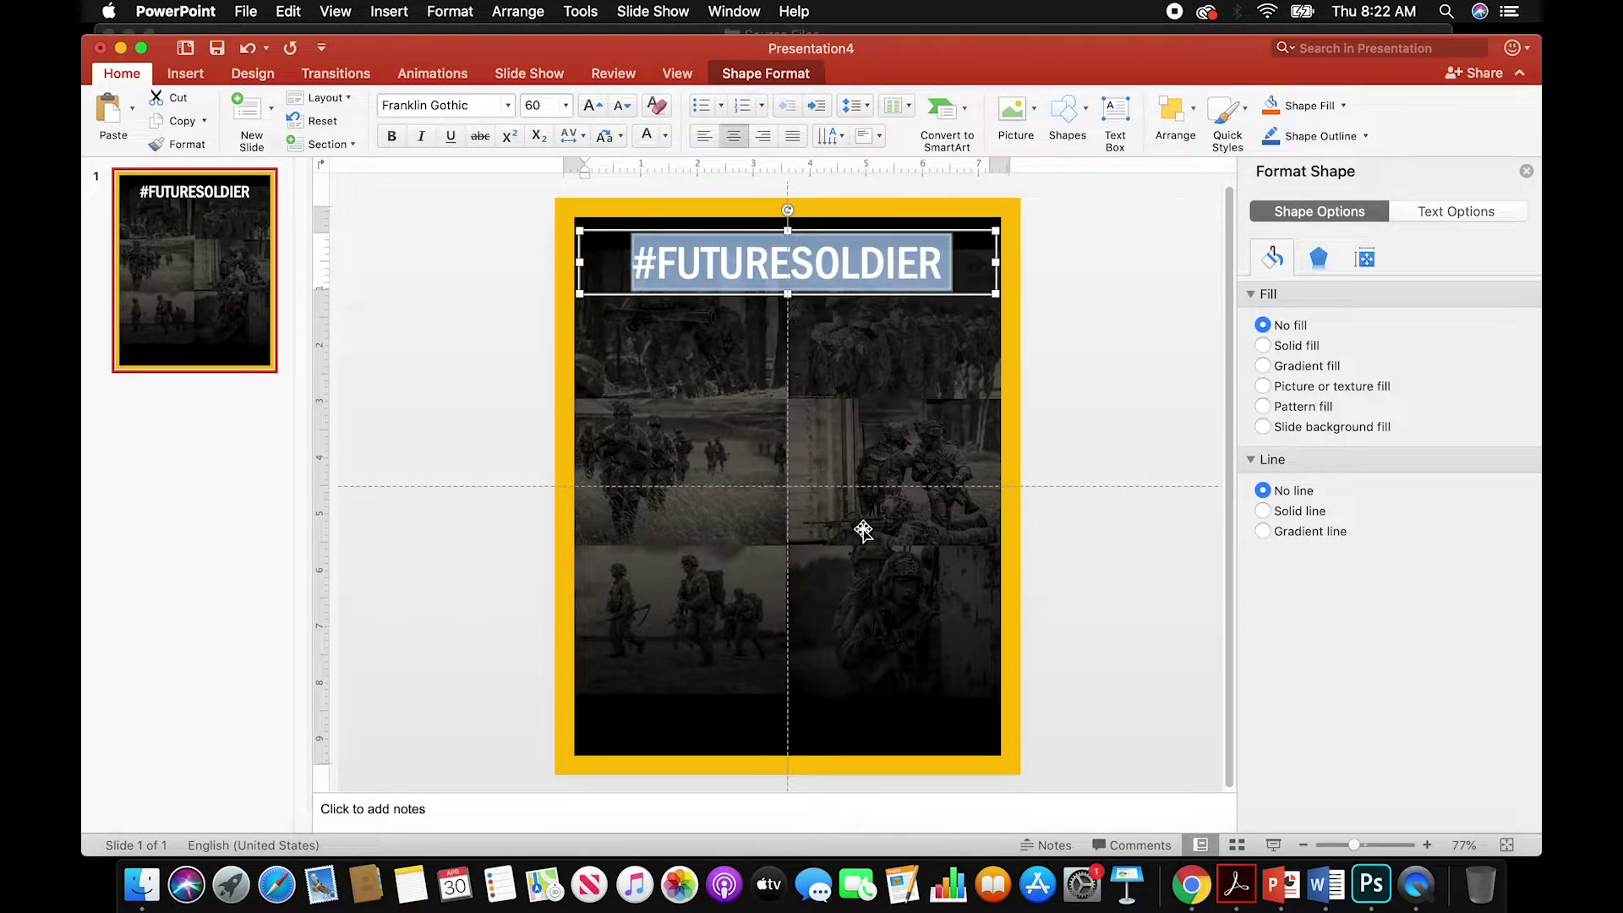
- Enlarge the title to 80 pt and widen its text box on both sides to the slide edges so it fits one line
left_click(594, 106)
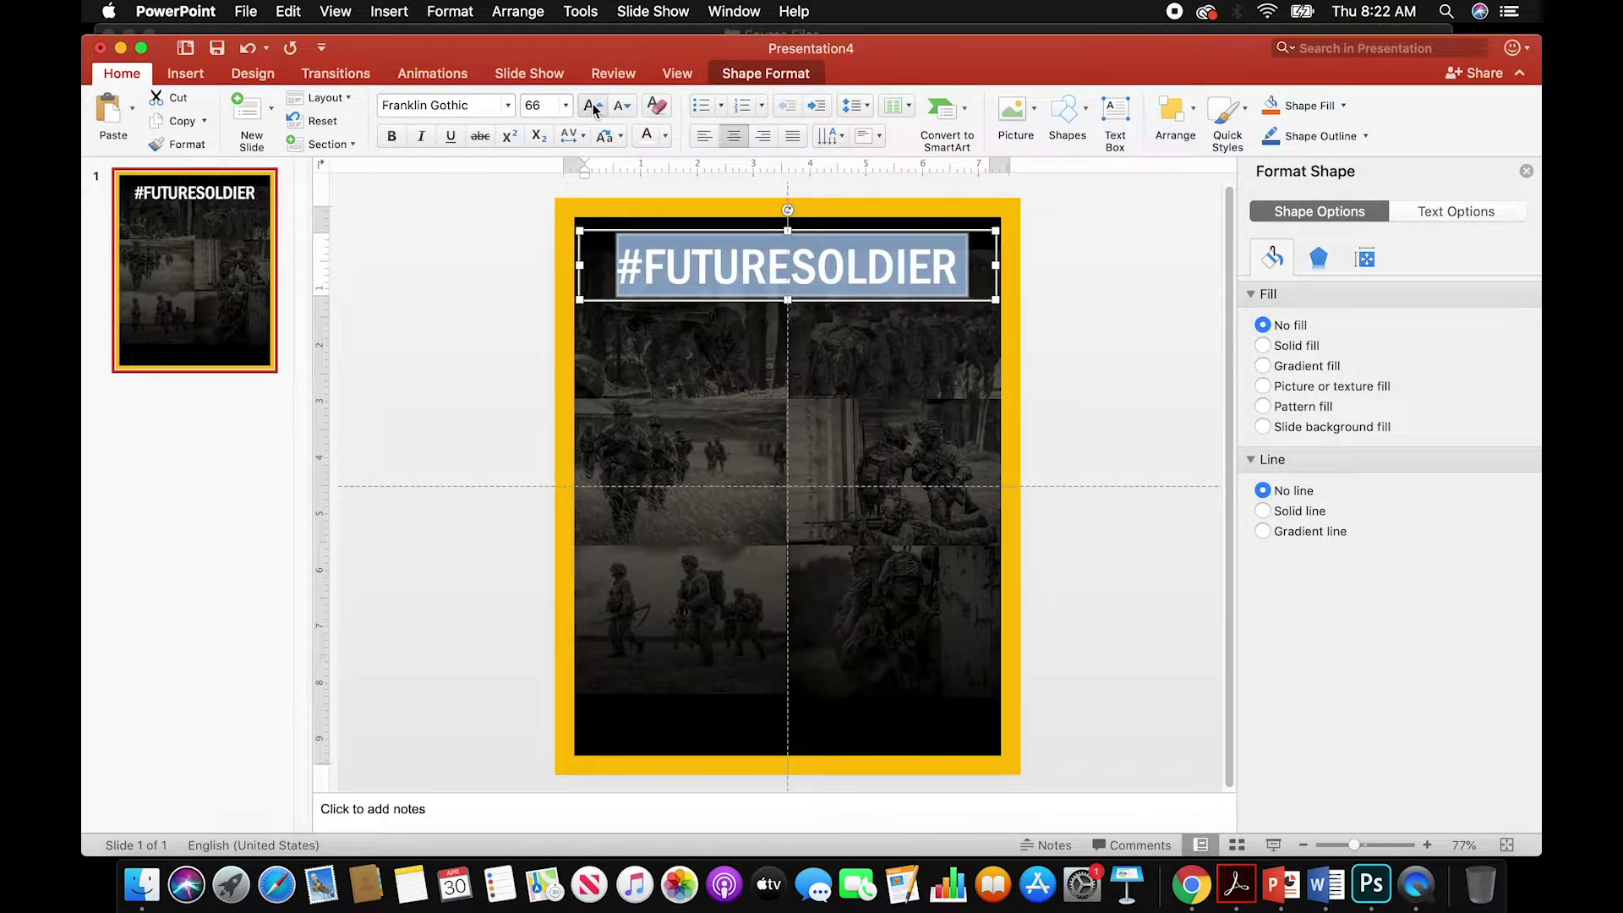
left_click(593, 106)
left_click(593, 107)
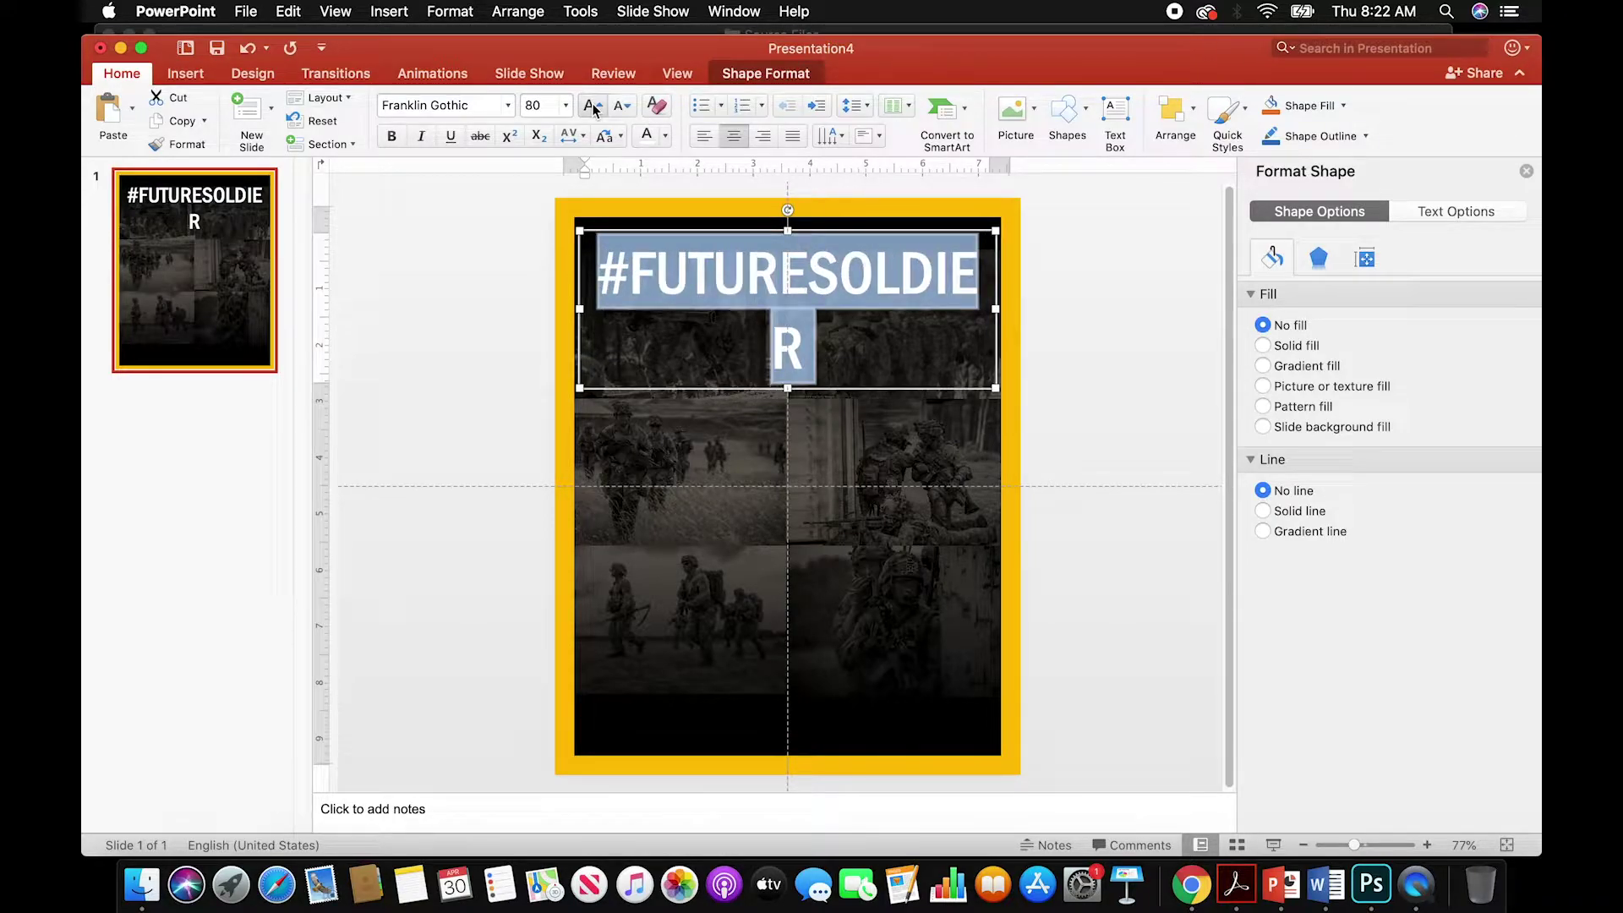
left_click_drag(996, 310, 1006, 311)
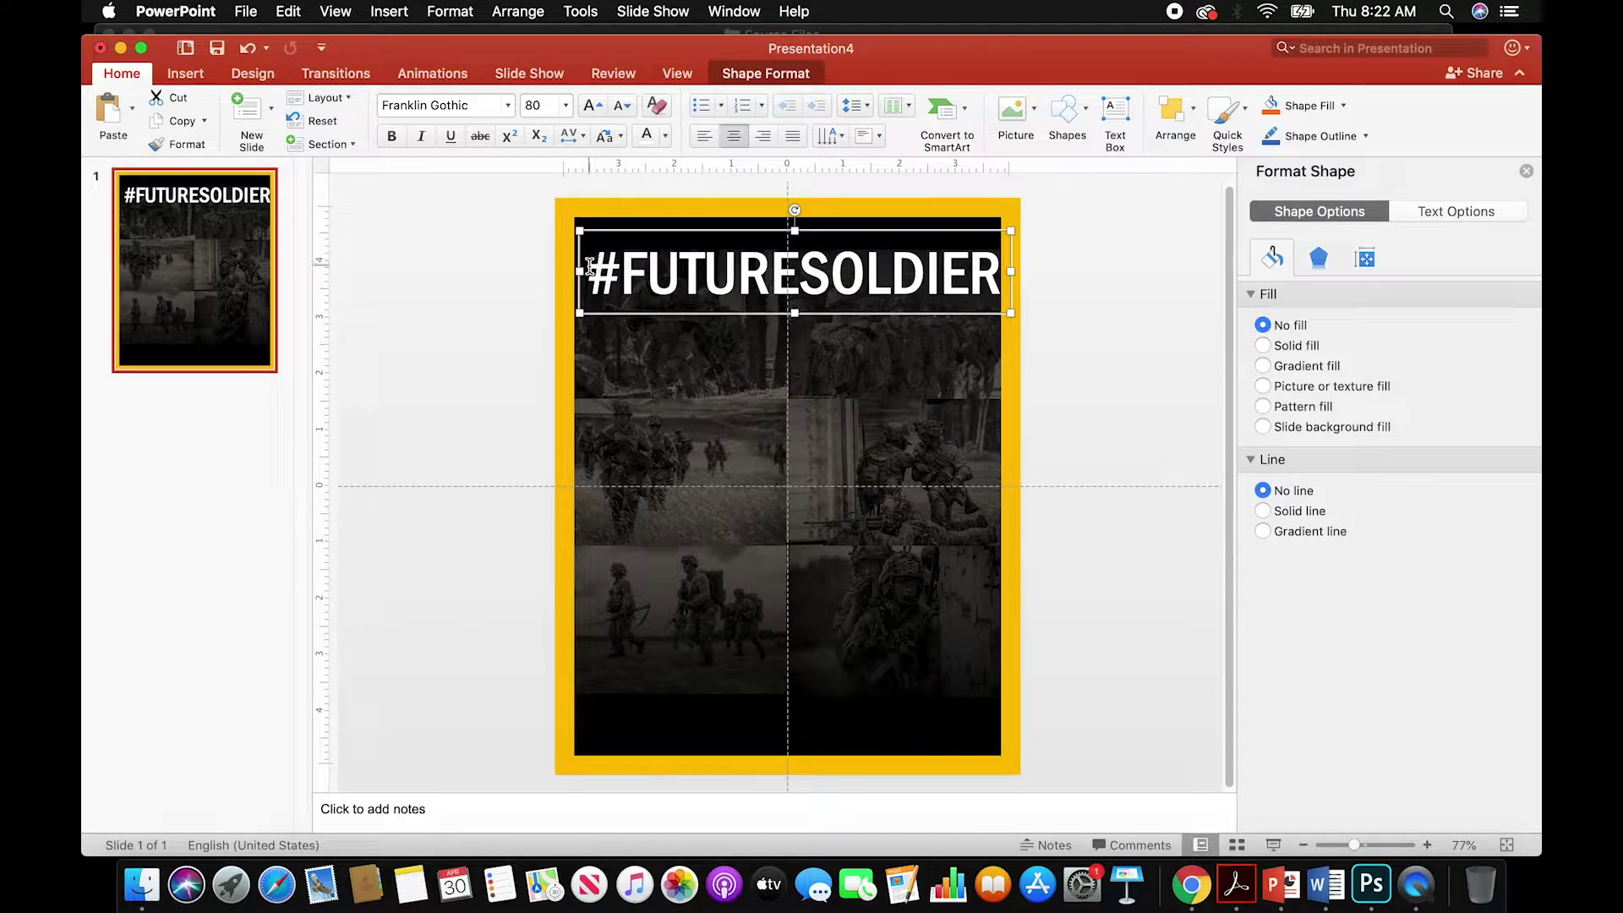
left_click_drag(580, 270, 564, 268)
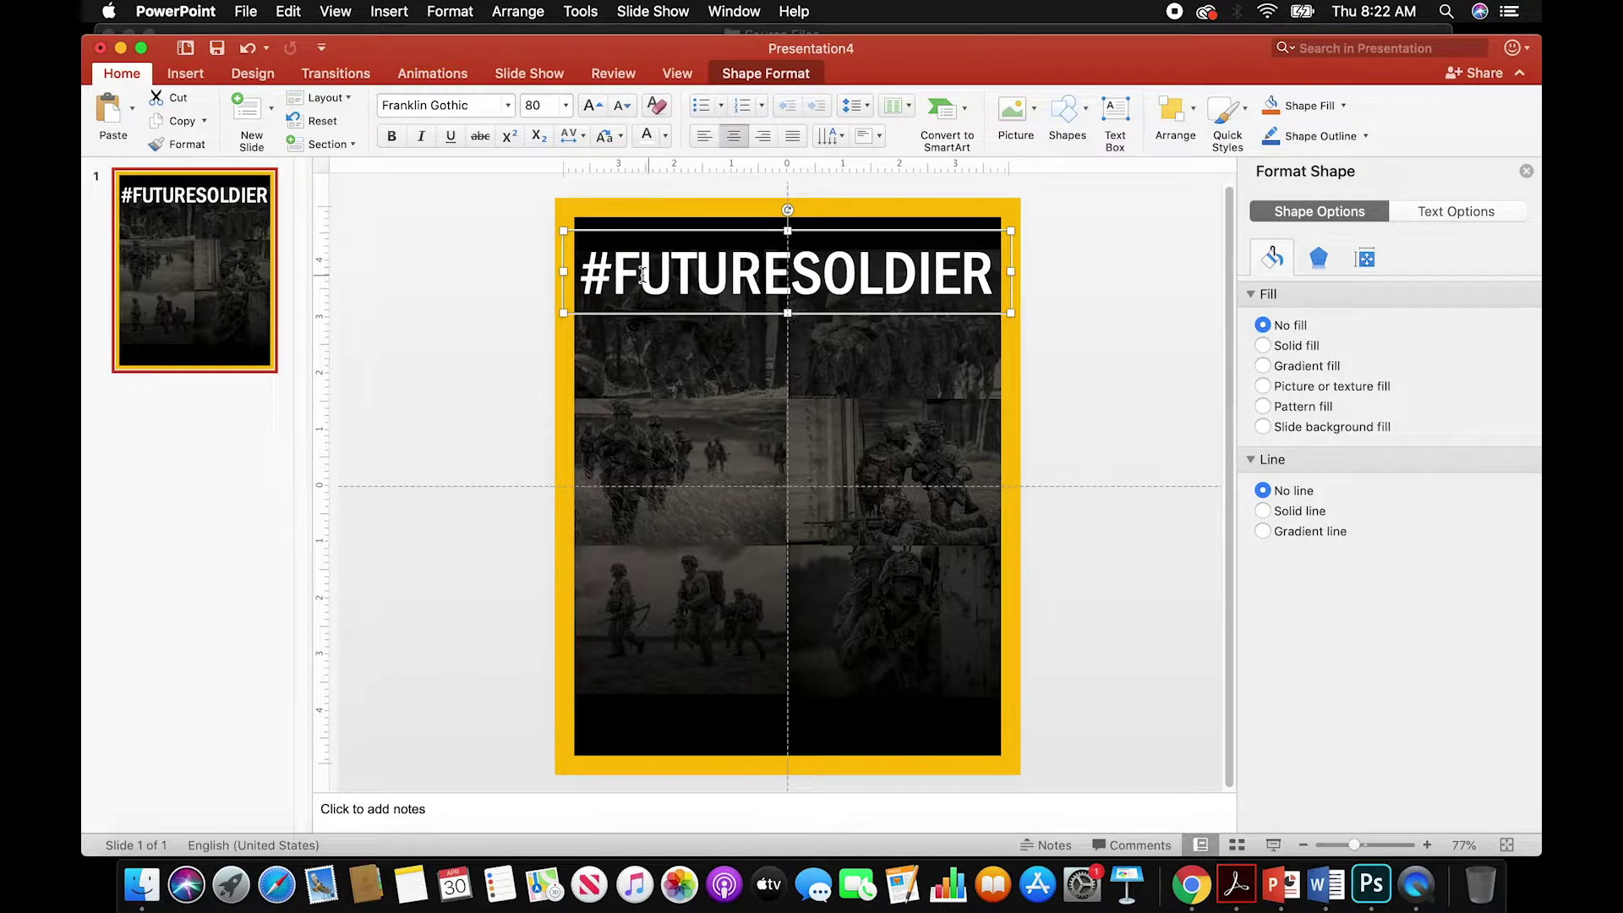
- Colour only the # character of the title Gold, Accent 4
left_click(605, 281)
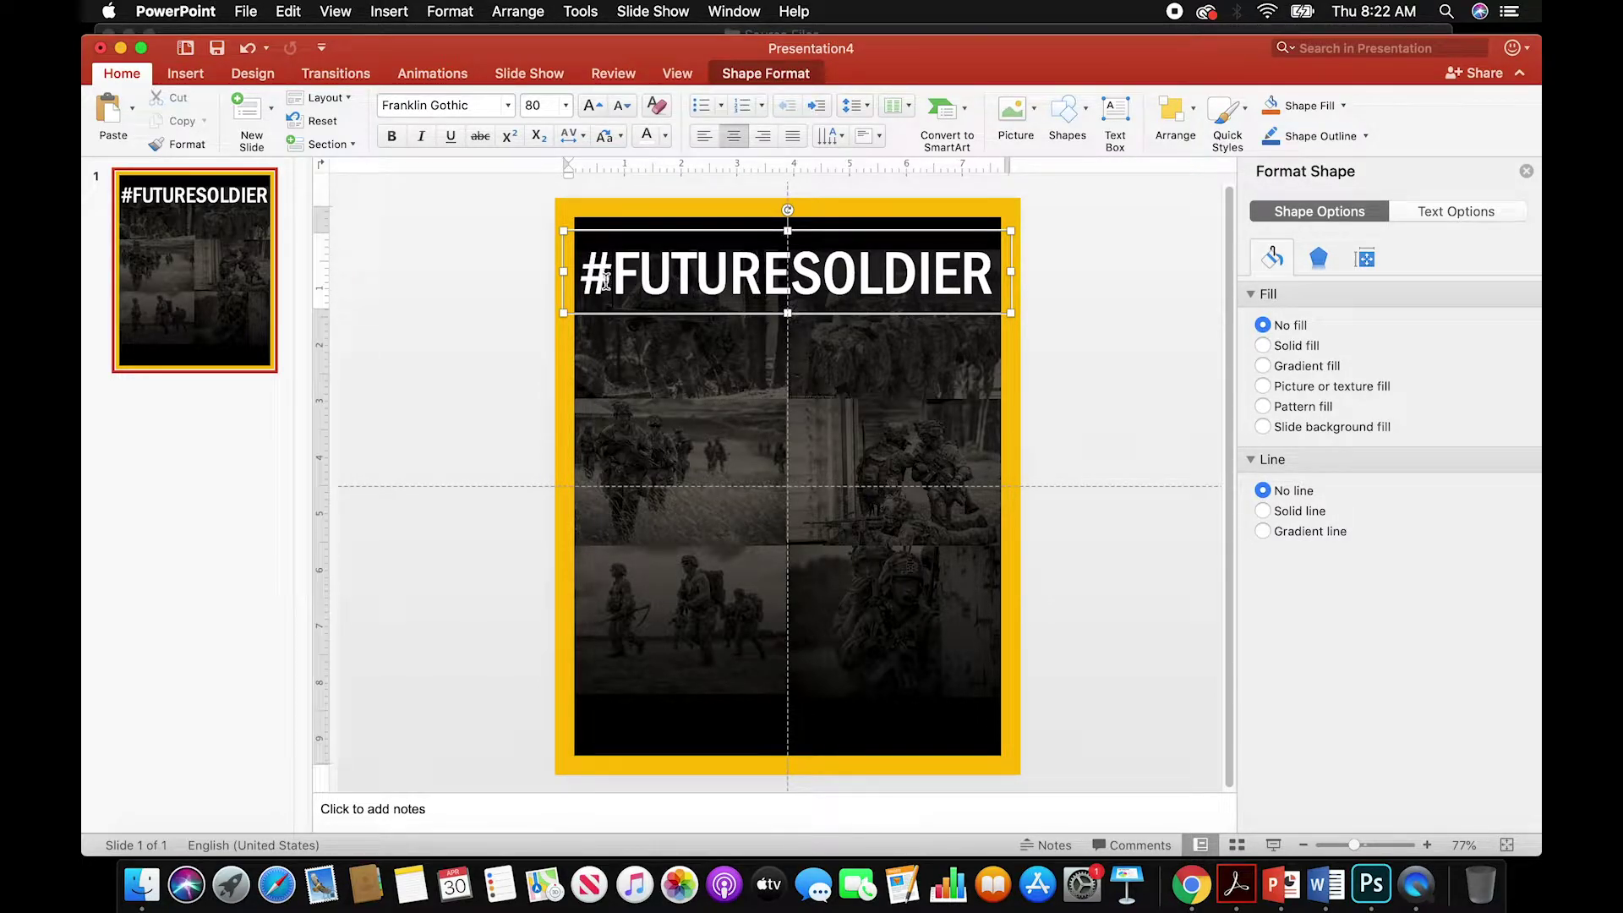
left_click_drag(606, 281, 591, 271)
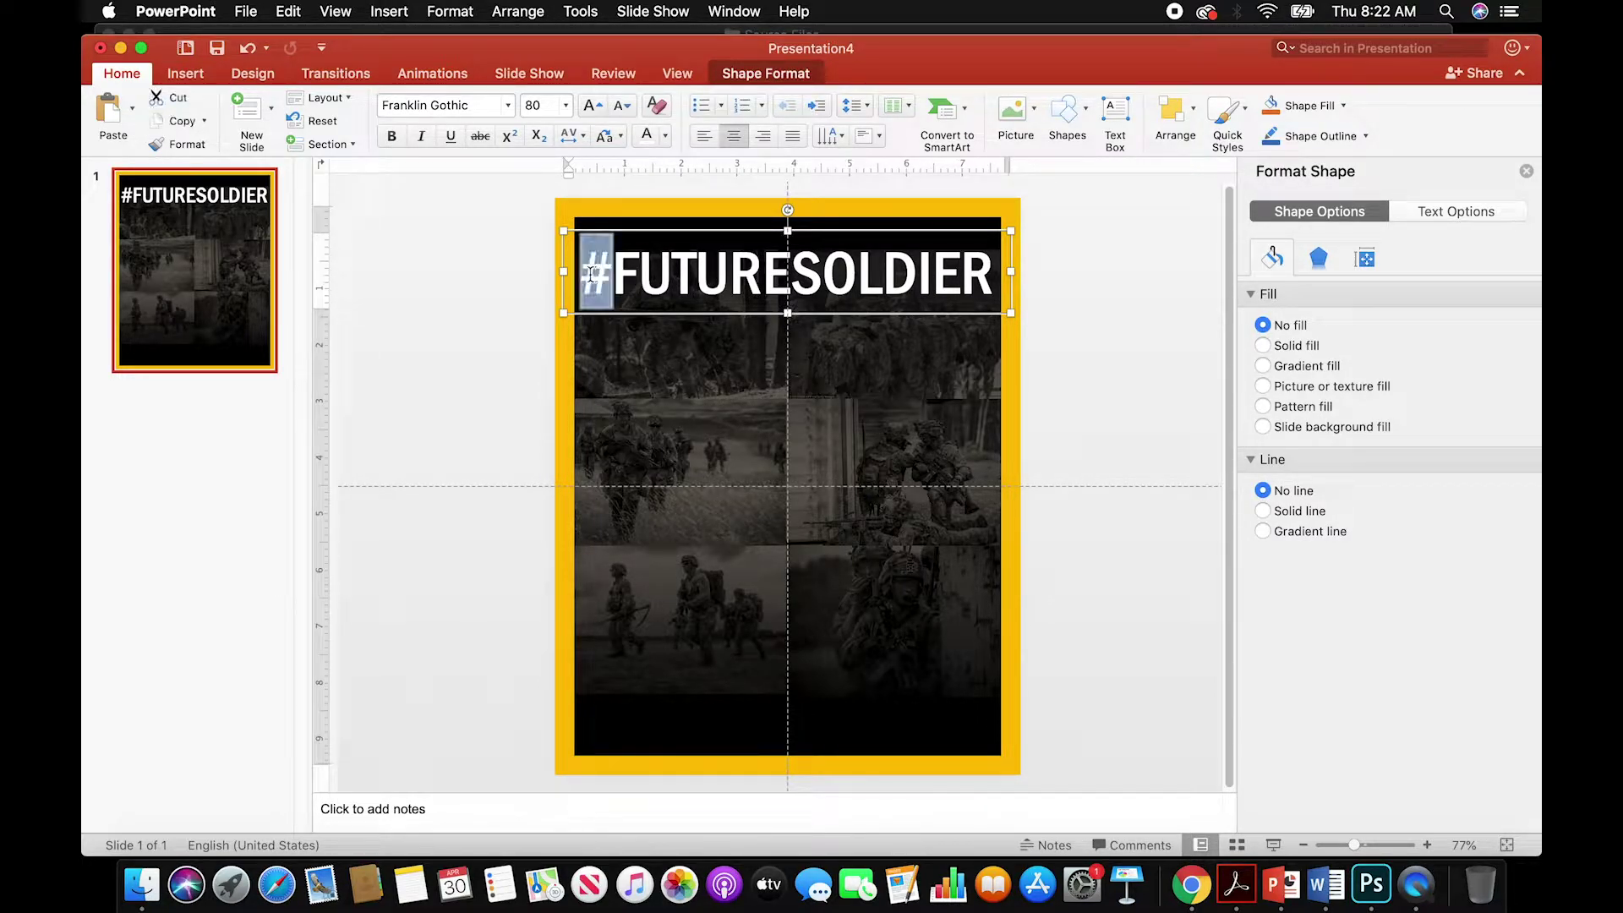
left_click(666, 138)
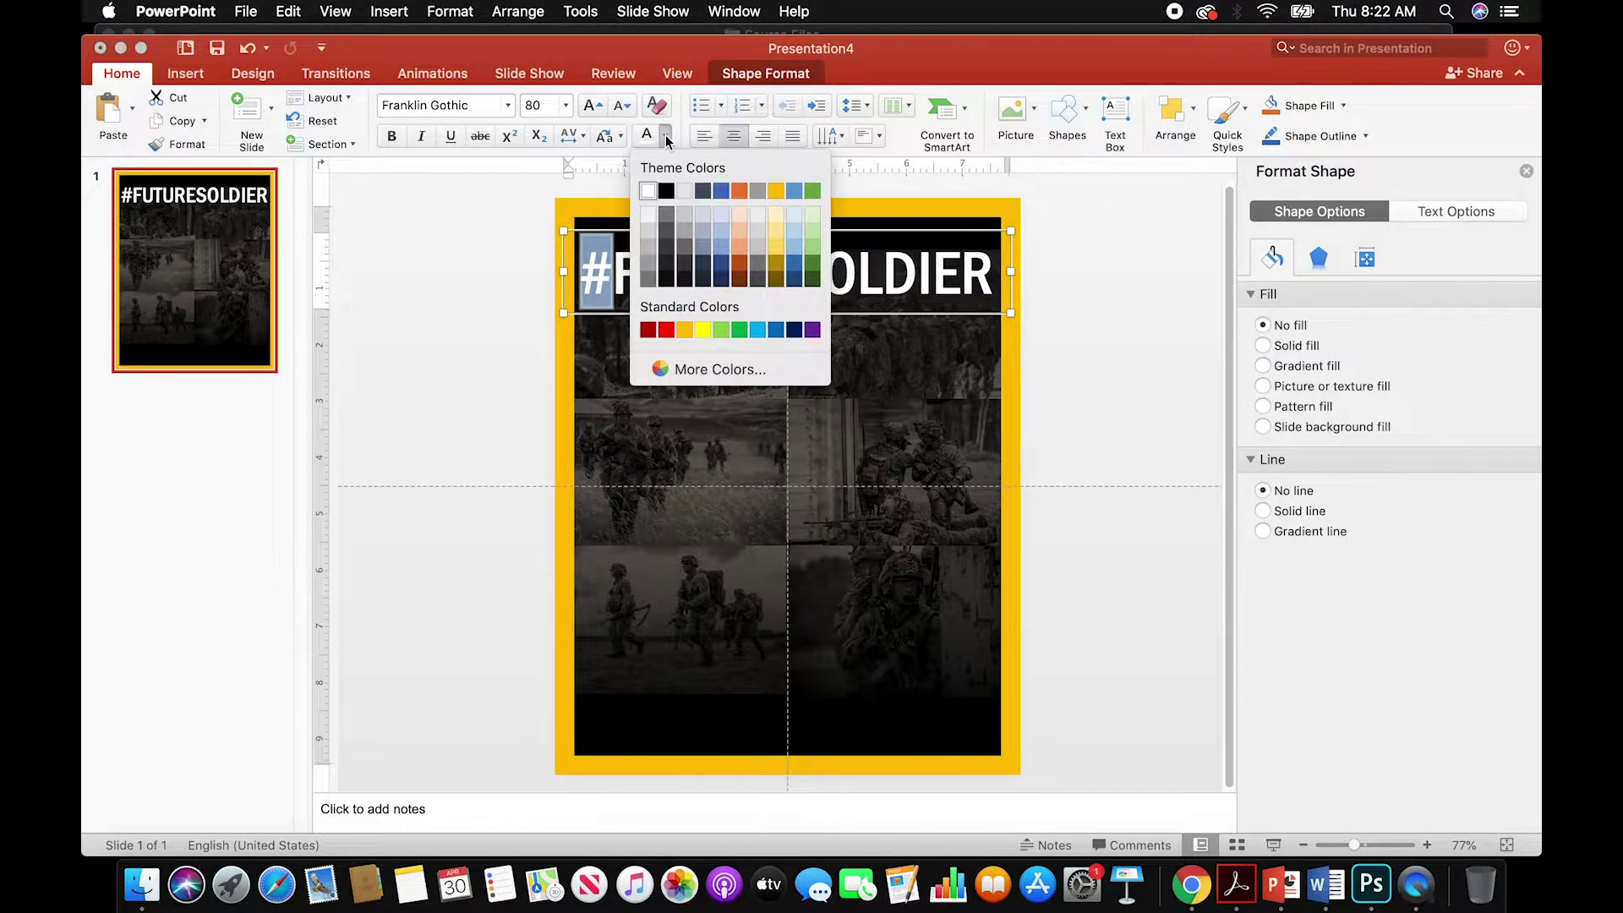
left_click(776, 192)
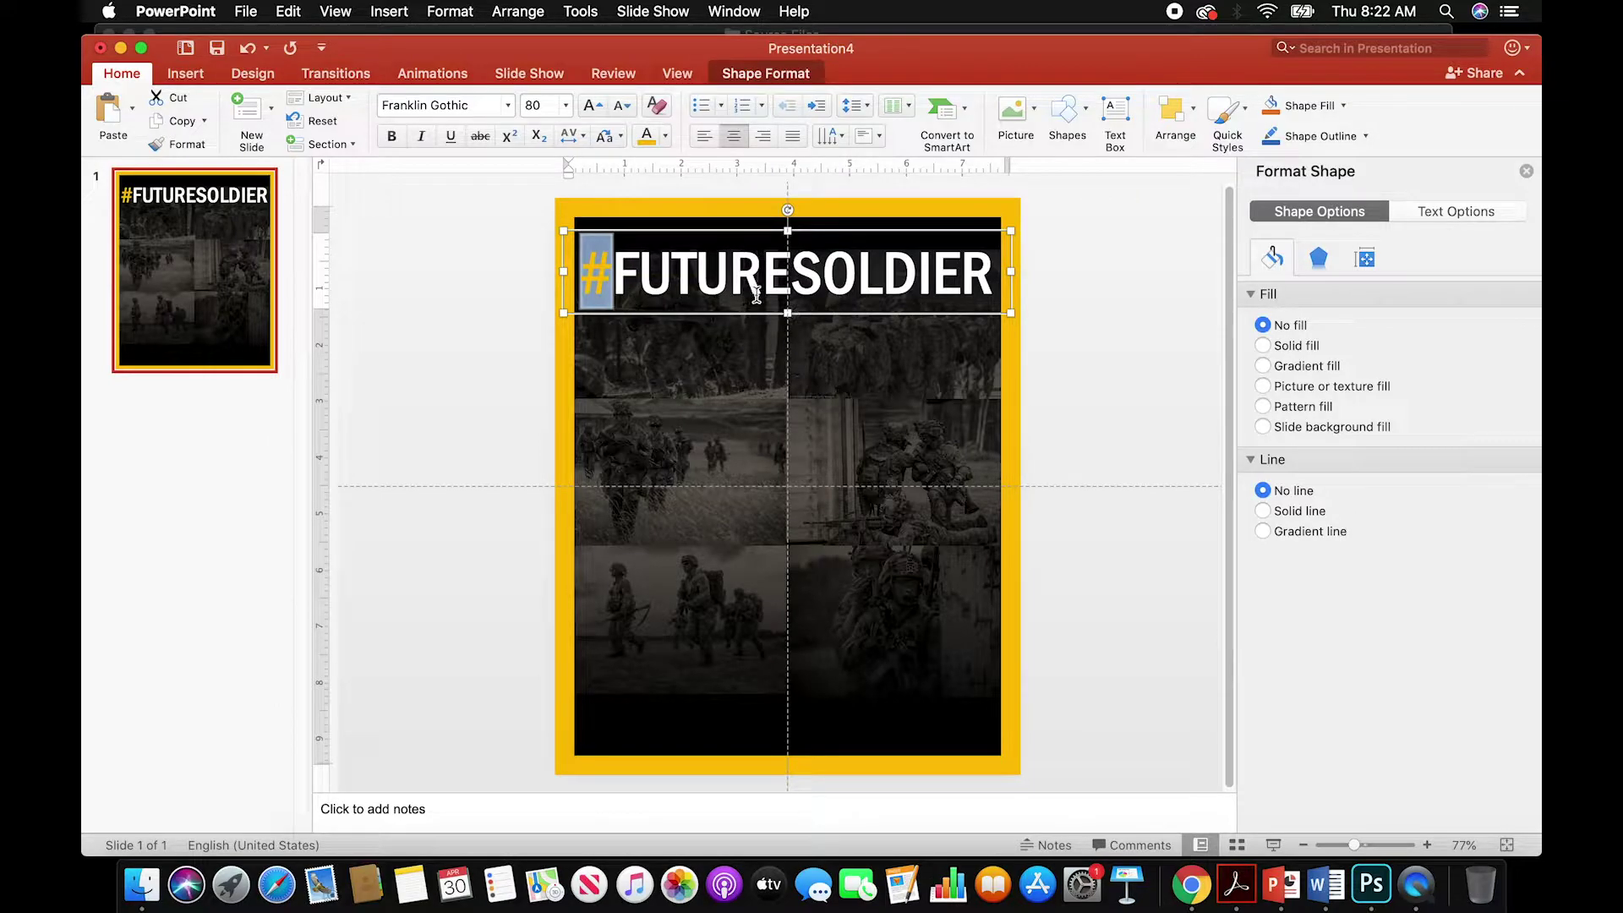
left_click(797, 291)
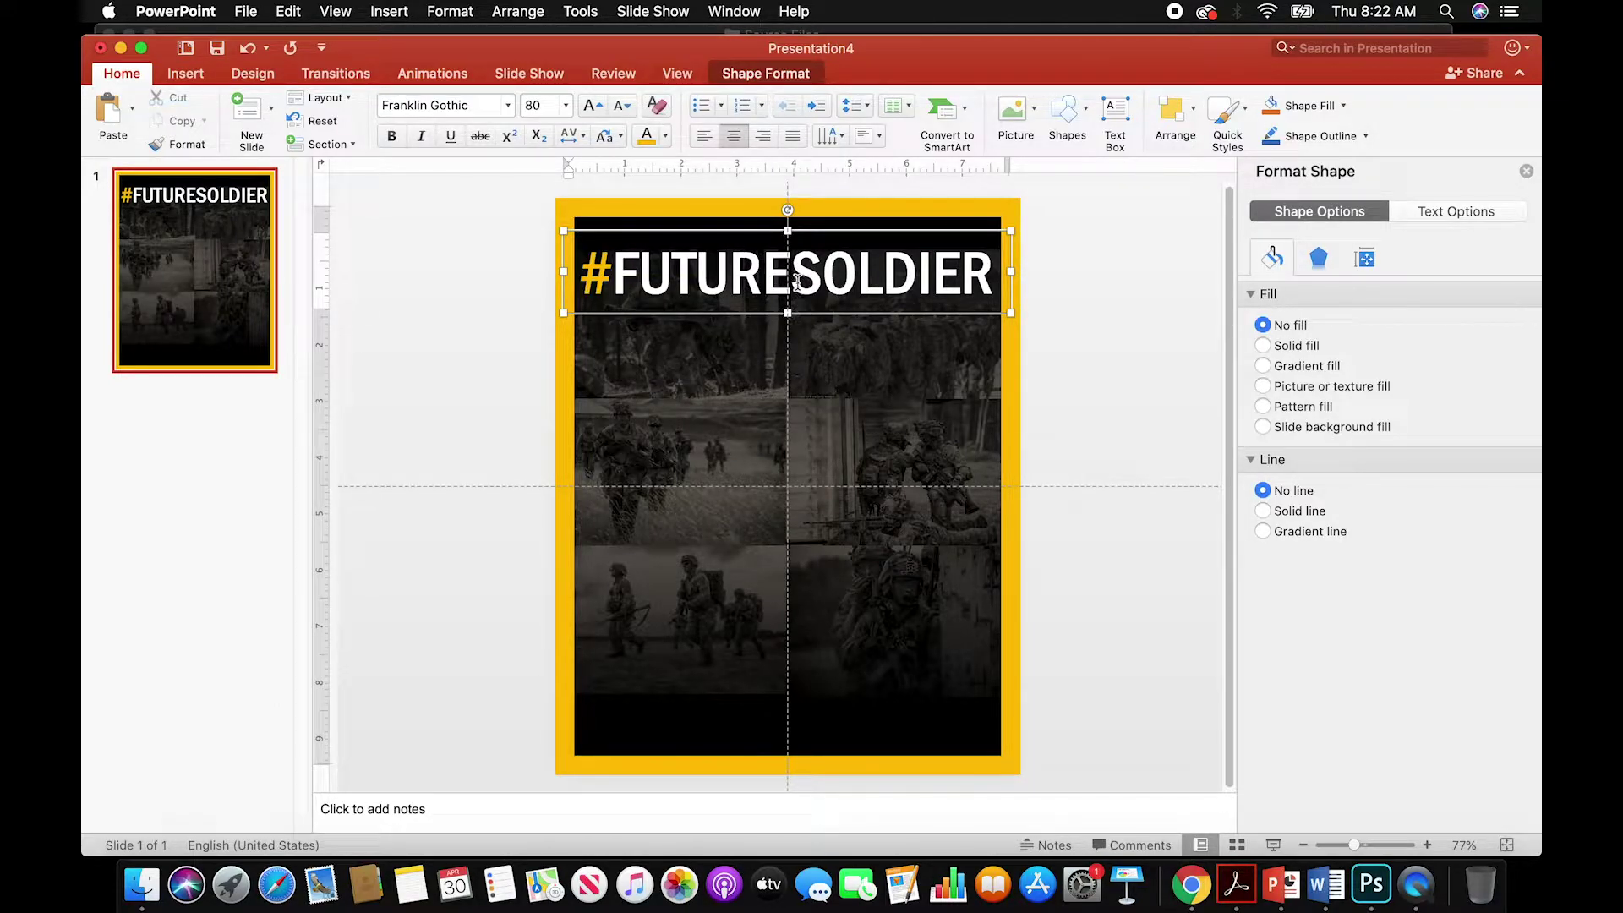
left_click_drag(793, 281, 979, 277)
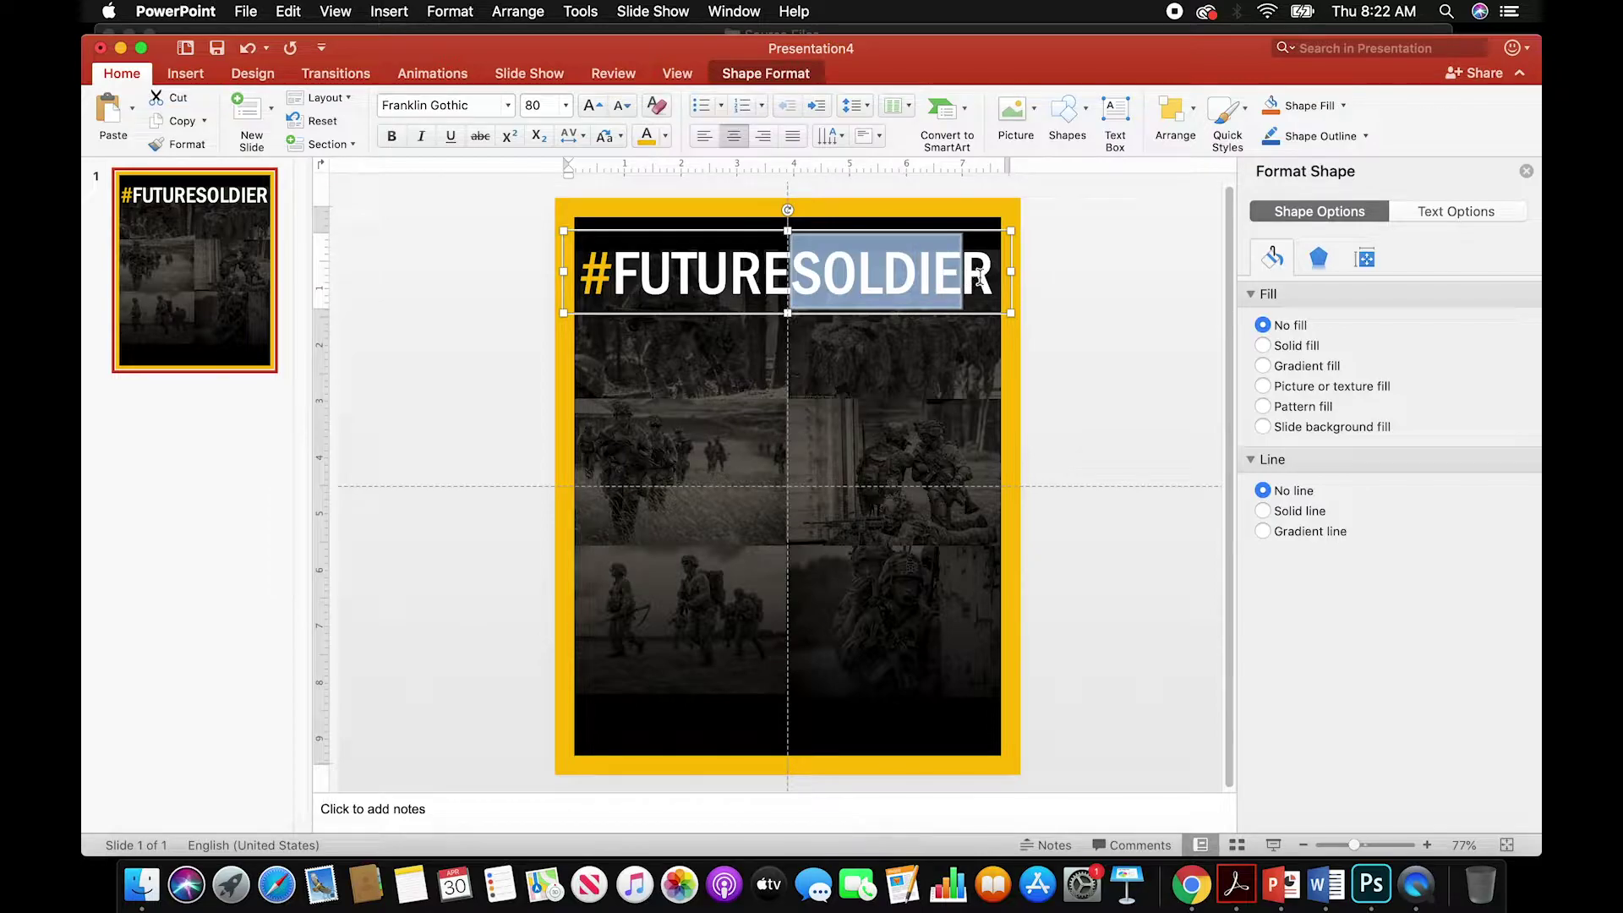
double_click(980, 277)
left_click(971, 277)
double_click(976, 278)
left_click(825, 275)
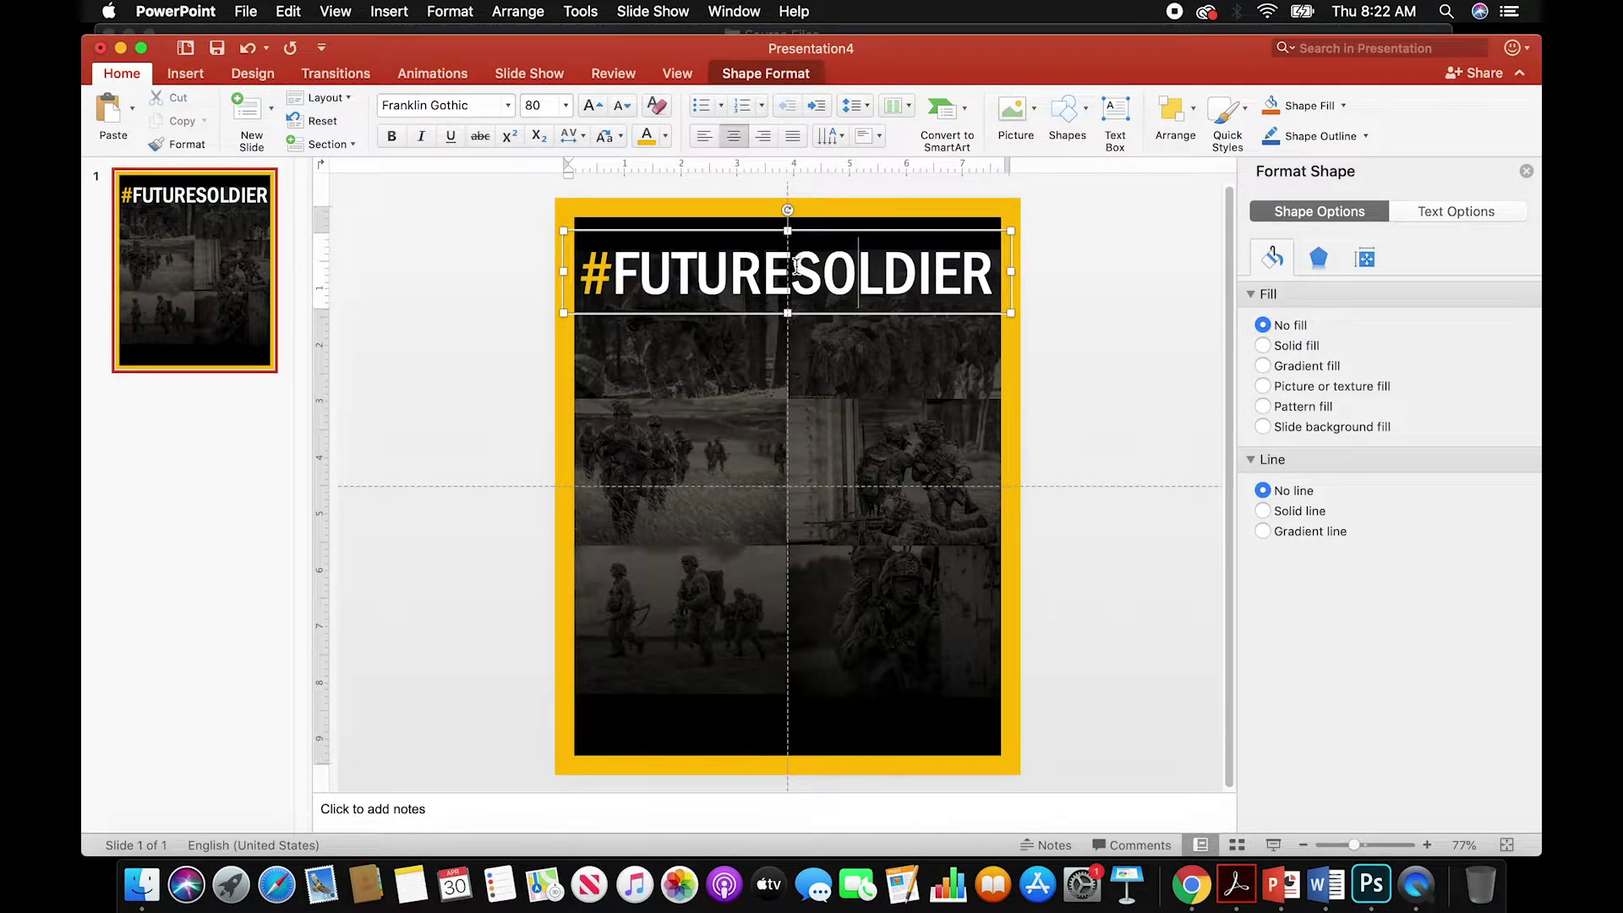
left_click_drag(792, 275, 975, 278)
double_click(979, 276)
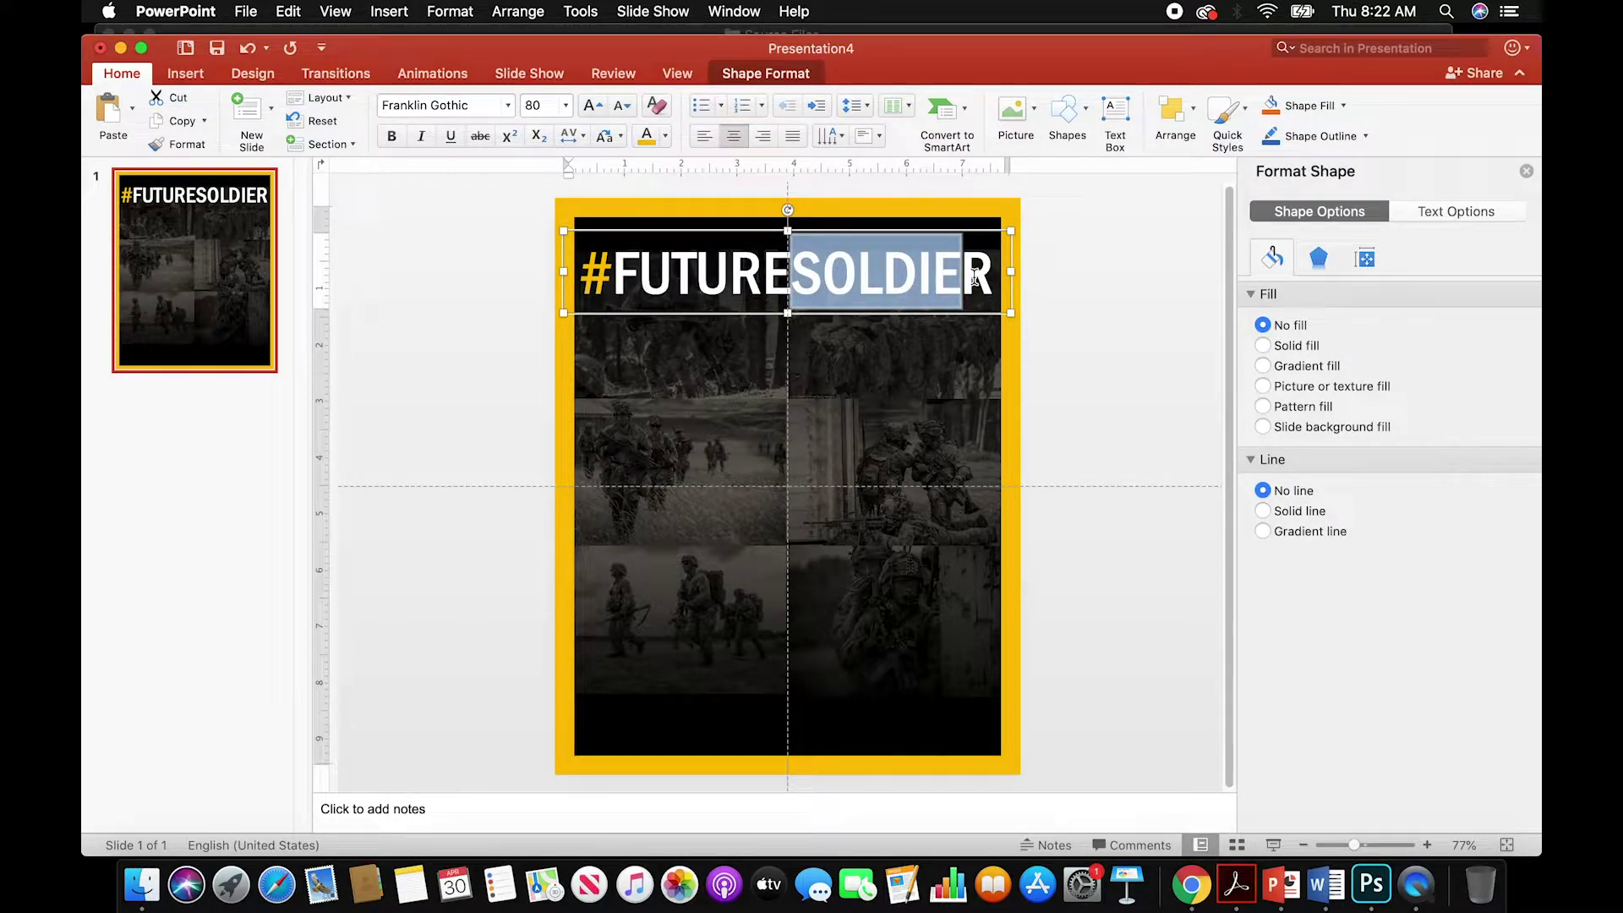
left_click(975, 277)
left_click(856, 281)
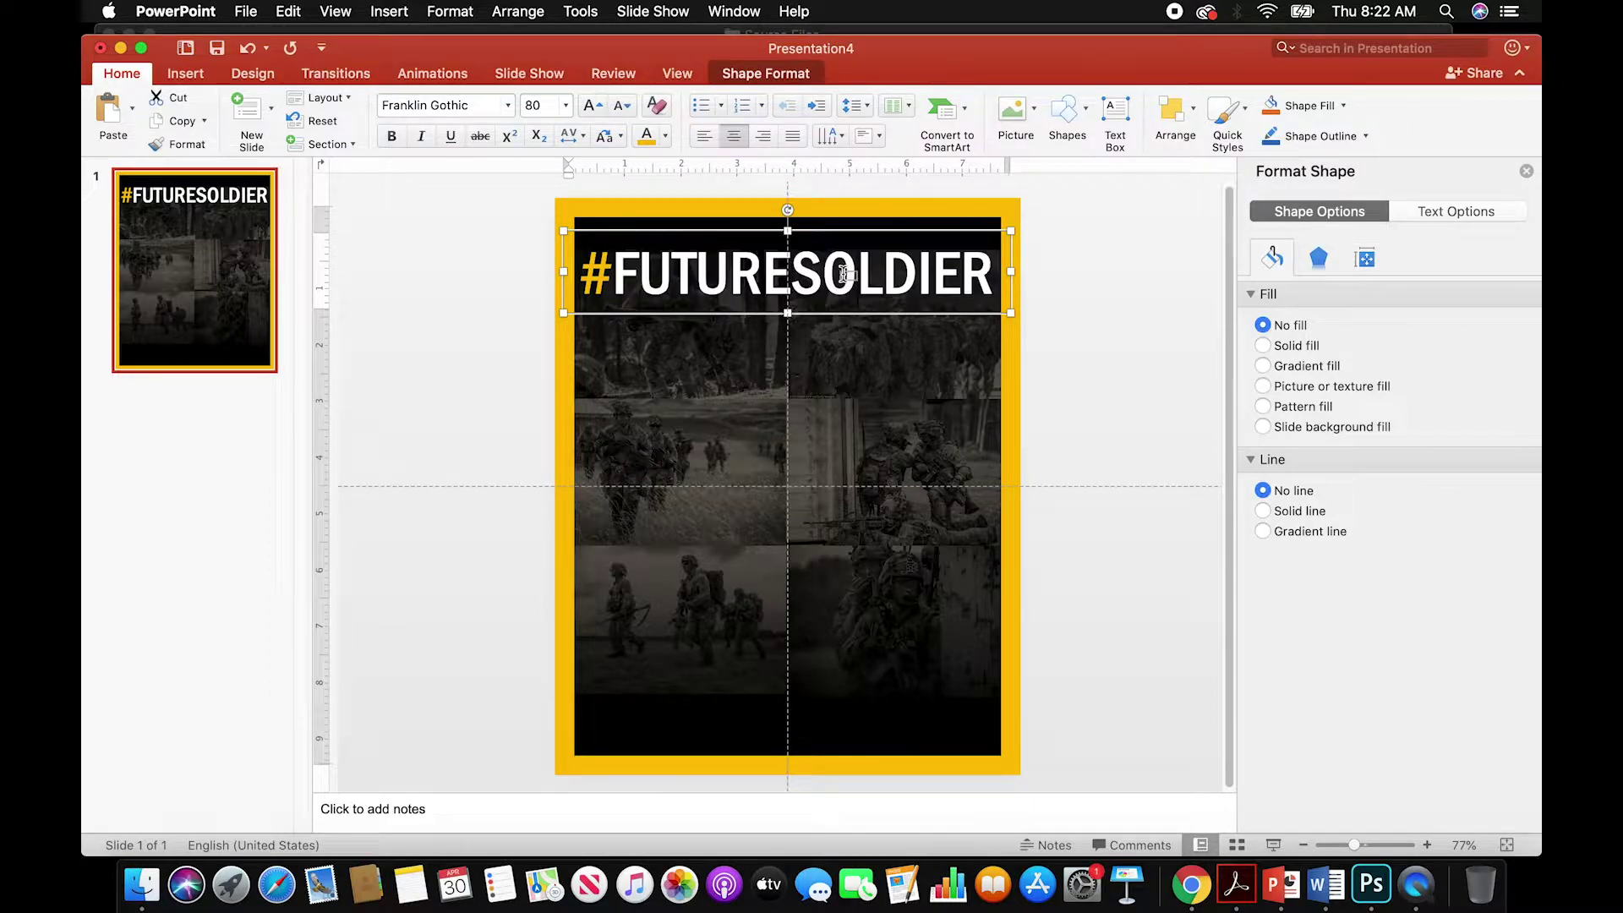
left_click_drag(791, 259, 978, 311)
left_click(972, 290)
- Colour the entire #FUTURESOLDIER title gold
key("super+a")
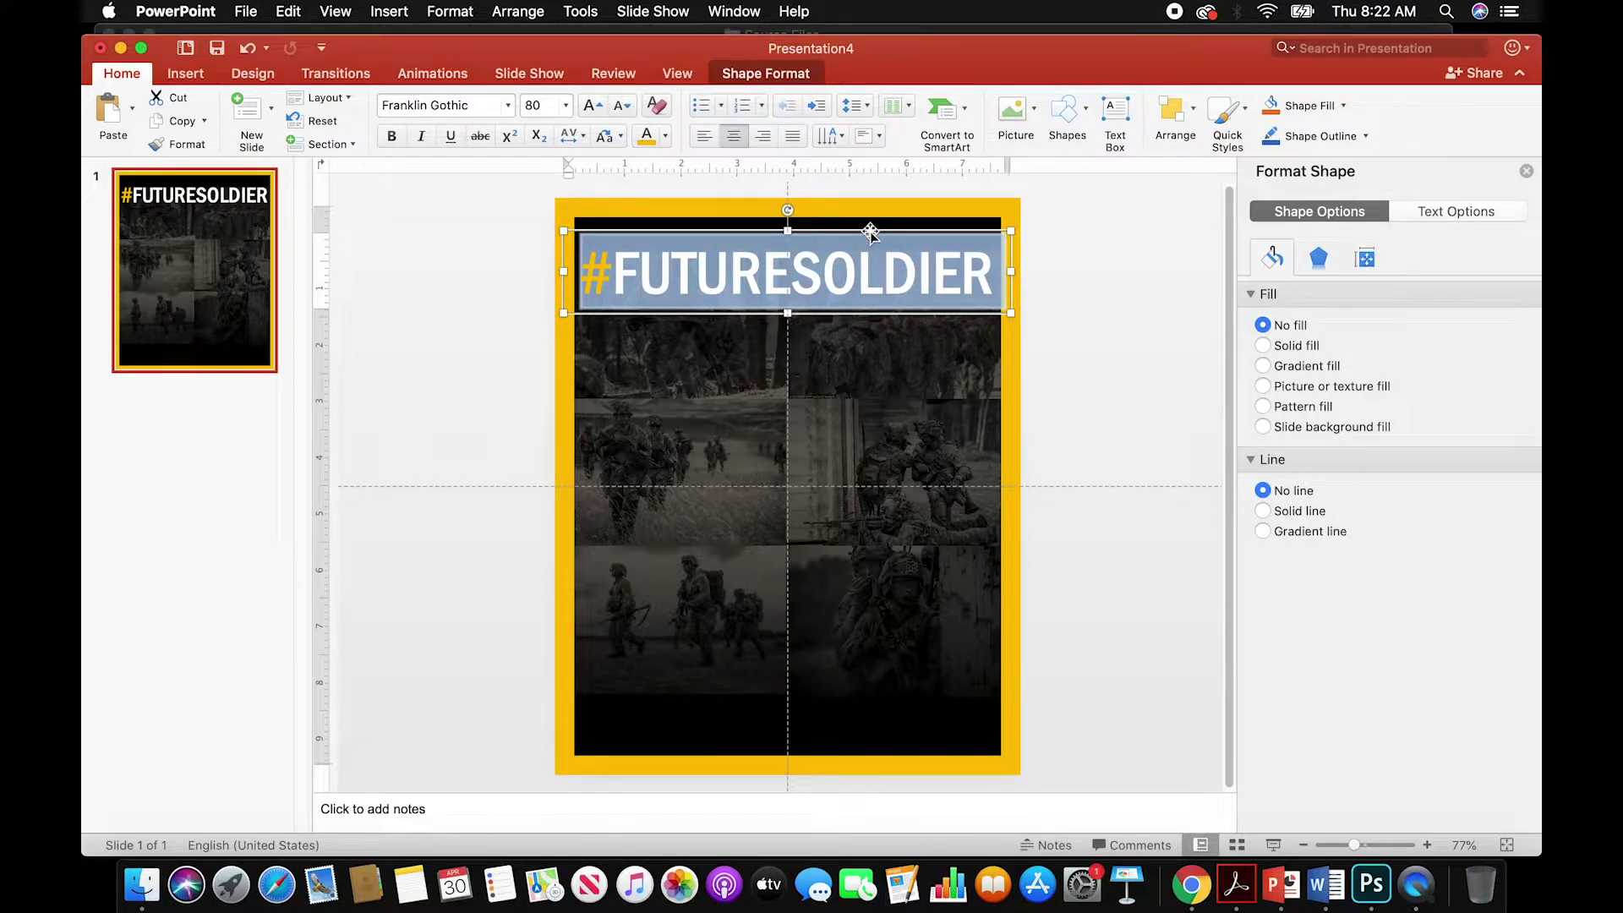
left_click(646, 137)
left_click(683, 311)
left_click(684, 297)
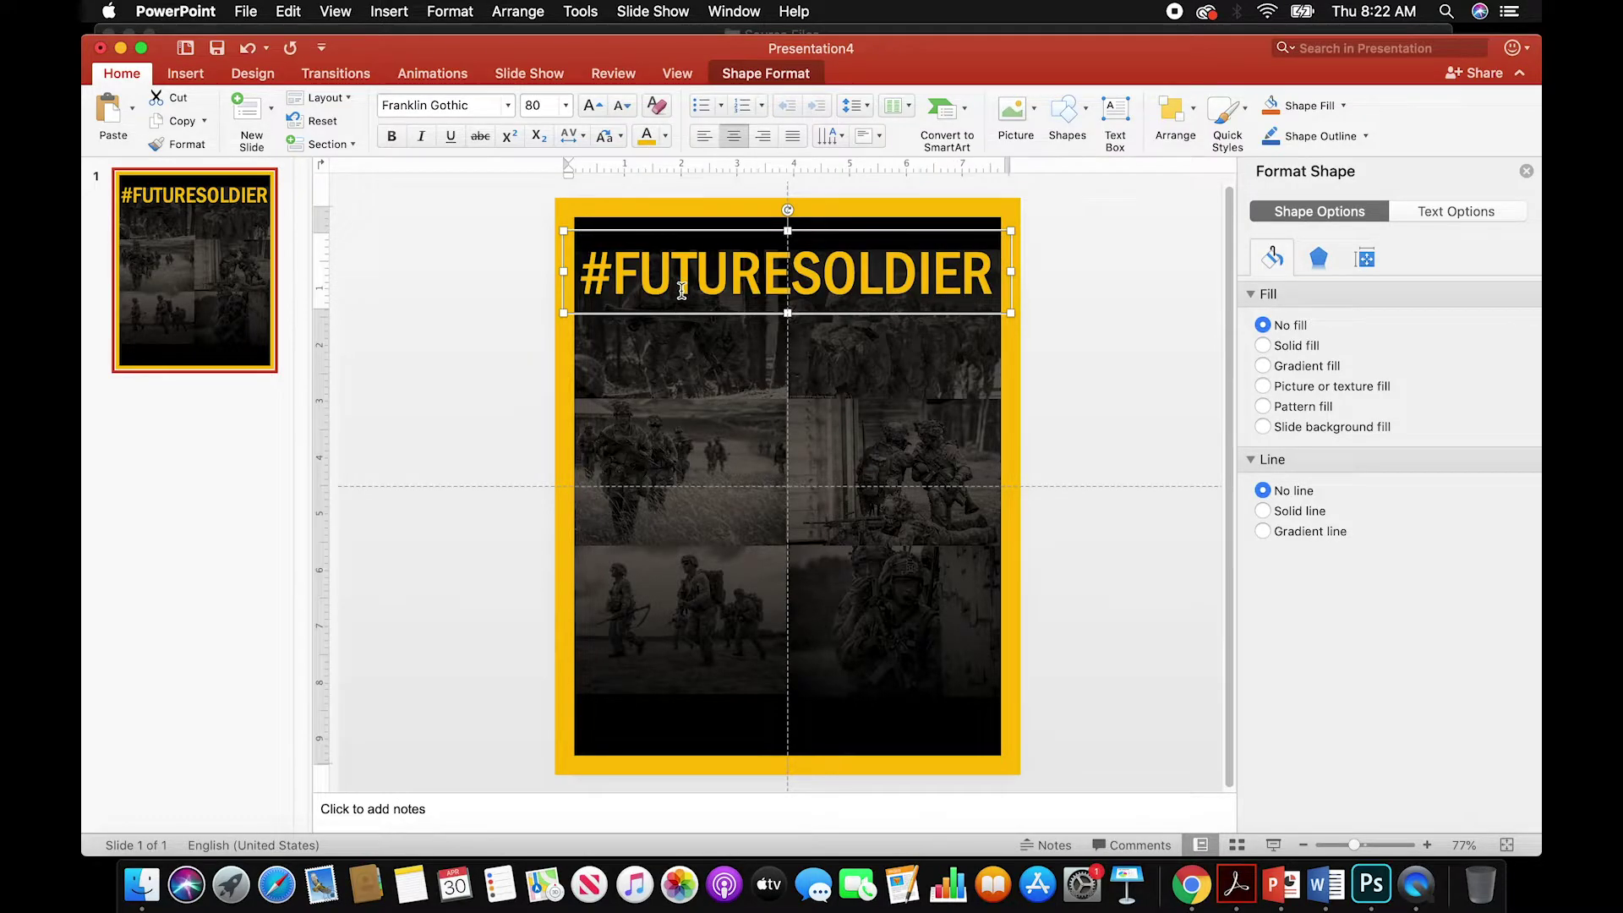
- Colour only the word FUTURE in the title white, leaving the # and SOLDIER gold
left_click_drag(786, 272, 624, 267)
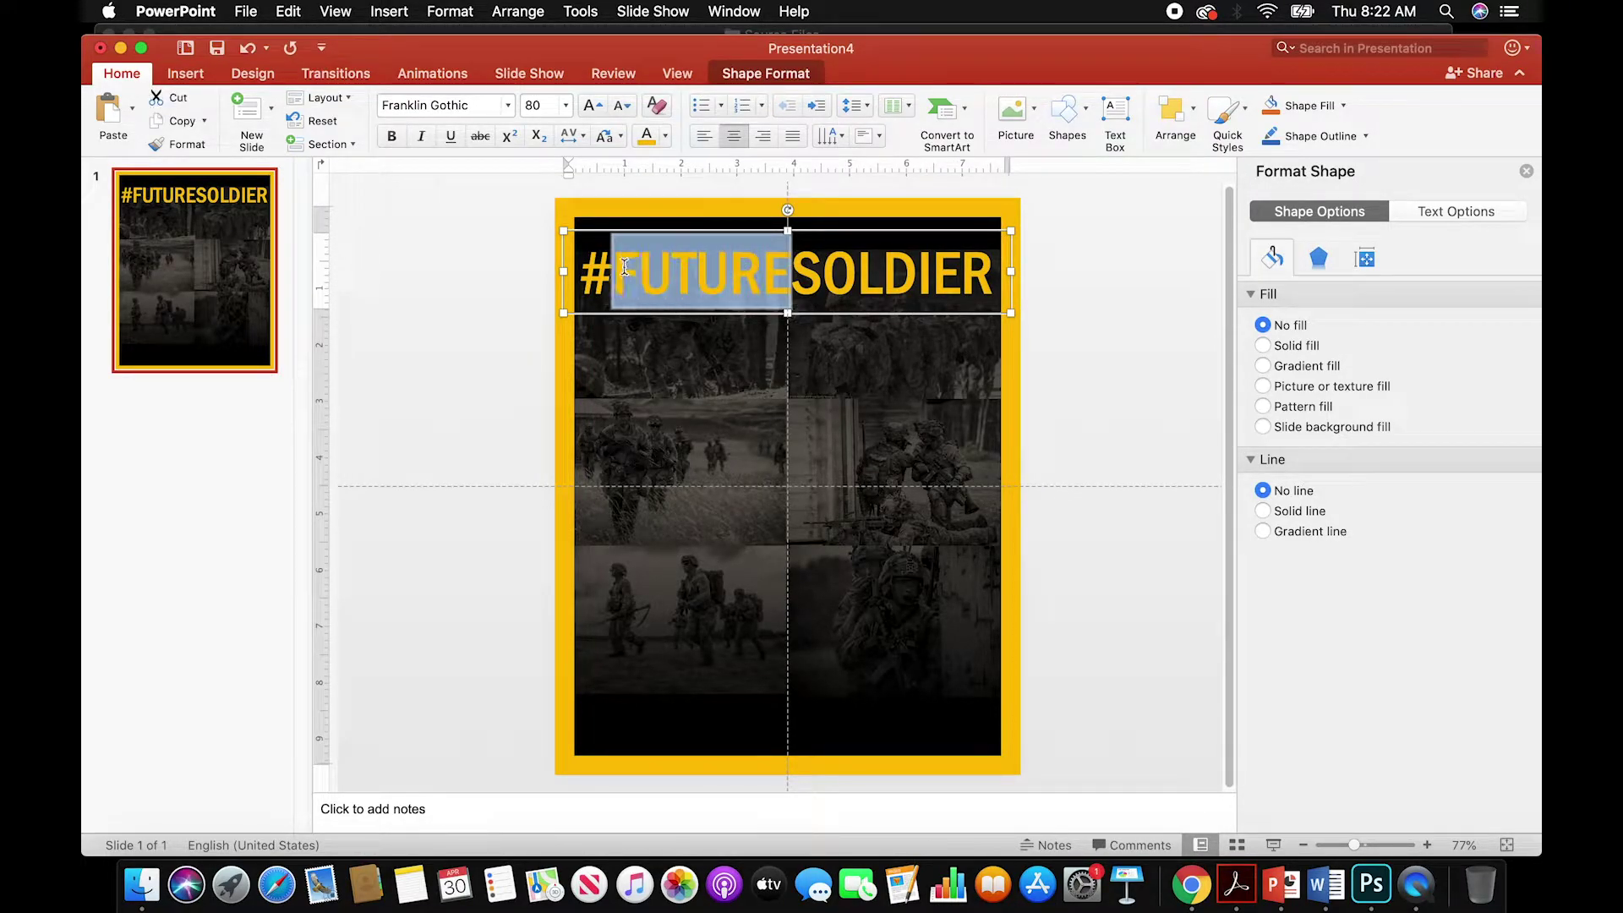
left_click(666, 141)
left_click(651, 189)
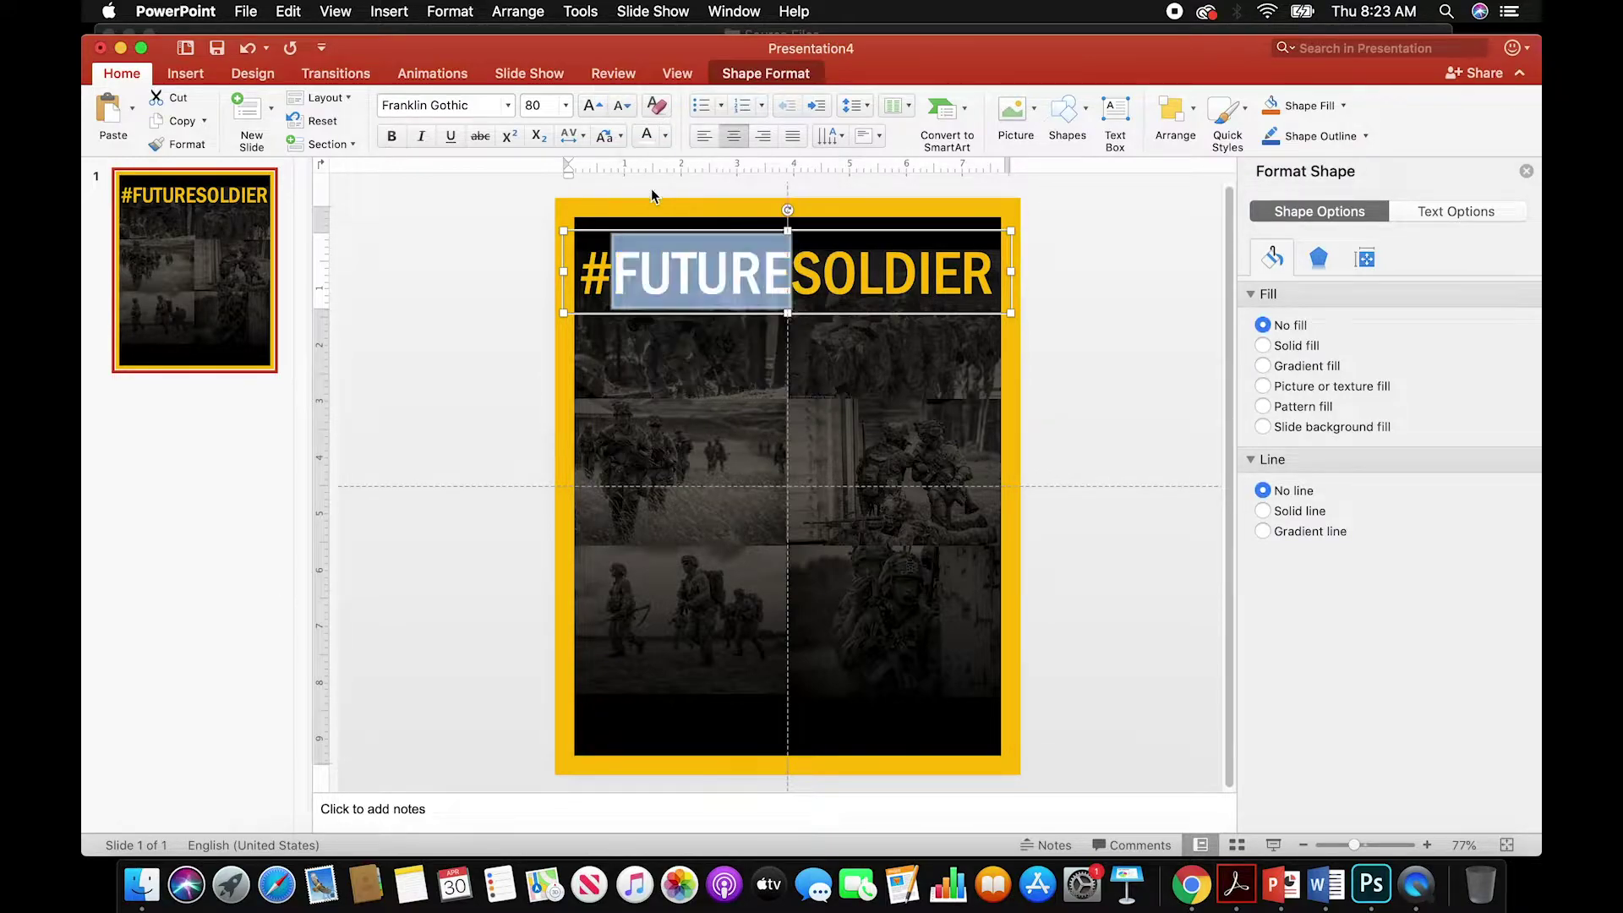
left_click(1126, 255)
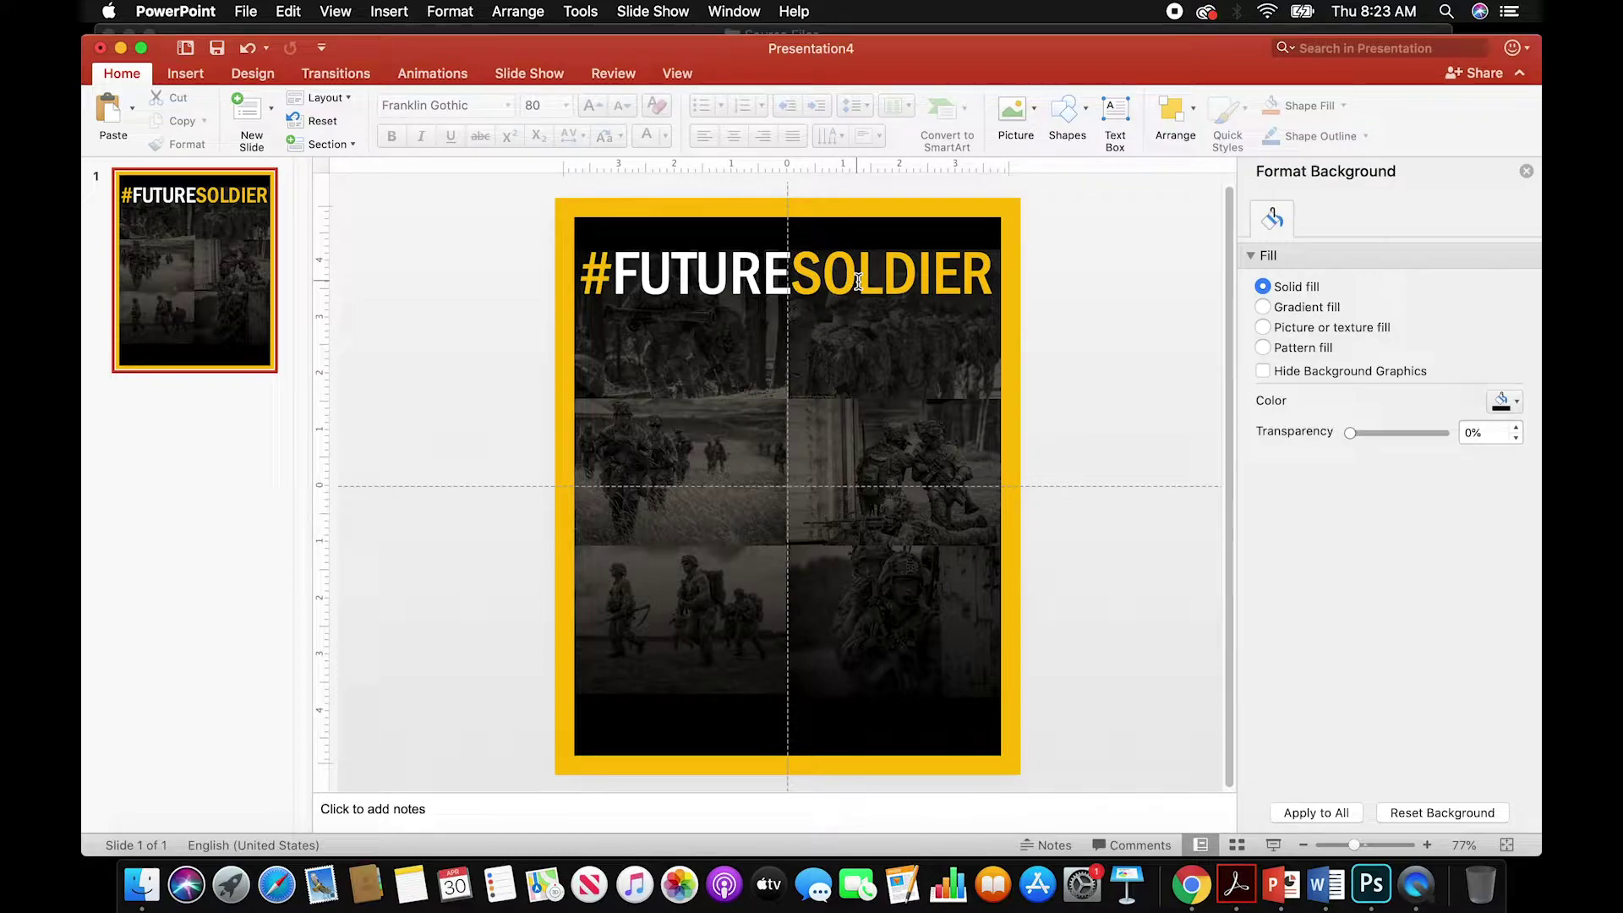
- Nudge the #FUTURESOLDIER text box upward until it sits just below the top gold border
left_click(794, 268)
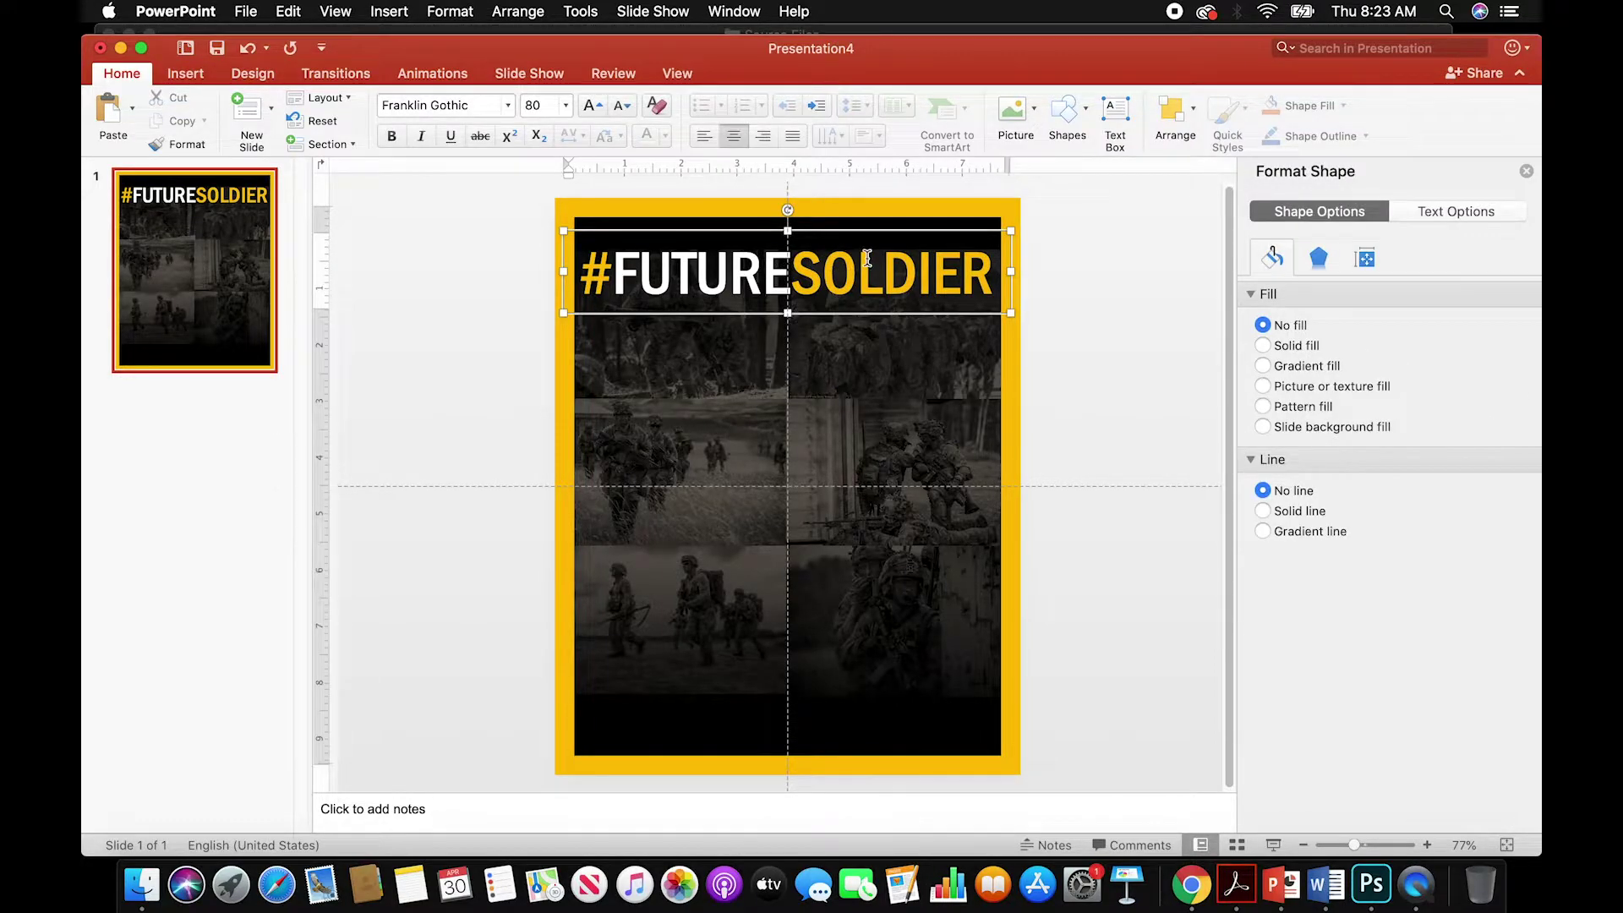
key("Up")
key("Up")
key("Up")
key("Up")
key("Up")
key("Up")
key("Up")
key("Up")
key("Up")
key("Up")
key("Up")
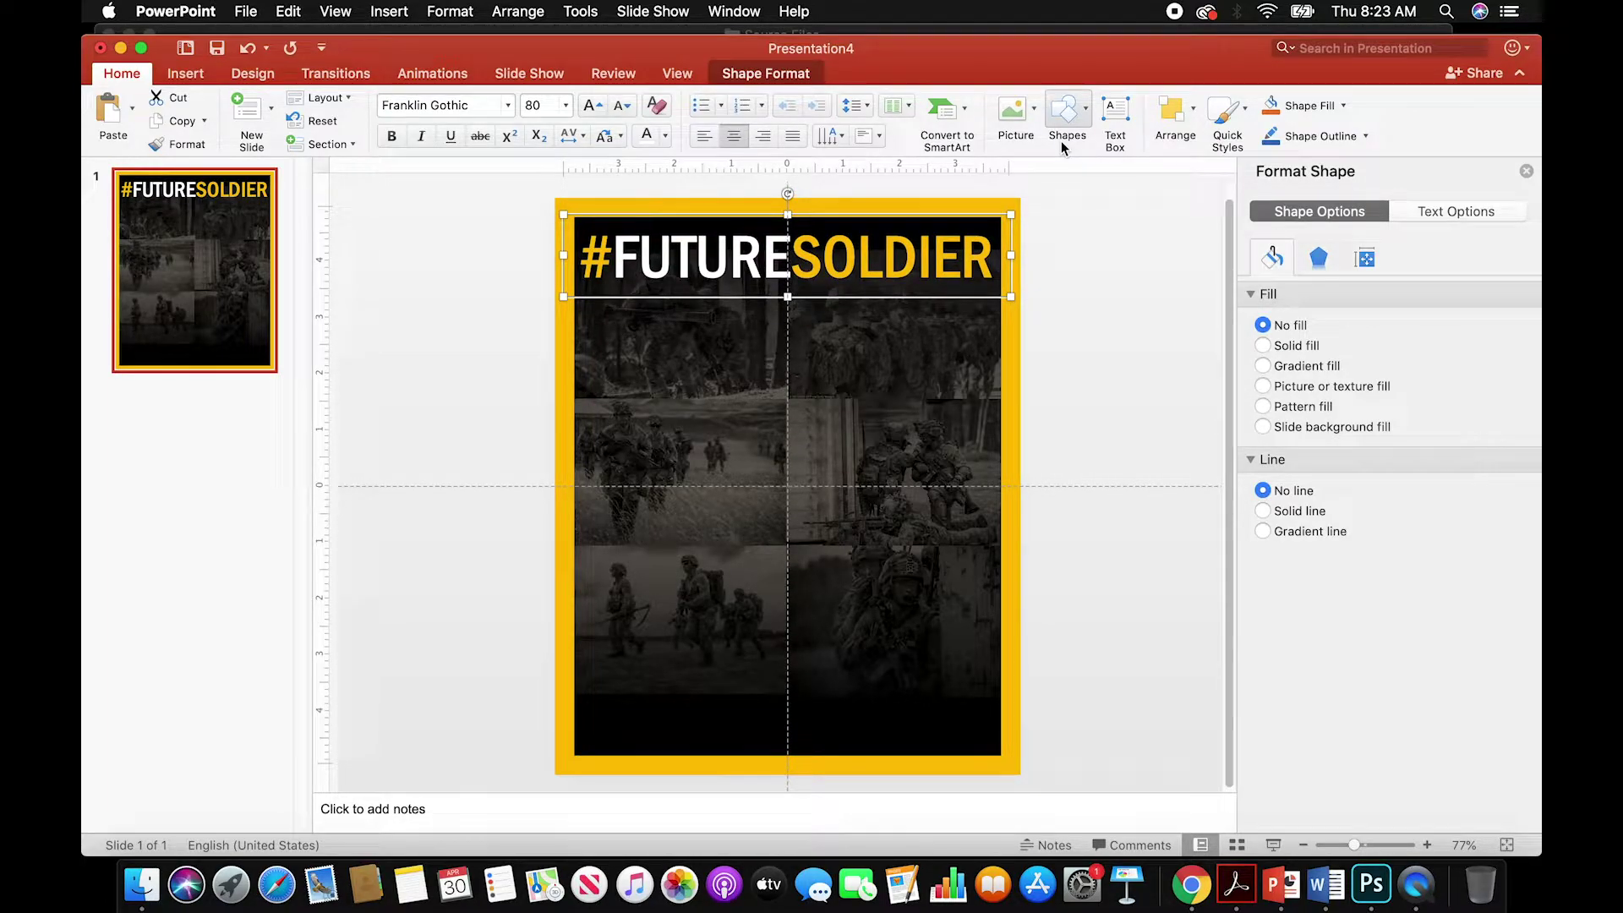
key("Up")
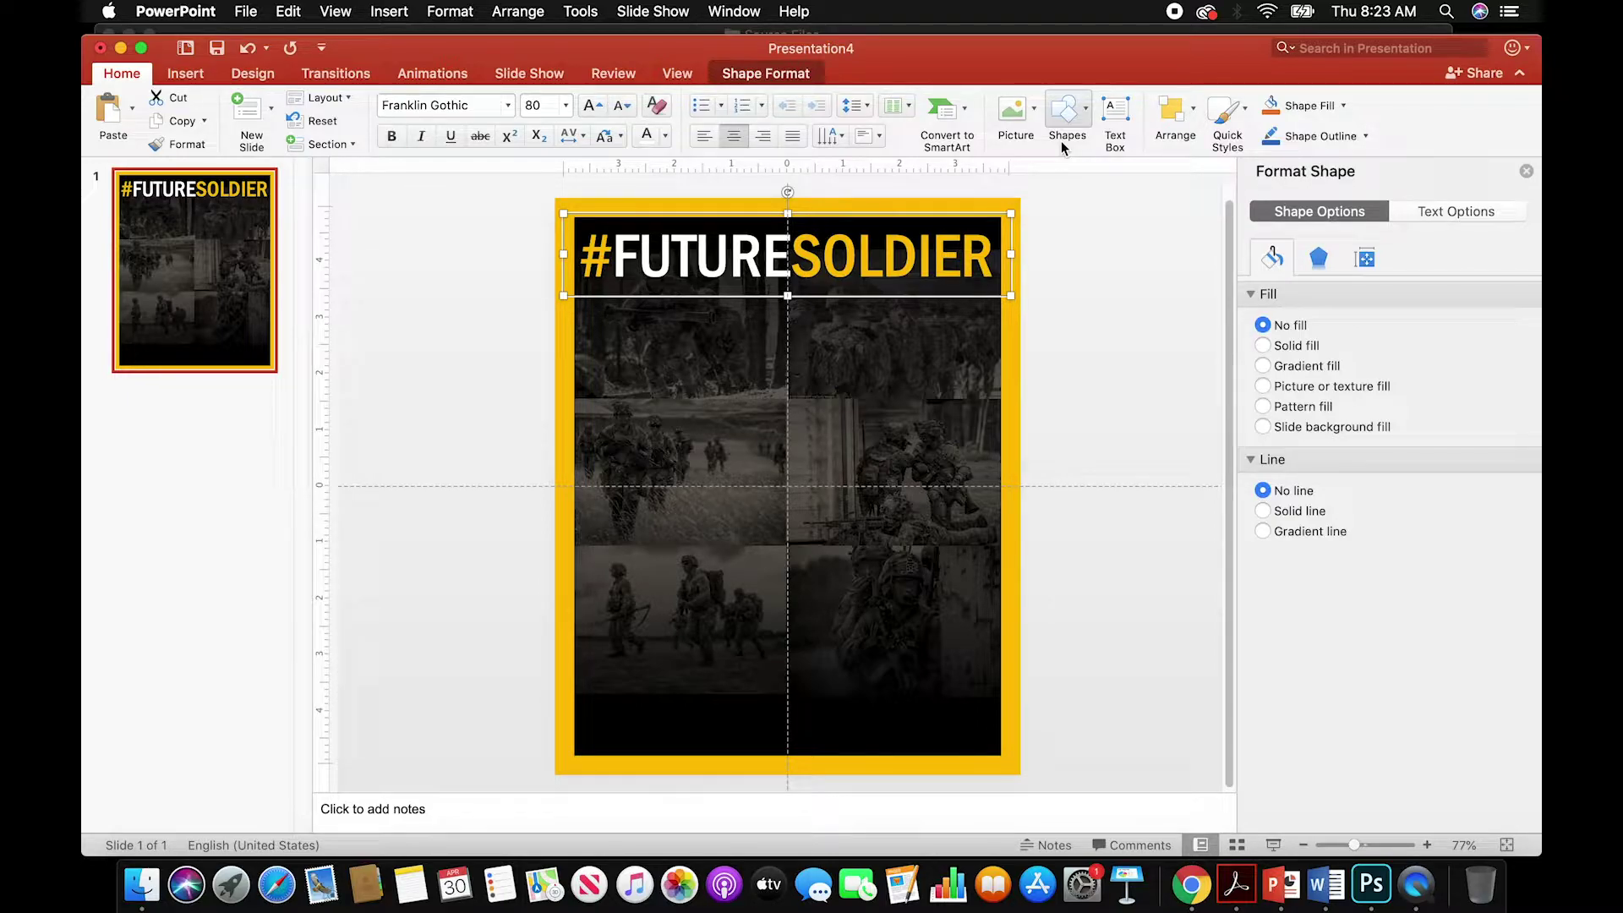
left_click(986, 338)
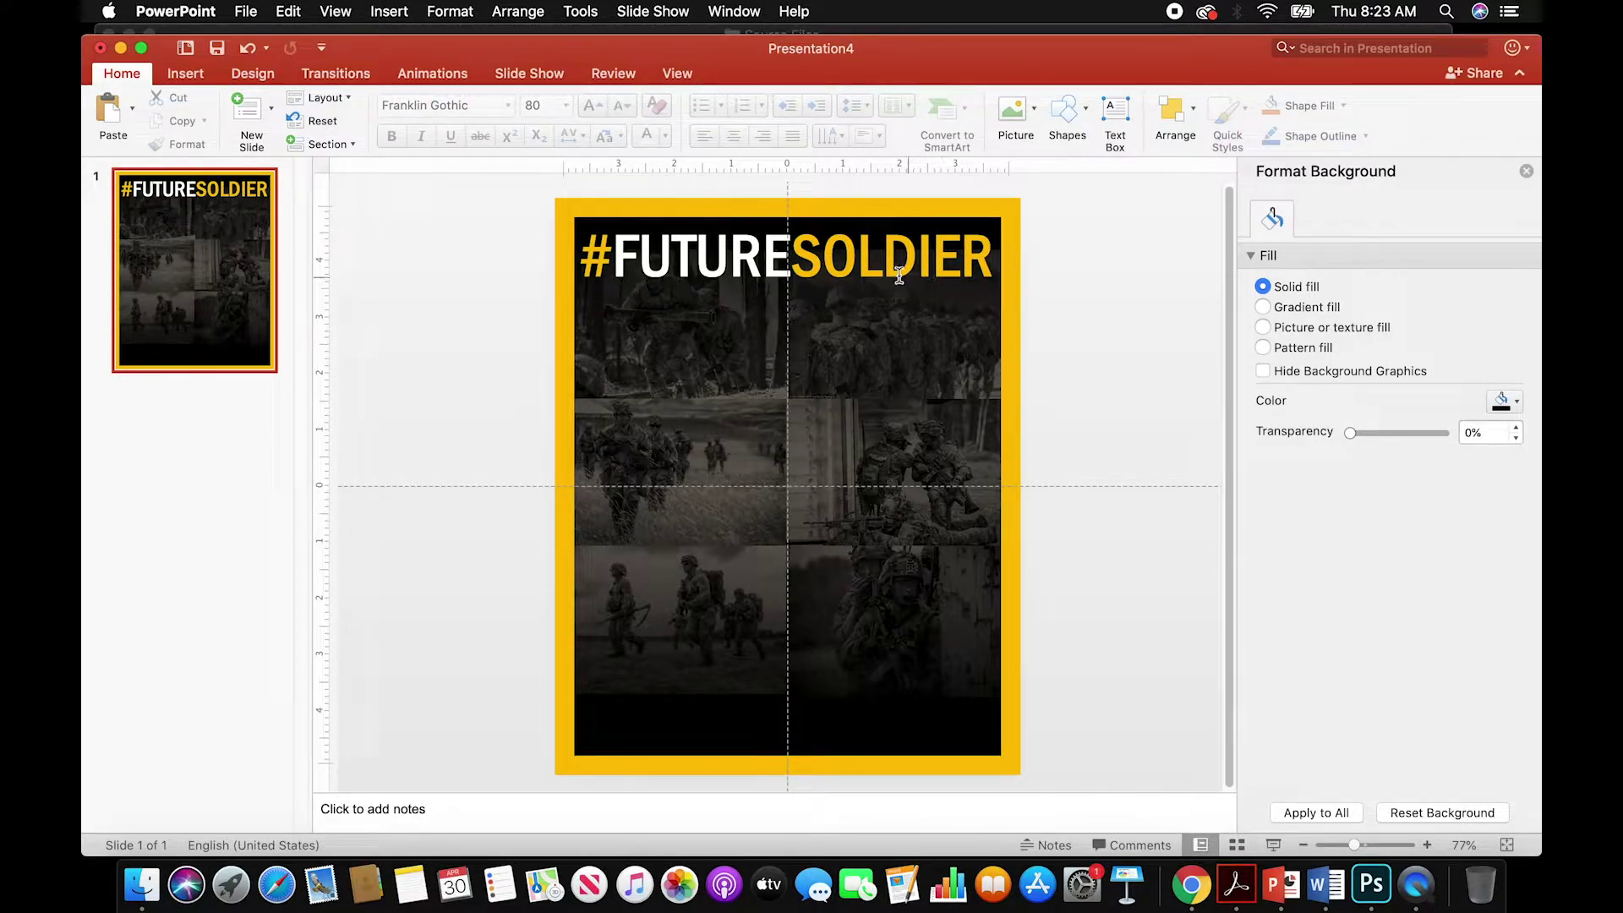
- Try underlining the whole #FUTURESOLDIER title, and remove the underline again
left_click(845, 254)
double_click(844, 254)
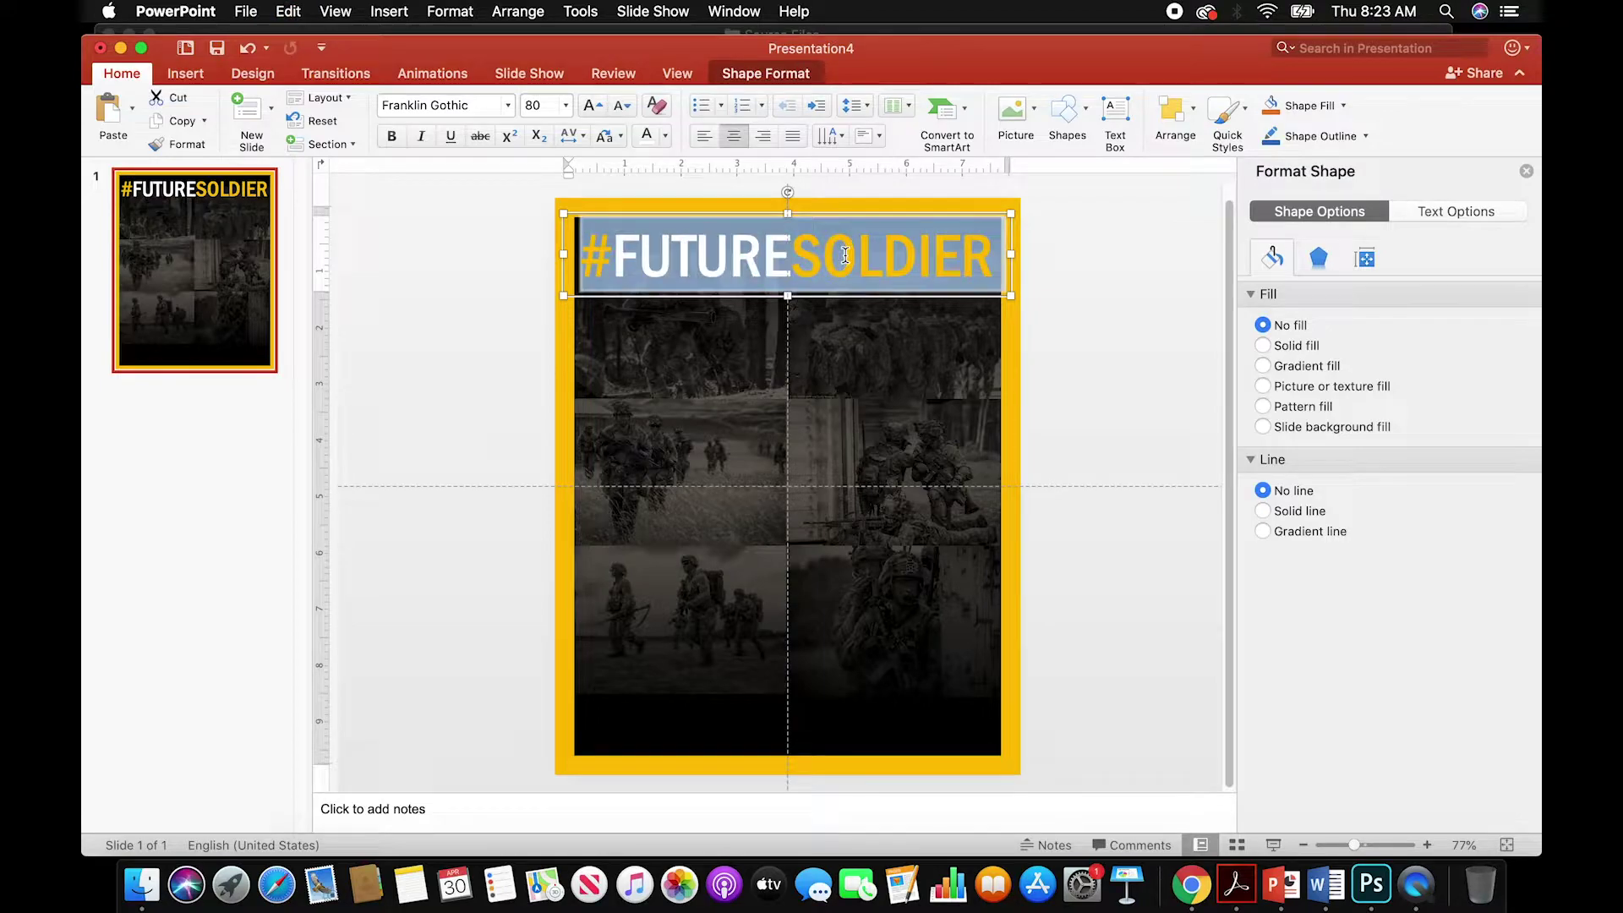
left_click(450, 137)
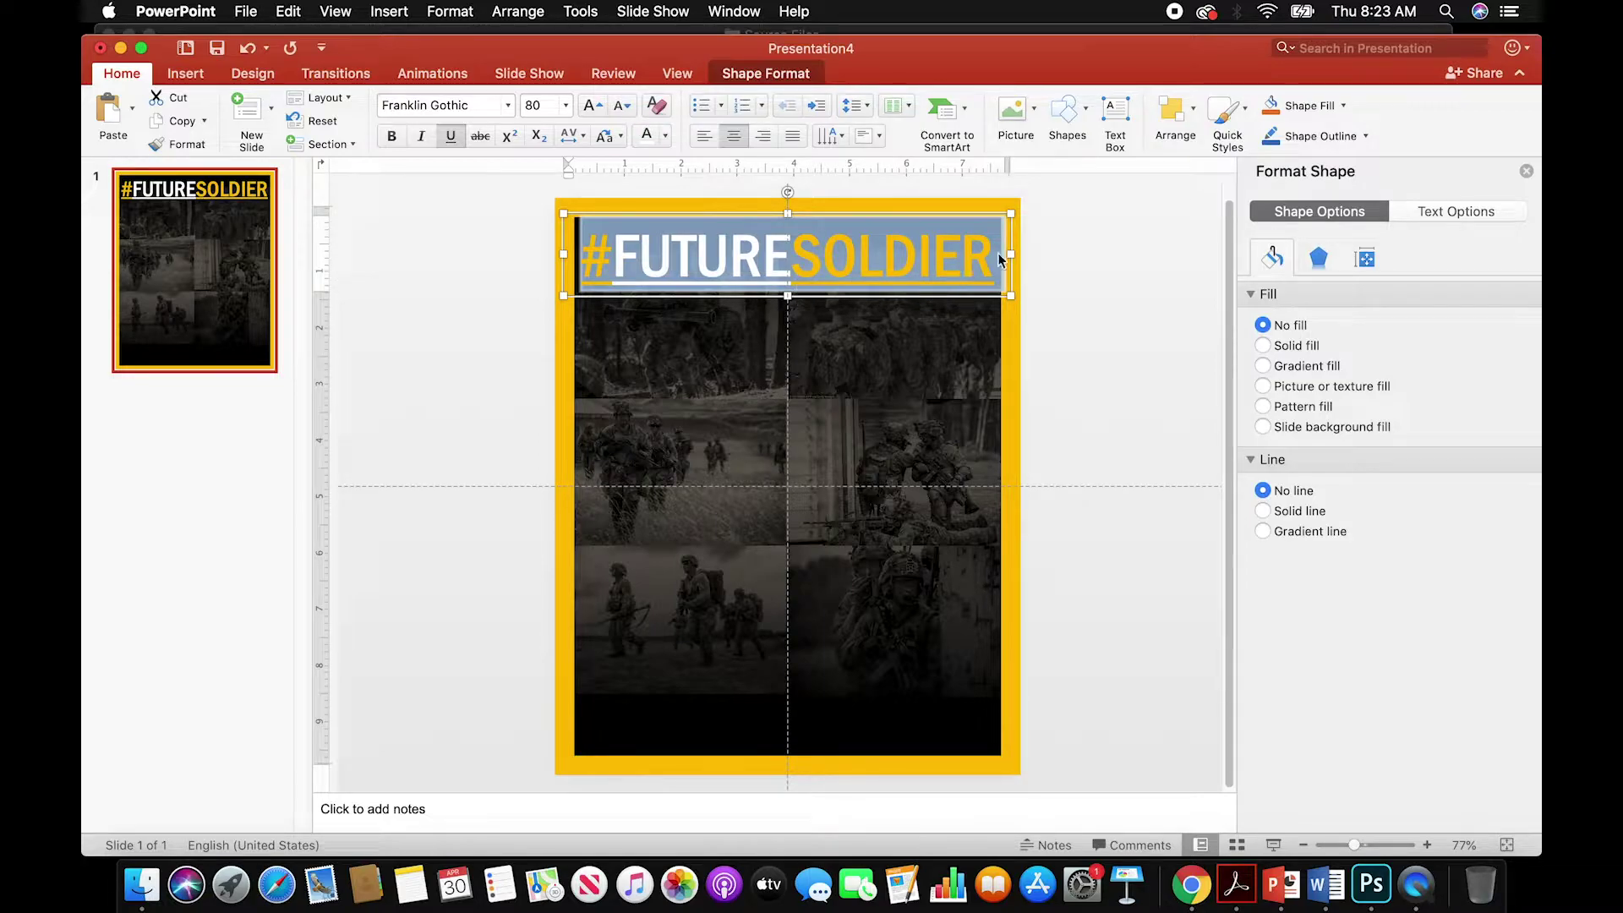
left_click(450, 138)
left_click(471, 253)
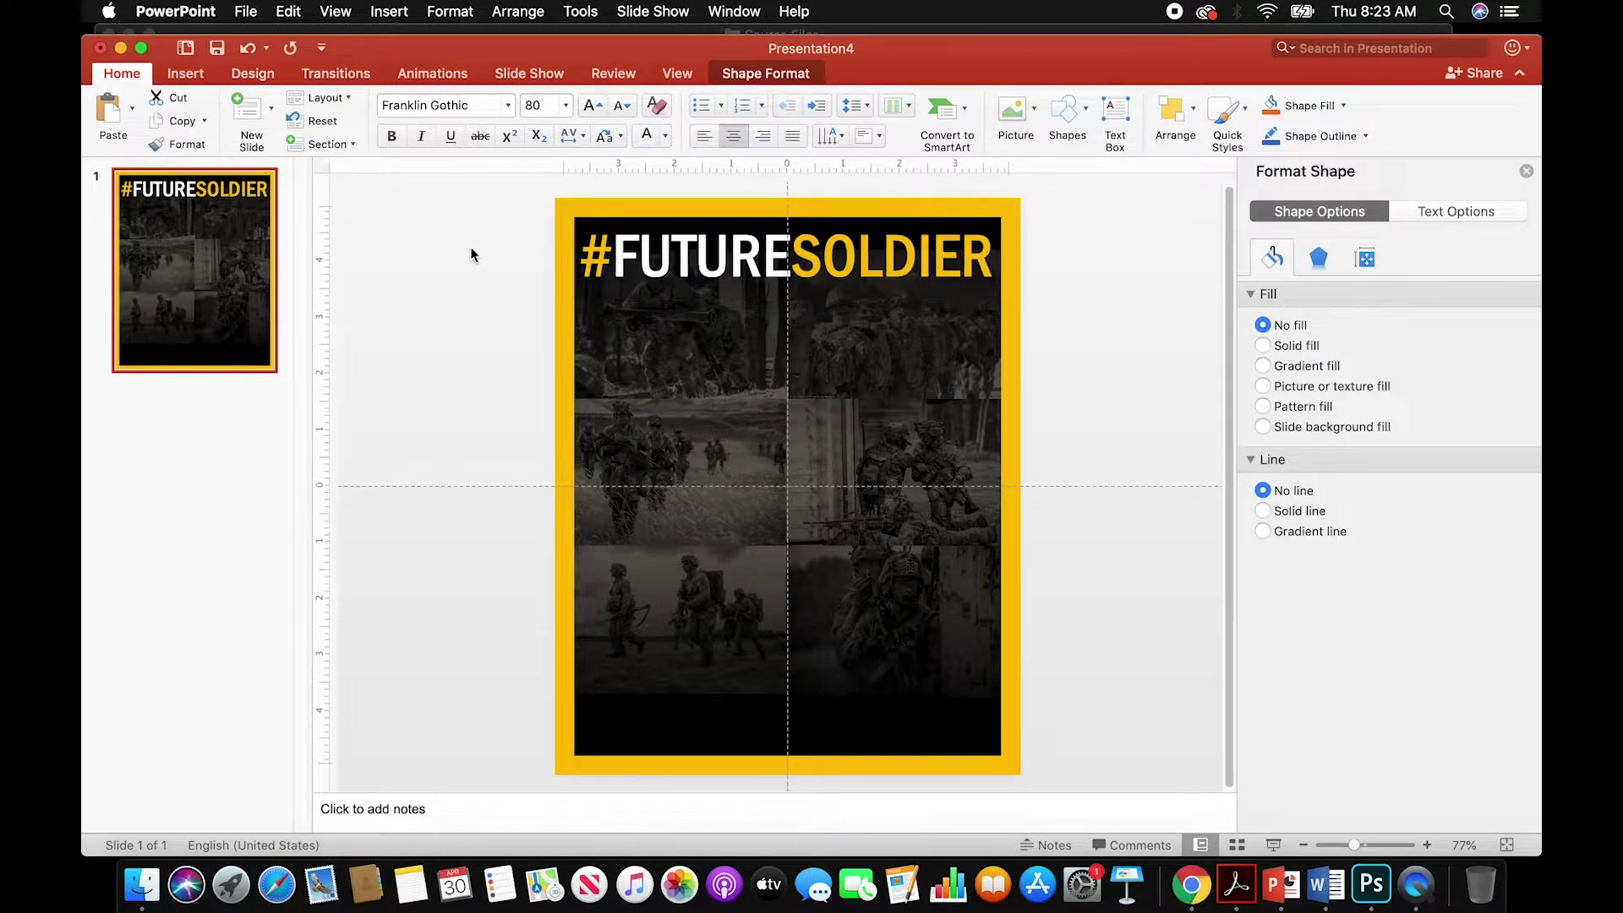
- Draw a straight horizontal line about 7.22 inches long beneath the #FUTURESOLDIER title, between the side borders
left_click(188, 75)
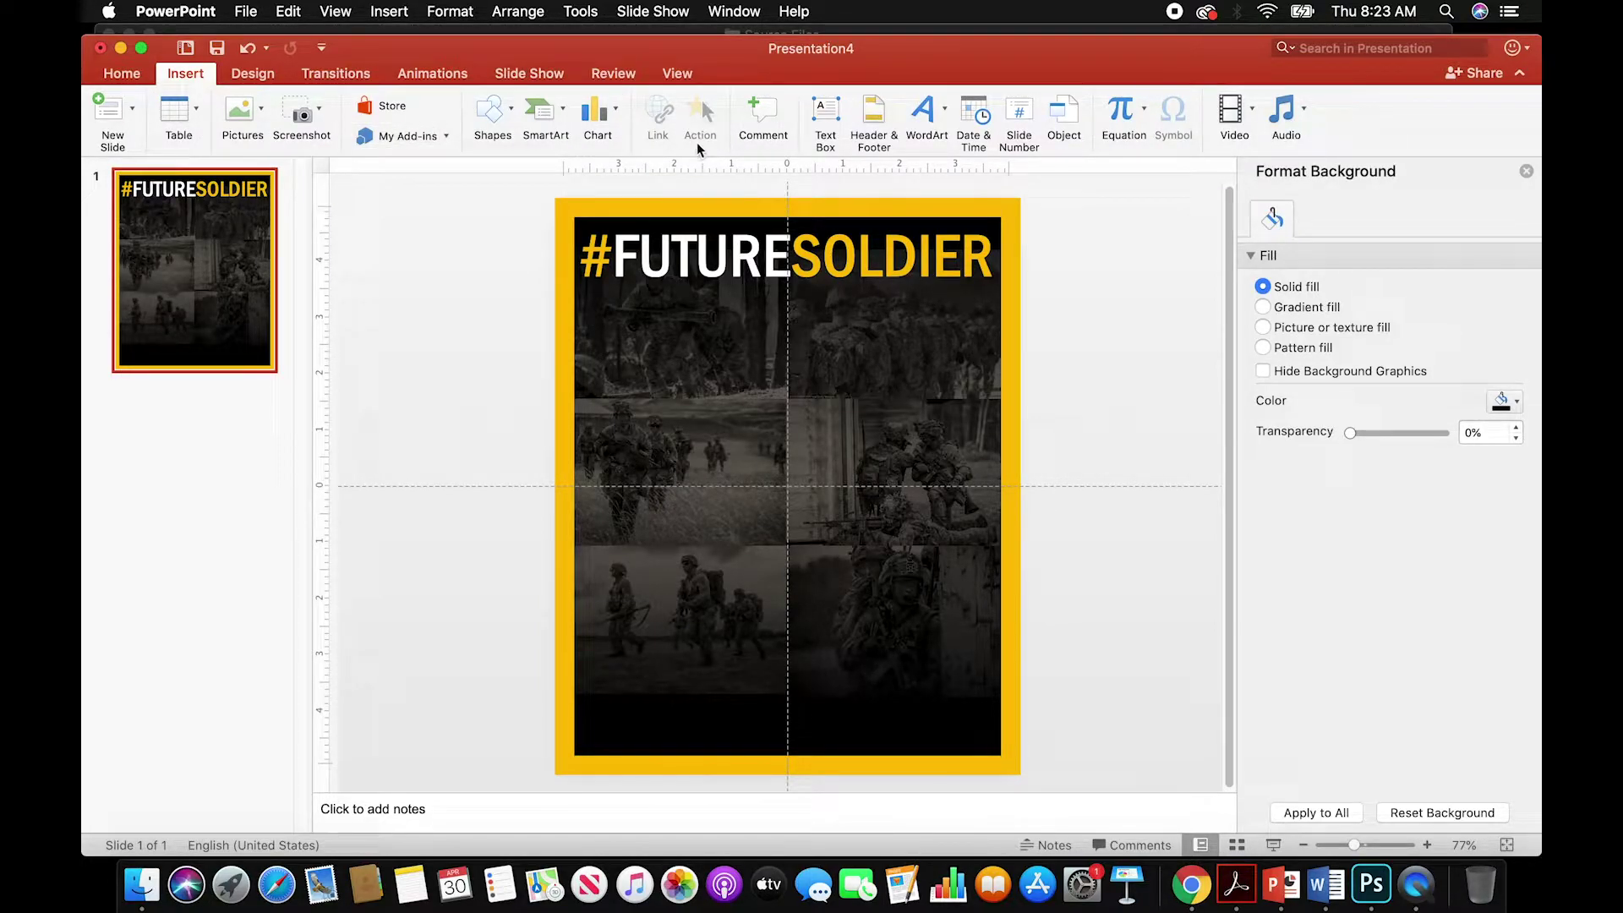
left_click(498, 125)
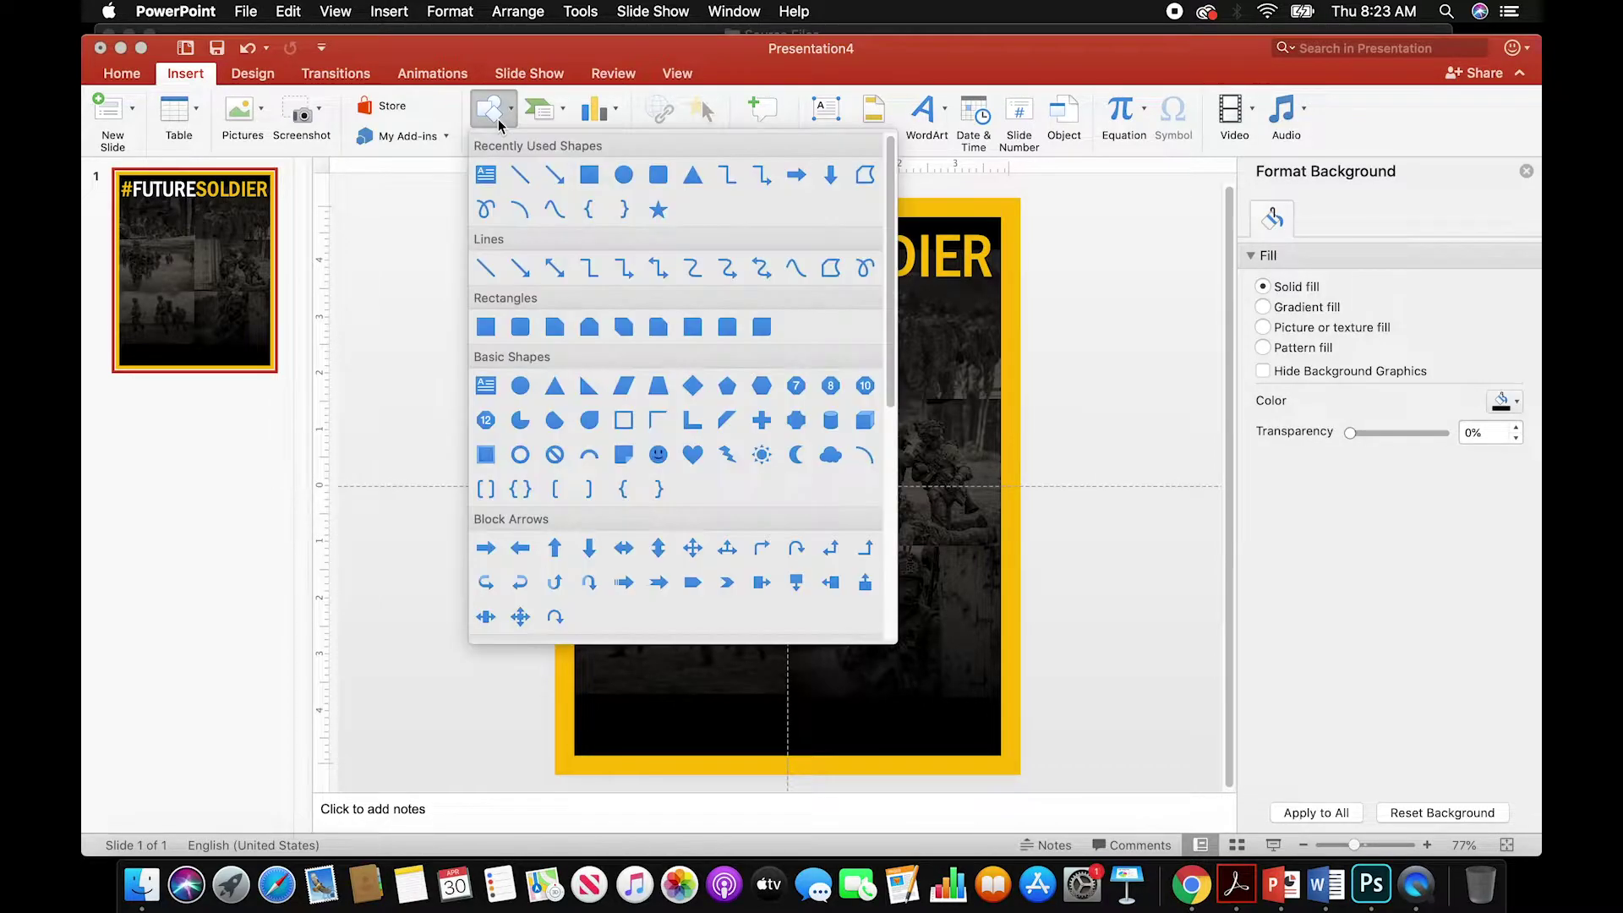
left_click(525, 180)
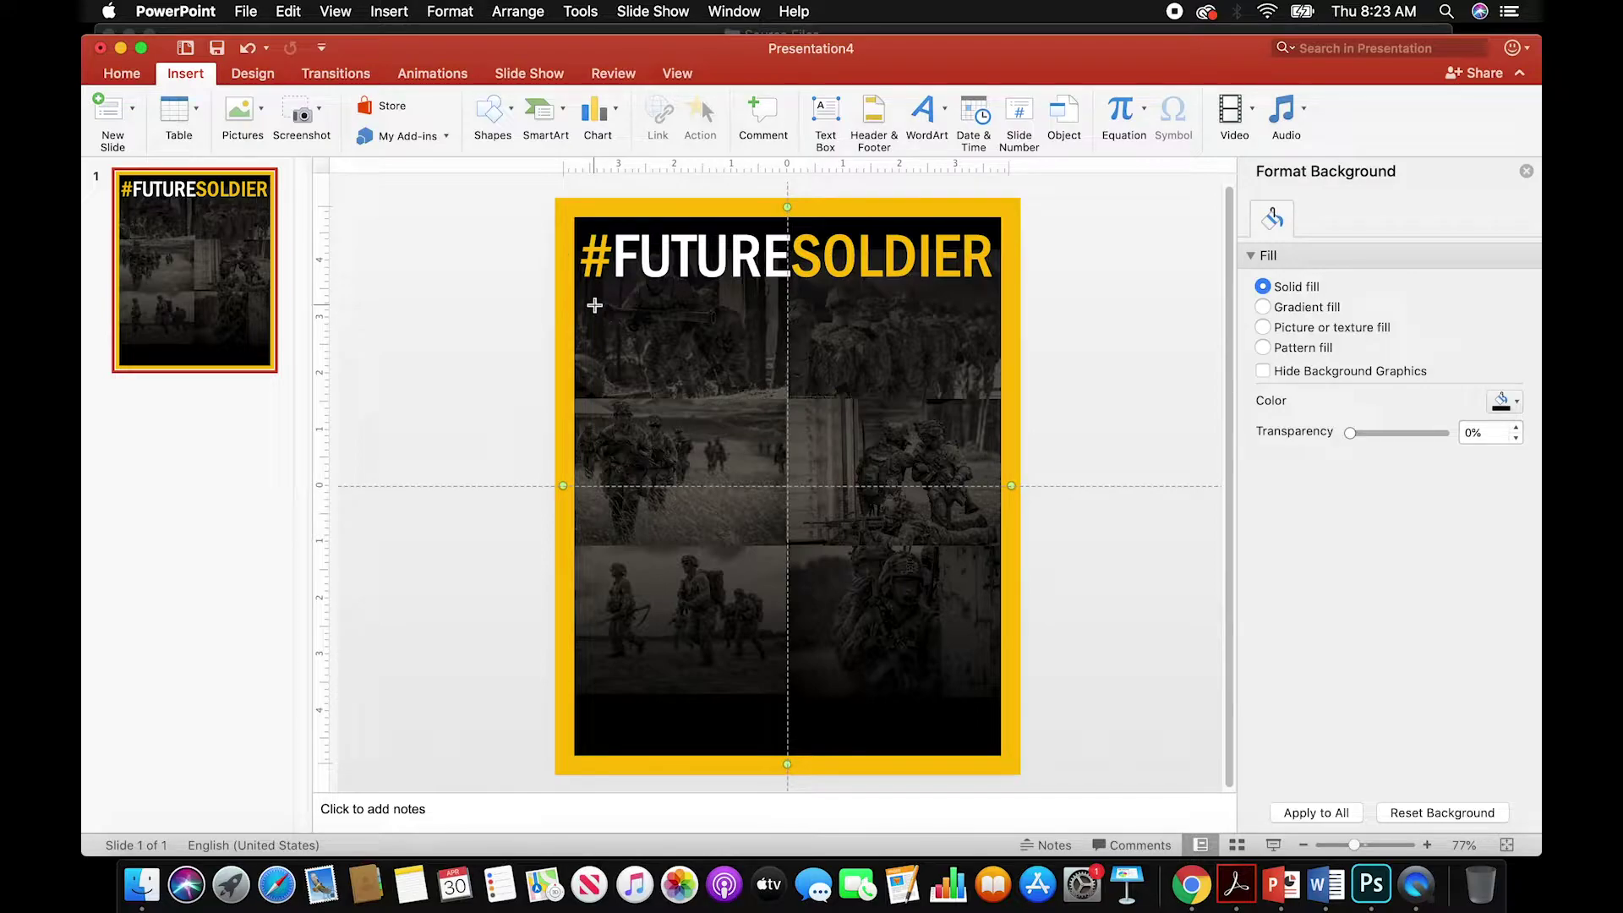
mouse_move(591, 293)
left_mouse_down()
mouse_move(735, 312)
mouse_move(991, 295)
left_mouse_up()
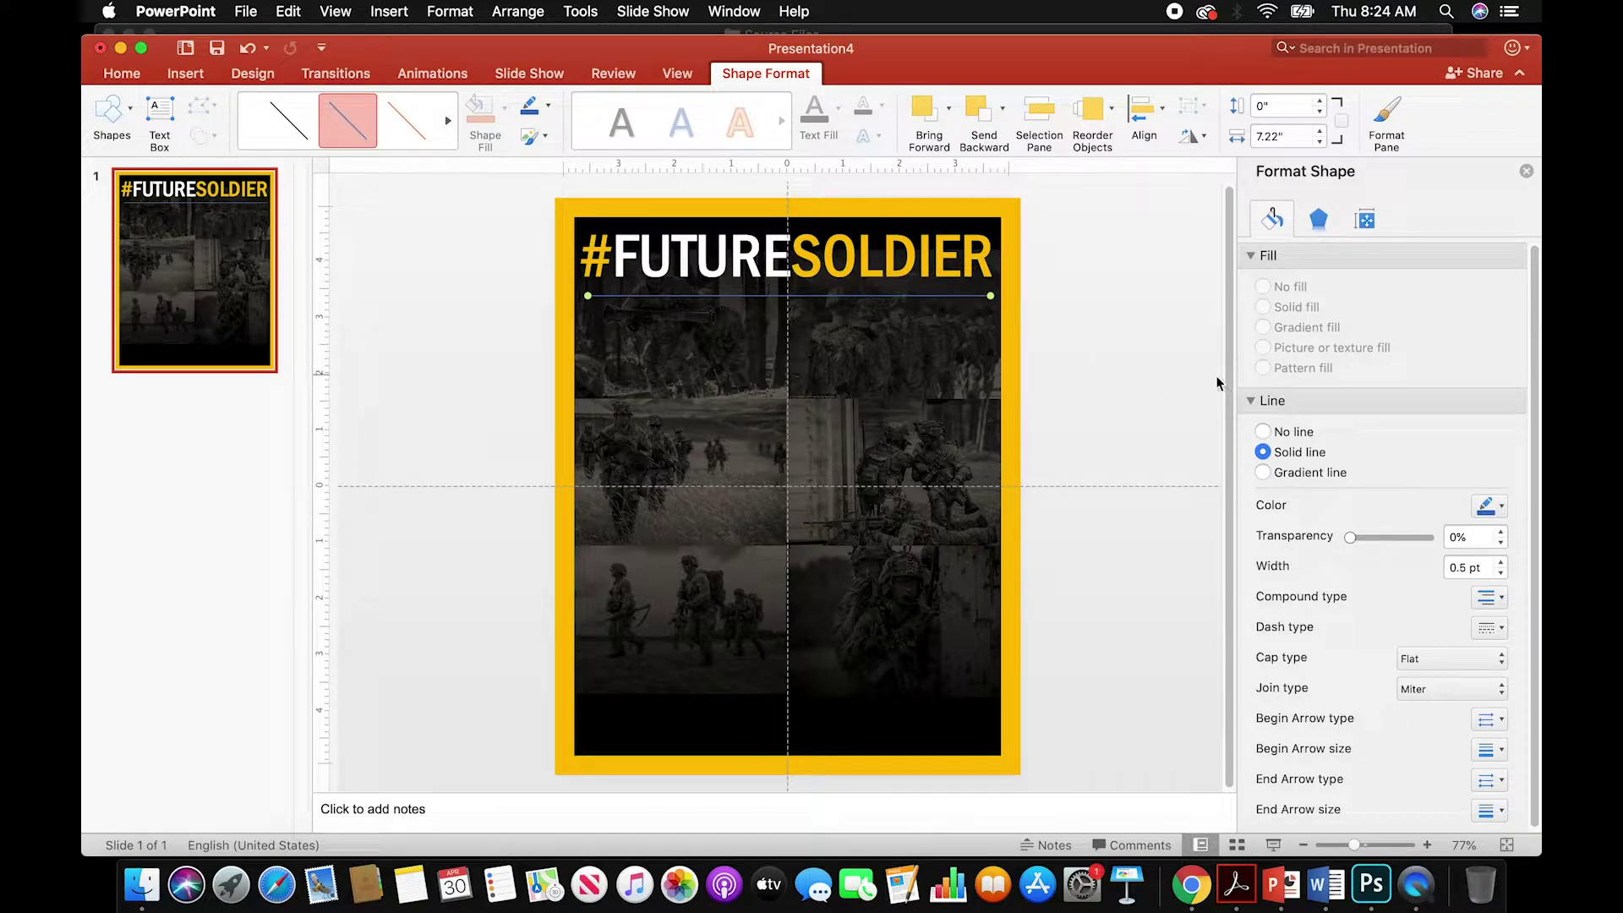
- Format the line under the title as a solid line in the theme gold colour
right_click(978, 295)
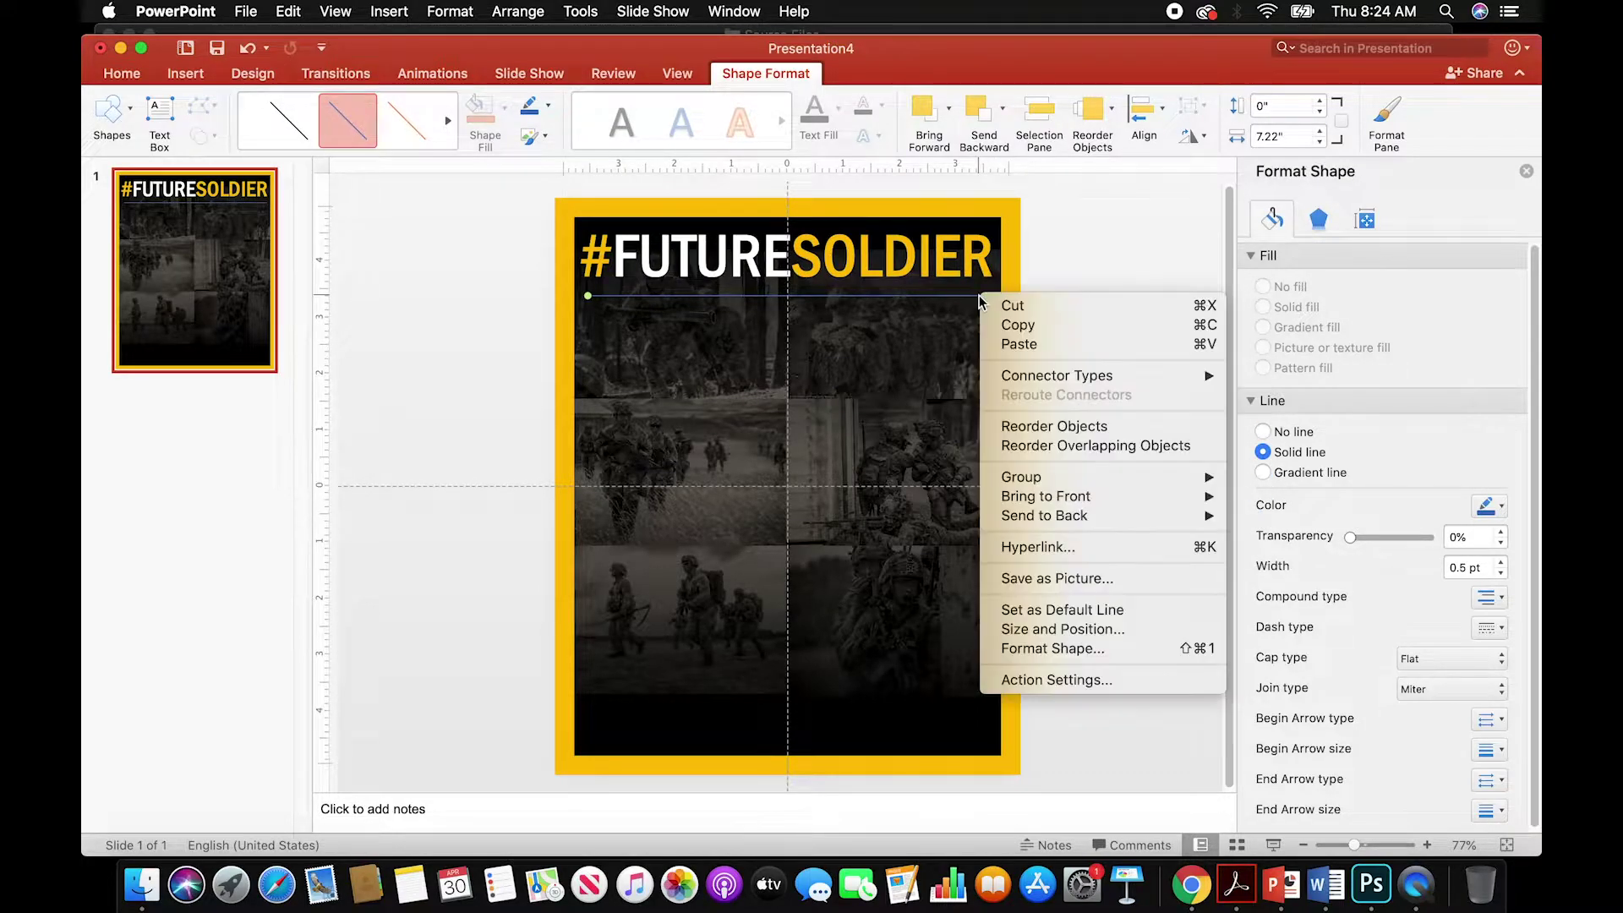
left_click(1103, 648)
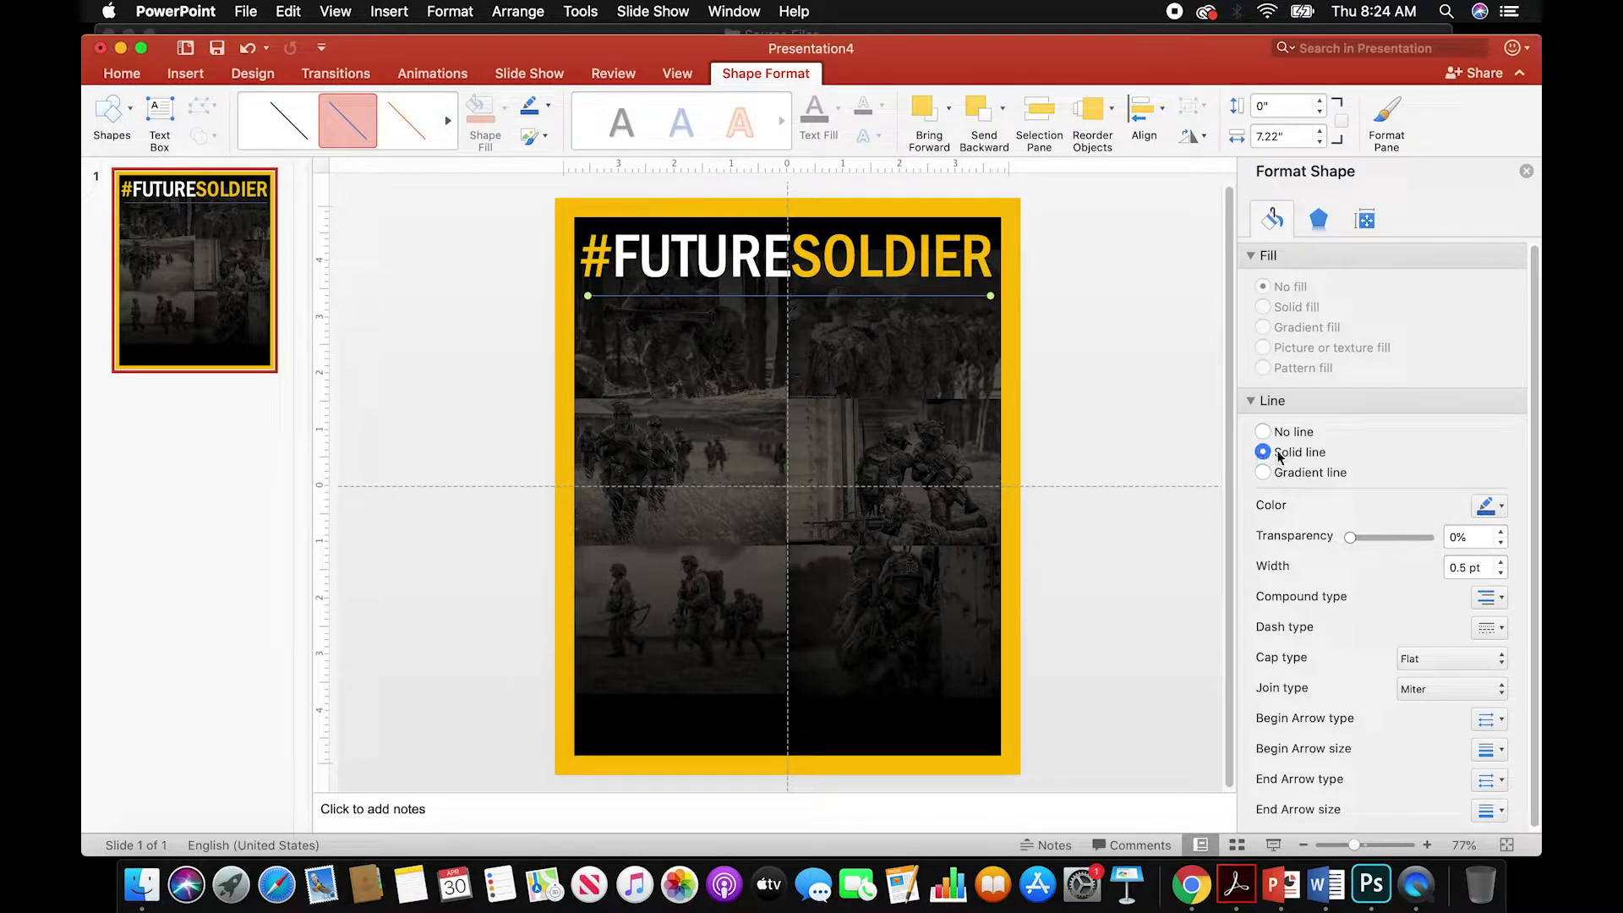
left_click(1501, 507)
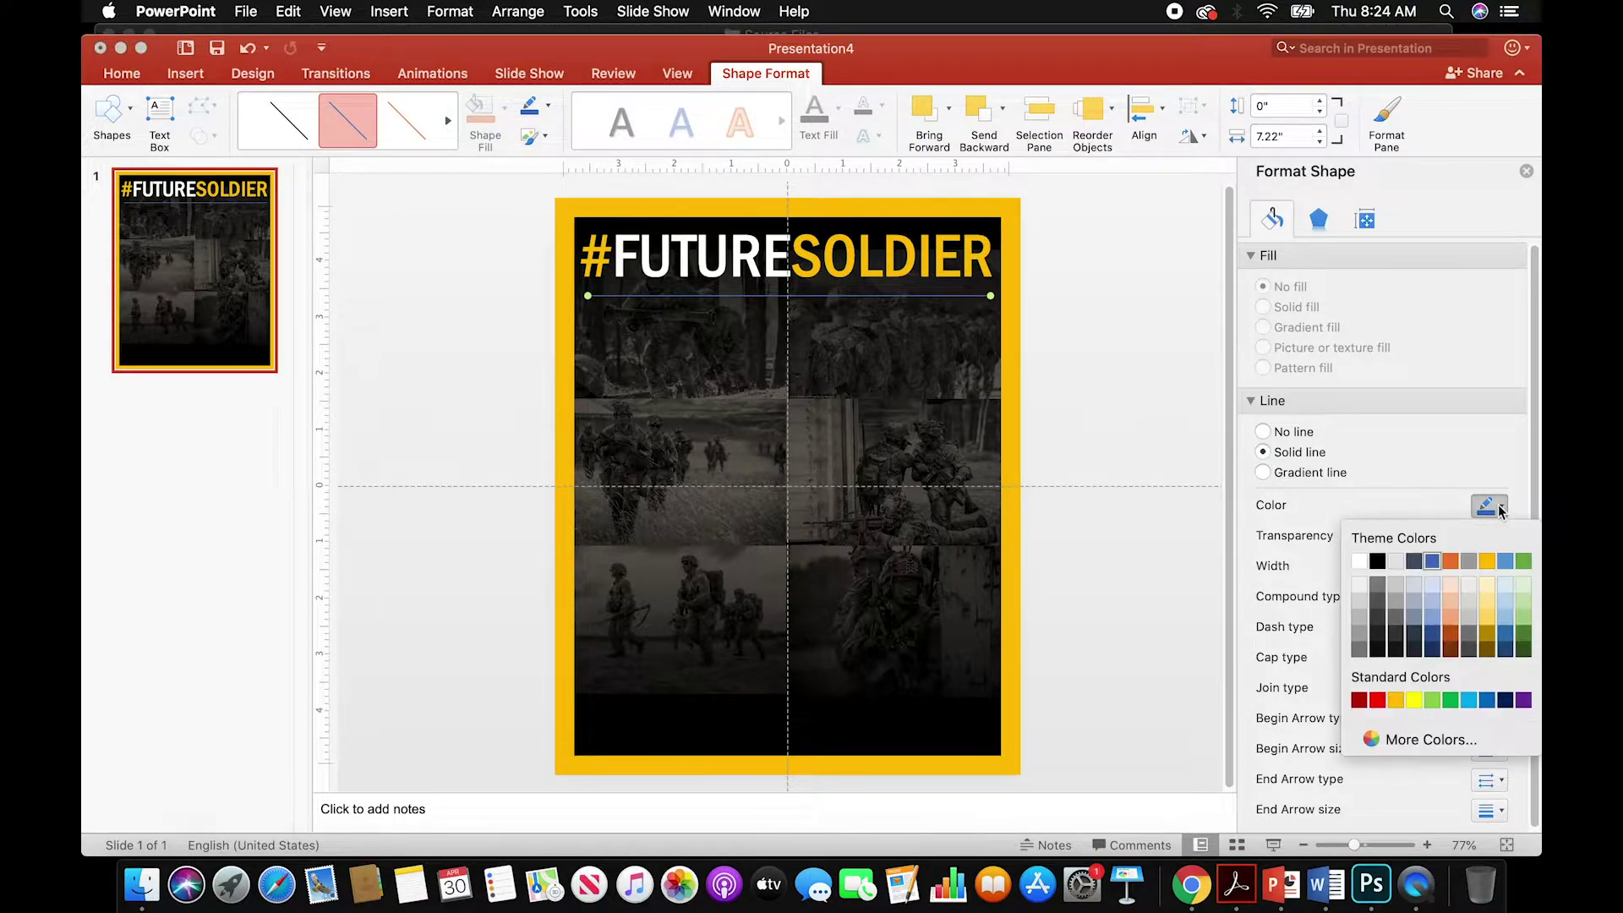
left_click(1489, 561)
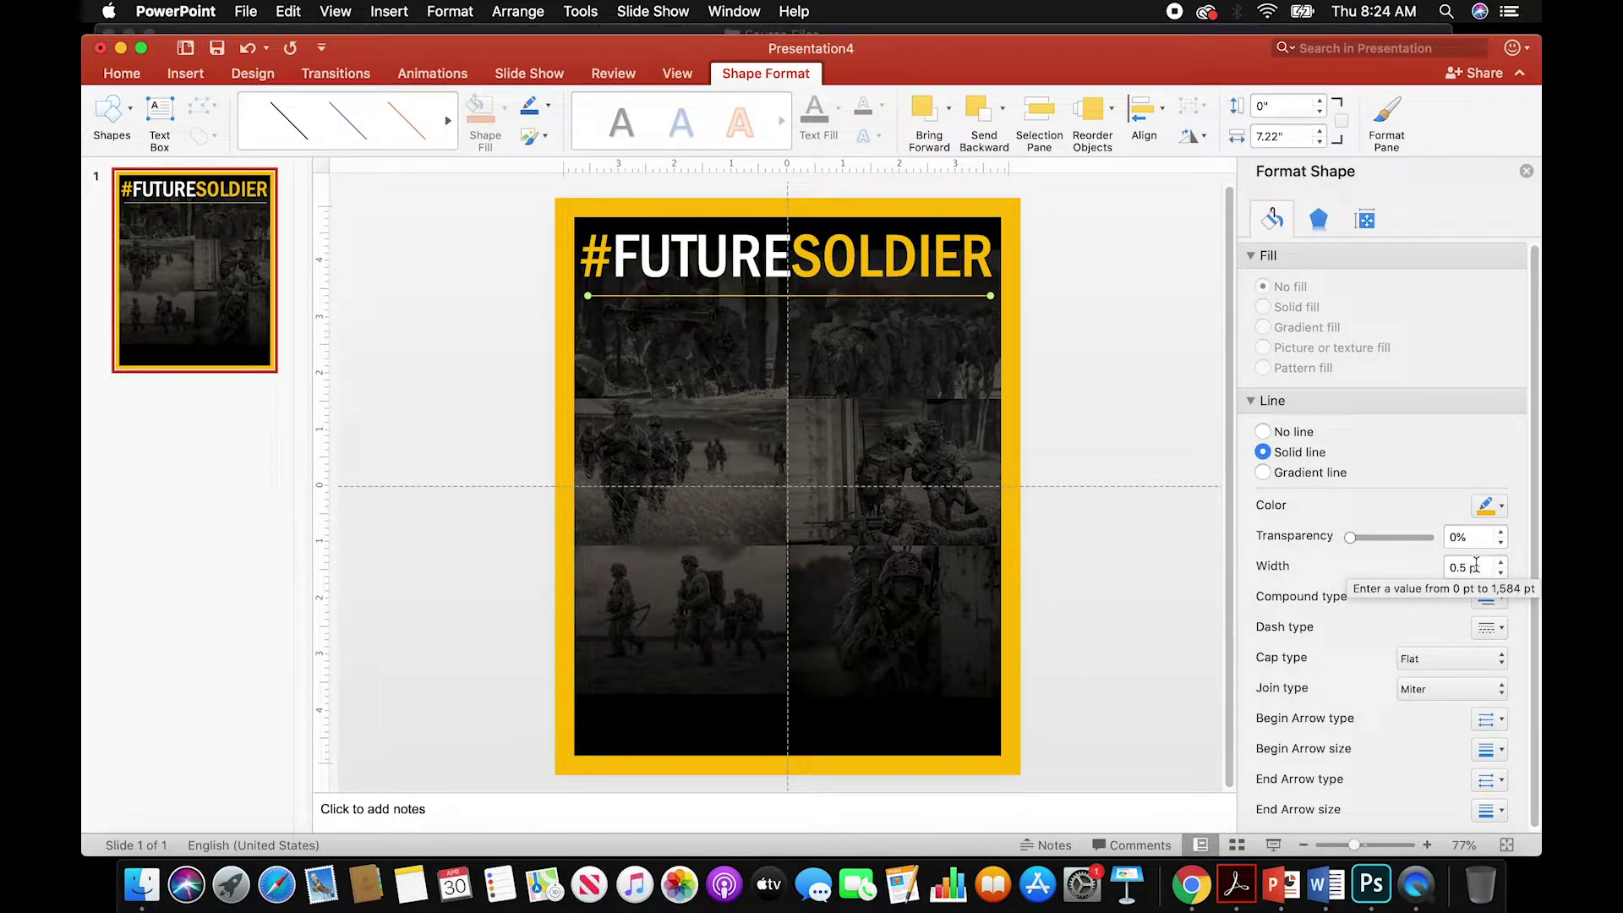
- Thicken the gold line under the title to a width of 6 pt
left_click(1503, 563)
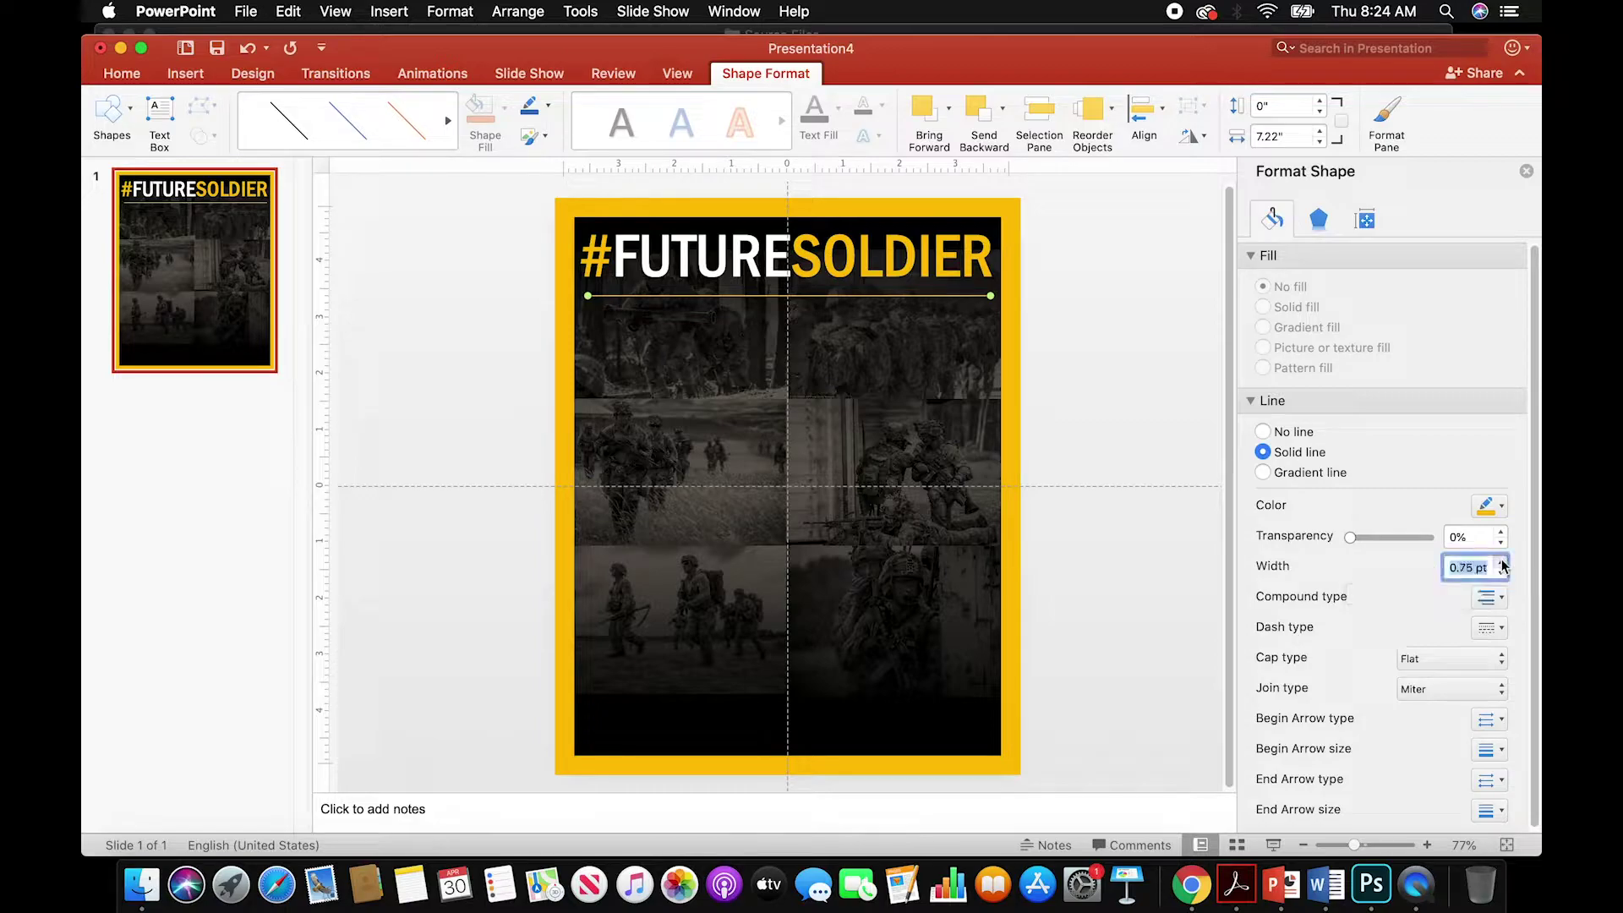
left_click(1502, 563)
left_click(1502, 562)
left_click(1503, 562)
left_click(1503, 562)
left_click(1503, 562)
left_click(1502, 563)
left_click(1502, 562)
left_click(1502, 562)
left_click(1503, 562)
left_click(1503, 562)
left_click(1503, 563)
left_click(1503, 563)
left_click(1503, 562)
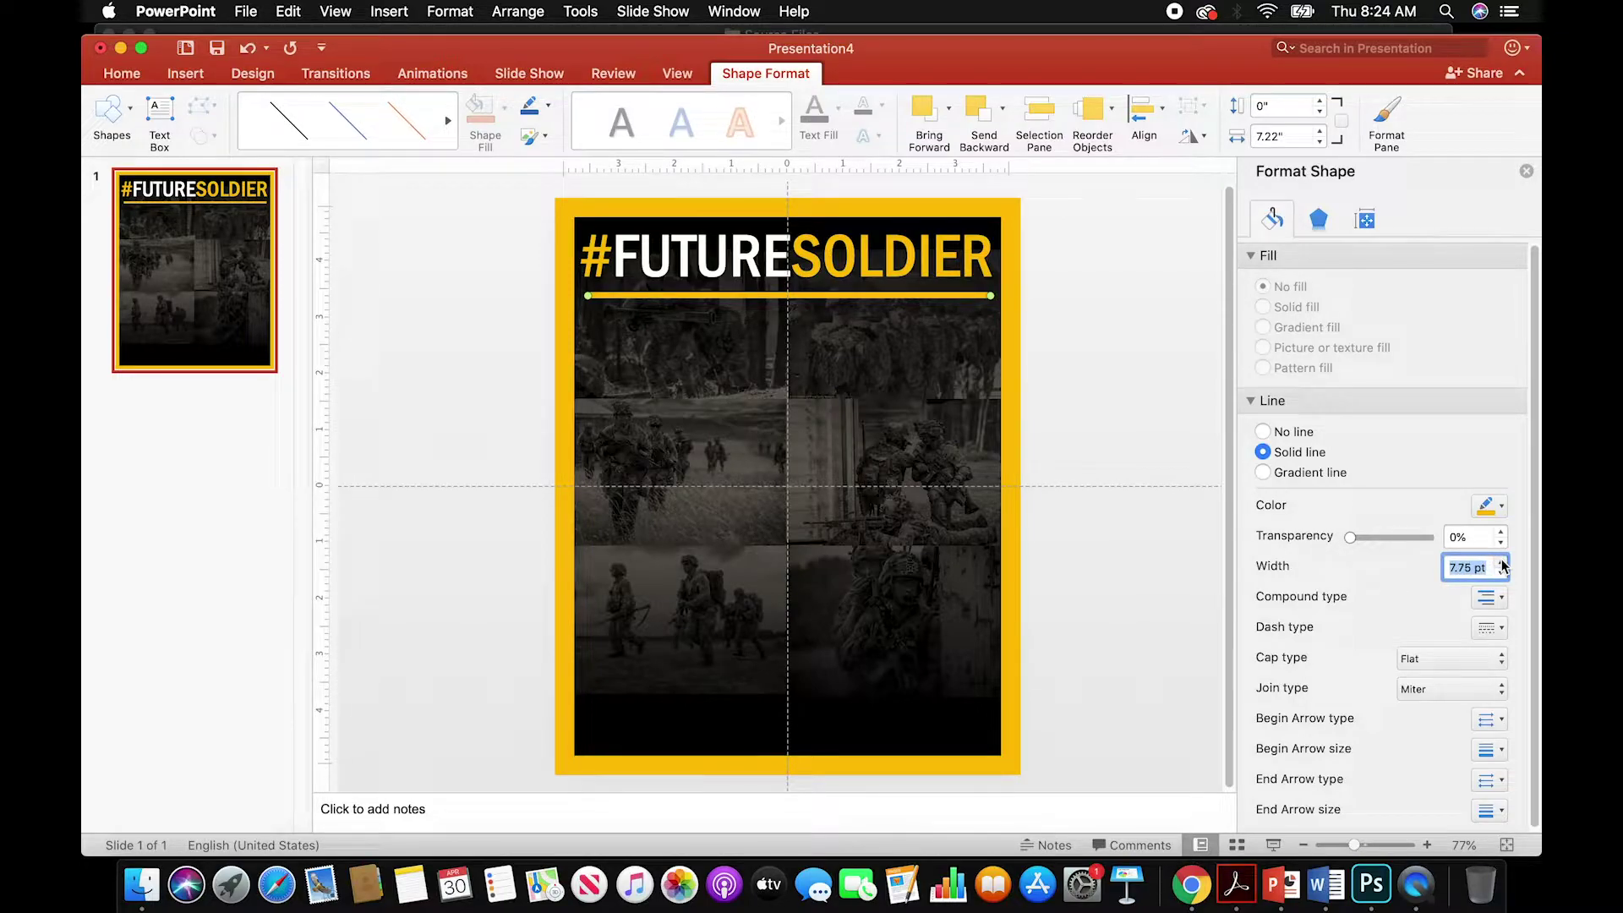
left_click(1503, 573)
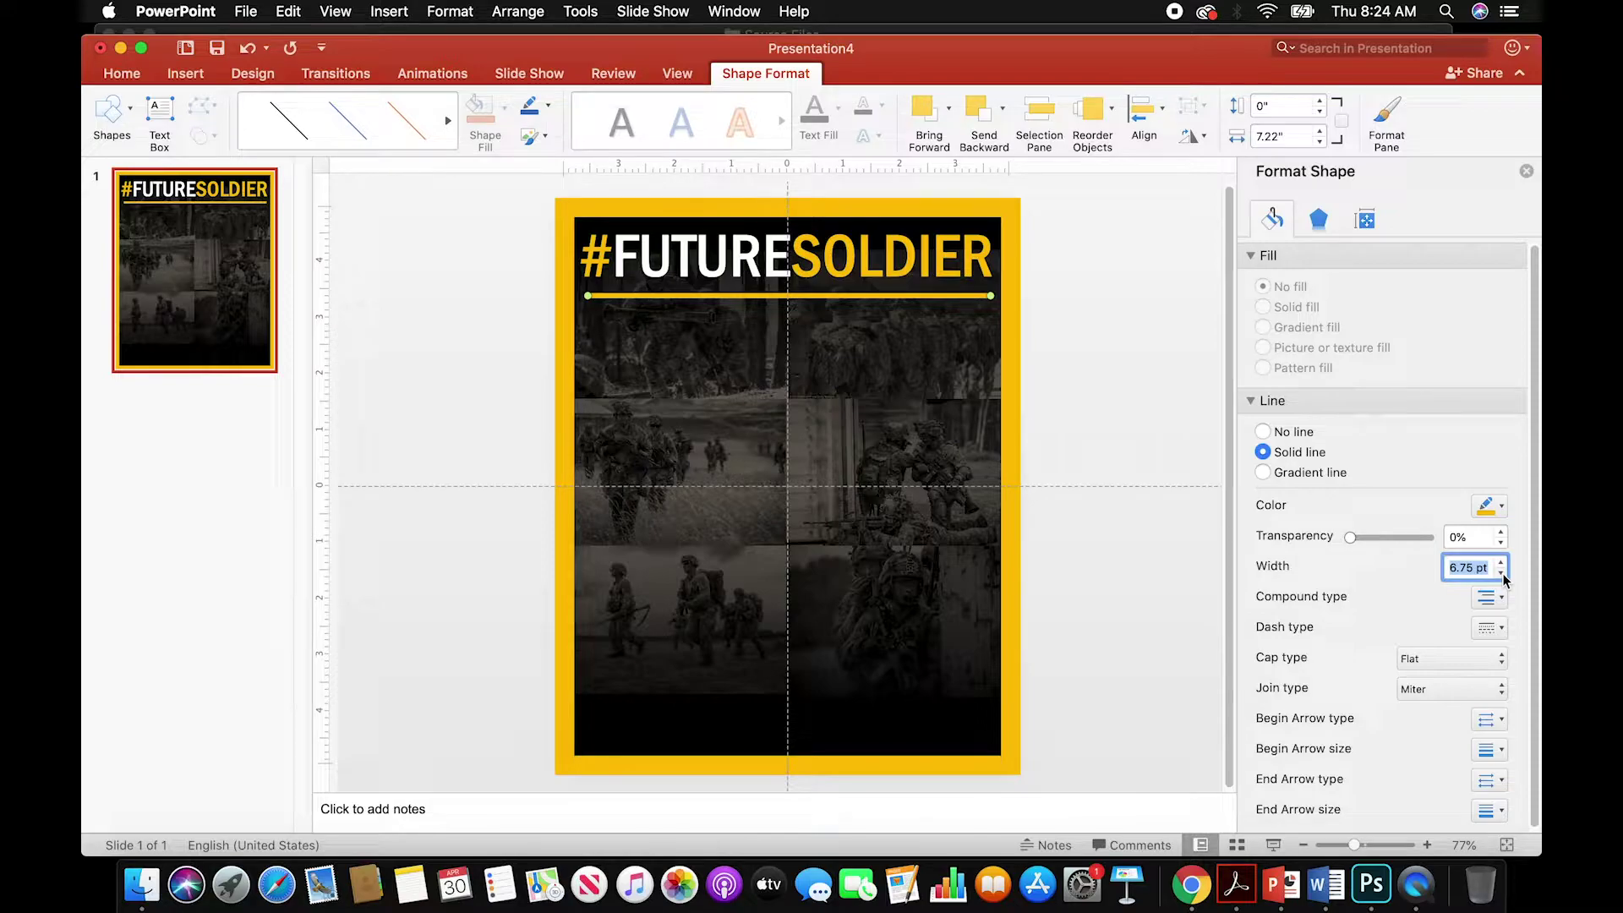
left_click(1503, 573)
key("Left")
- Nudge the gold line slightly upward so it sits closer beneath the title
left_click(923, 296)
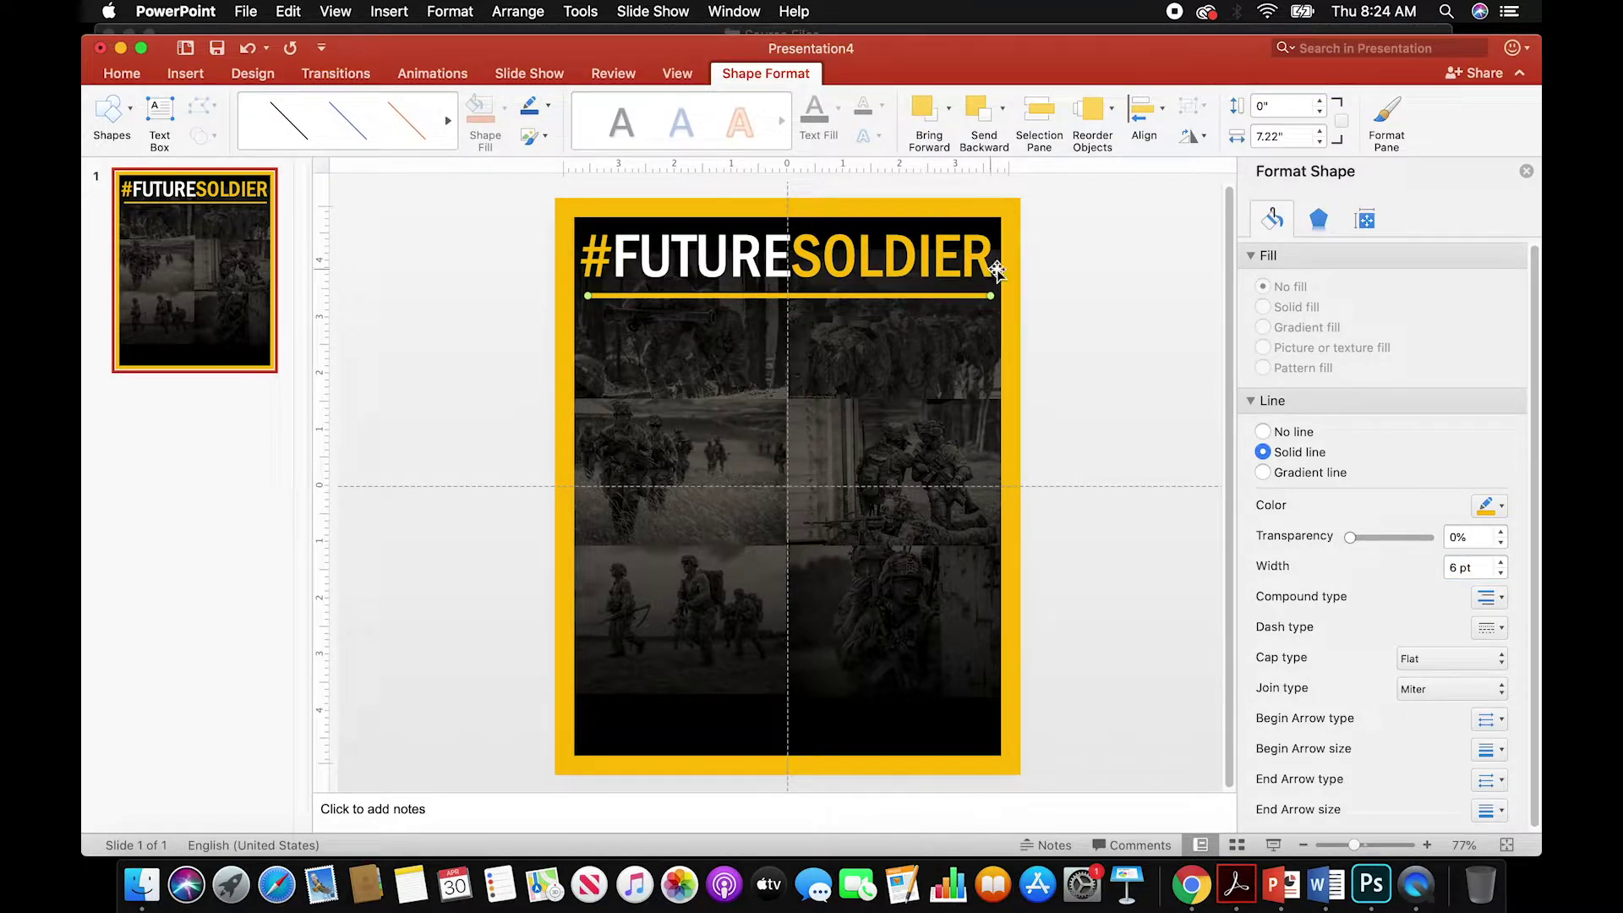
key("Up")
key("Up")
key("Up")
key("Up")
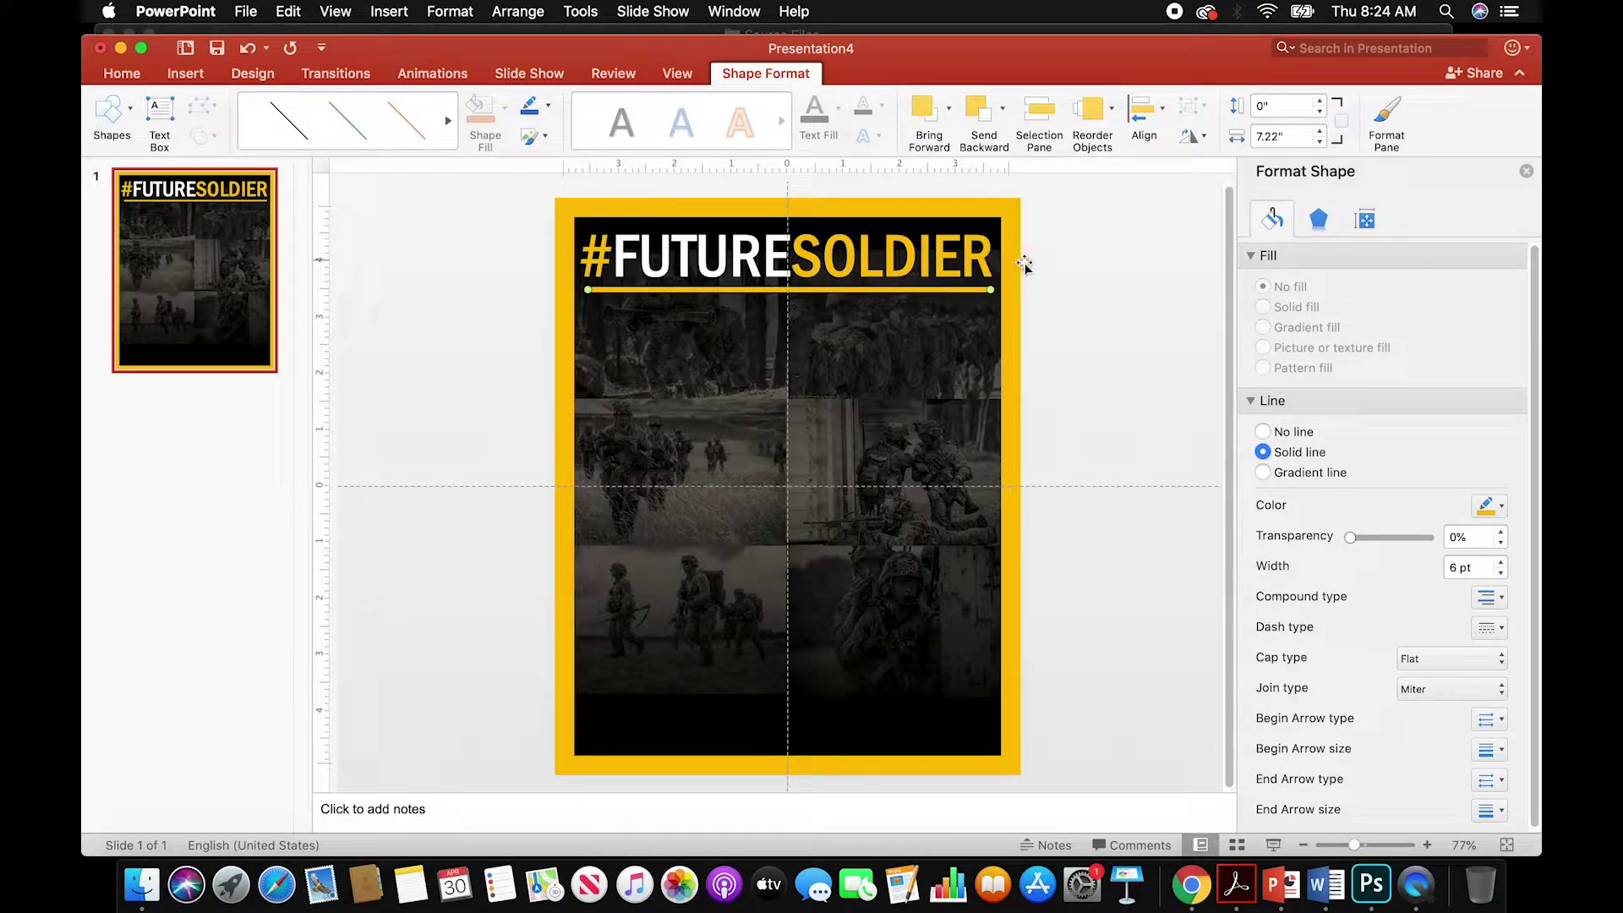
- Reduce the gold line's width to 5 pt and deselect it
left_click(1502, 573)
left_click(1502, 573)
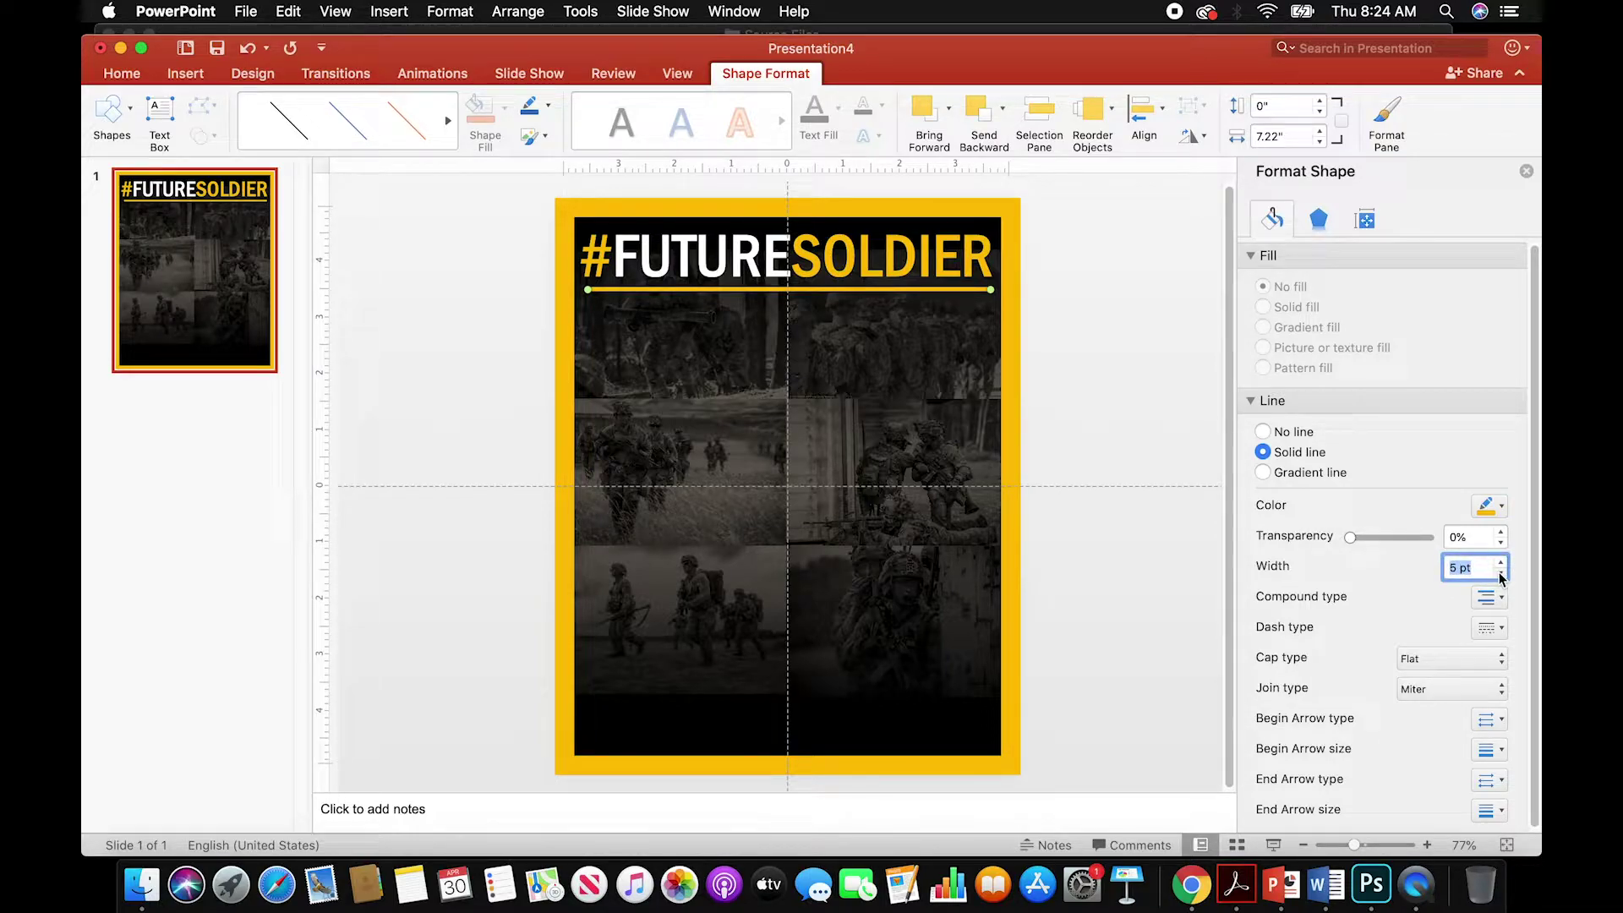
key("Left")
key("Return")
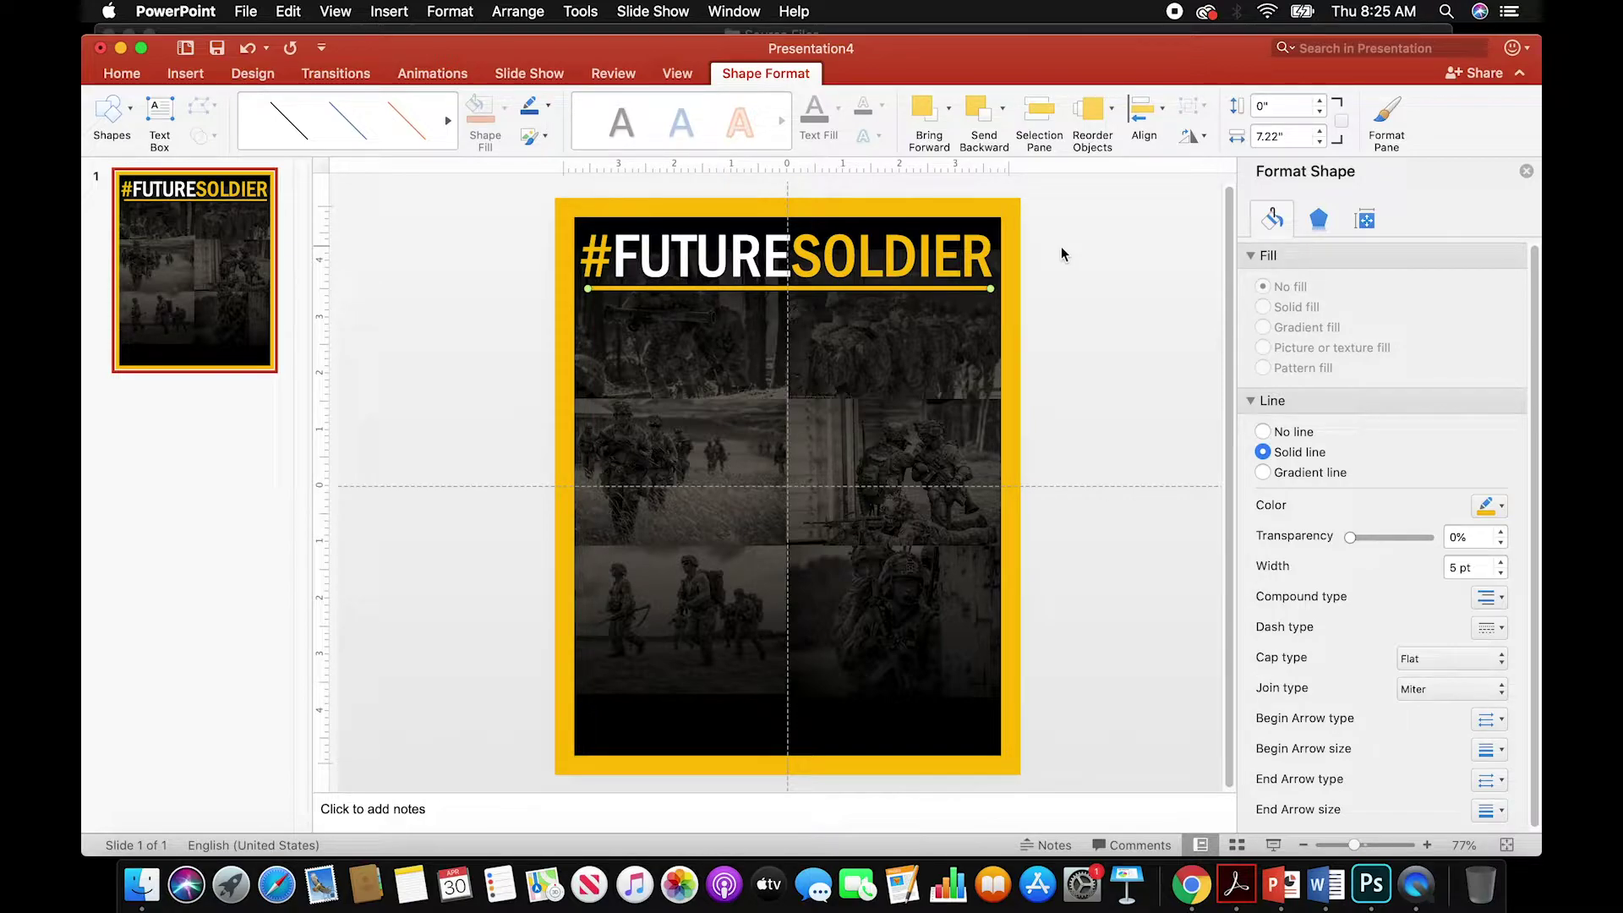
left_click(1061, 248)
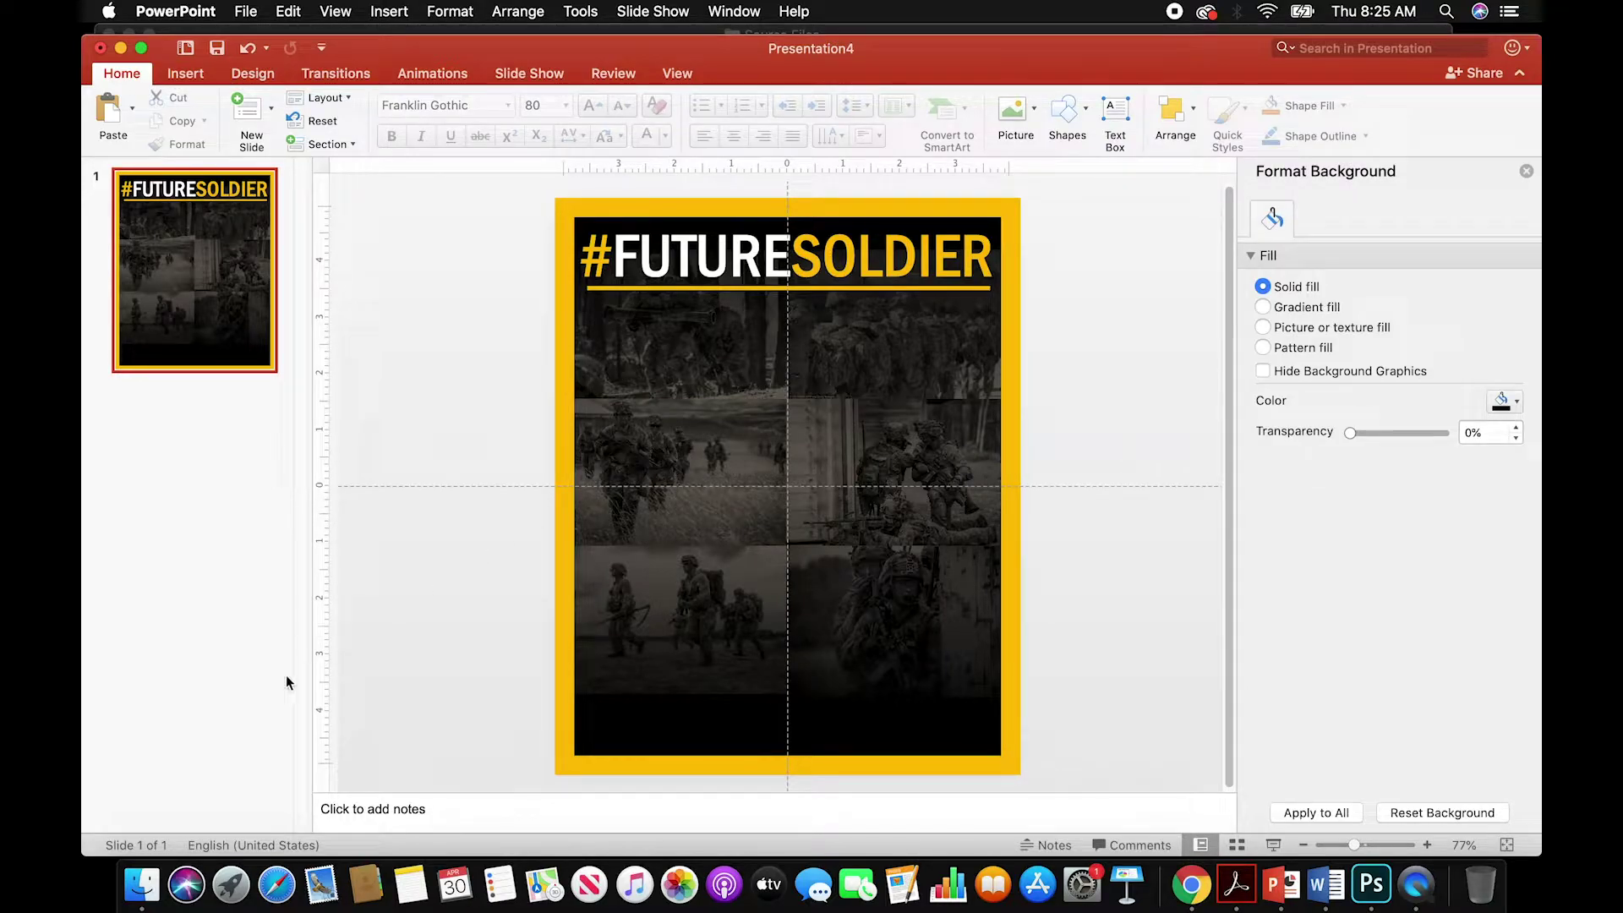
- Copy FUTURE SOLDIER.jpg from the Source Files folder in Finder and paste it onto the PowerPoint poster slide
left_click(141, 884)
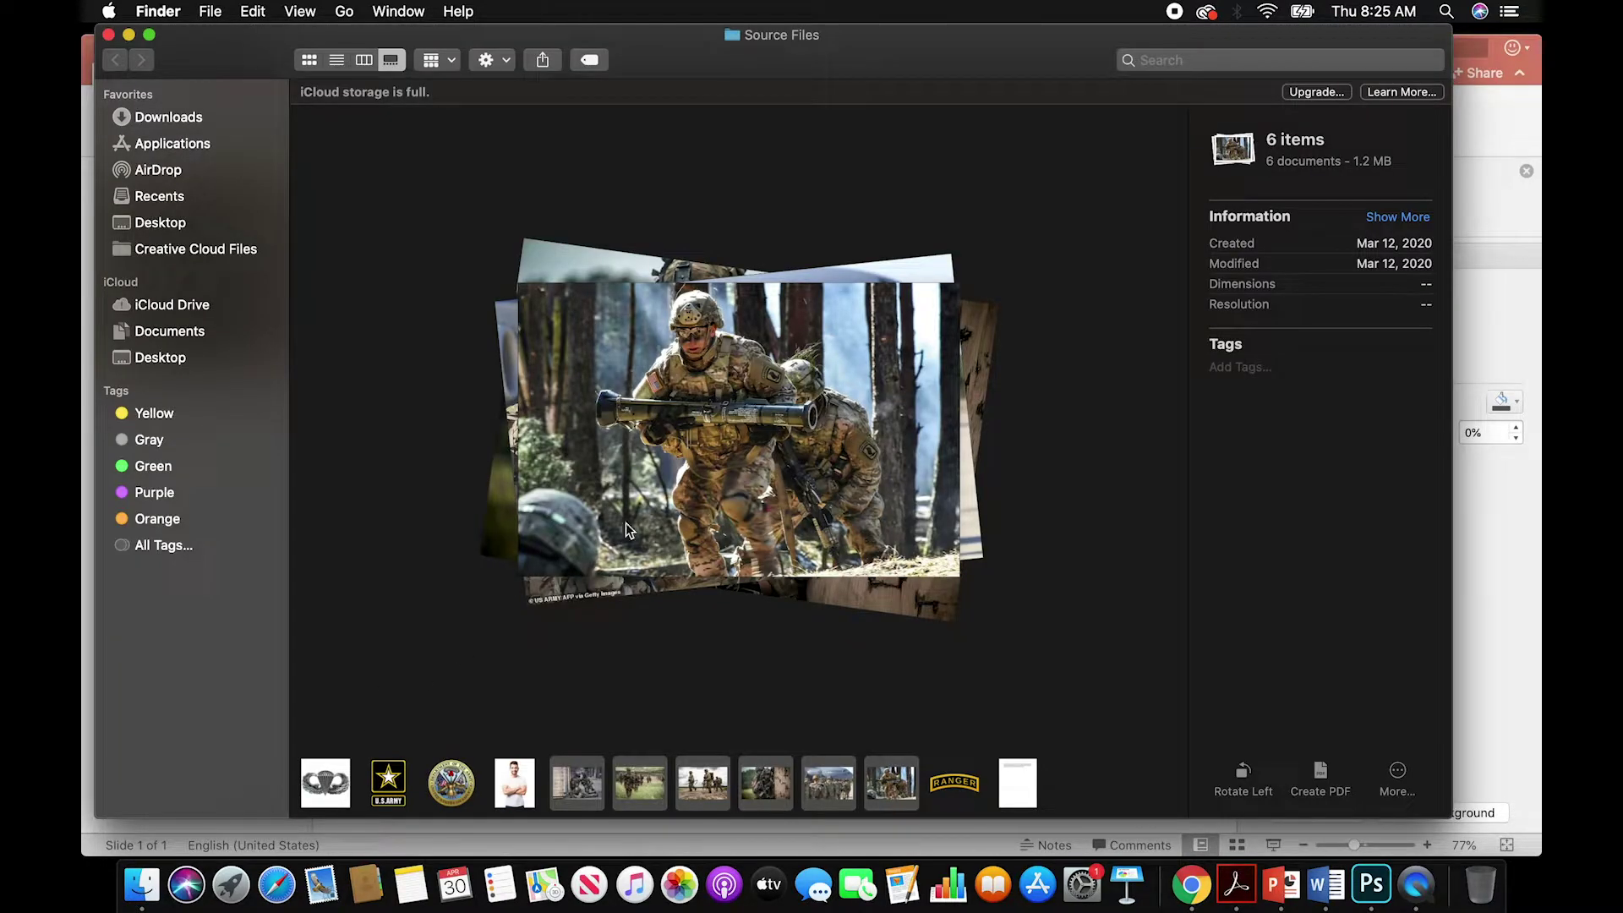
left_click(518, 782)
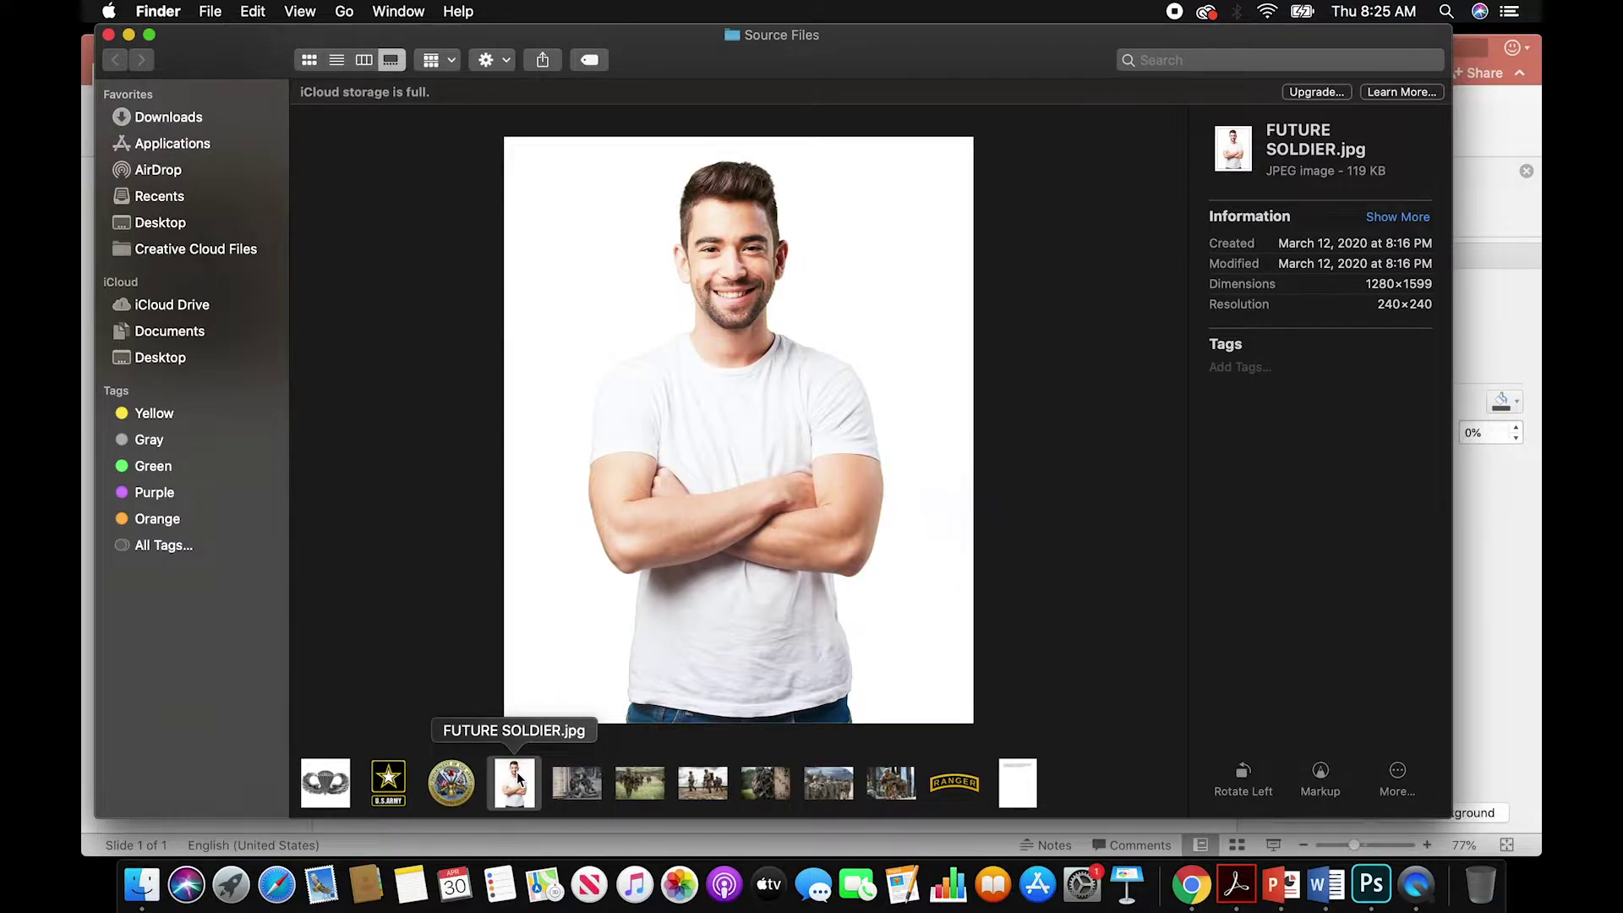
key("super+c")
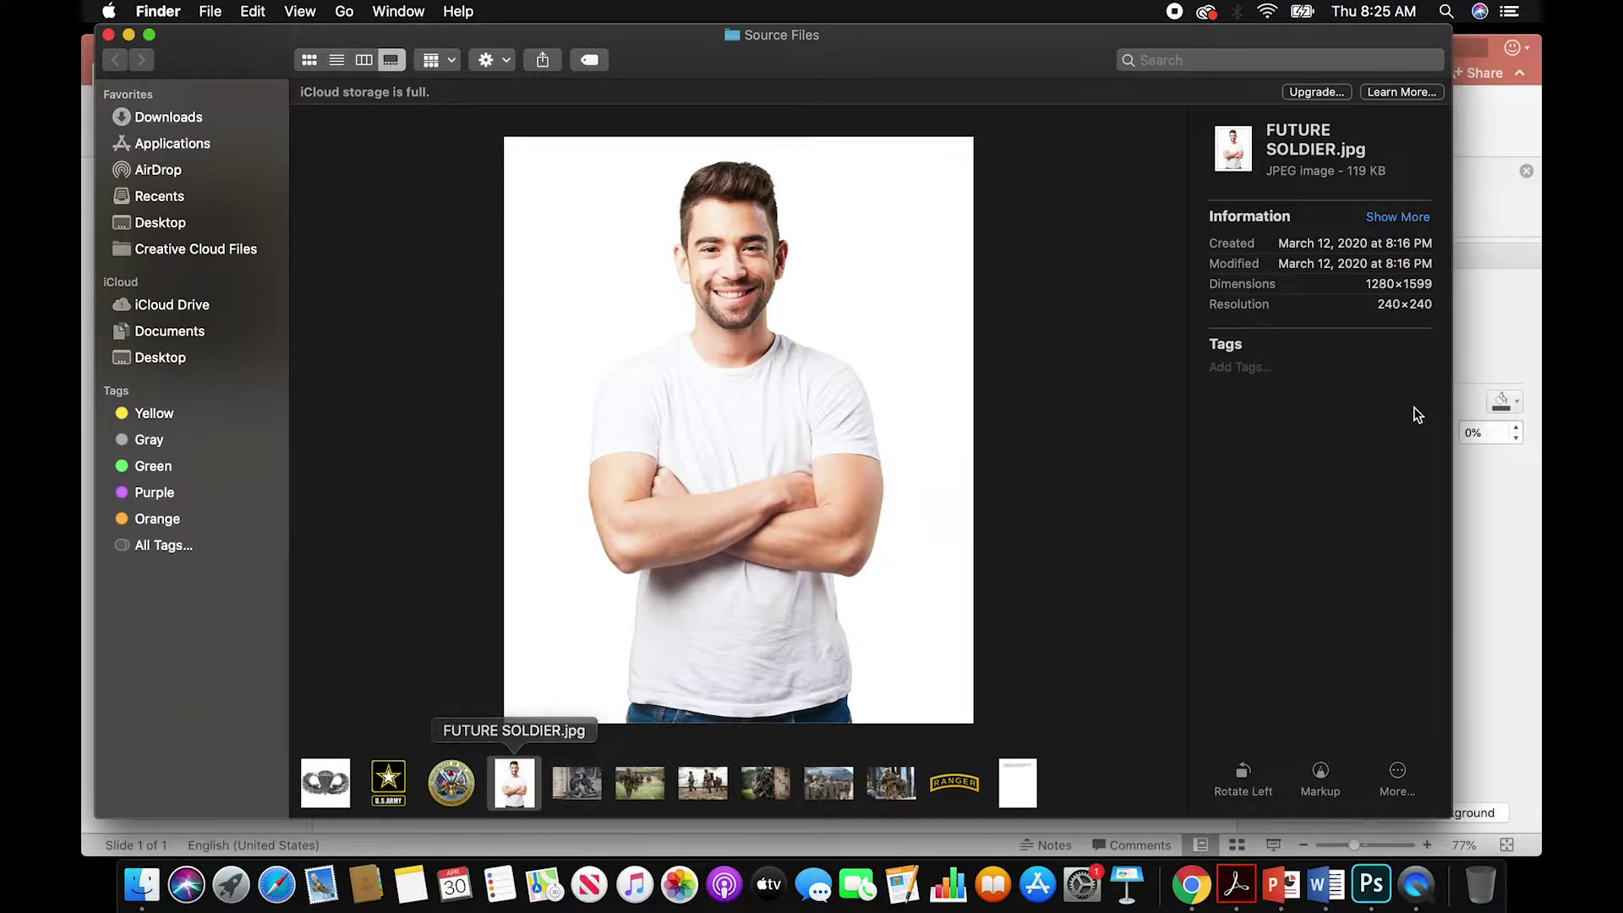
left_click(1485, 561)
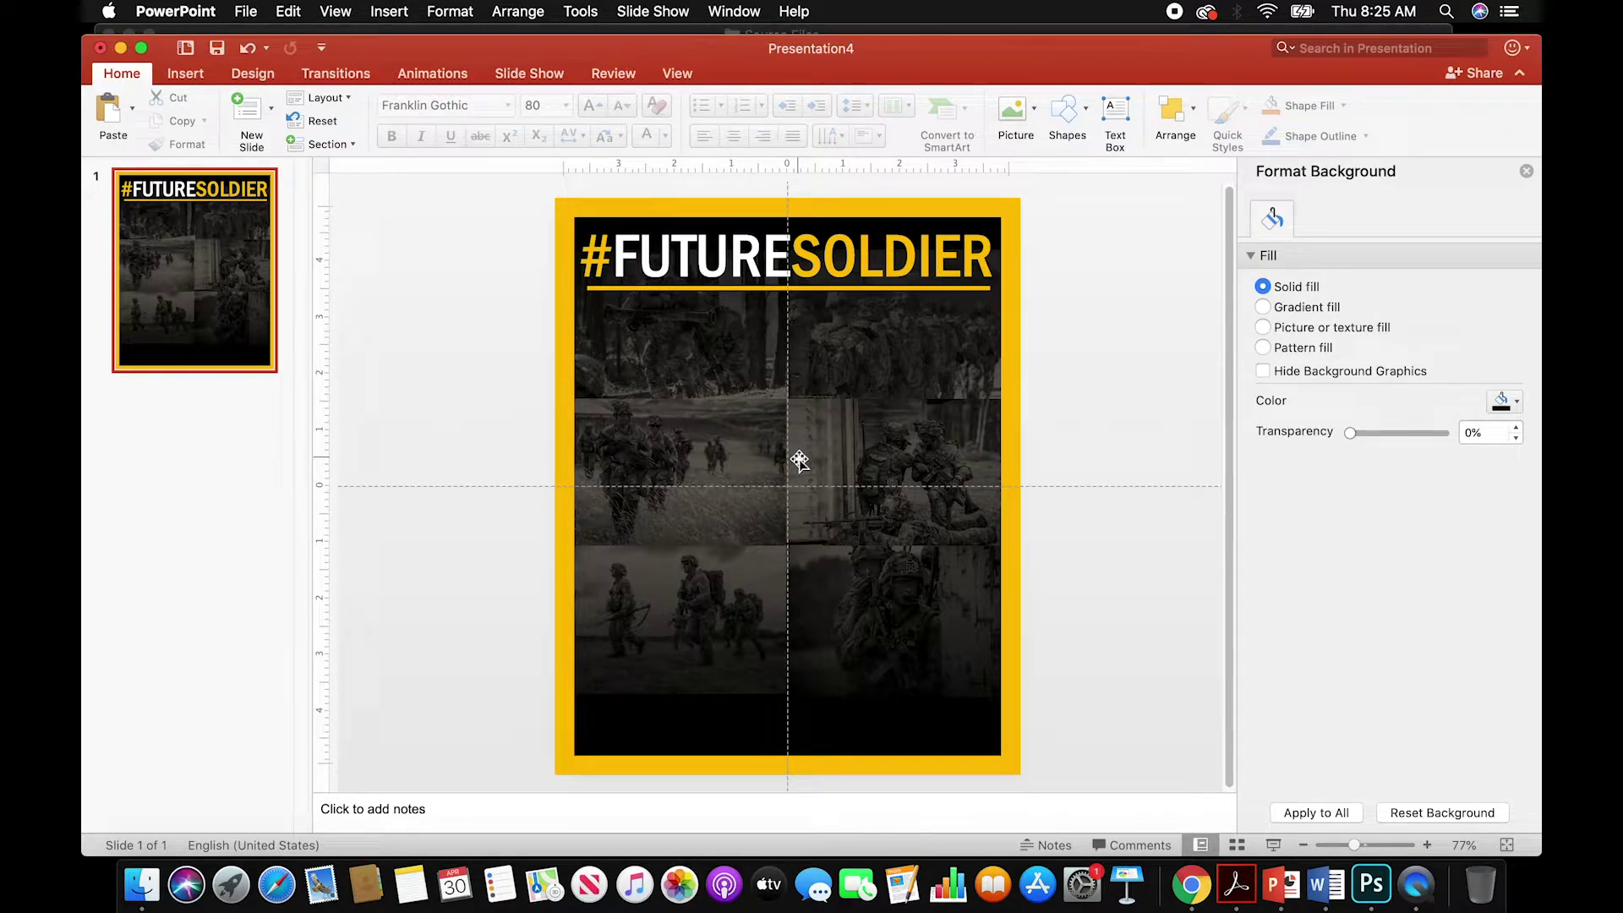
key("super+v")
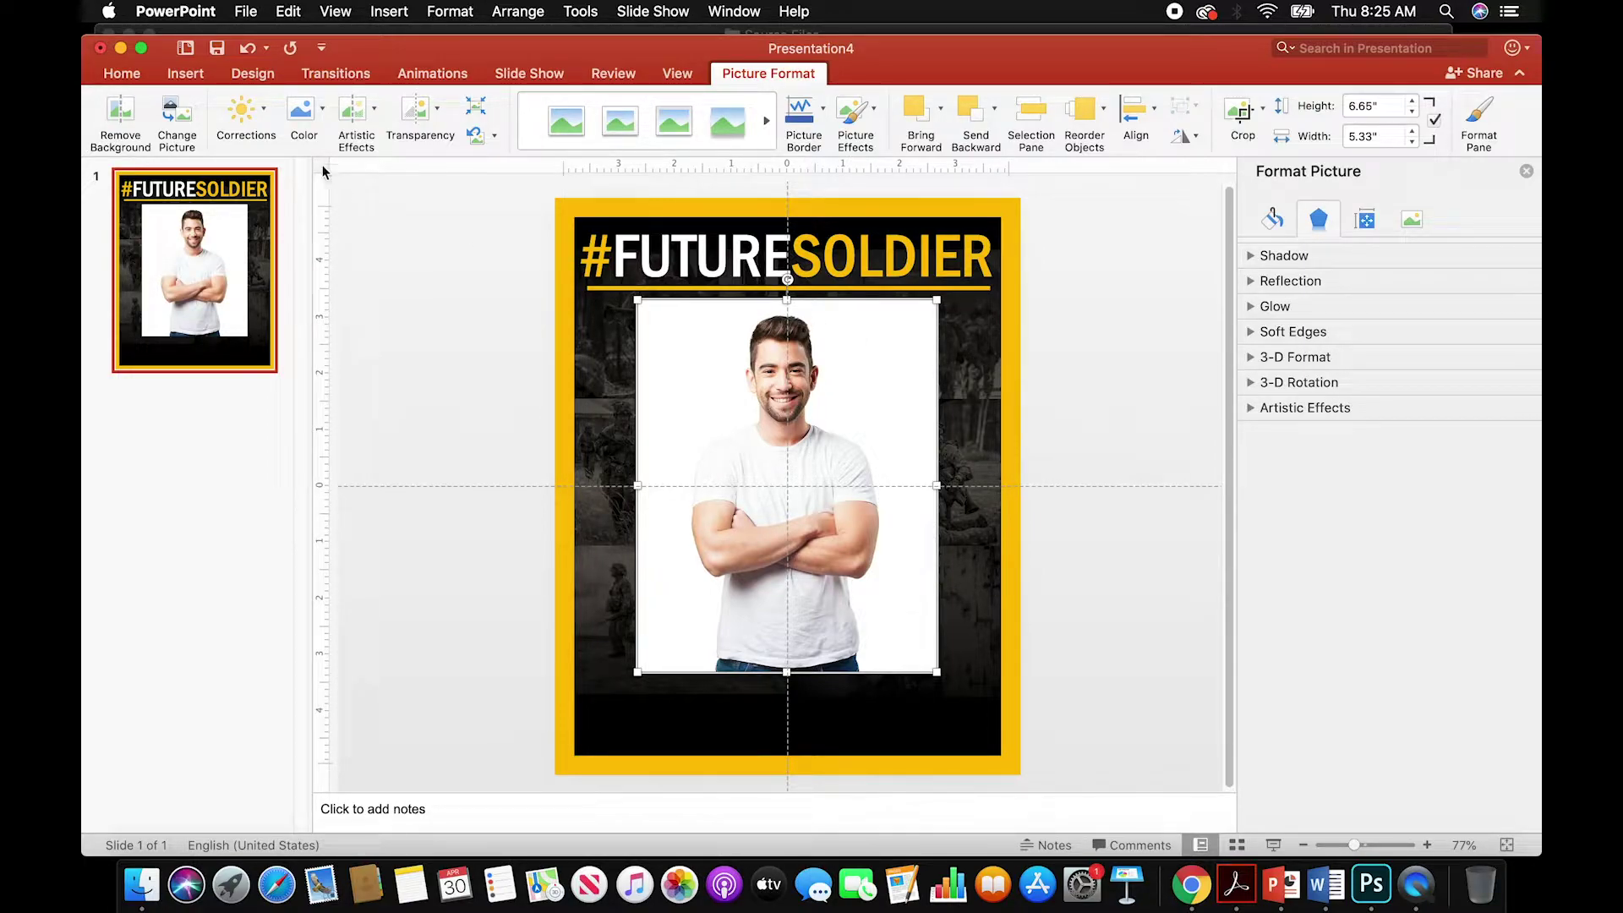
- Start background removal on the pasted man's photo and expand the removal frame to cover the whole picture
left_click(116, 116)
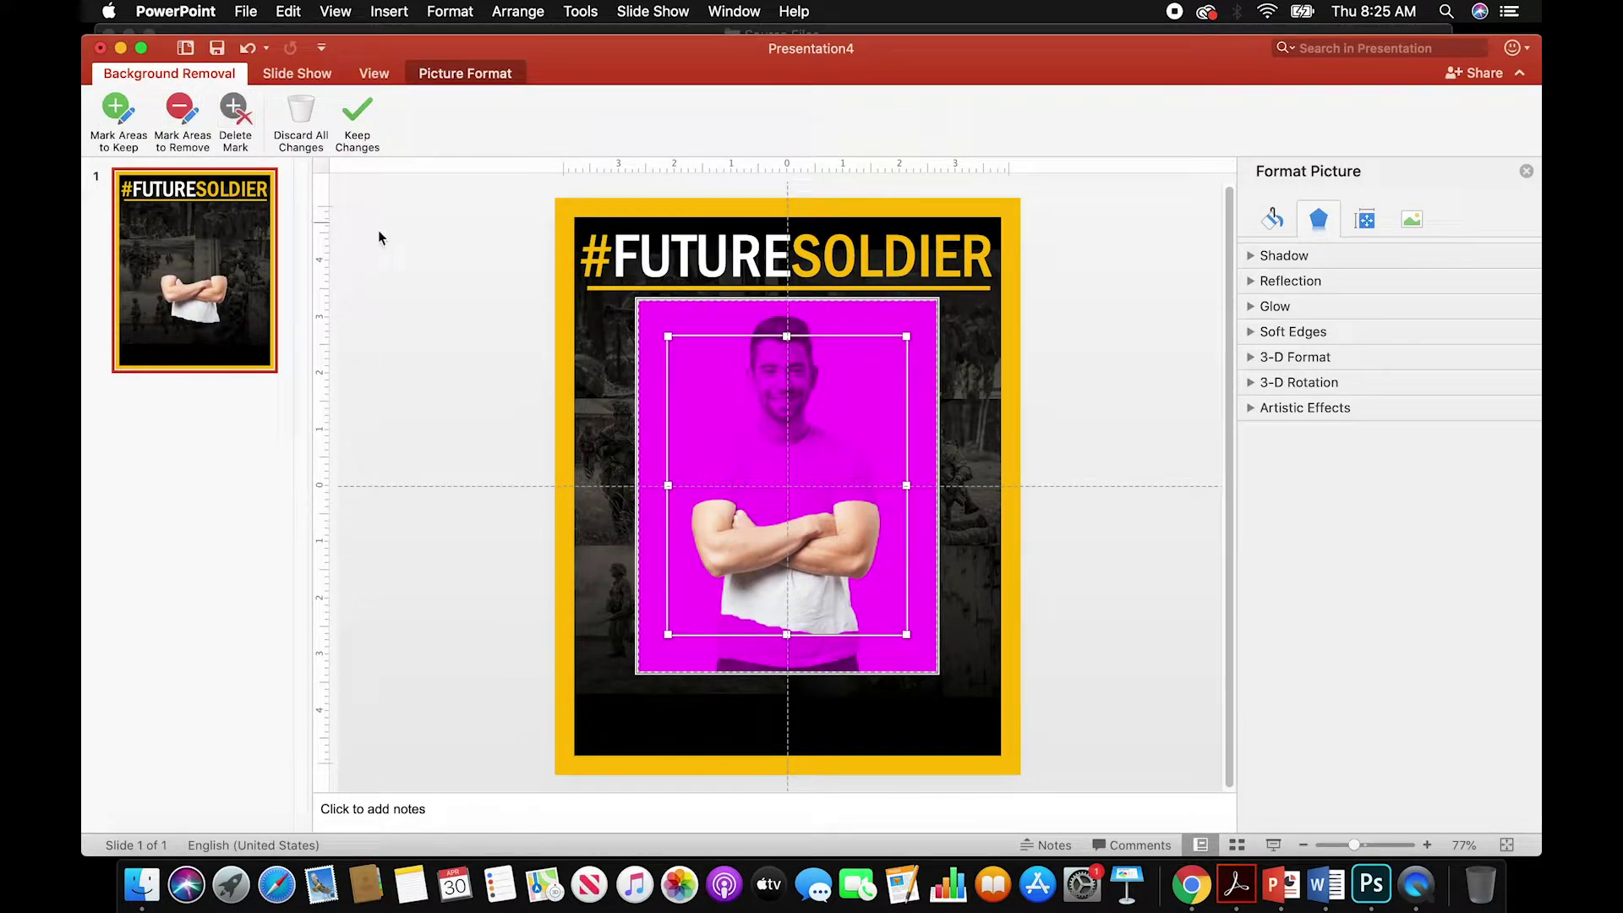
left_click_drag(787, 336, 785, 299)
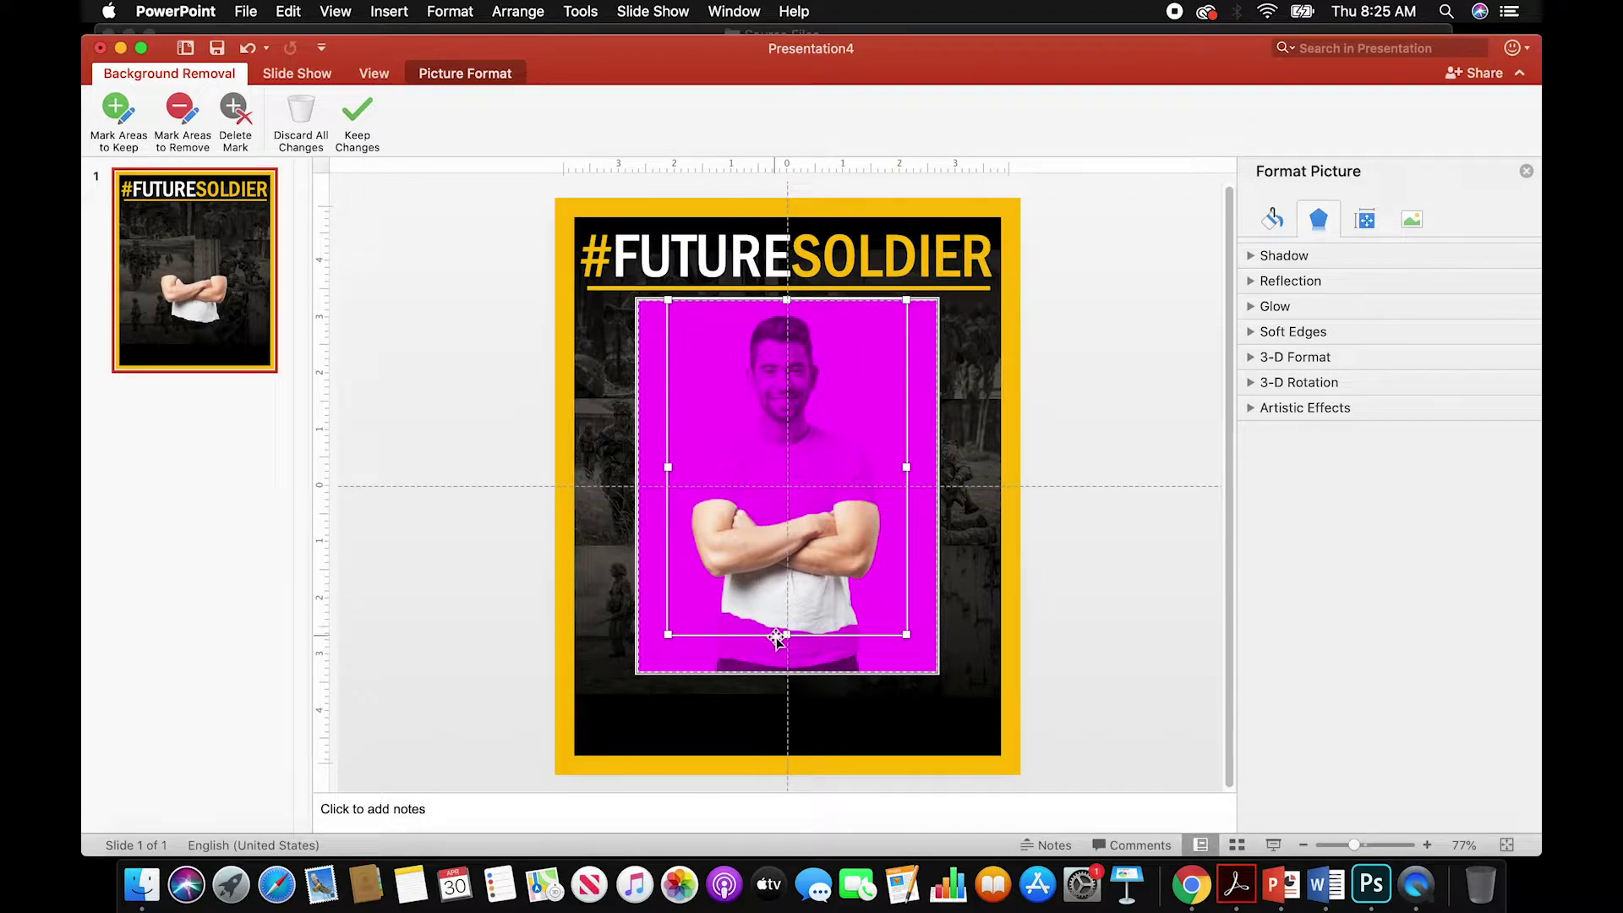
left_click_drag(786, 634, 792, 673)
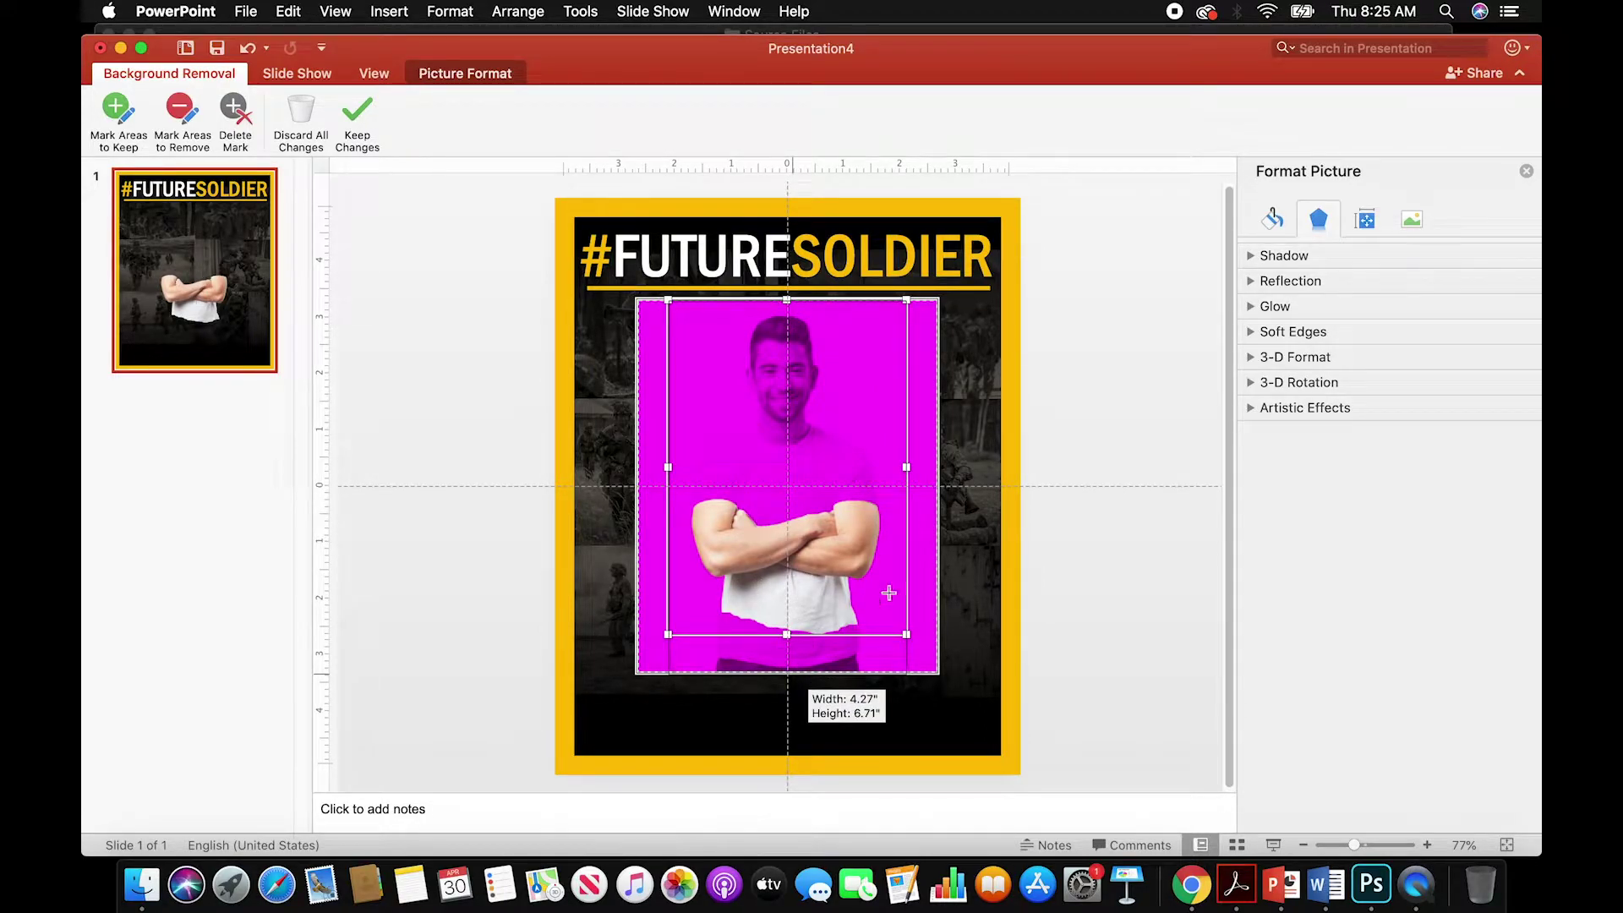
left_click_drag(930, 486, 936, 486)
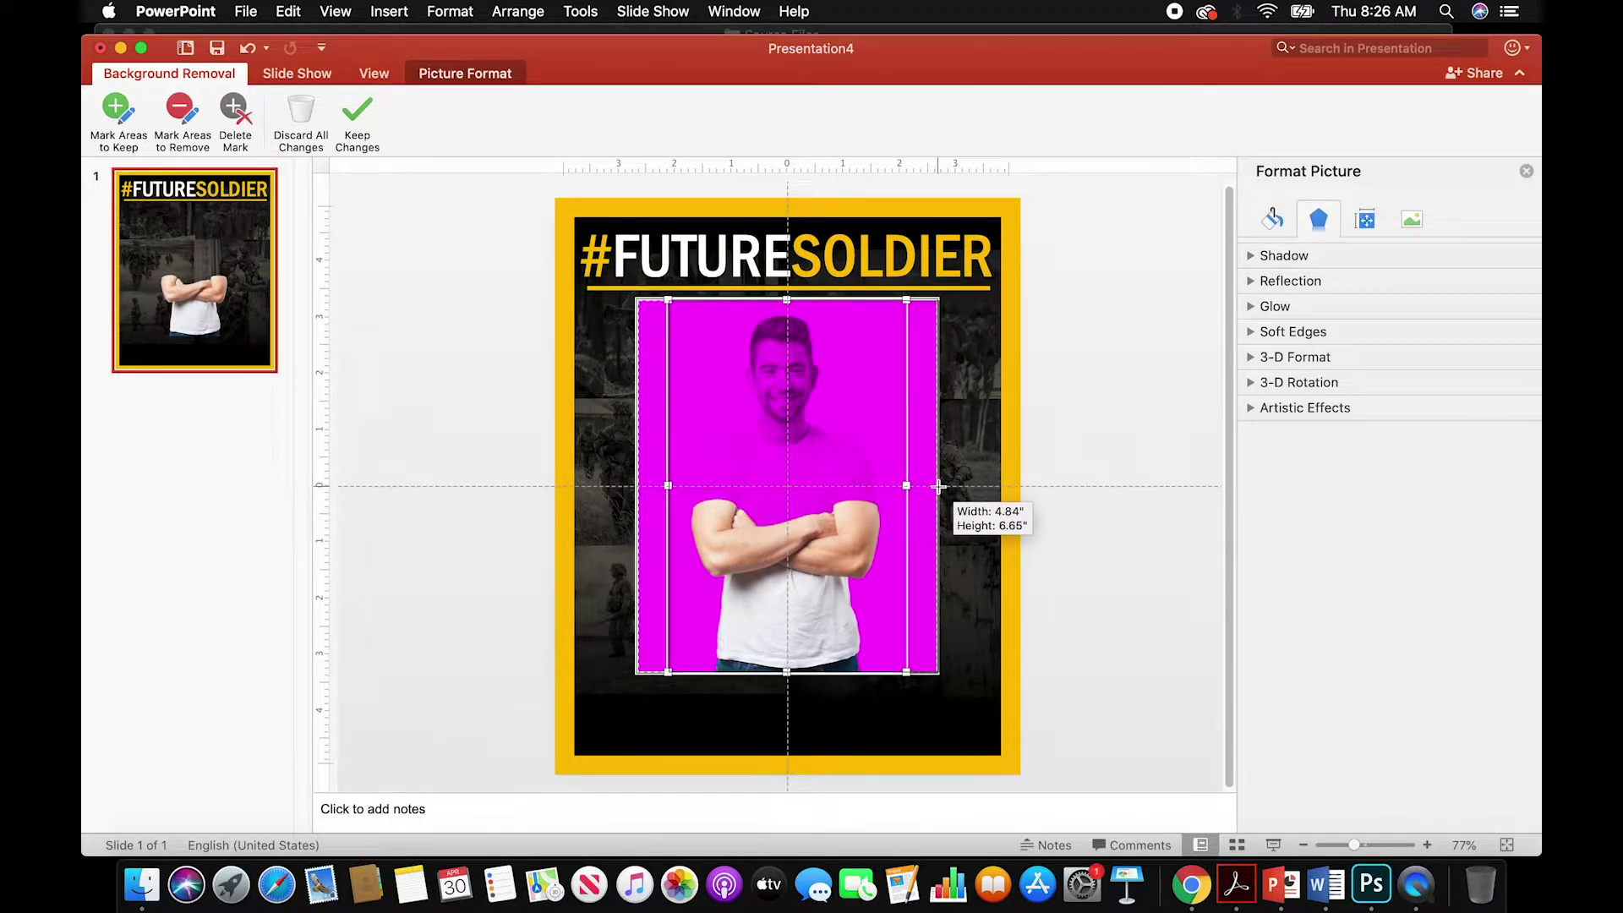
mouse_move(667, 487)
left_mouse_down()
mouse_move(630, 484)
mouse_move(668, 486)
left_mouse_up()
left_click_drag(720, 566, 736, 534)
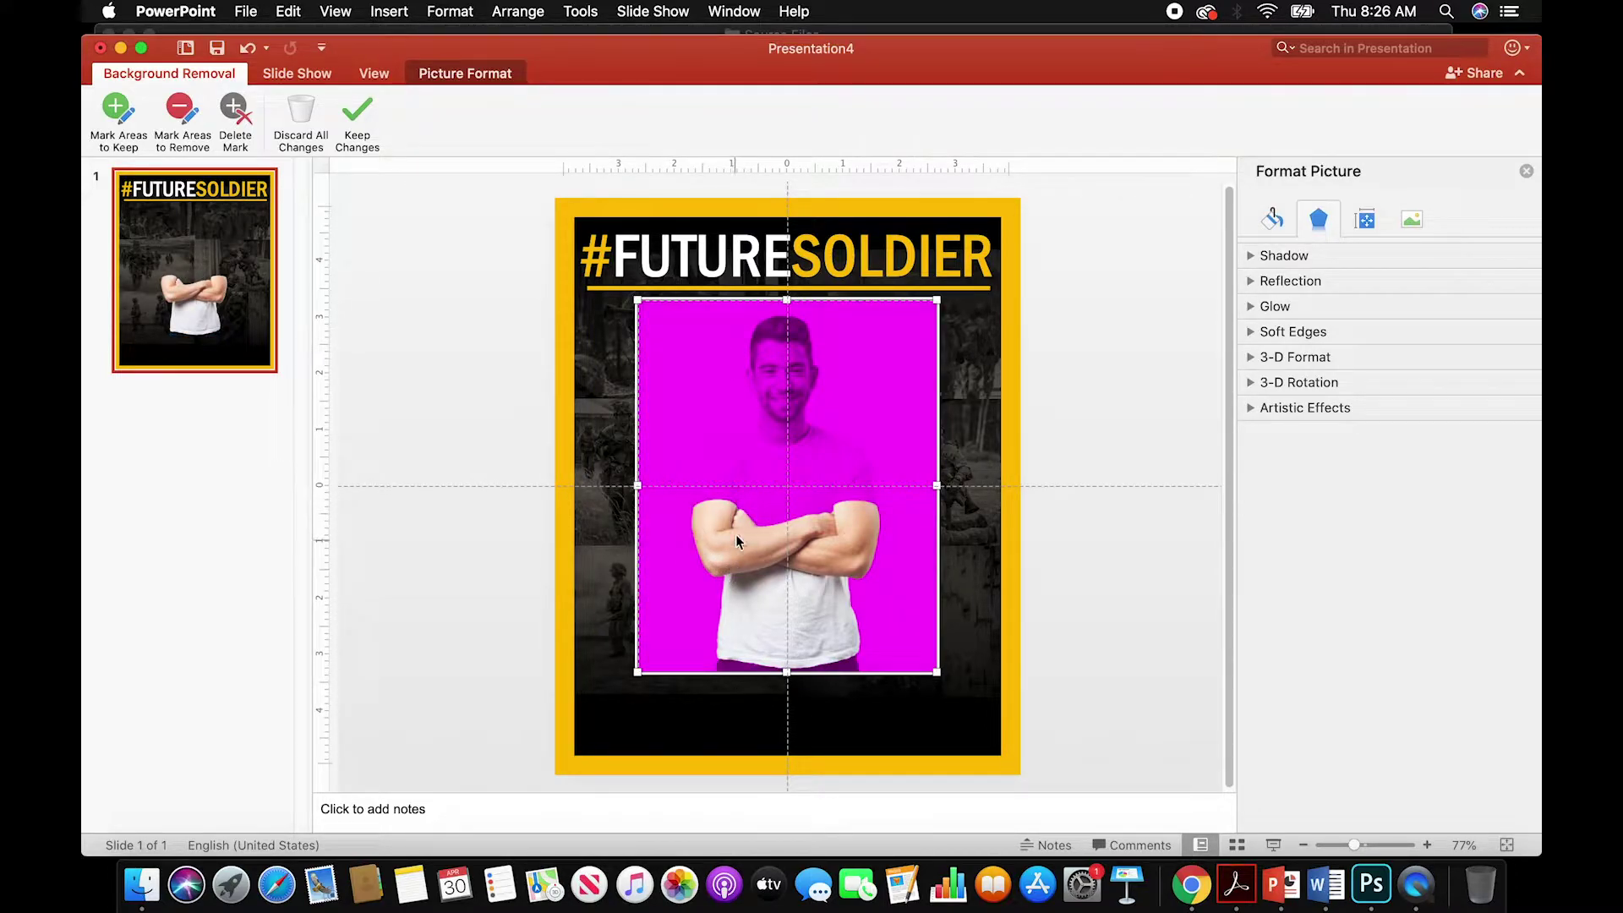
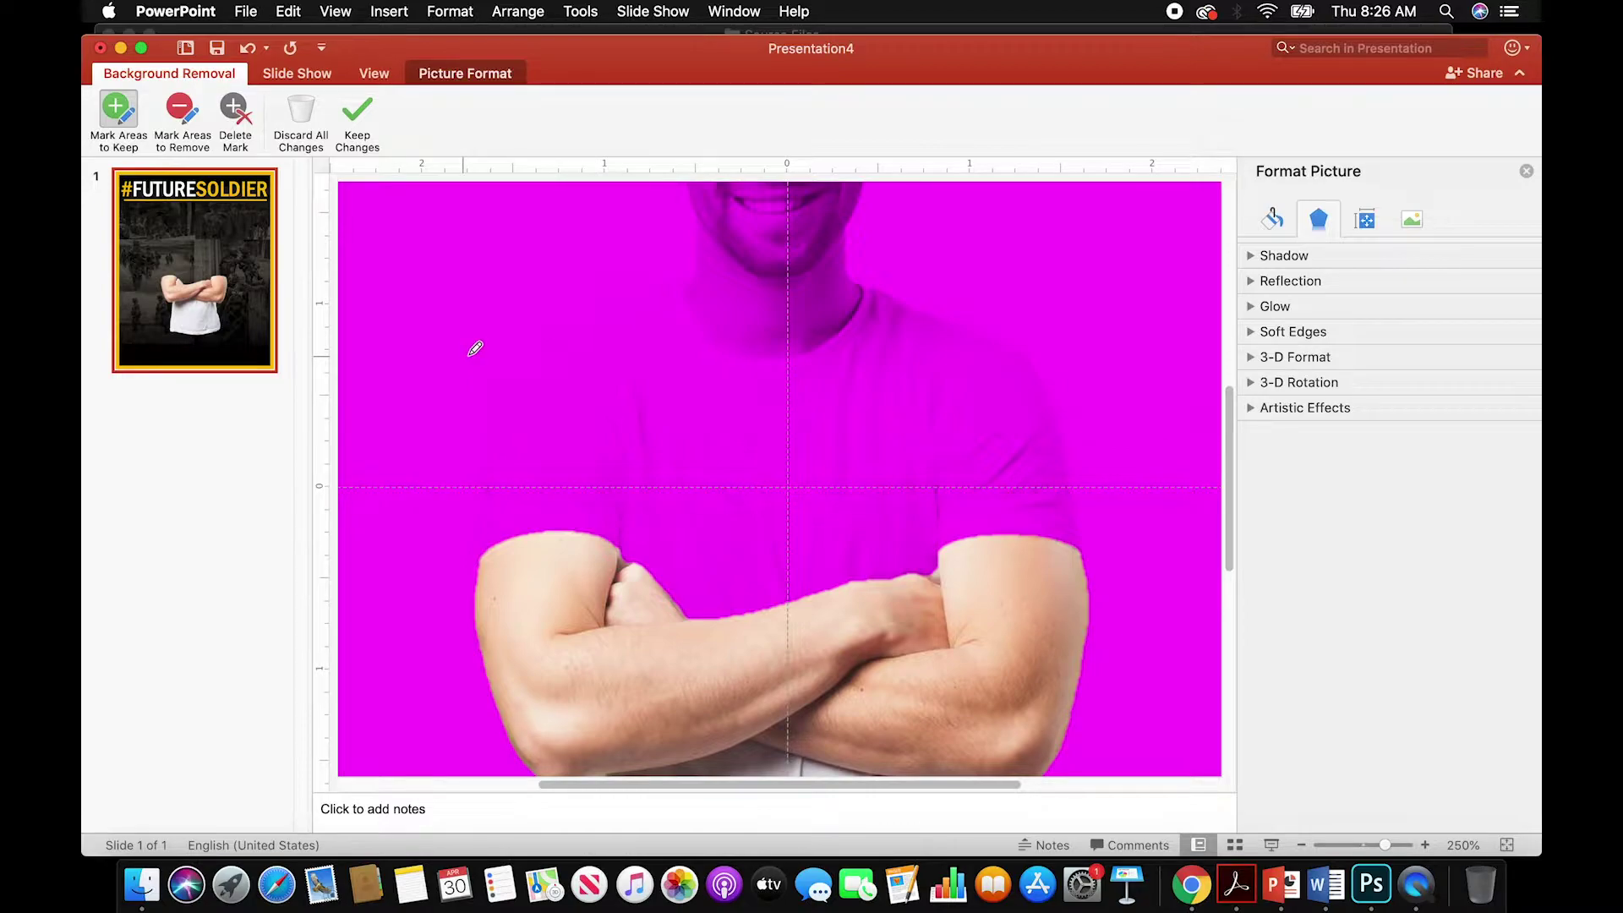
- Mark areas to keep along the image-left sleeve, shoulder and base of the neck of the man in the white shirt
left_click(478, 560)
left_click(492, 471)
left_click(501, 413)
left_click(526, 376)
left_click(553, 357)
left_click(600, 336)
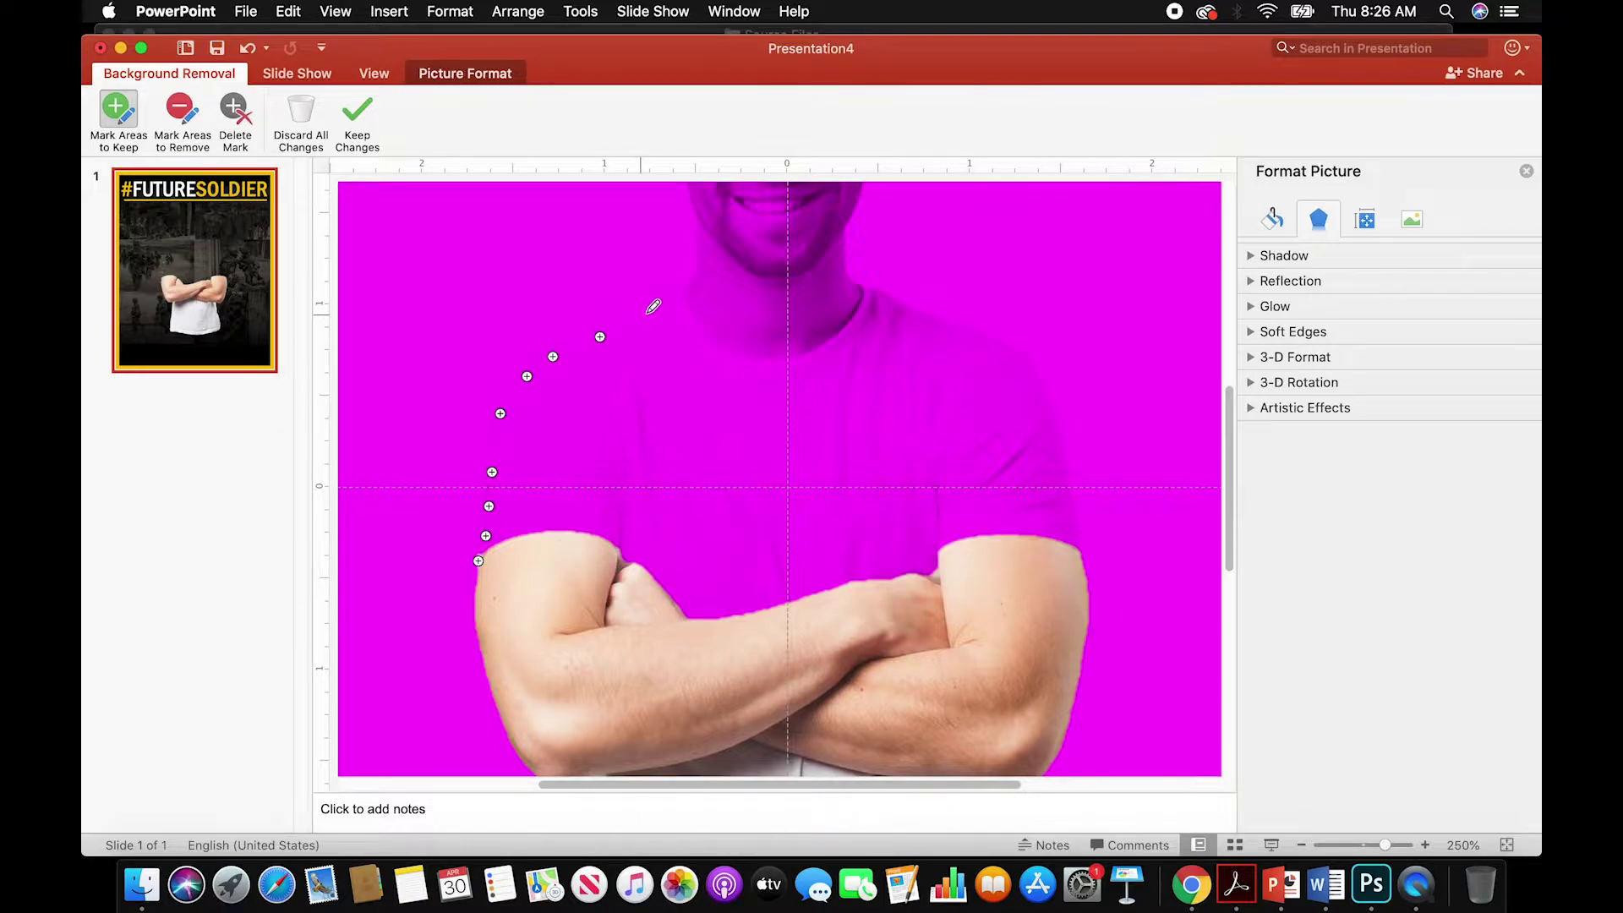
left_click(641, 315)
left_click(661, 306)
left_click(687, 290)
left_click(701, 275)
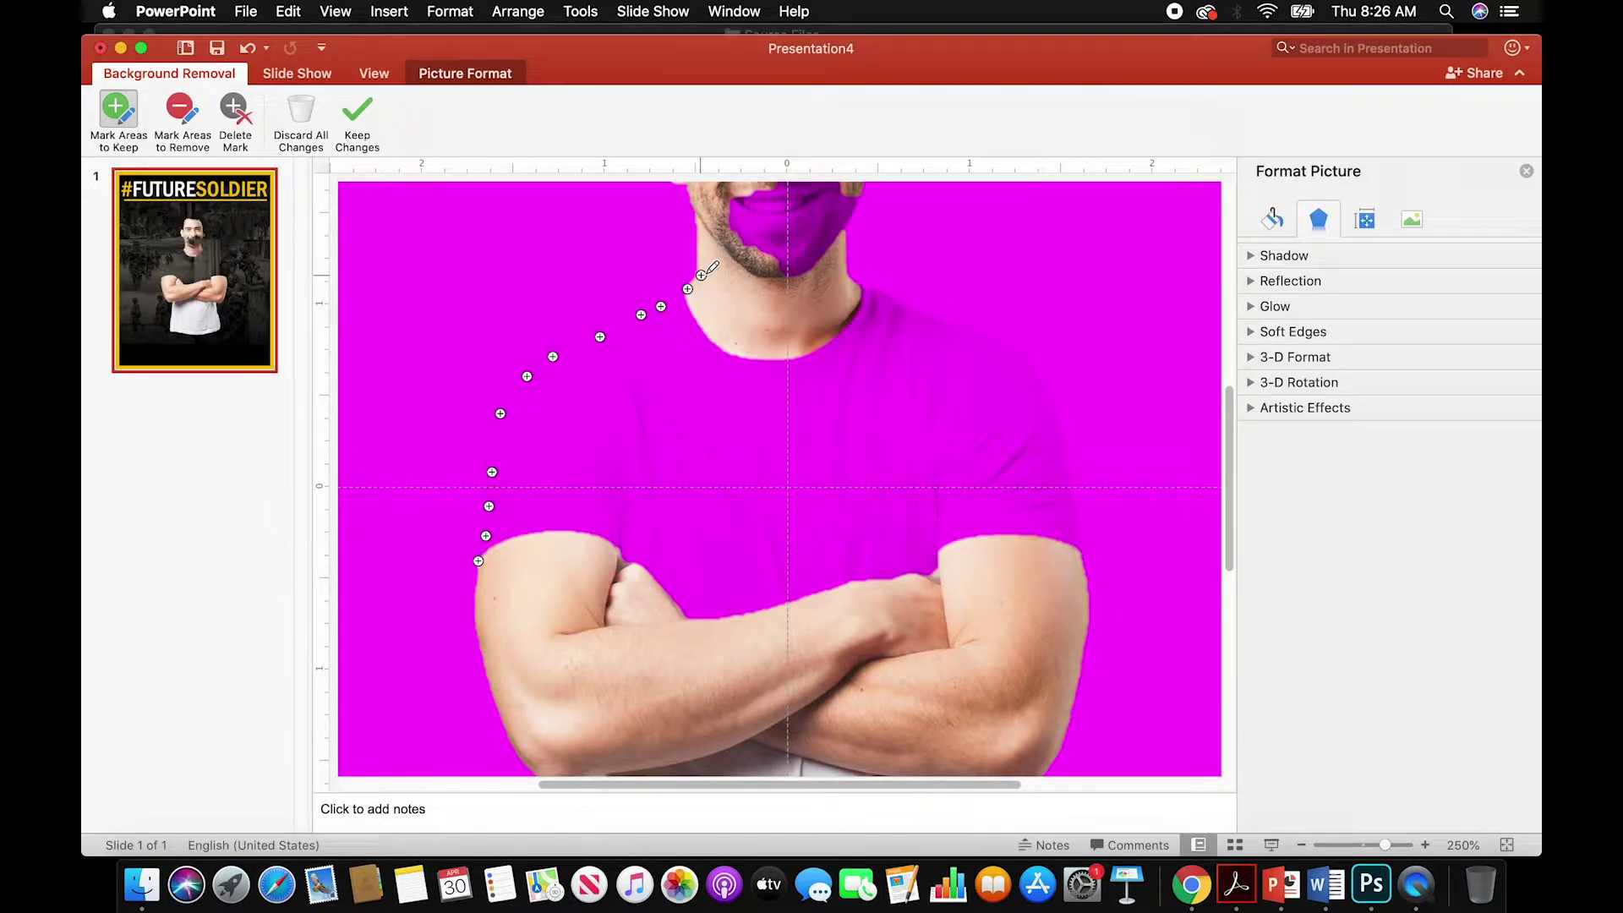
- Mark areas to keep up the image-left side of the man's neck, jaw, ear and hair
scroll(715, 286, "up", 5)
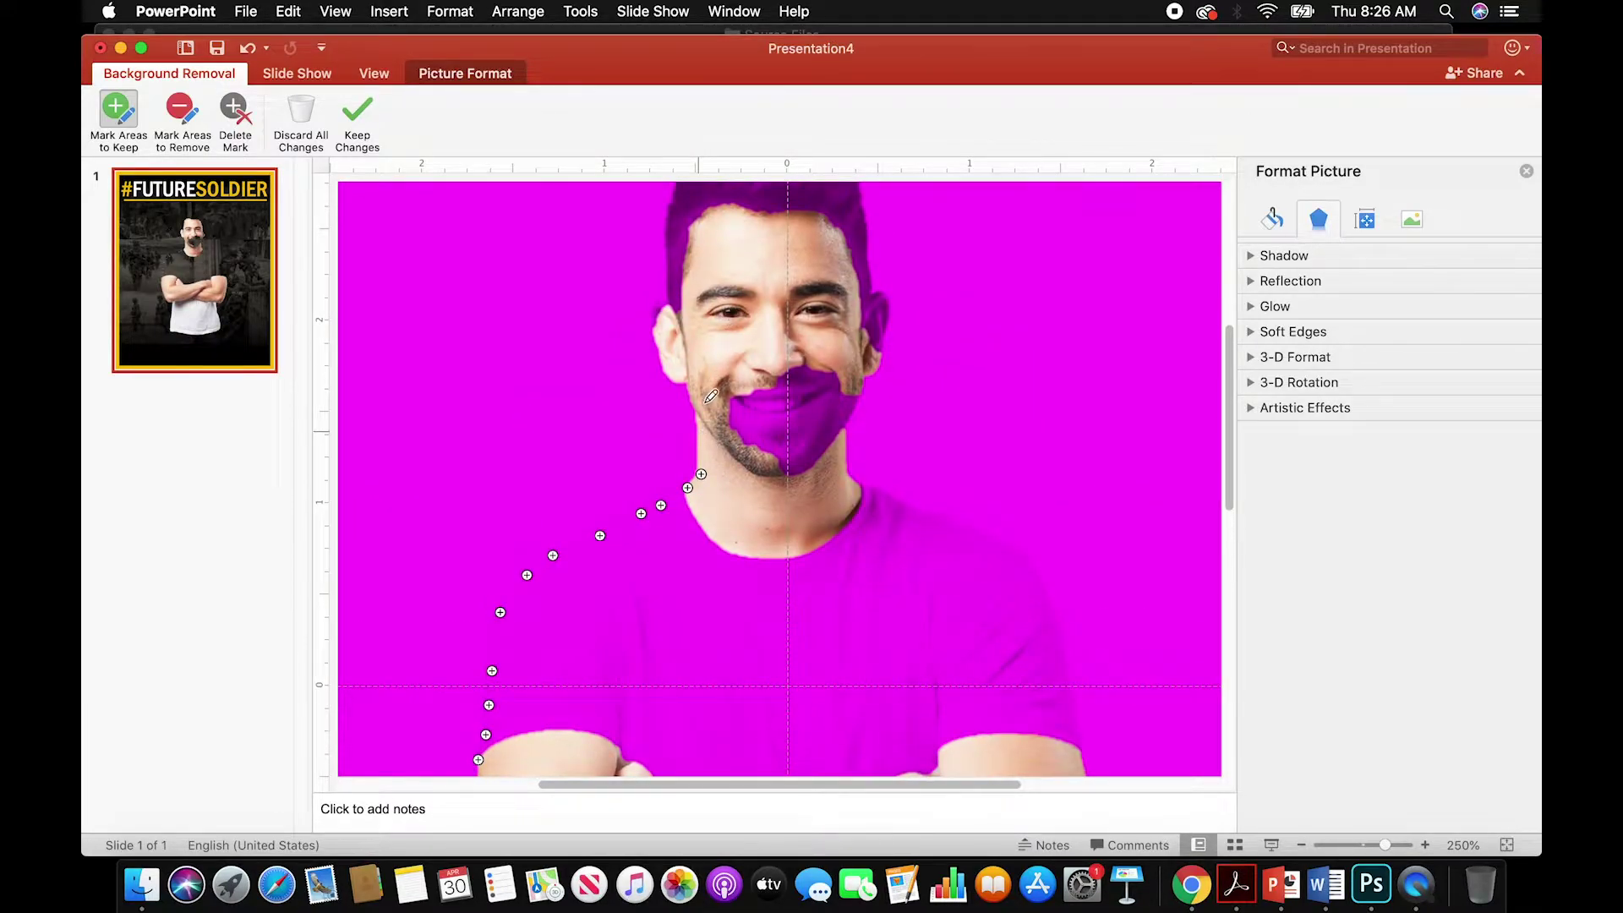
mouse_move(699, 432)
left_mouse_down()
mouse_move(705, 376)
mouse_move(665, 306)
mouse_move(684, 288)
mouse_move(686, 234)
left_mouse_up()
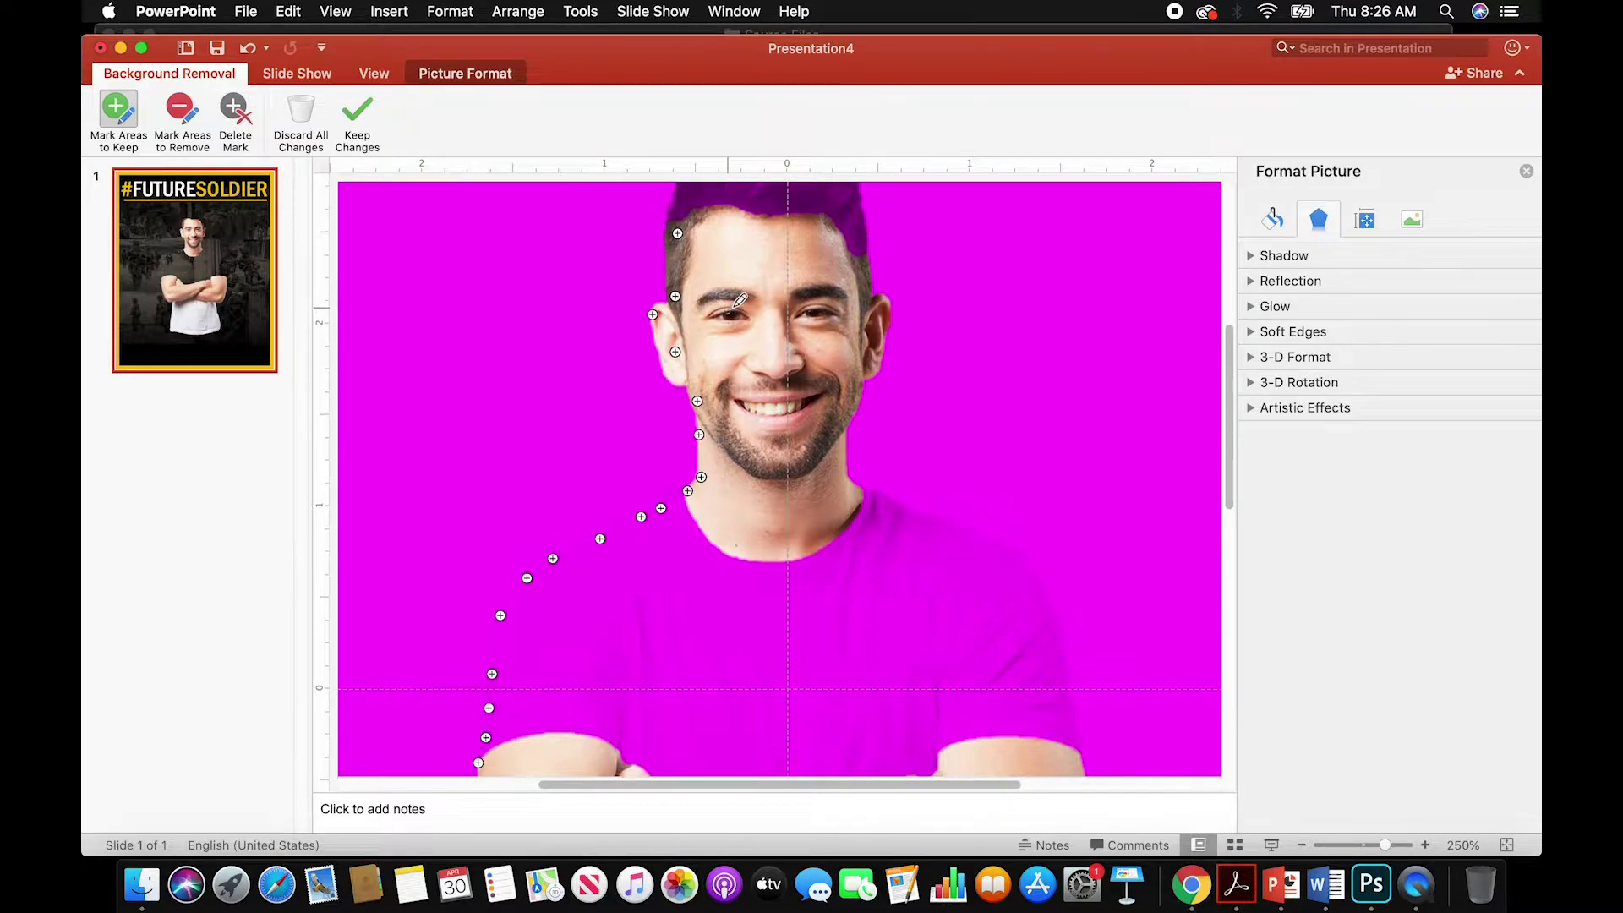
scroll(739, 301, "up", 2)
scroll(739, 300, "up", 2)
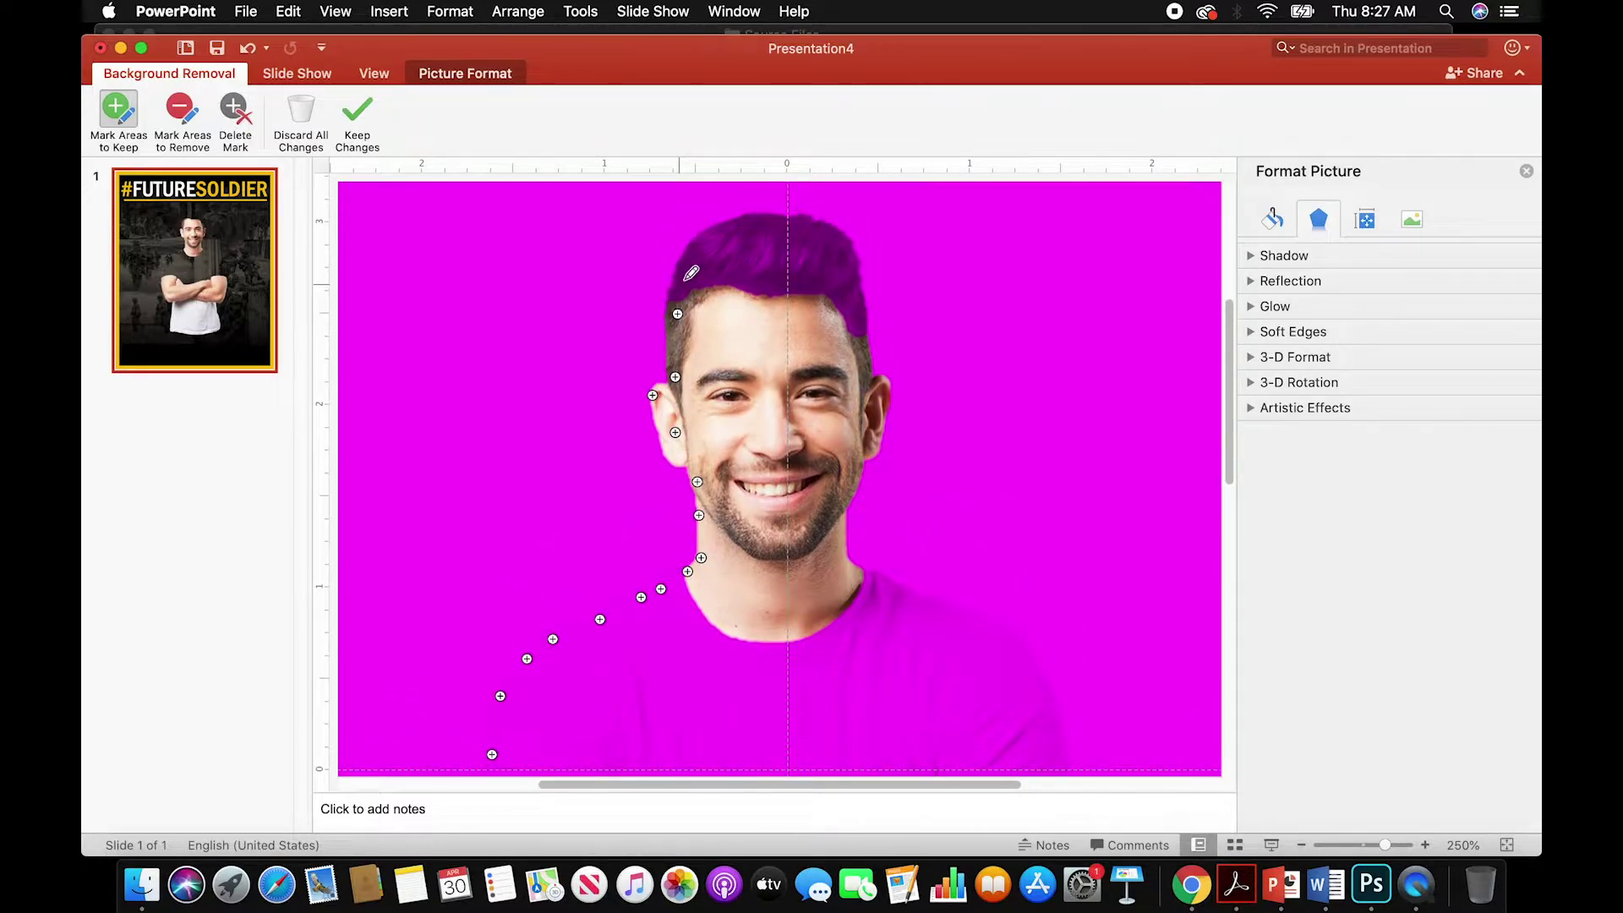
left_click_drag(690, 273, 678, 287)
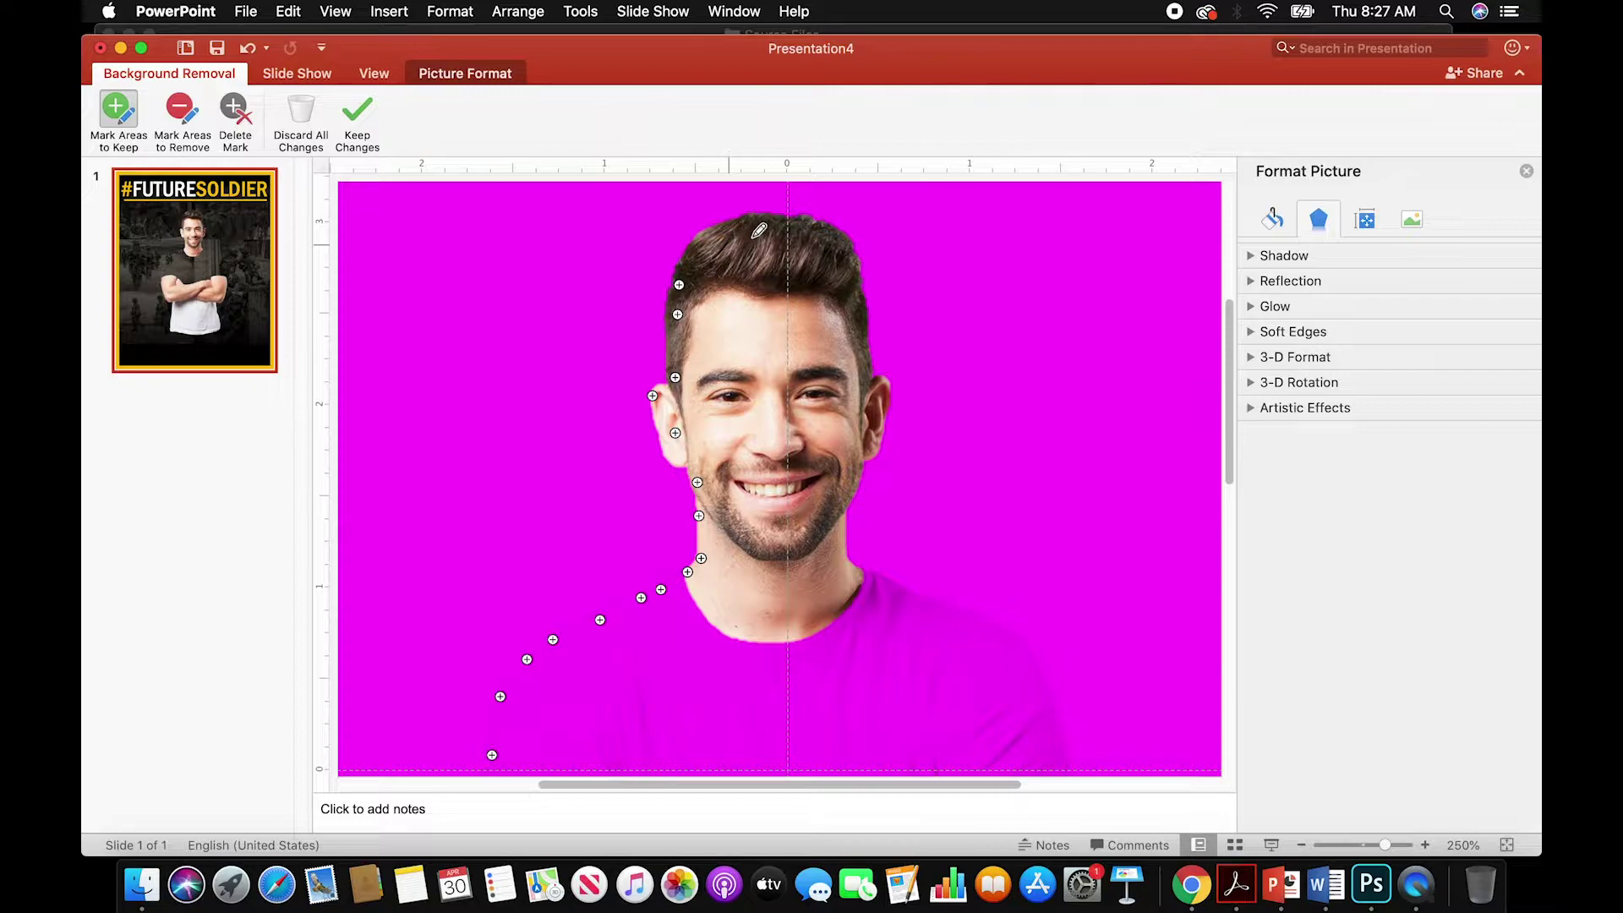
- Mark areas to keep across the top of the hair and down the image-right face, neck, shoulder and sleeve
mouse_move(758, 230)
left_mouse_down()
mouse_move(807, 232)
mouse_move(850, 286)
mouse_move(876, 414)
mouse_move(847, 556)
mouse_move(1020, 645)
mouse_move(1036, 679)
left_mouse_up()
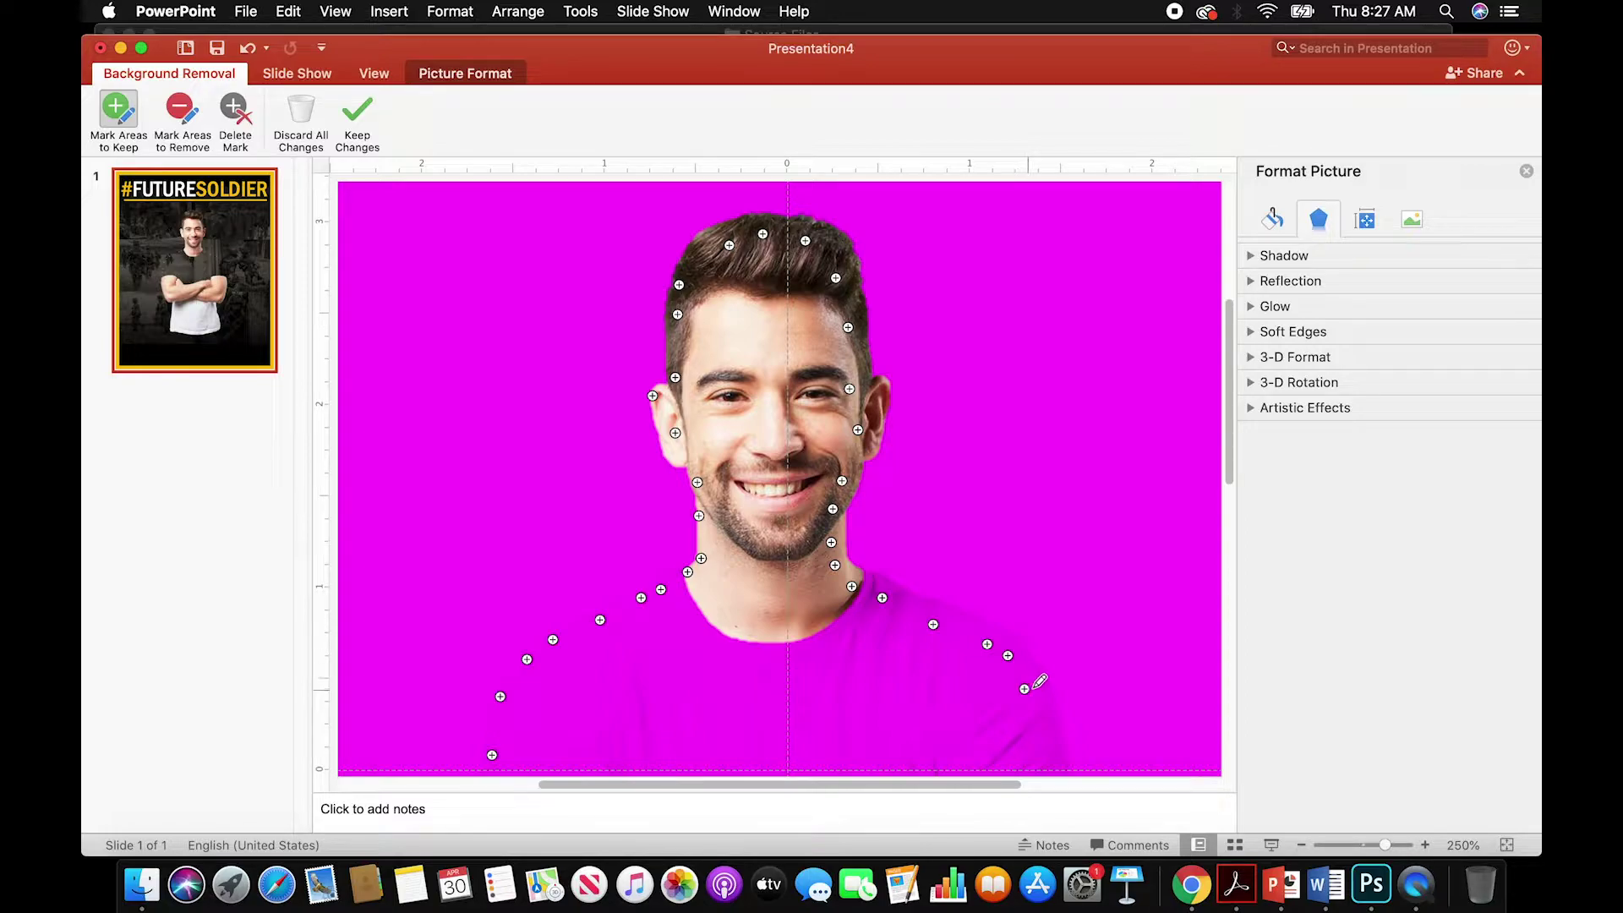
scroll(1040, 682, "down", 4)
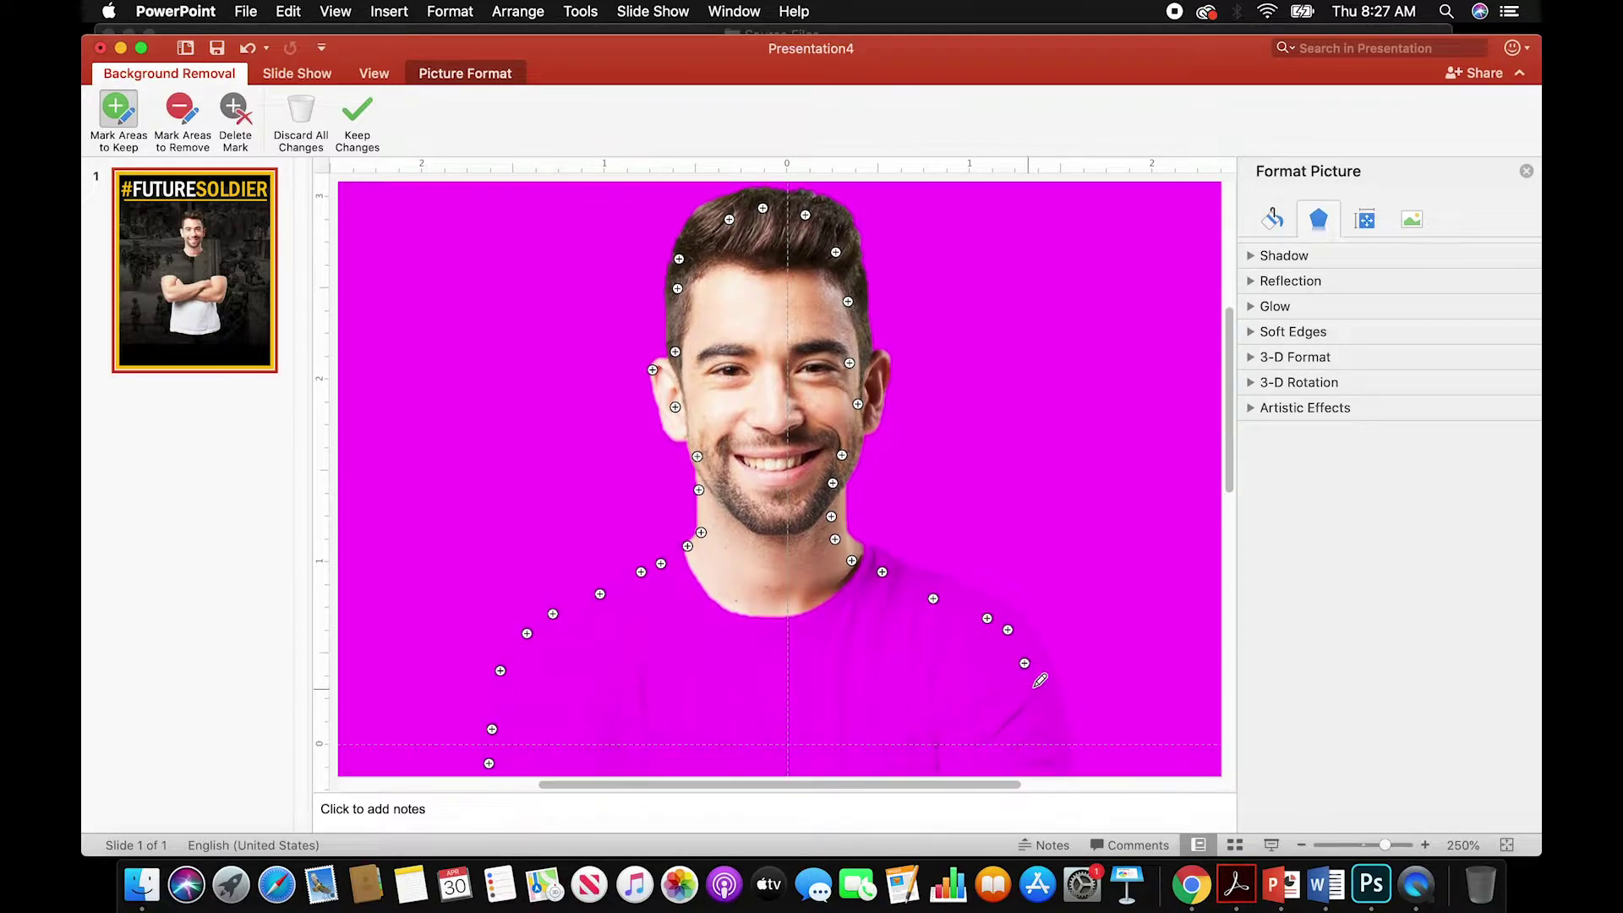
left_click(1040, 562)
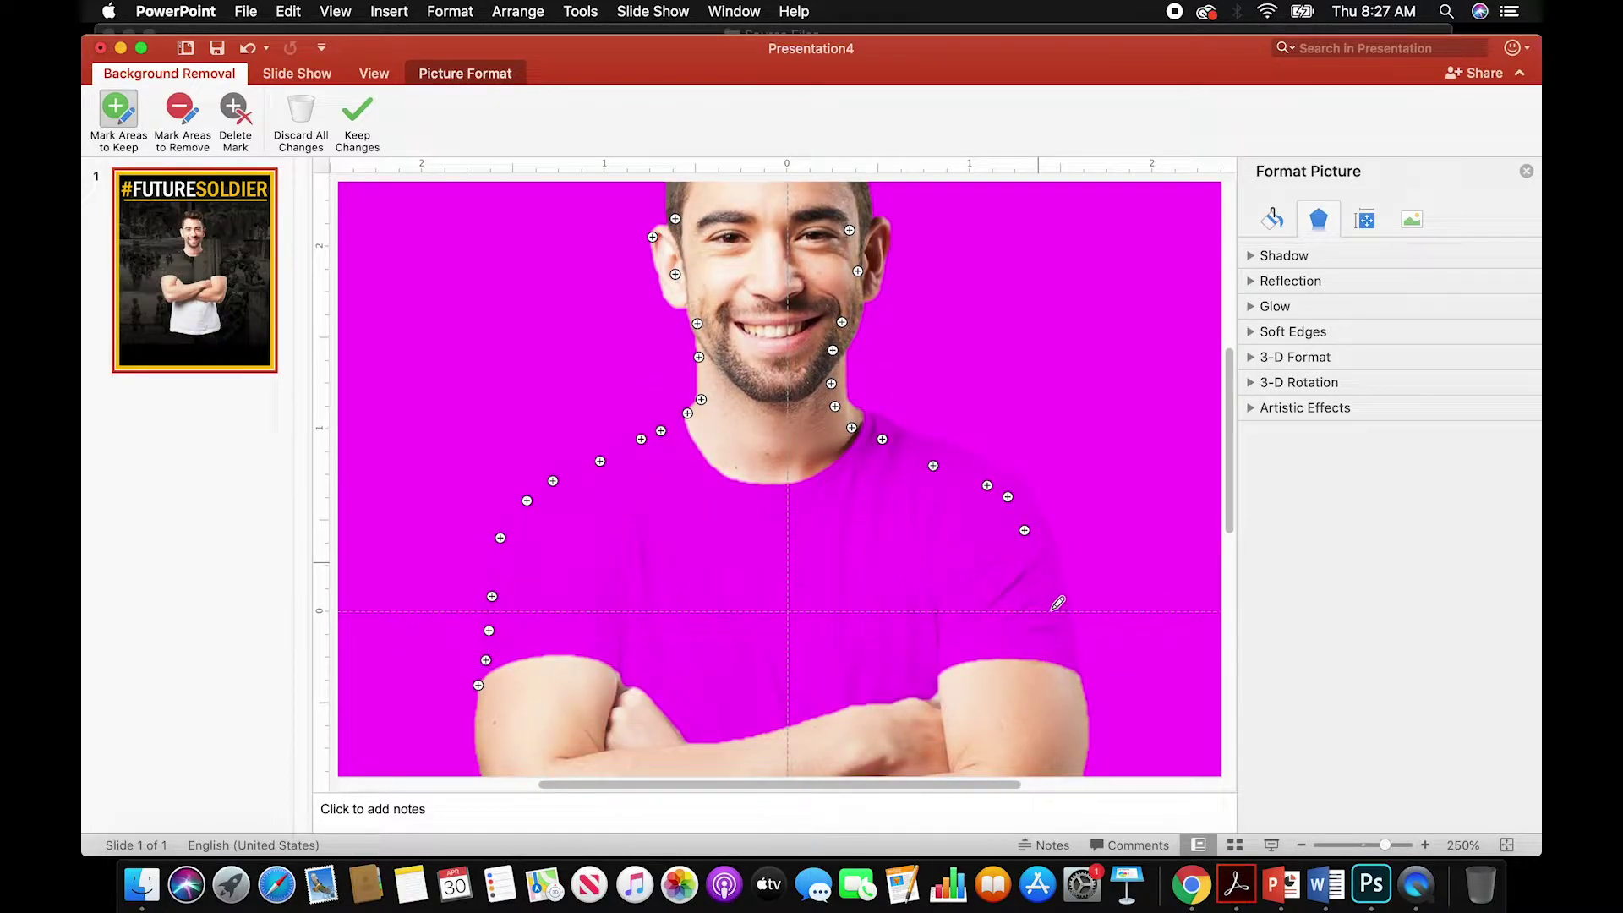
left_click(1049, 624)
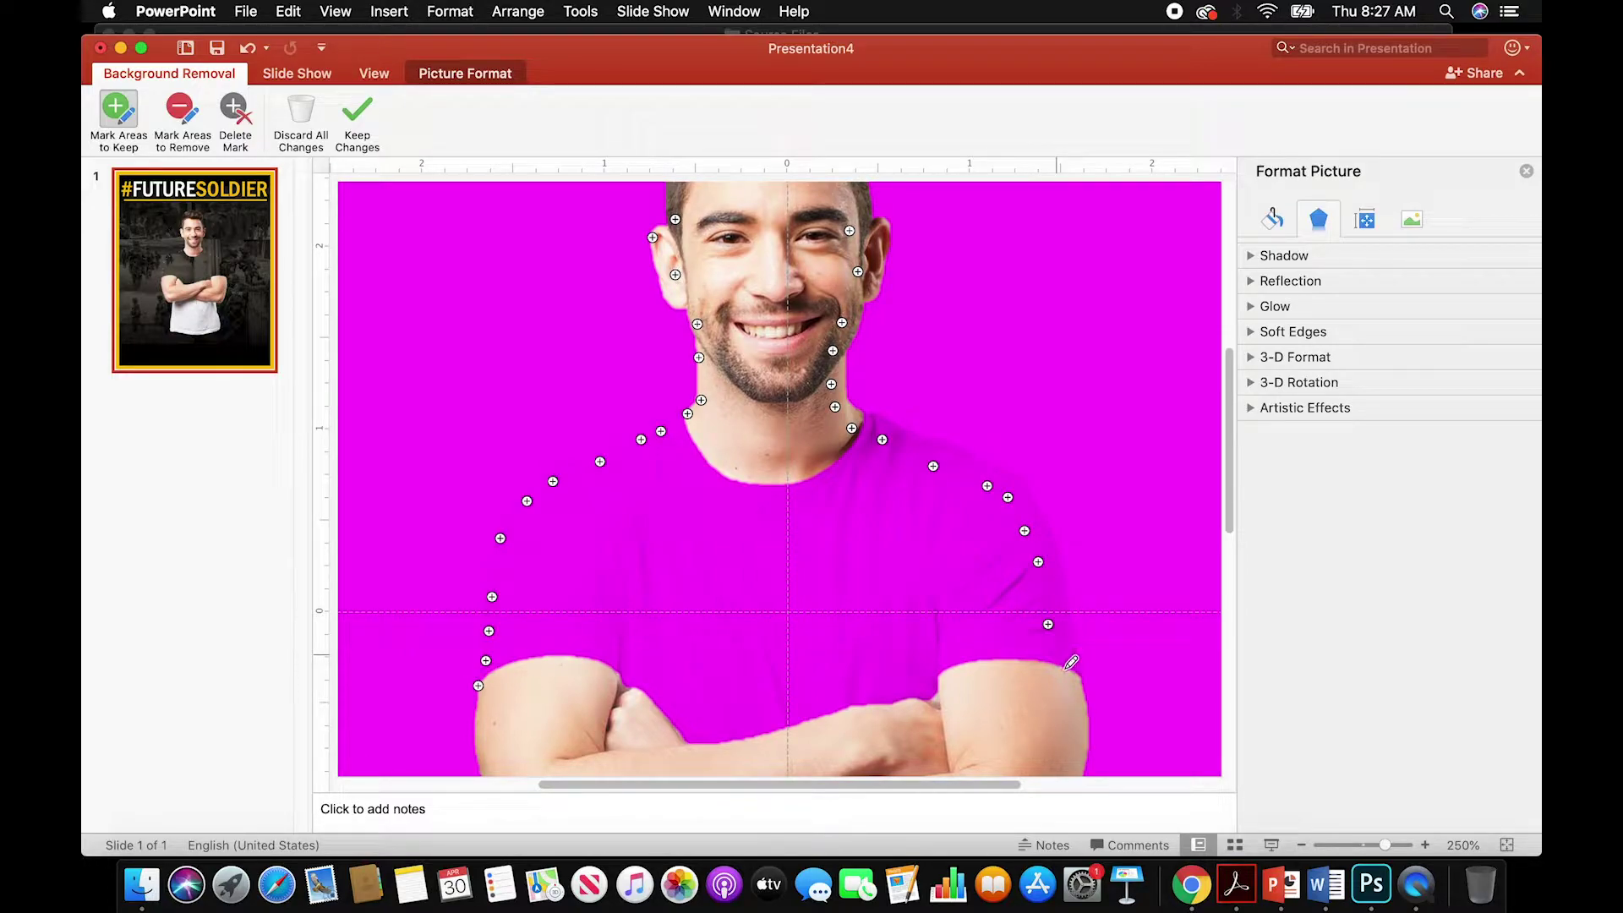
left_click(1056, 655)
left_click(1066, 689)
- Mark areas to keep down the image-right upper arm, around the elbow and under the forearm
scroll(1074, 686, "down", 3)
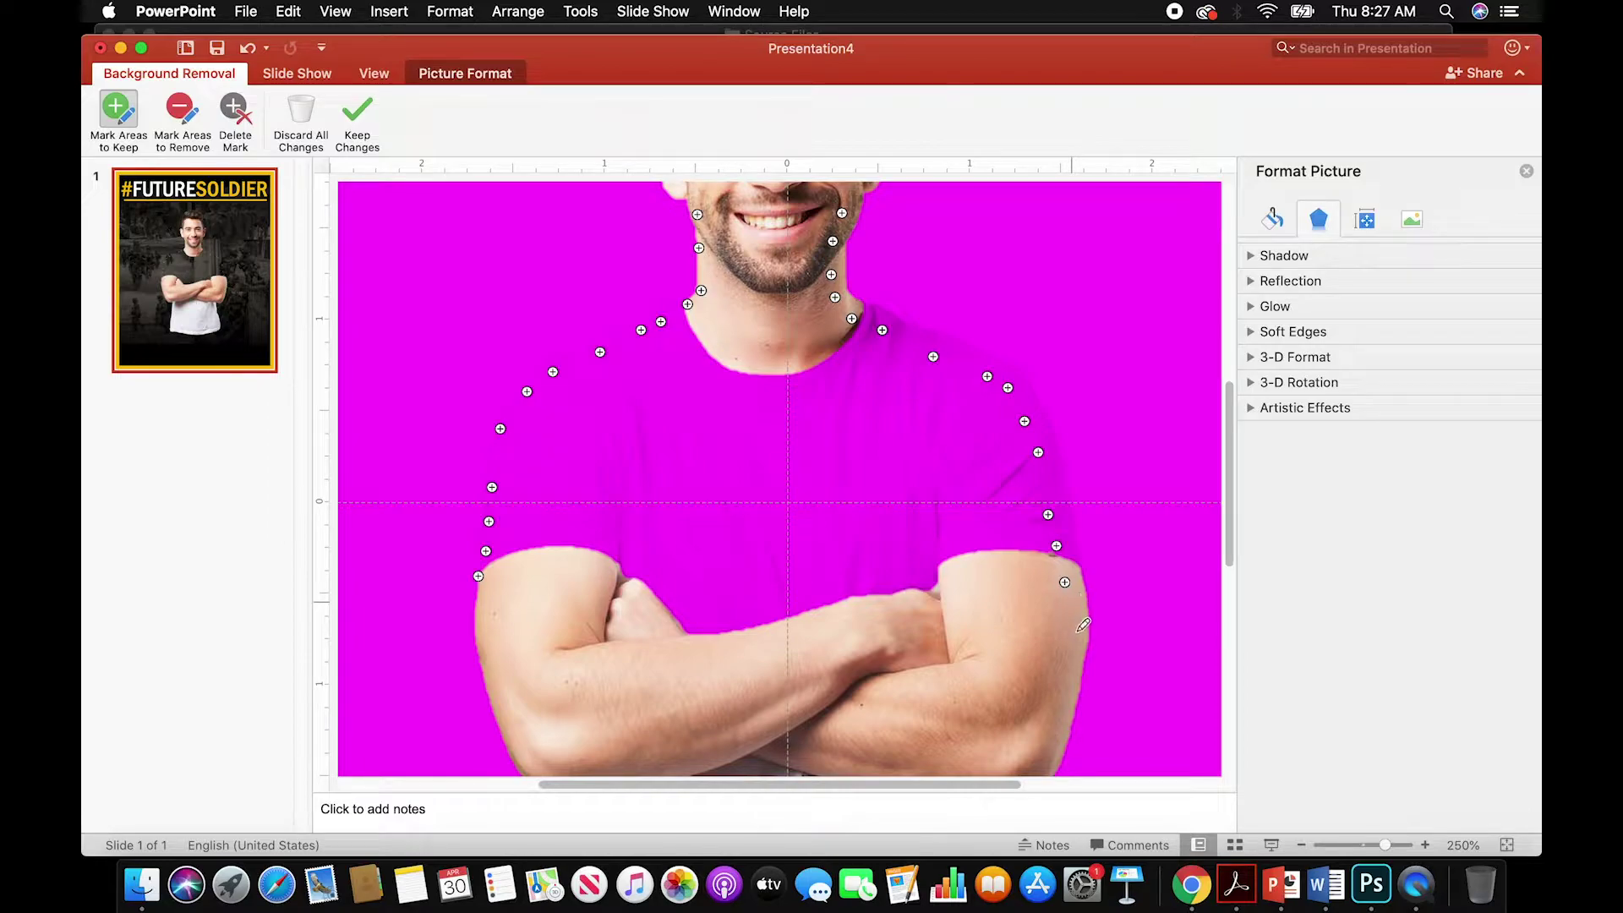
left_click(1071, 602)
scroll(1044, 676, "down", 3)
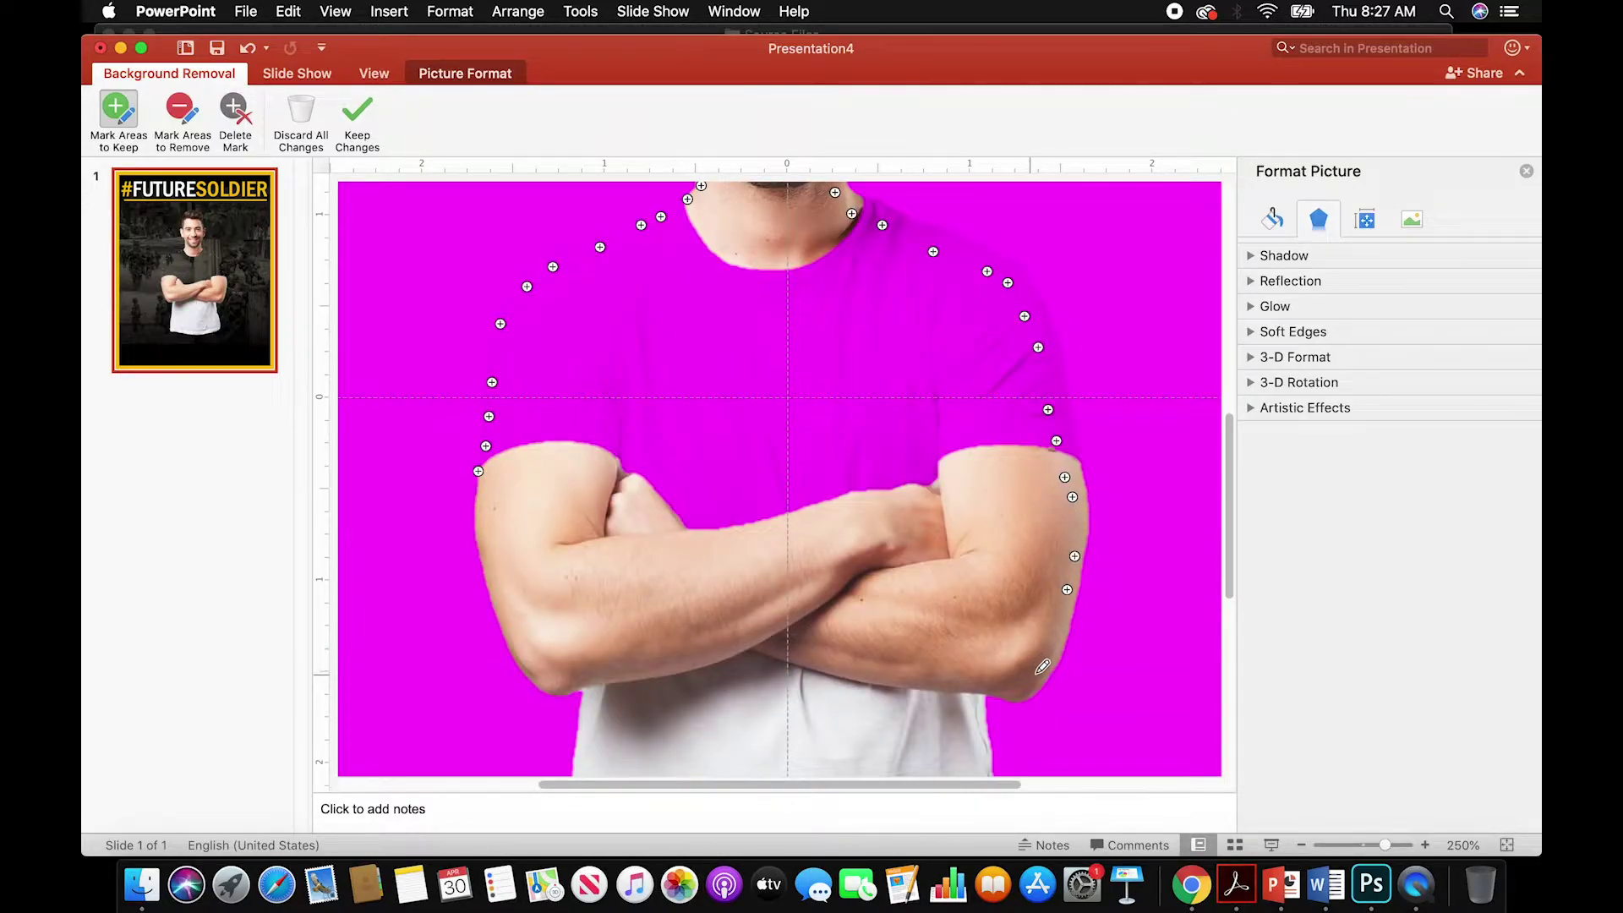
left_click(1029, 676)
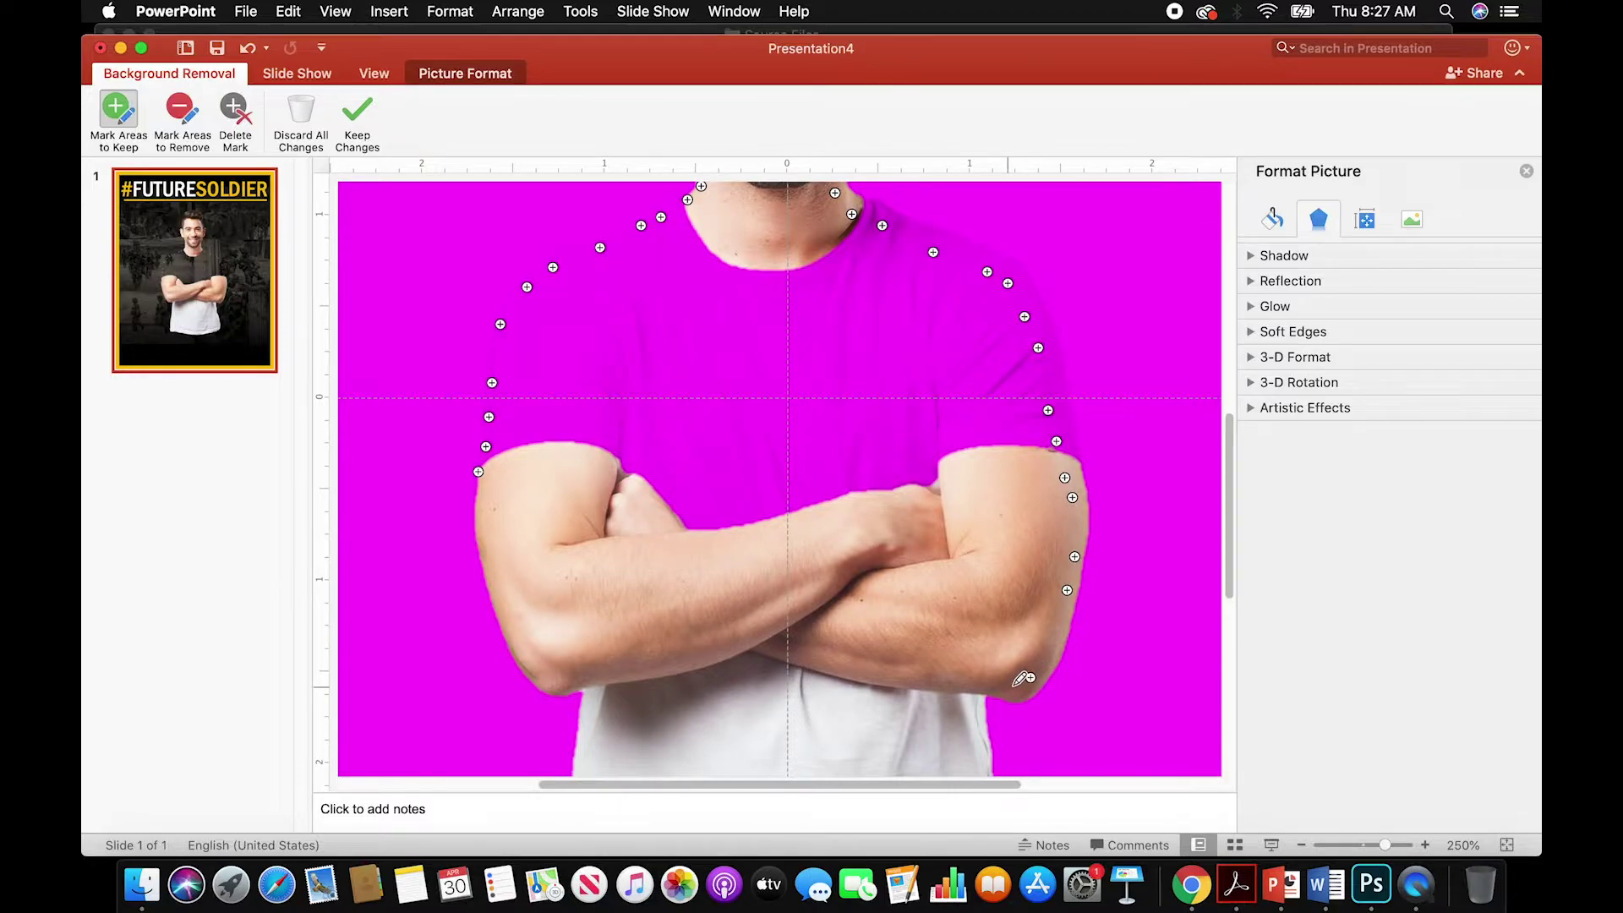
left_click(970, 681)
- Mark areas to keep down the image-right edge of the shirt below the arms and onto the jeans
scroll(905, 646, "down", 8)
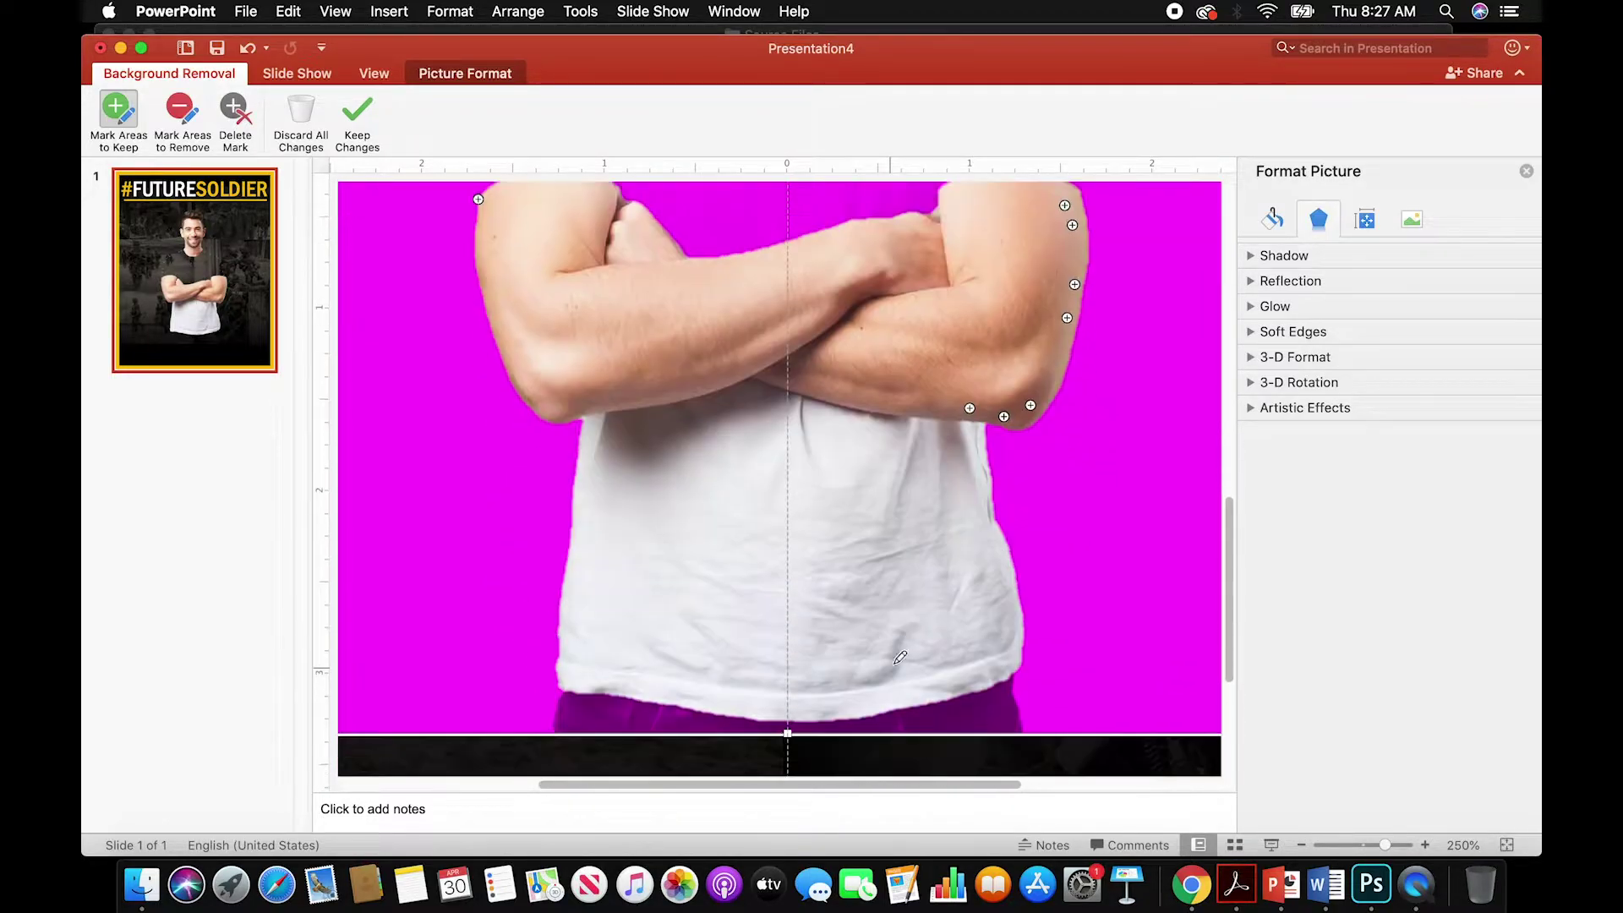
left_click_drag(981, 489, 985, 506)
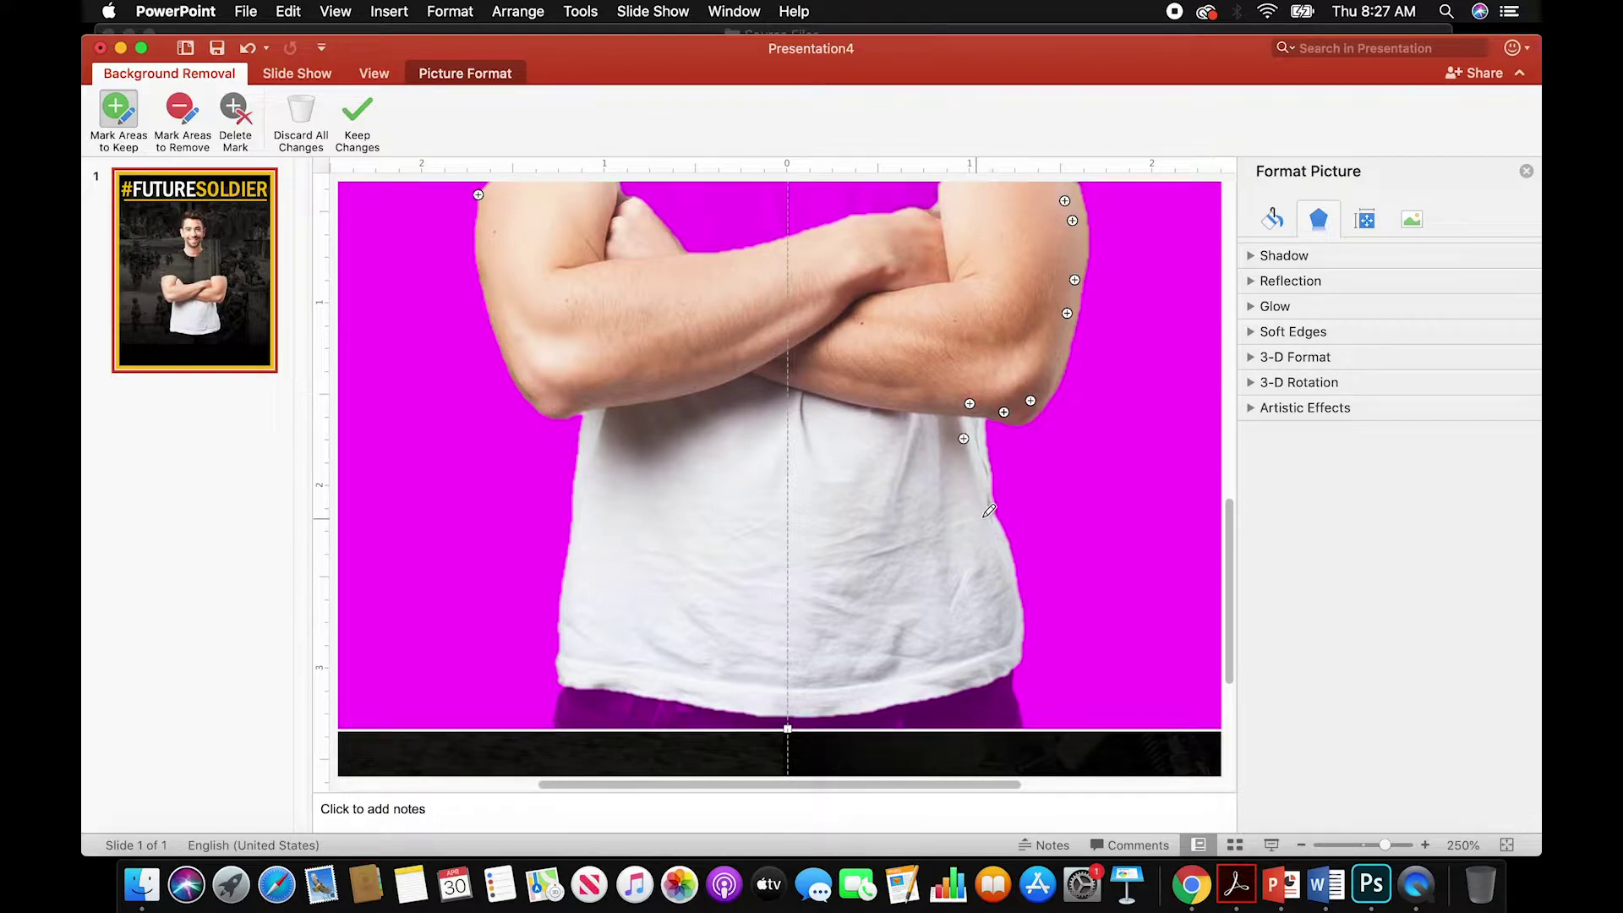
left_click(1003, 583)
left_click(1008, 651)
left_click(1009, 676)
left_click(1013, 708)
left_click(1011, 724)
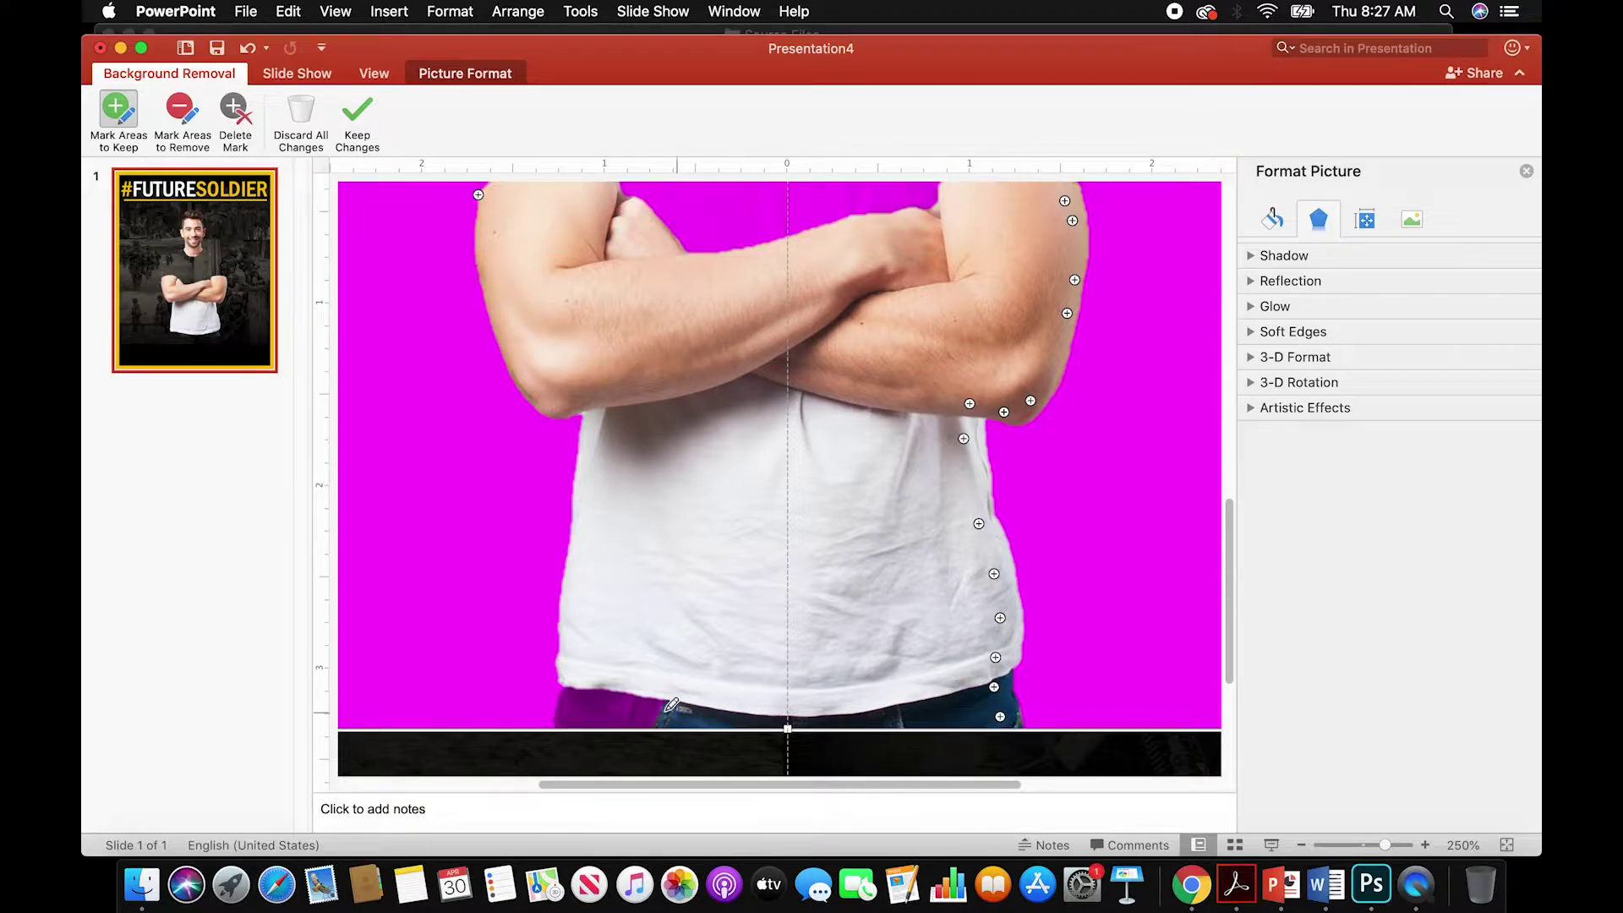
- Mark areas to keep from the image-left jeans up the shirt edge and around the elbow to the upper arm
left_click(575, 723)
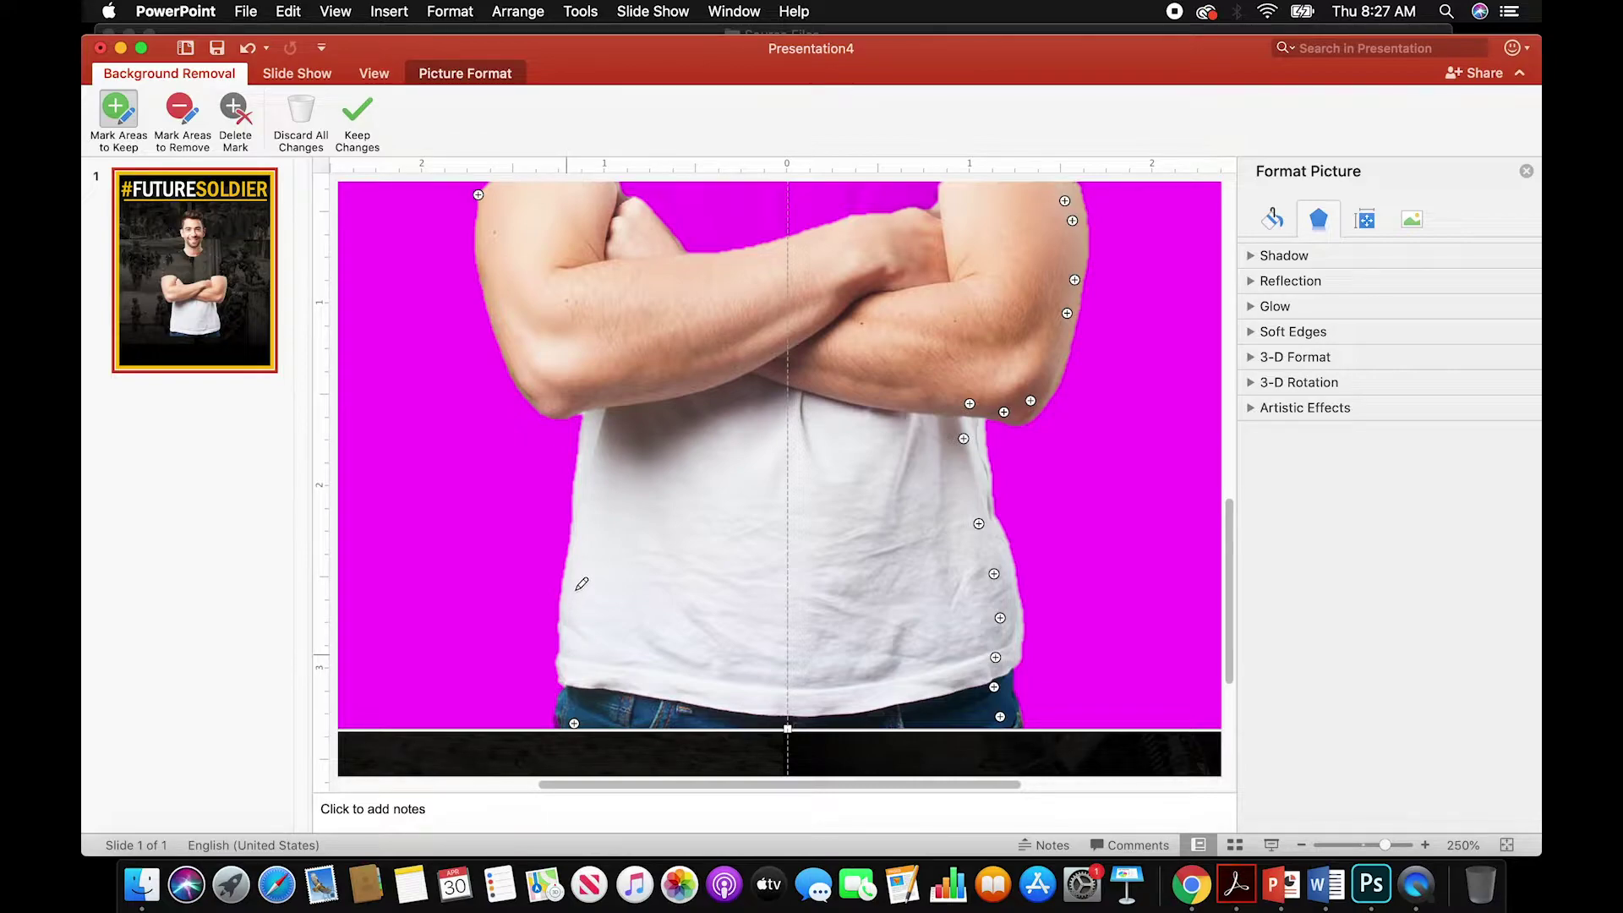
left_click_drag(584, 566, 599, 388)
scroll(603, 356, "up", 2)
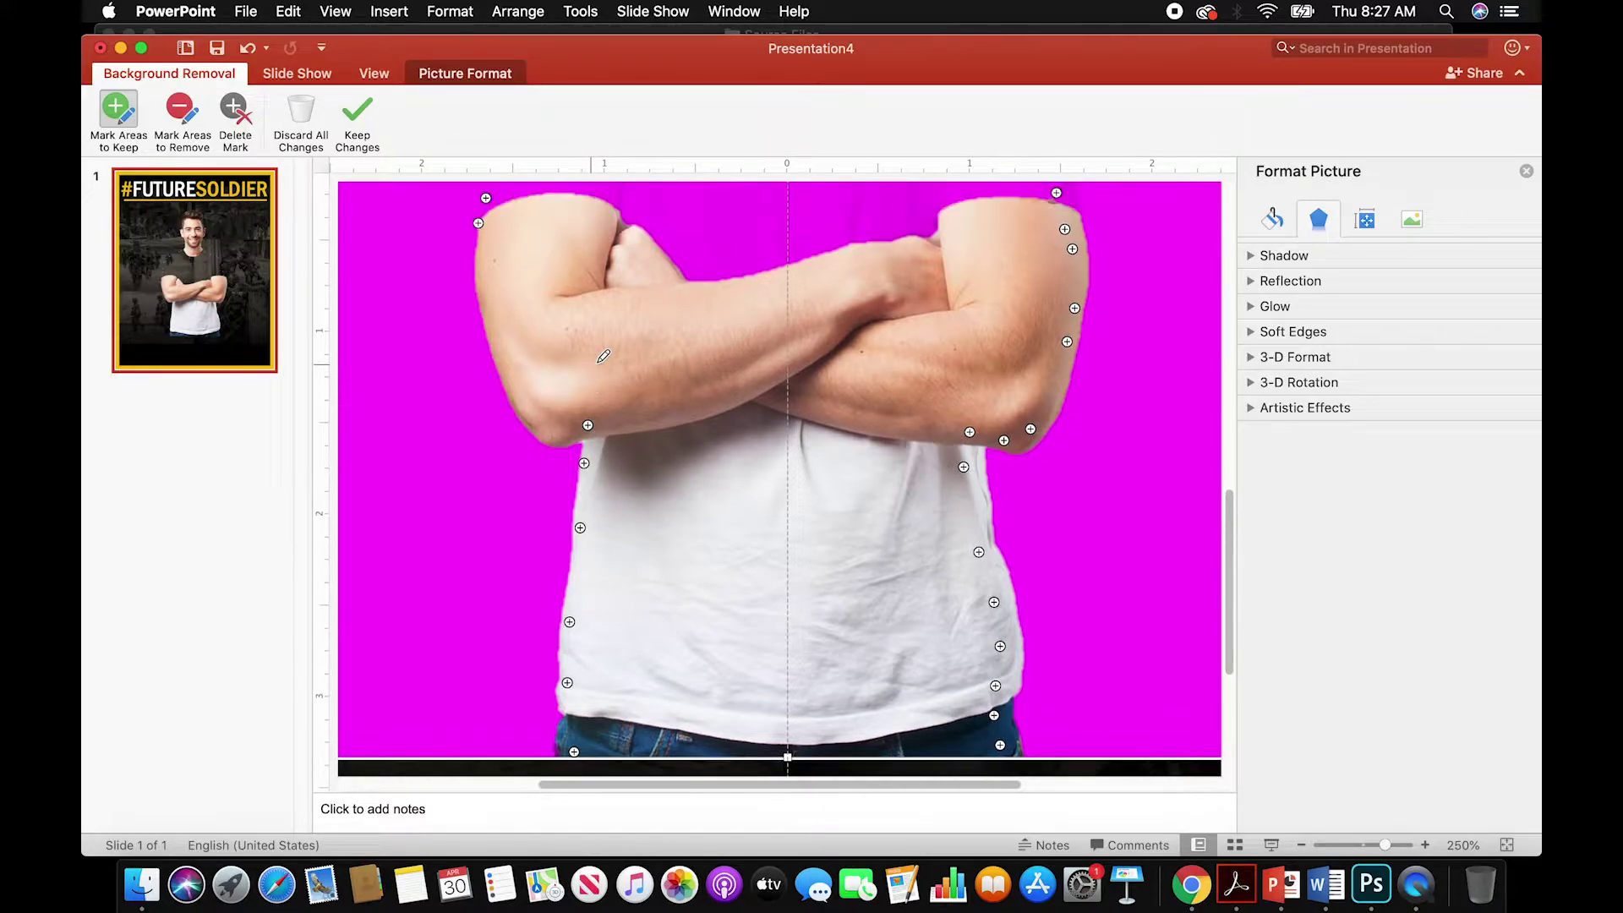
left_click_drag(507, 316, 482, 253)
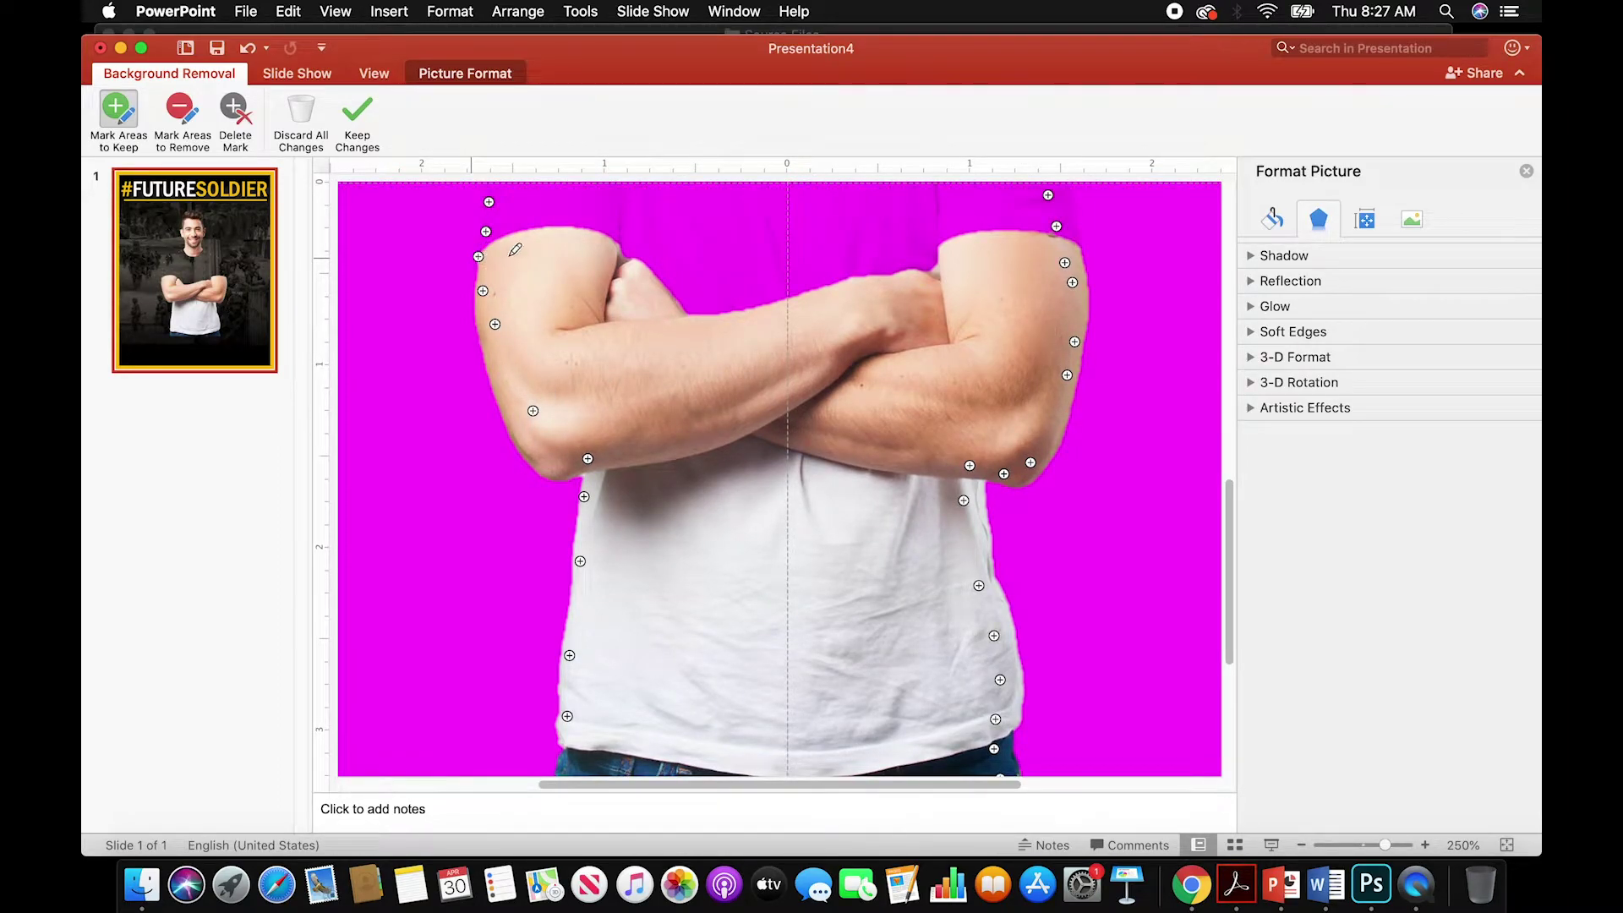
- Draw a diagonal keep mark across the chest of the white shirt, from one sleeve to the other
scroll(690, 338, "up", 6)
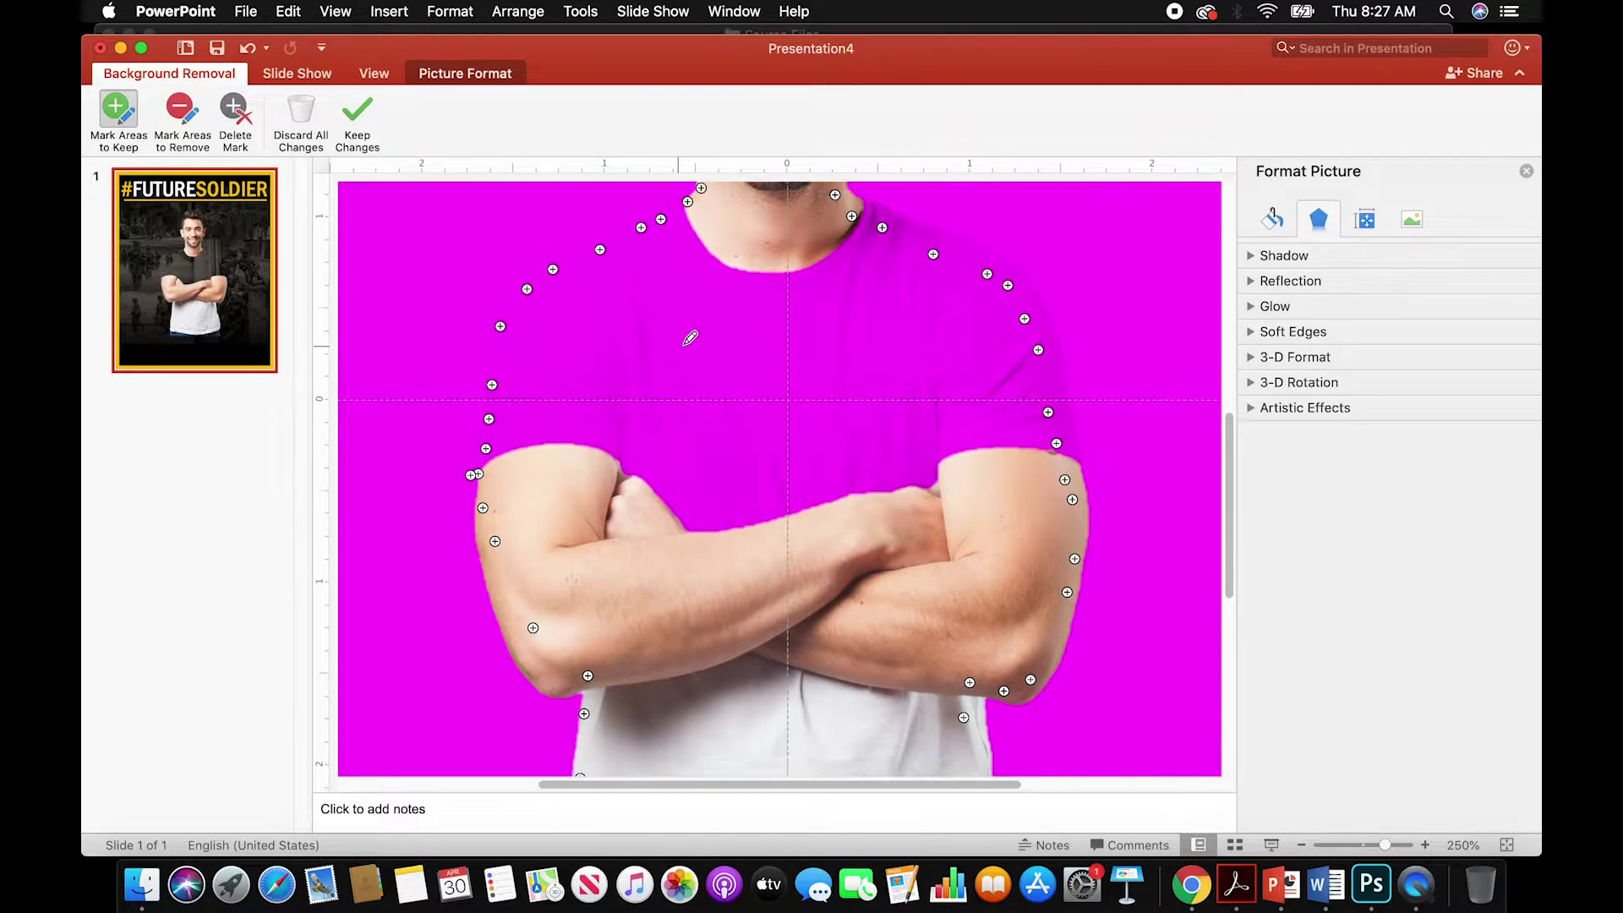
scroll(690, 338, "up", 1)
mouse_move(542, 451)
left_mouse_down()
mouse_move(650, 404)
mouse_move(965, 330)
left_mouse_up()
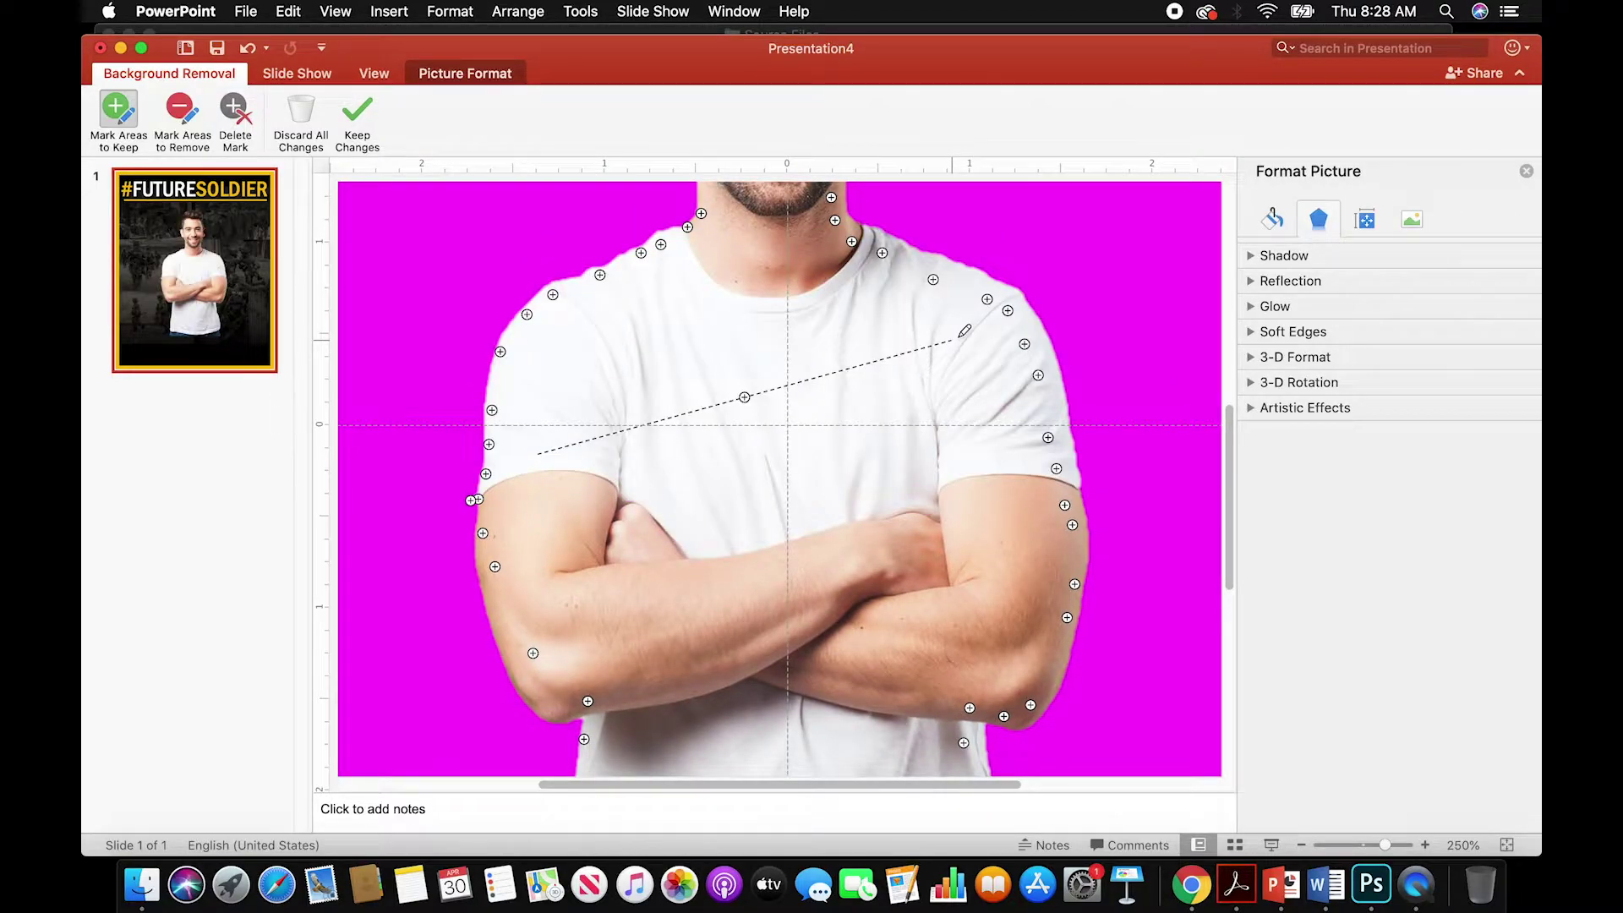
- Mark the man's image-right ear as an area to keep
scroll(809, 510, "up", 2)
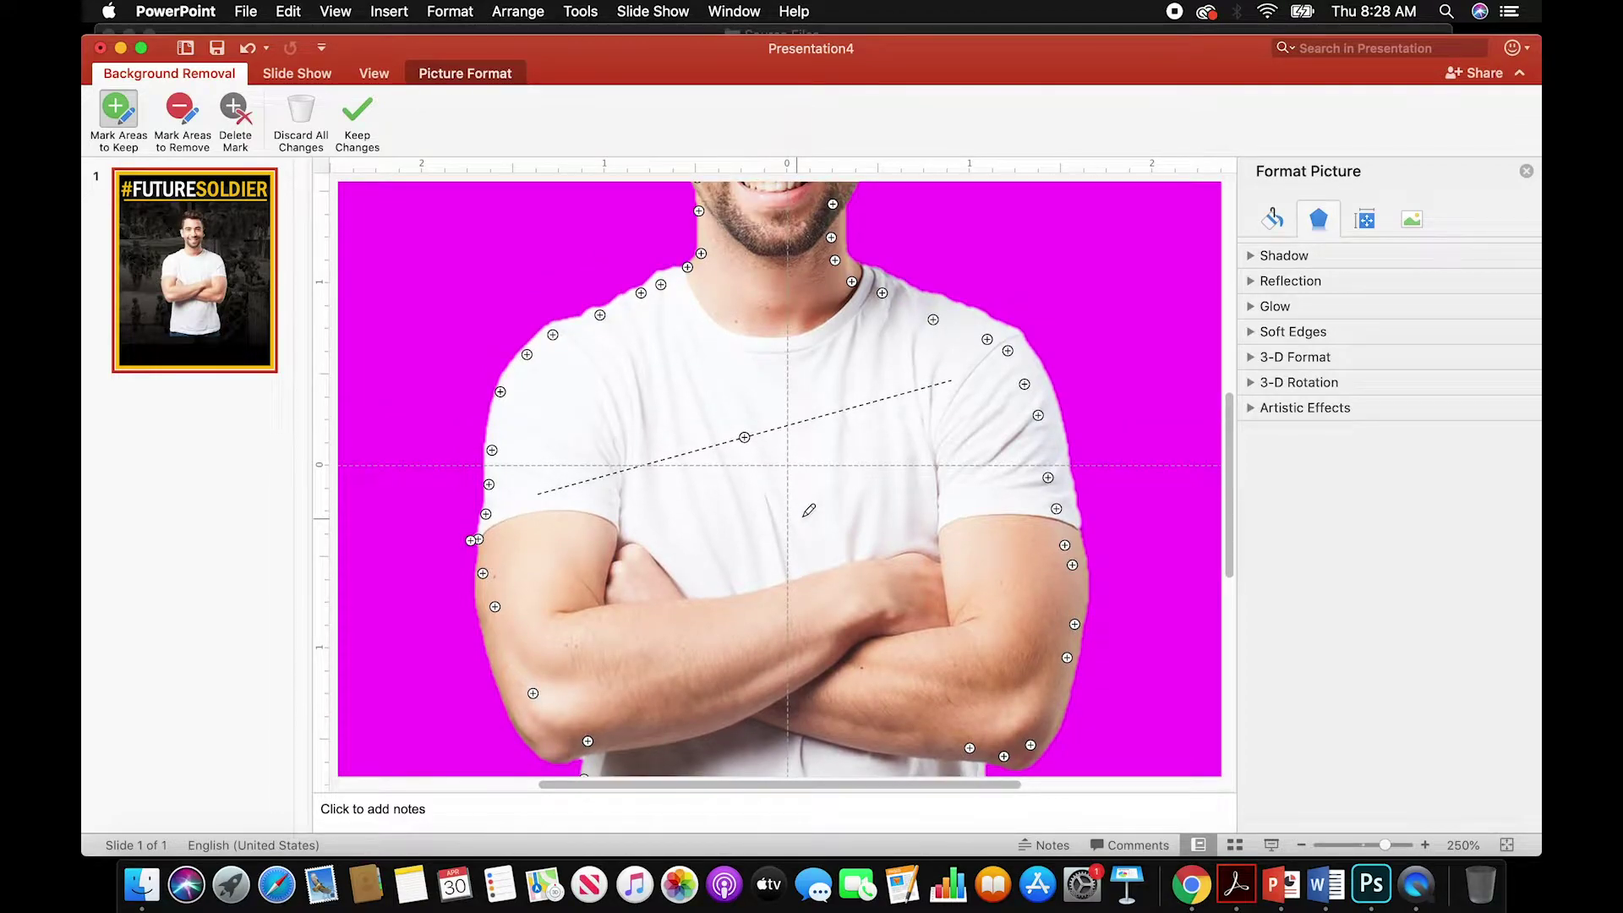
scroll(809, 510, "up", 6)
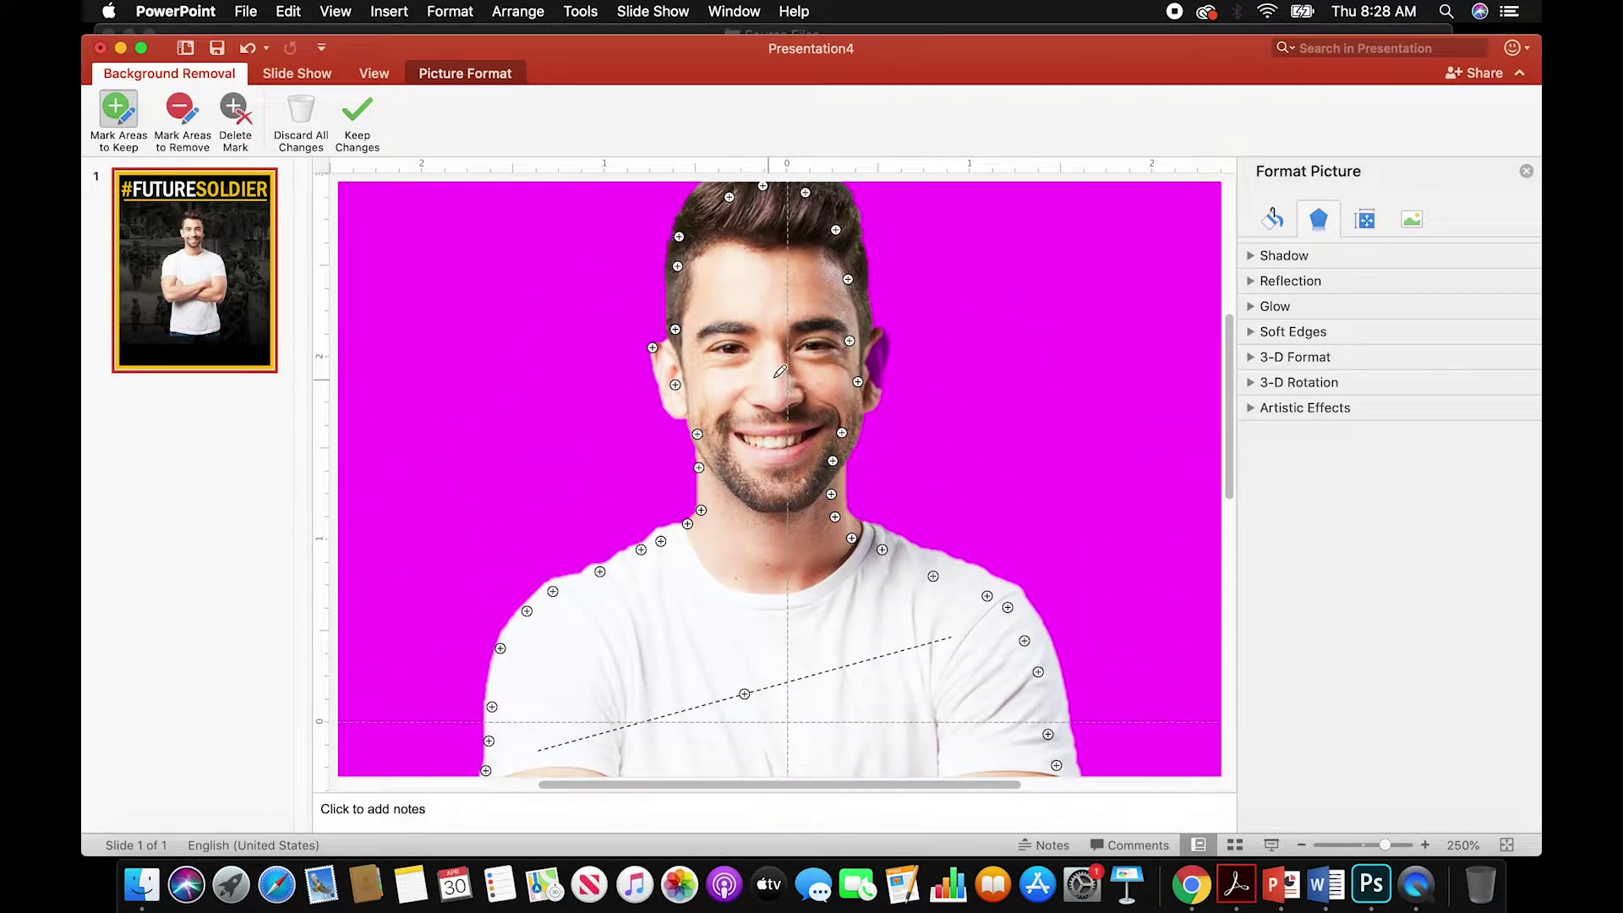
scroll(808, 508, "up", 2)
left_click_drag(887, 388, 872, 413)
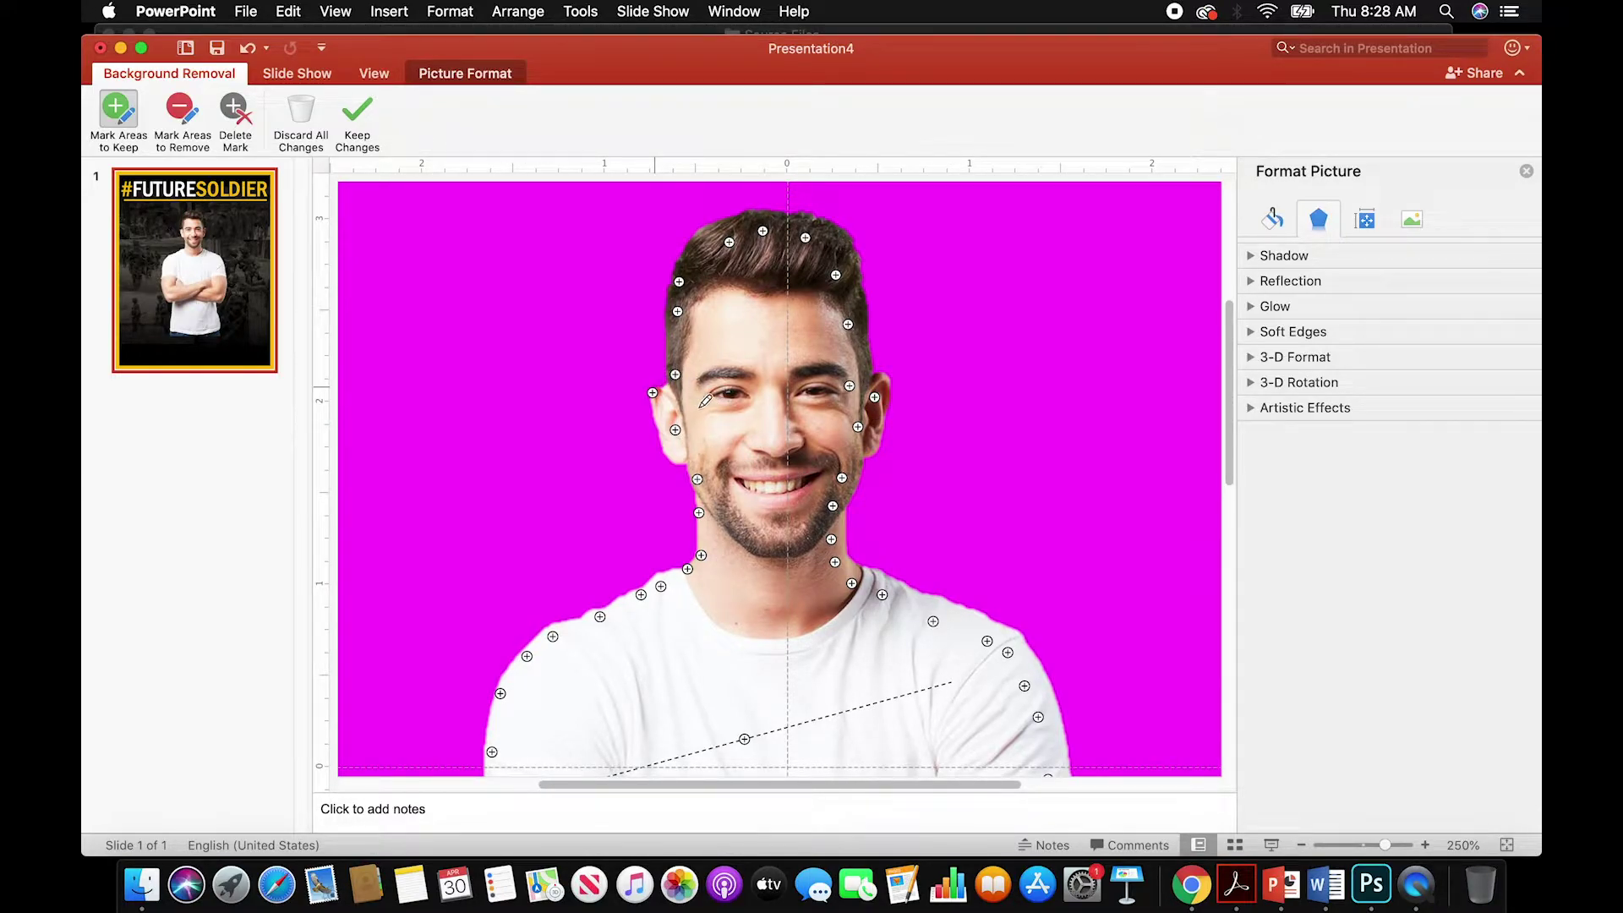
- Check the man's cutout edges from the hair down to the shirt and arms, and keep the background removal changes
scroll(784, 426, "down", 4)
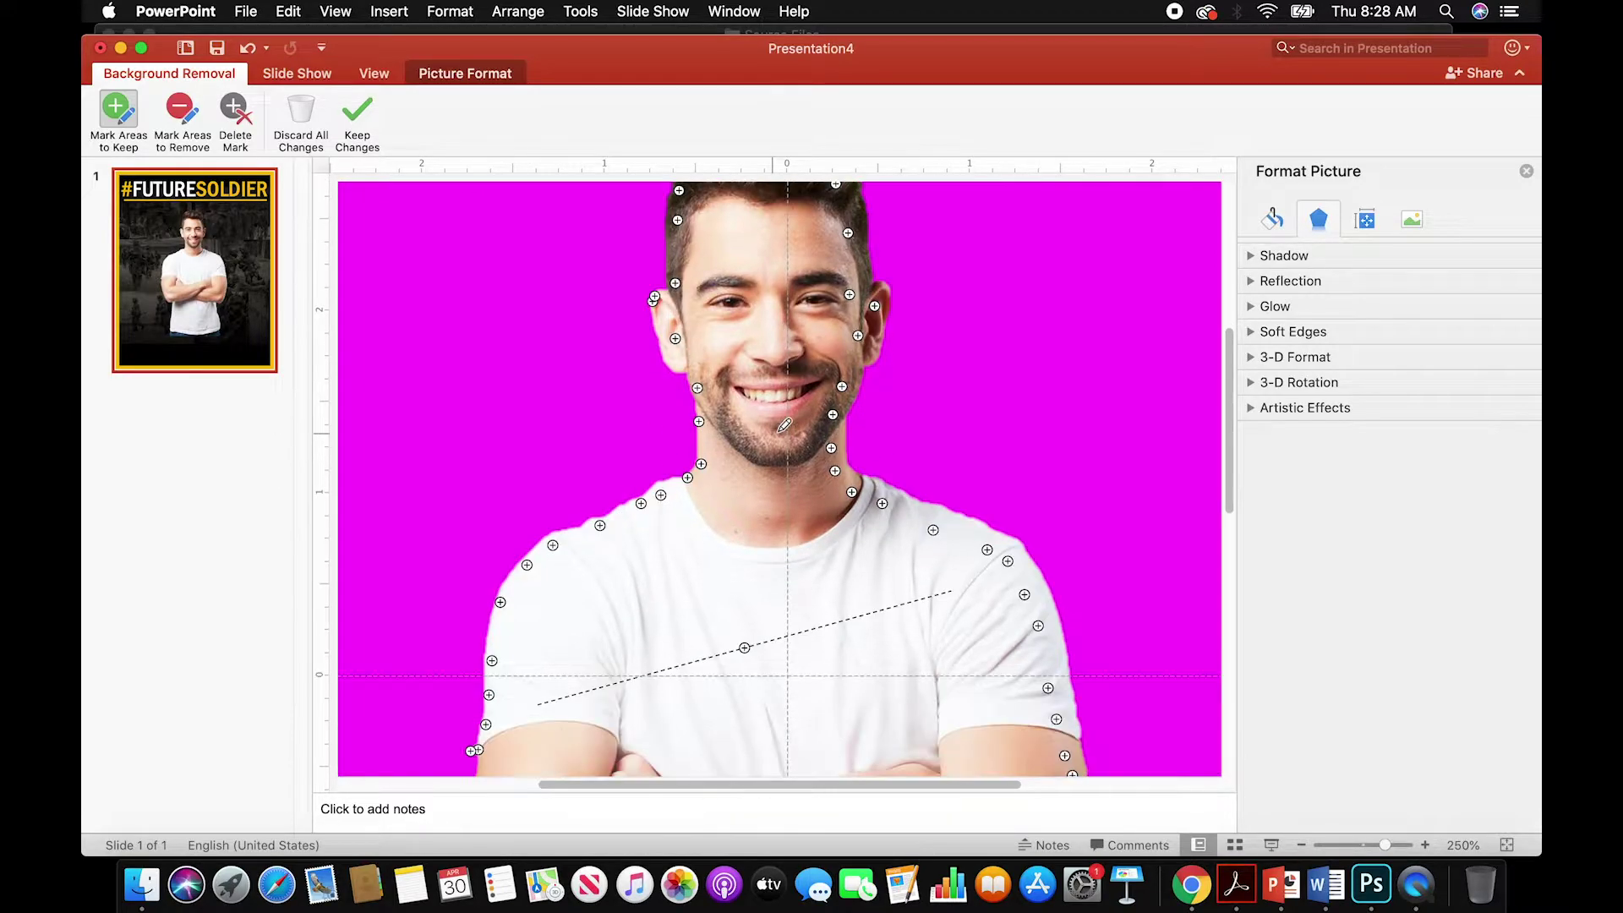
scroll(785, 425, "down", 15)
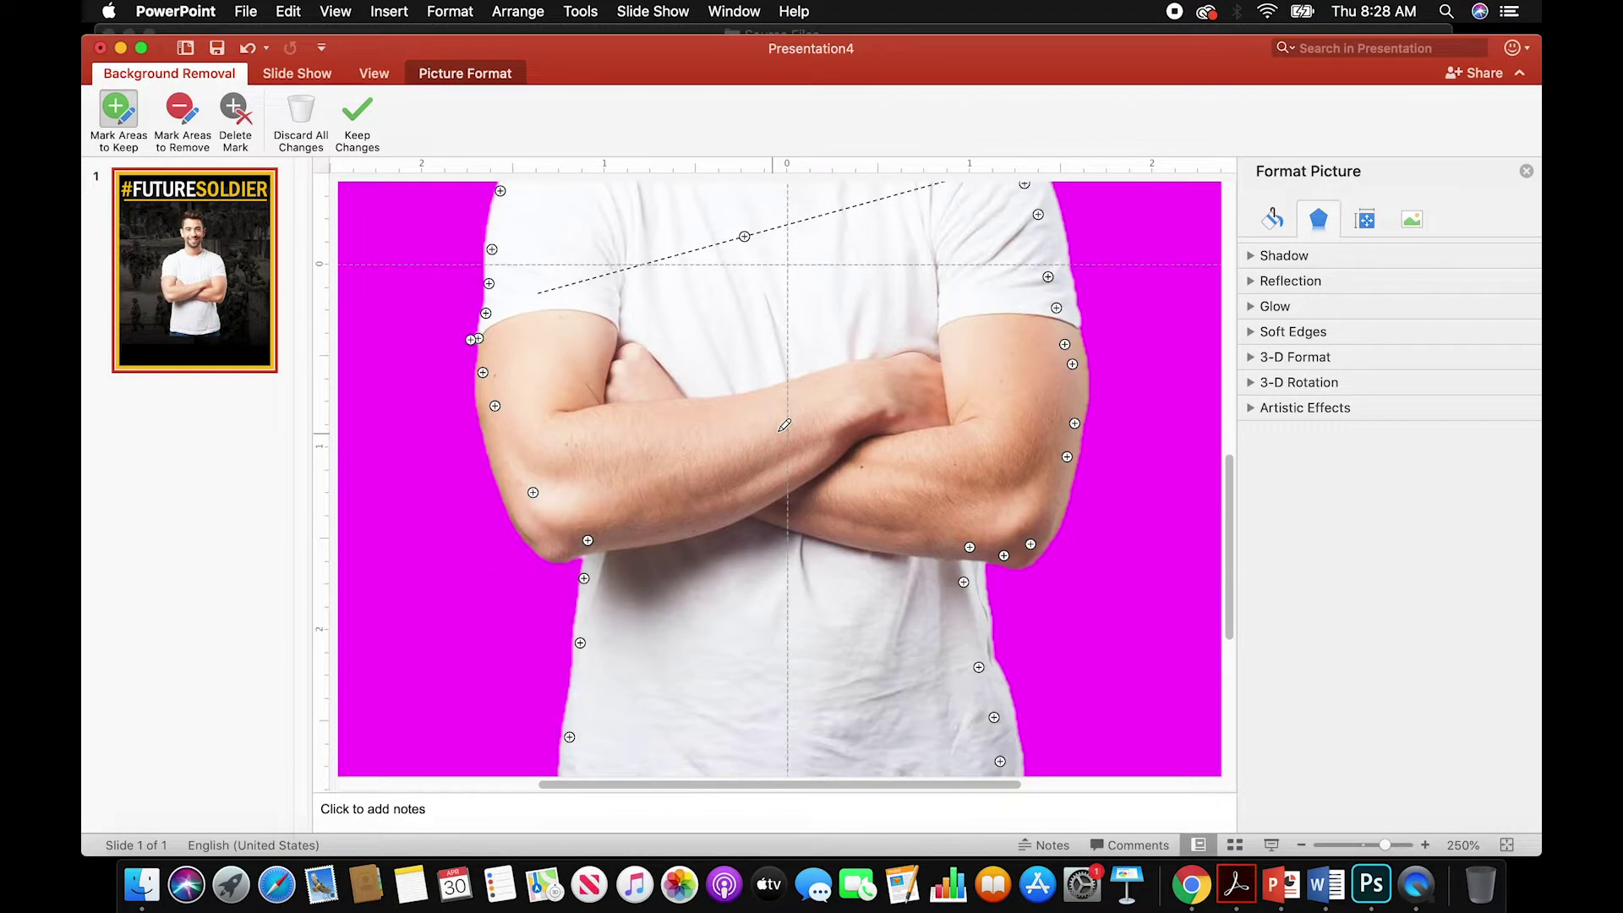
scroll(785, 426, "down", 10)
scroll(785, 425, "up", 12)
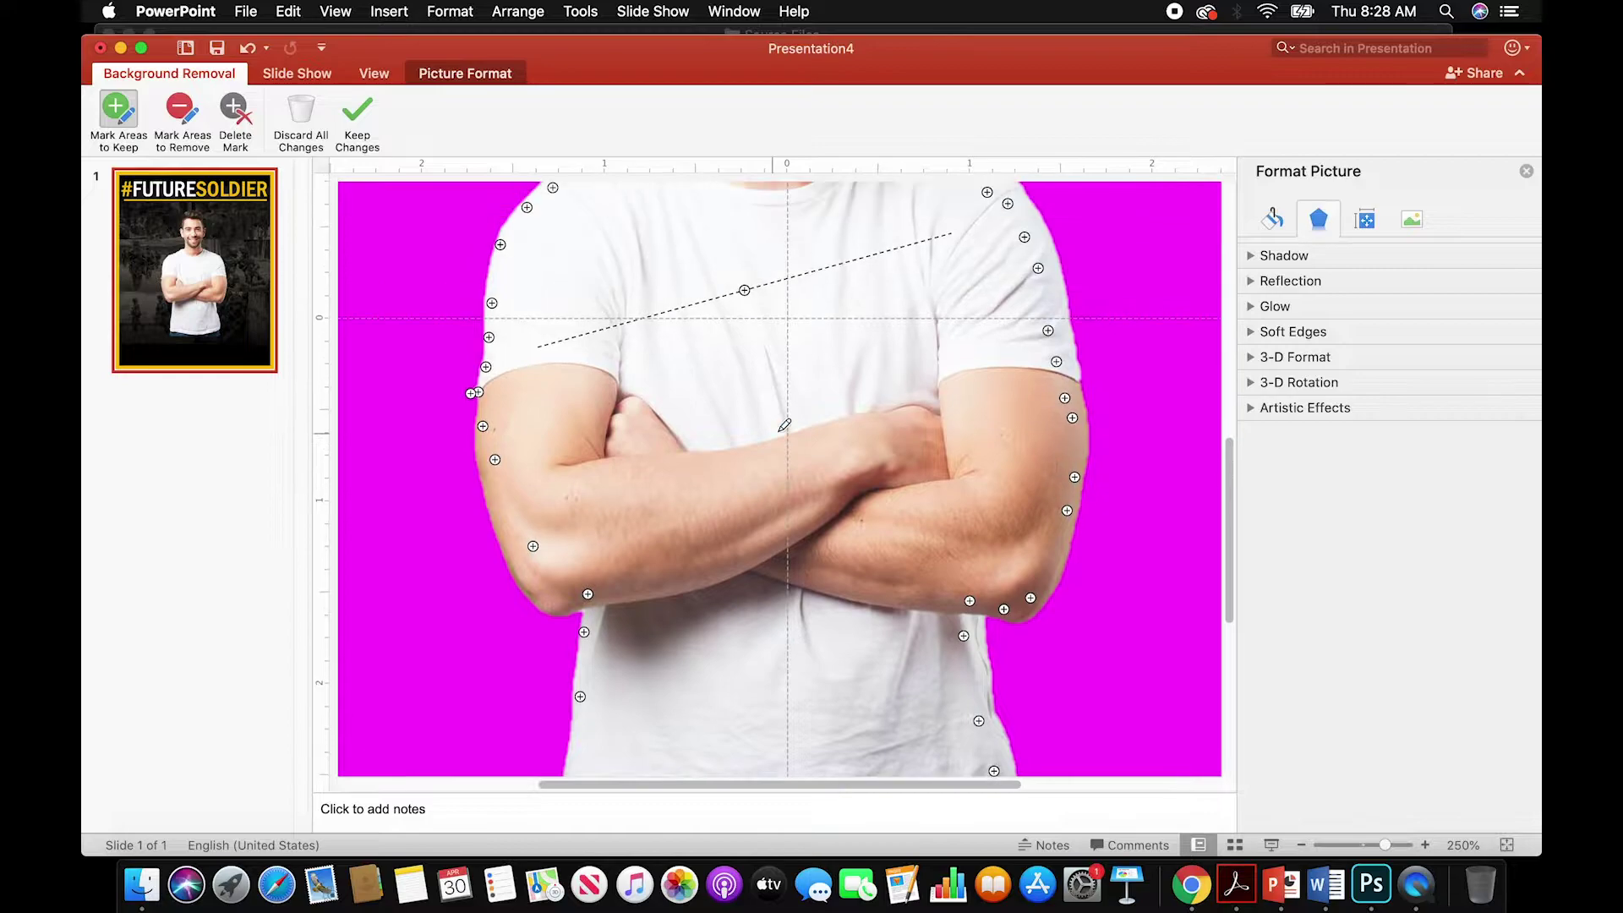
scroll(784, 426, "up", 14)
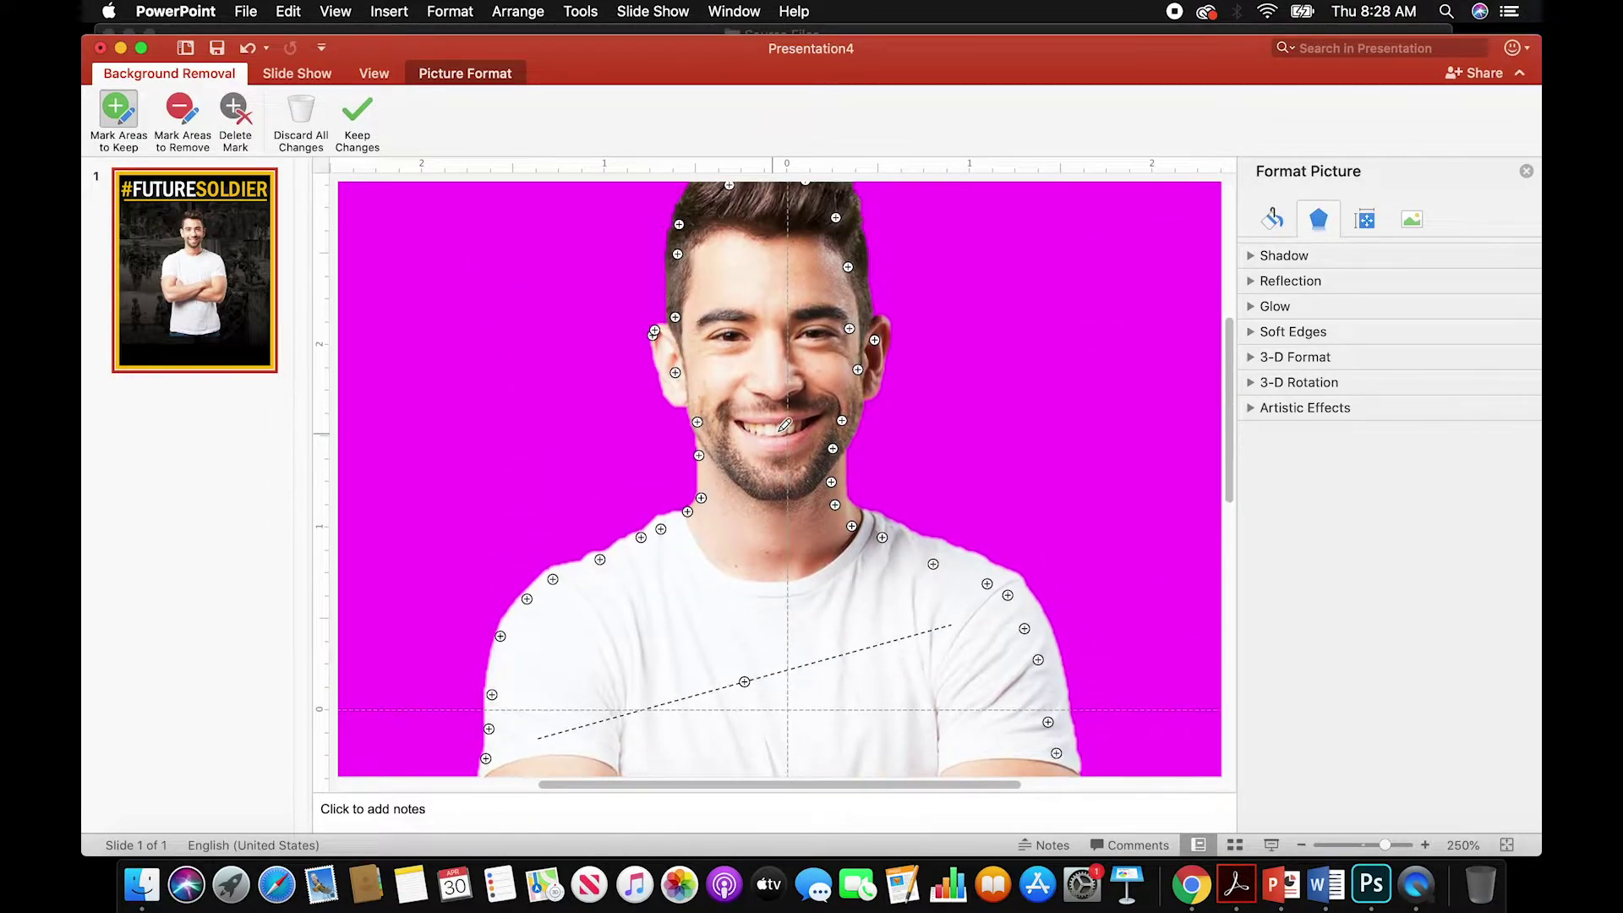
scroll(784, 426, "up", 2)
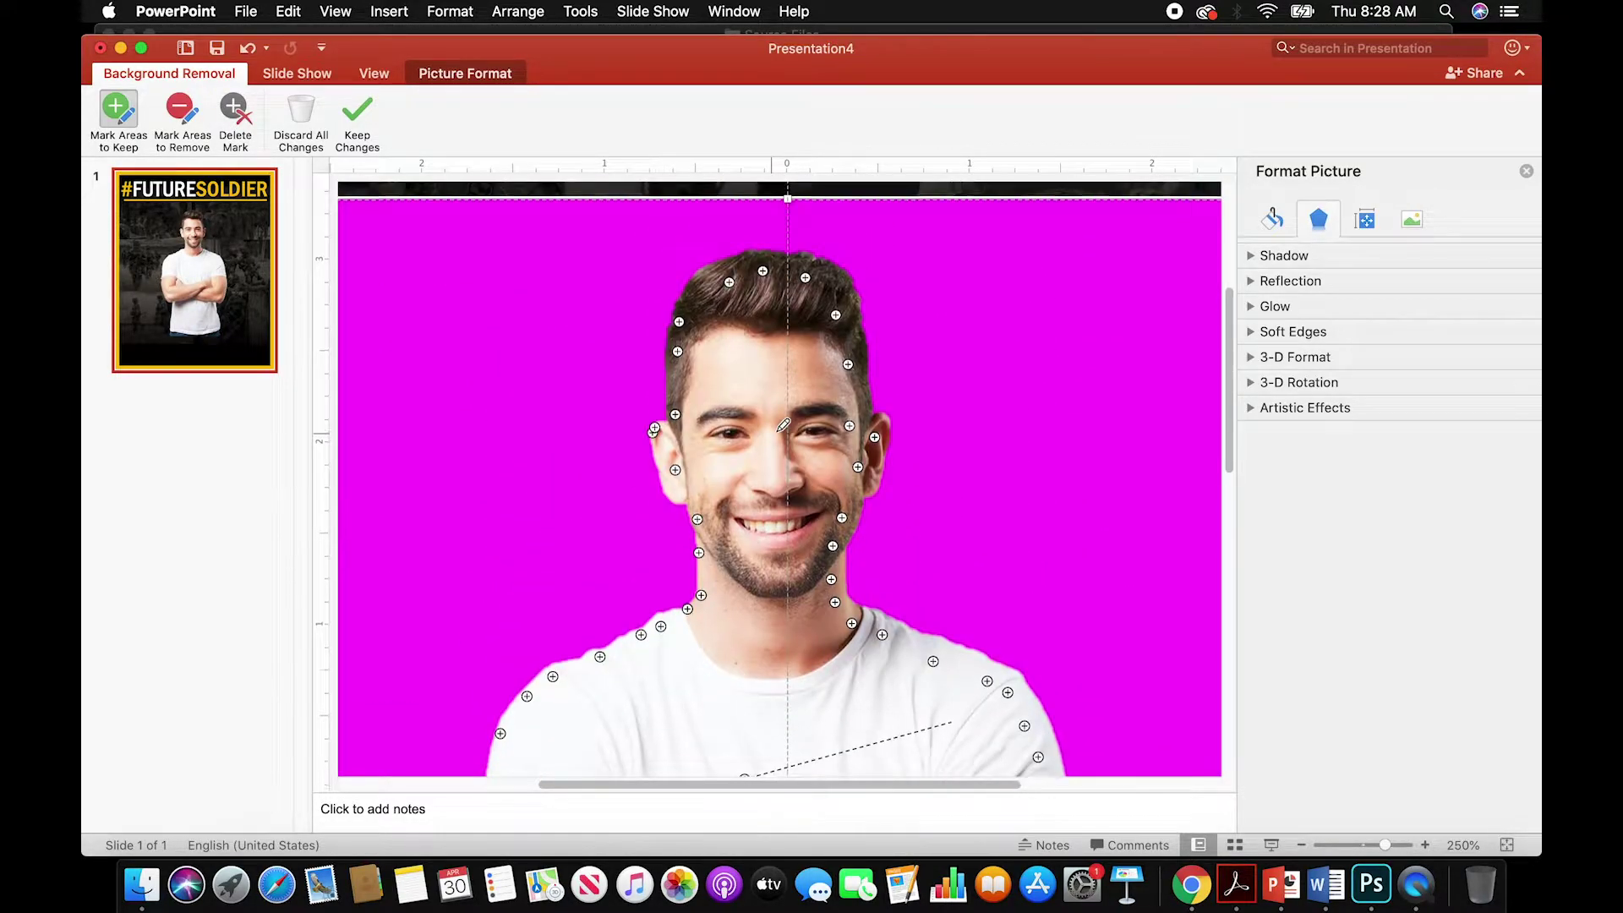
scroll(785, 425, "down", 2)
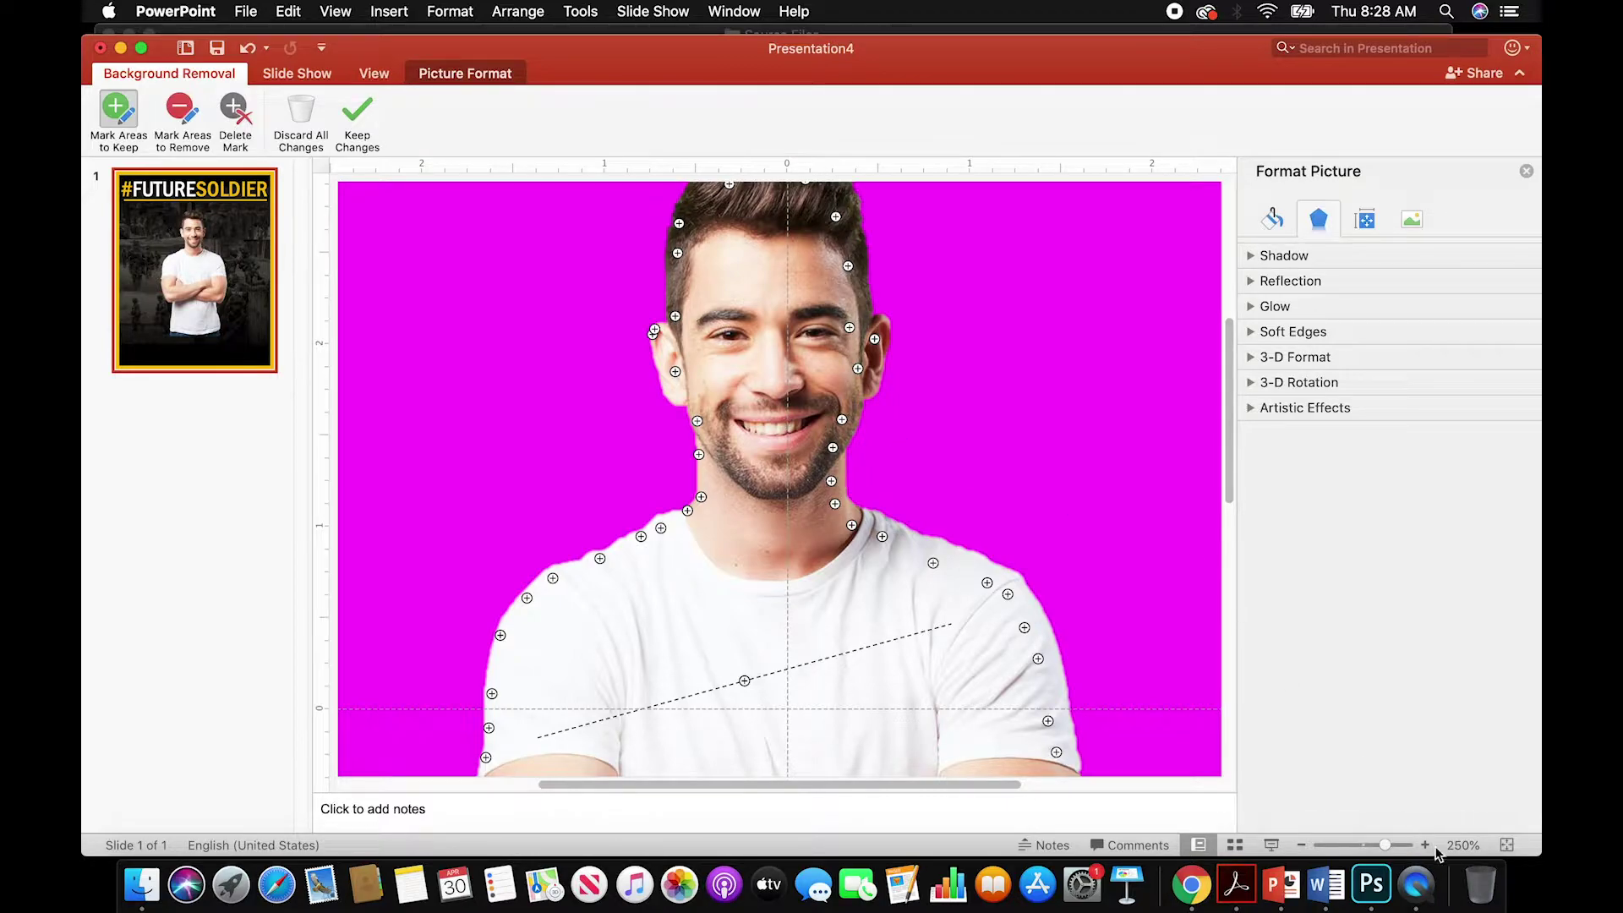
left_click_drag(1389, 849, 1367, 852)
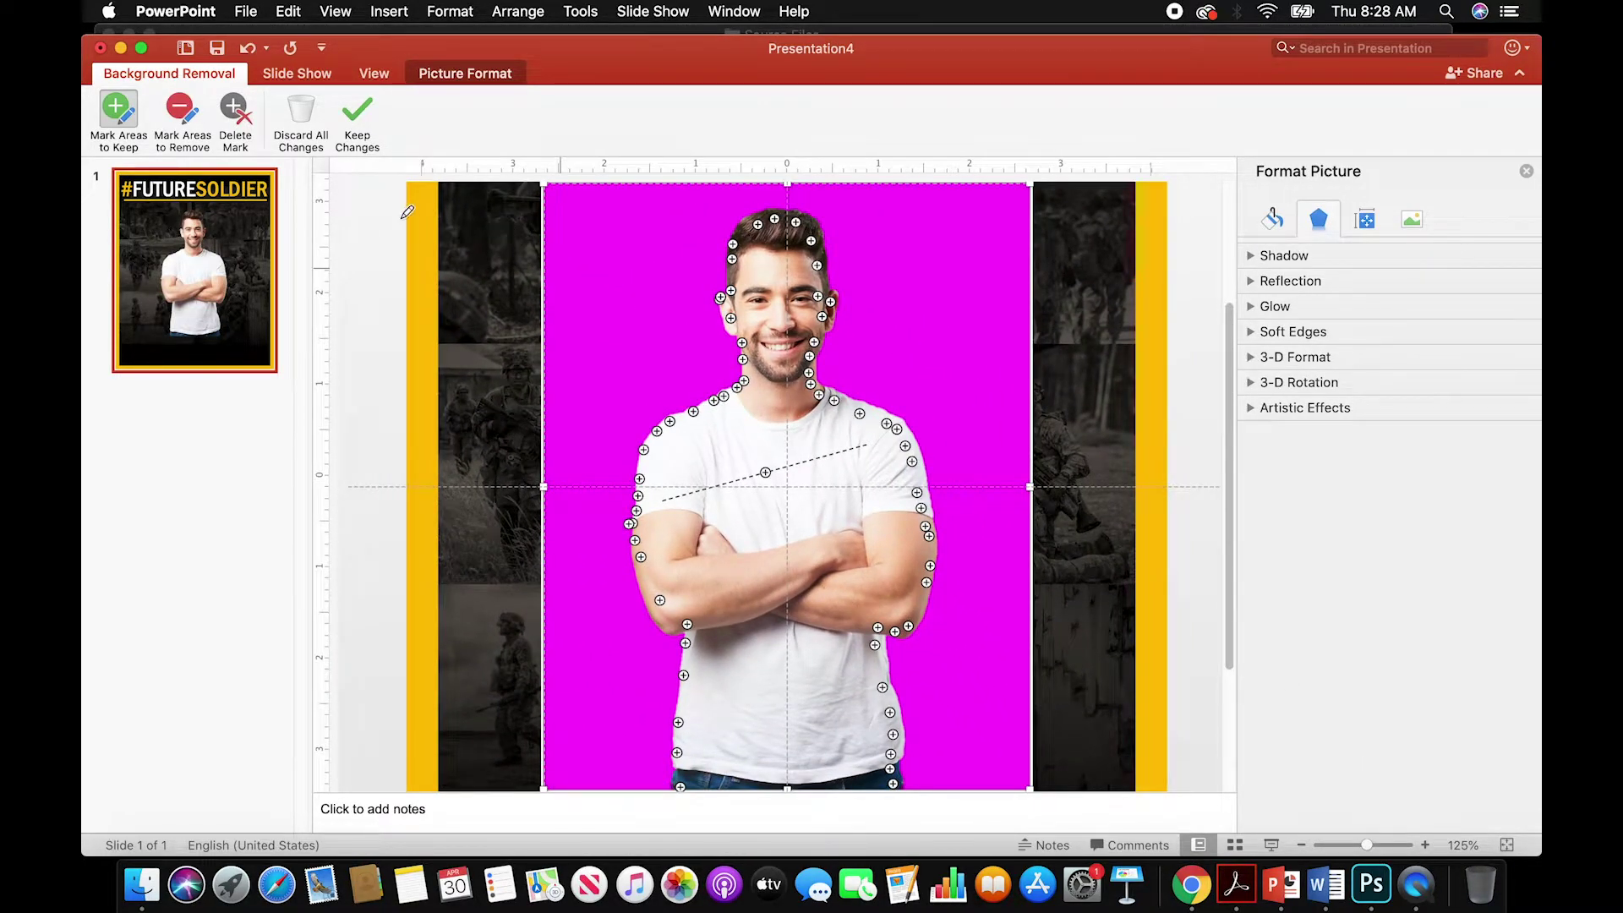
left_click(355, 116)
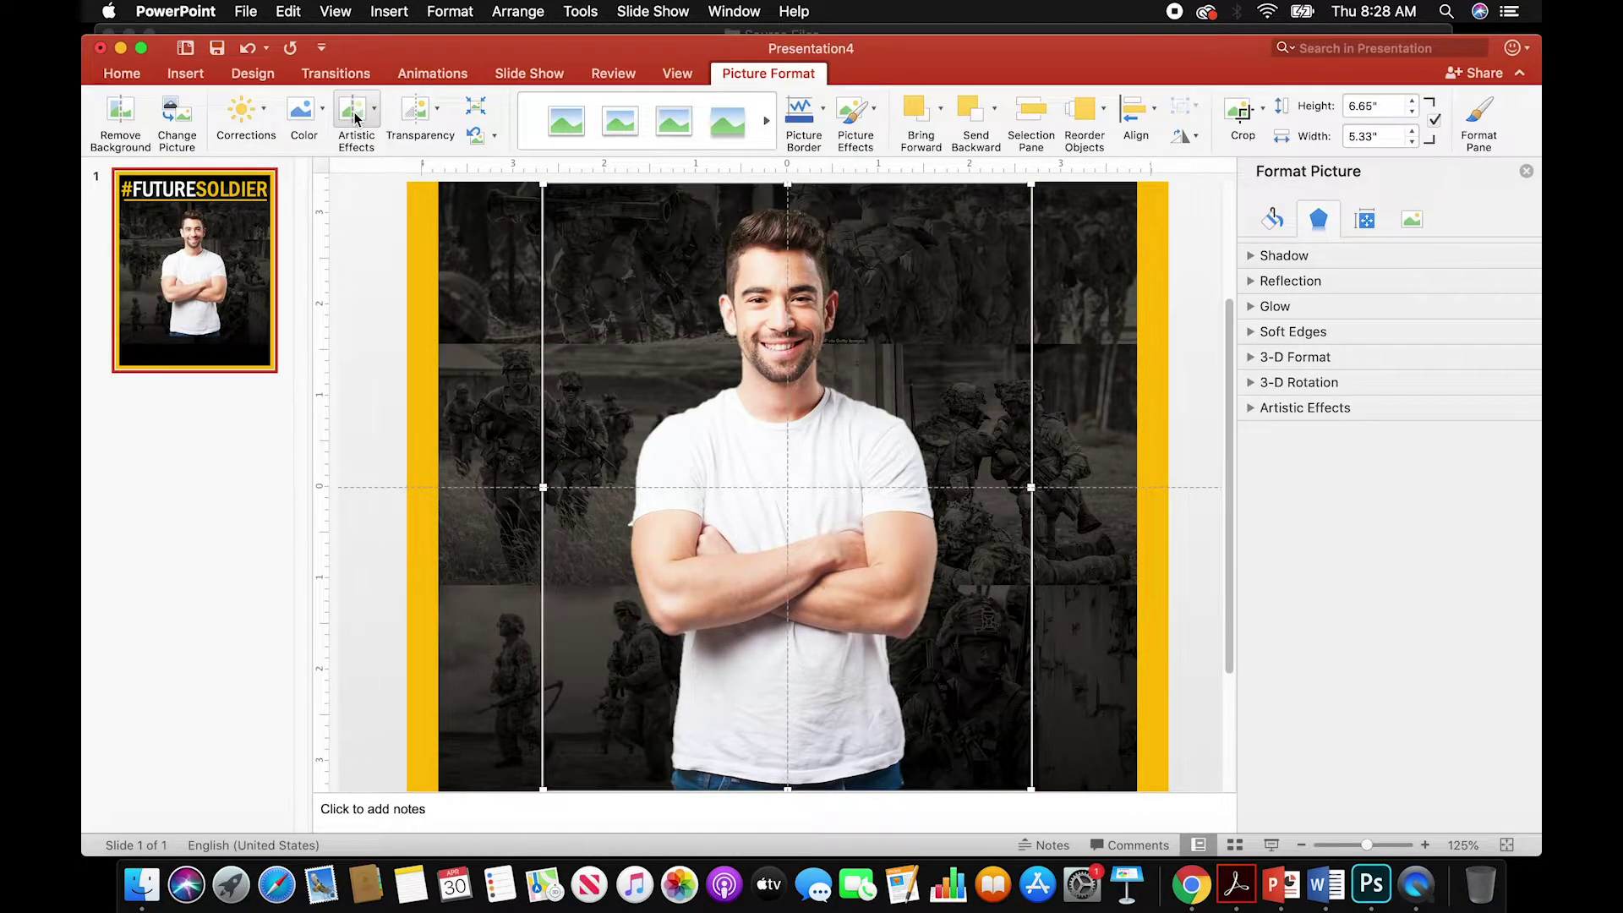